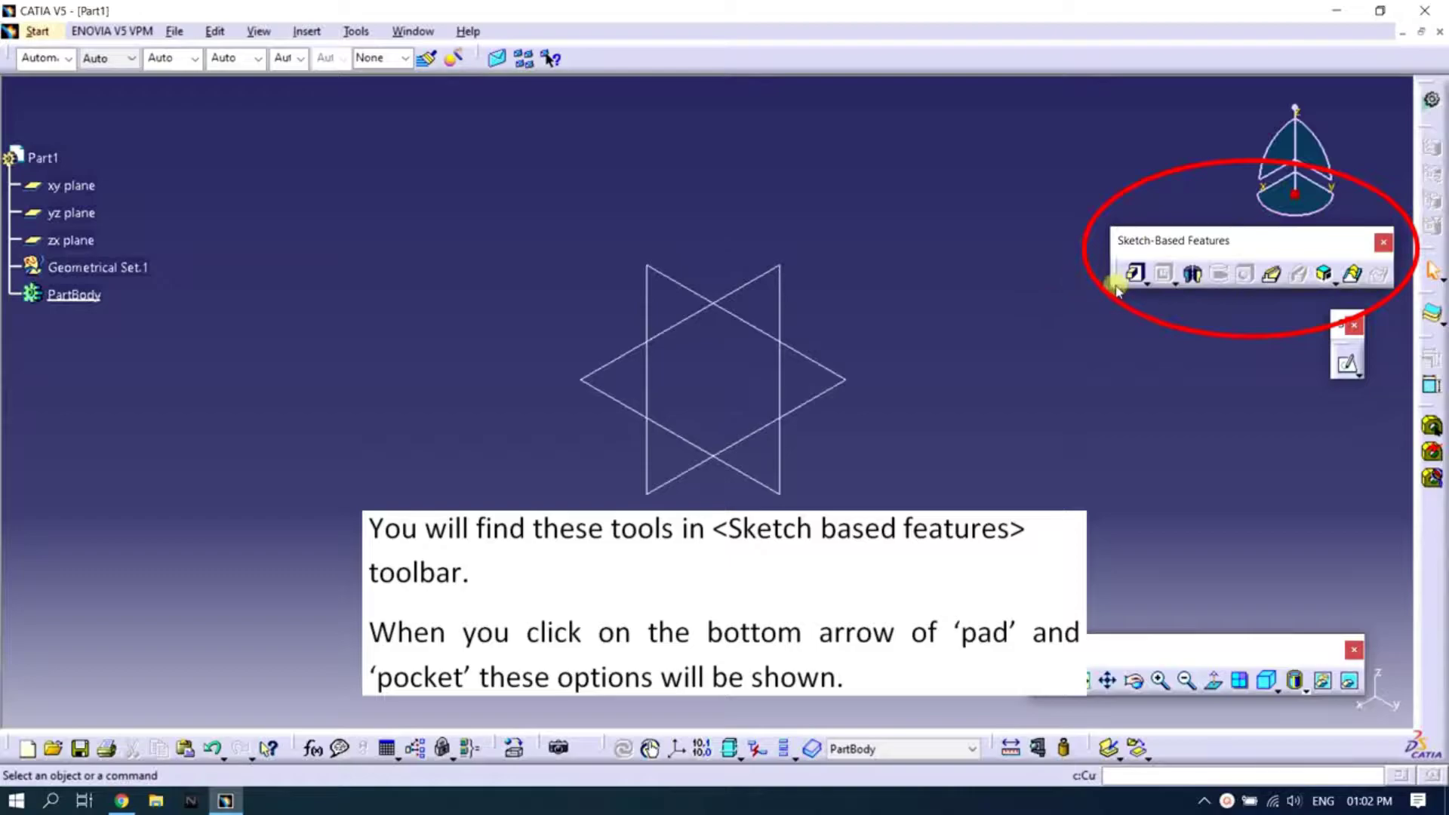
Tear off the Pad and Pocket flyouts as separate floating Pads and Pockets toolbars
left_click(1147, 280)
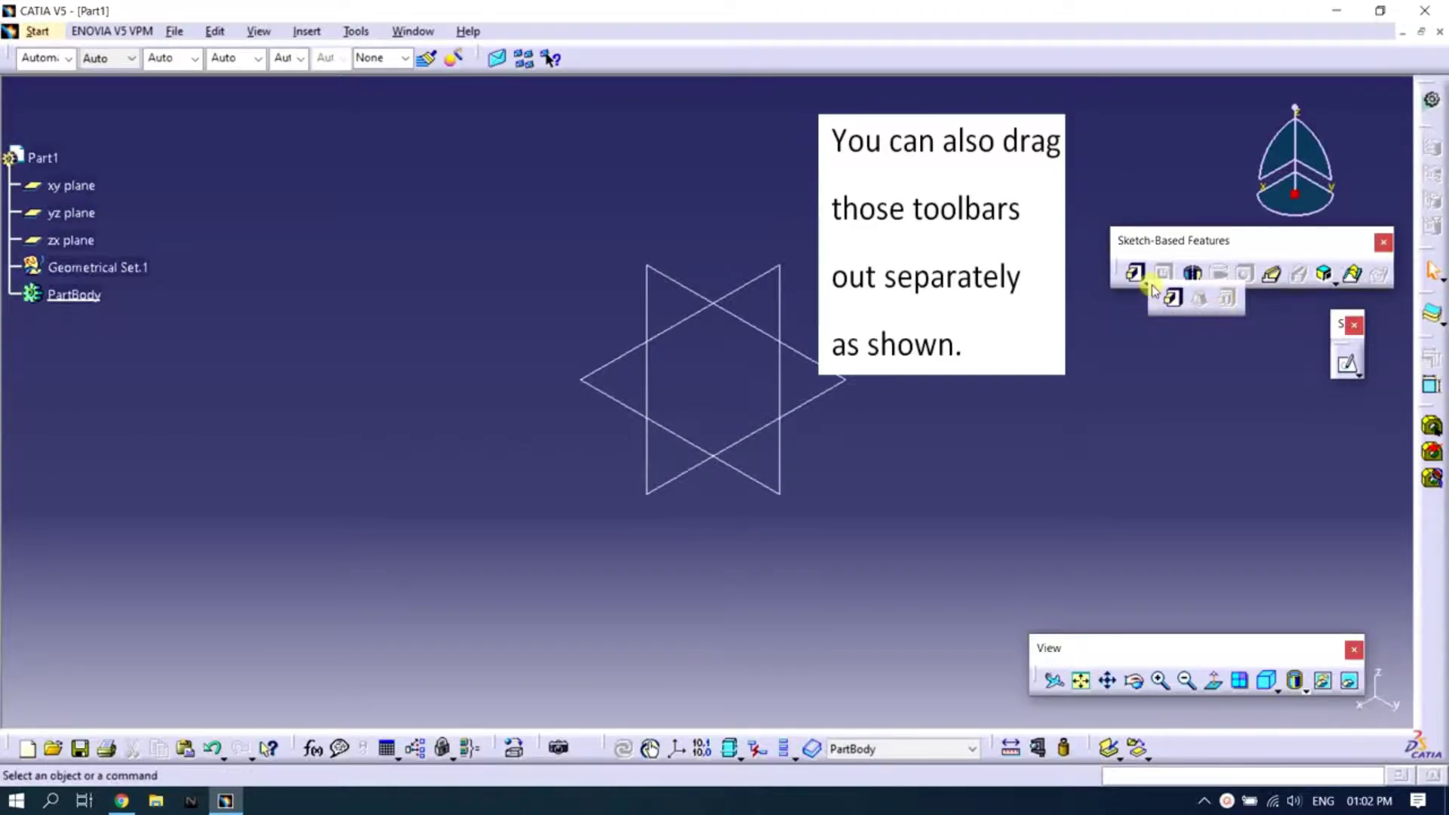
left_click_drag(1101, 320, 1113, 356)
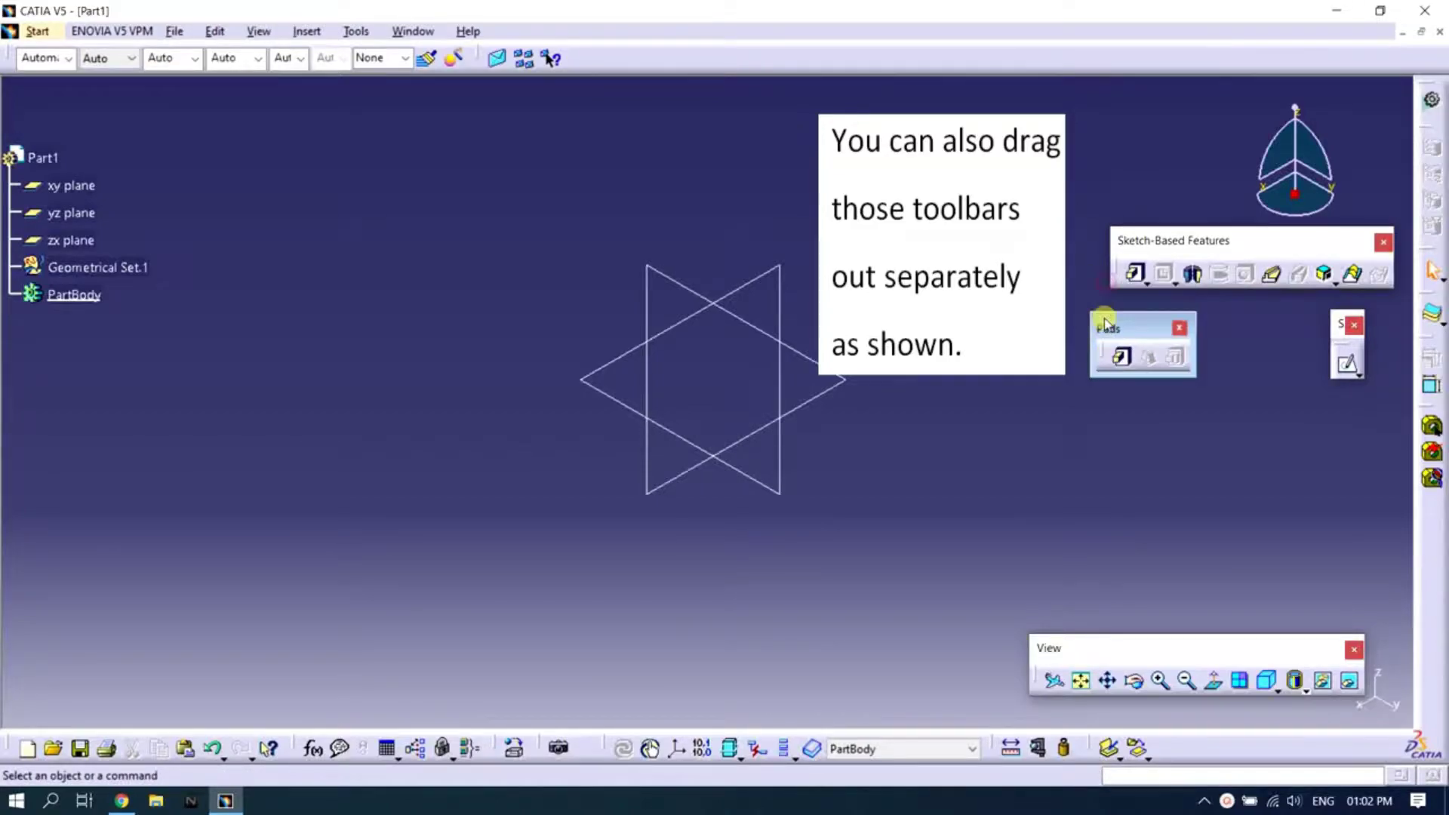
left_click(1175, 277)
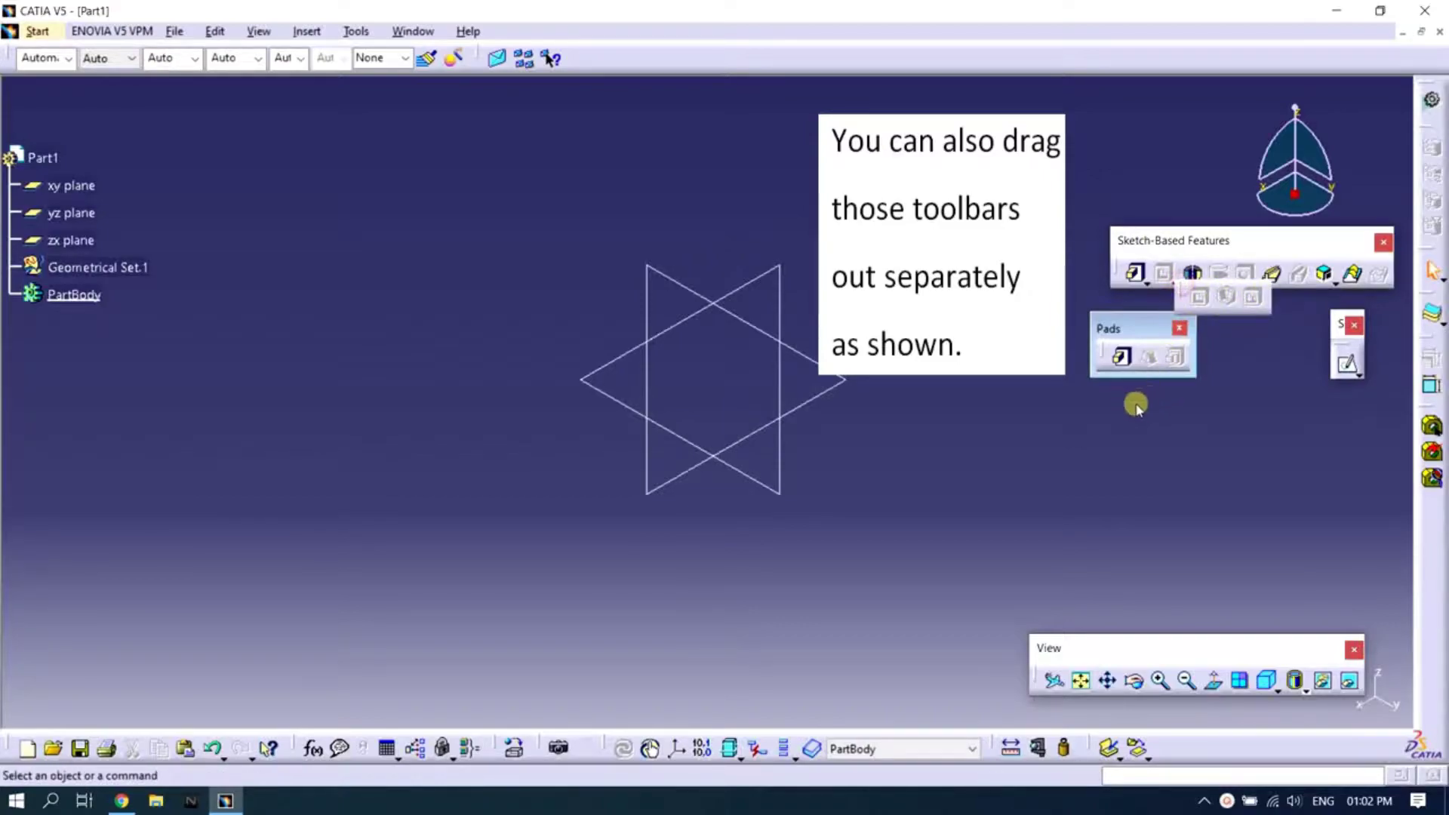
mouse_move(1179, 296)
left_mouse_down()
mouse_move(1110, 368)
mouse_move(1133, 421)
mouse_move(1112, 408)
left_mouse_up()
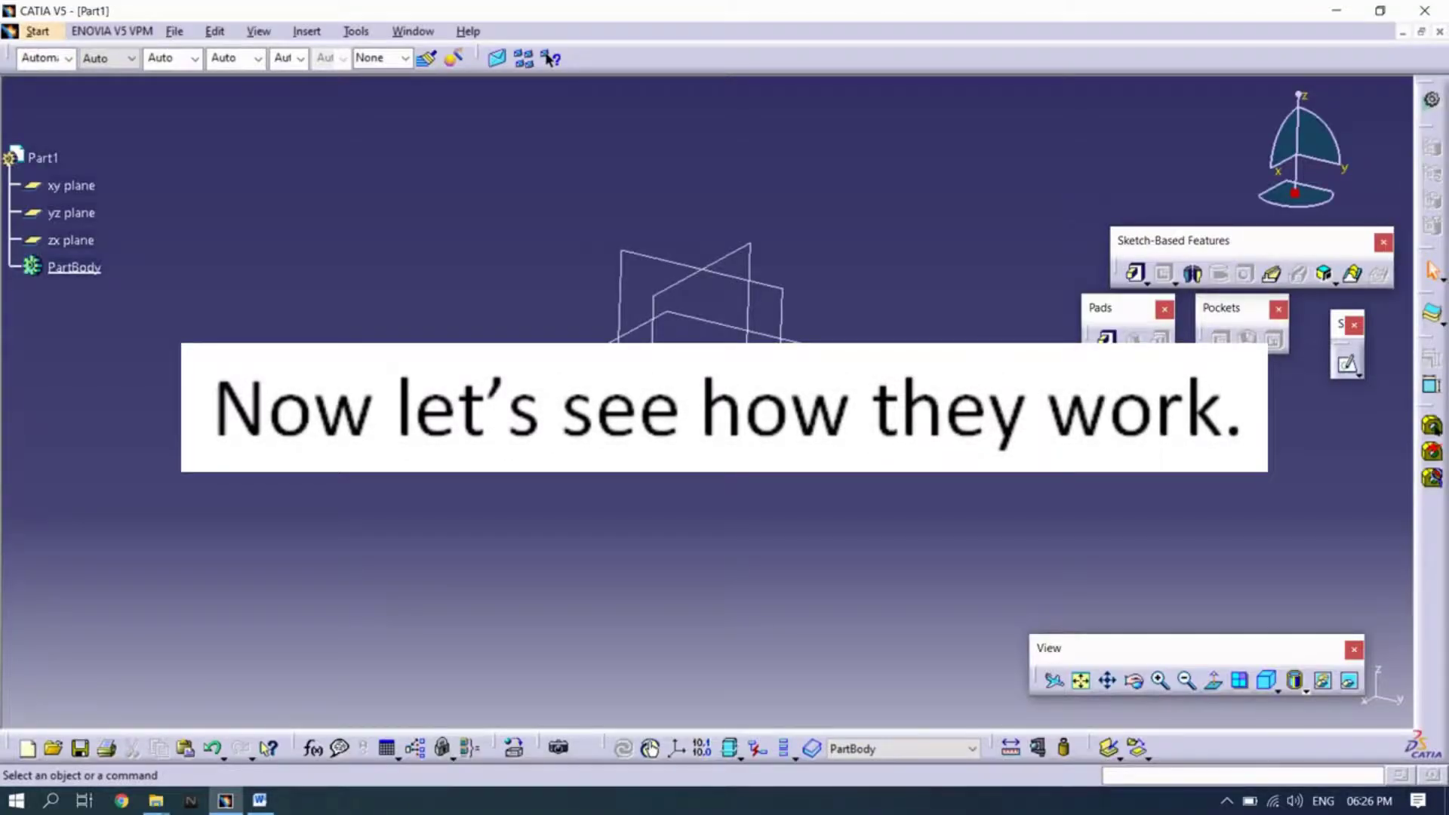
Start a sketch on the xy plane and draw a circle left of the origin
left_click(1347, 364)
left_click(806, 359)
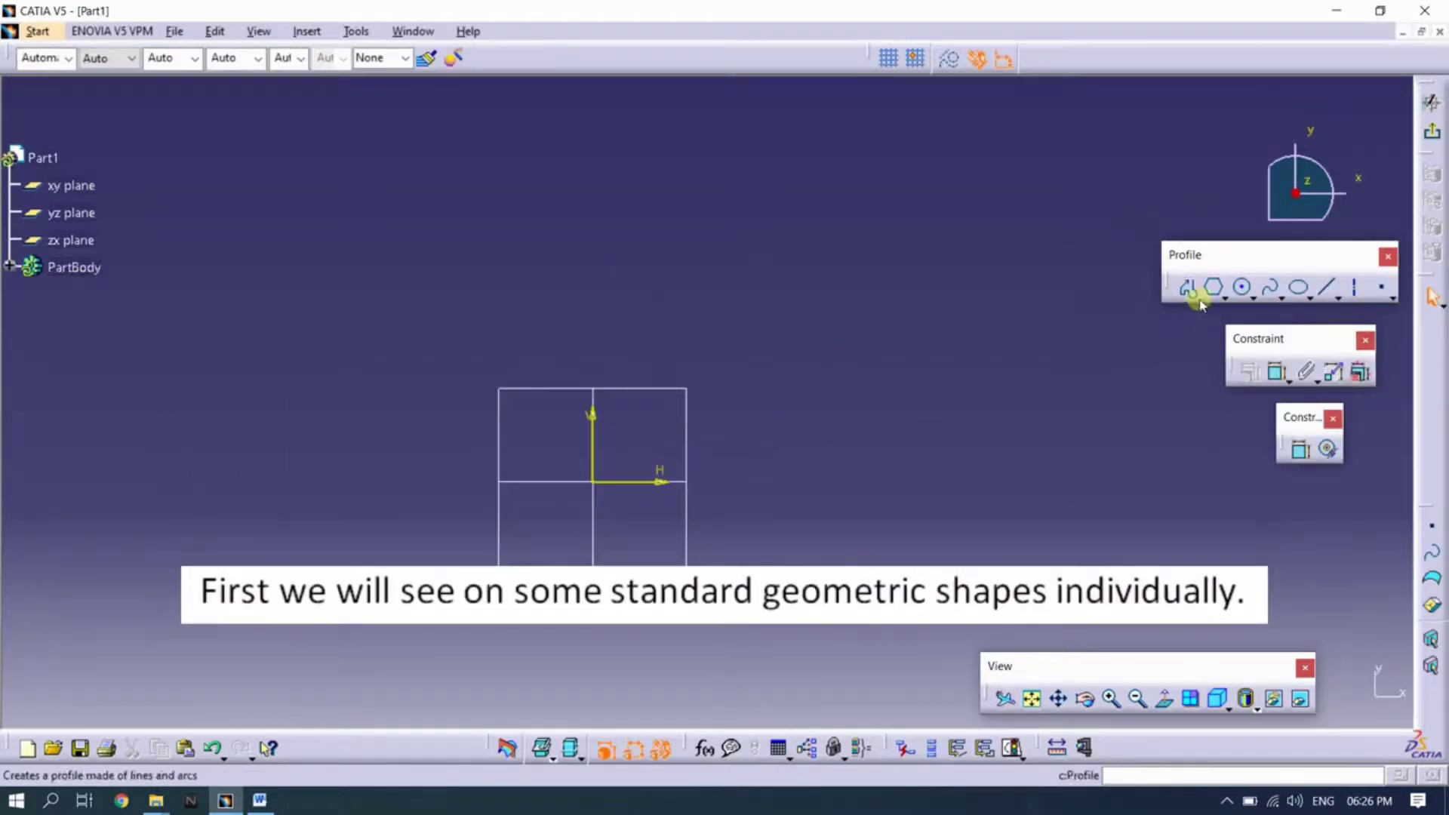
left_click(1242, 287)
left_click(383, 481)
left_click(400, 545)
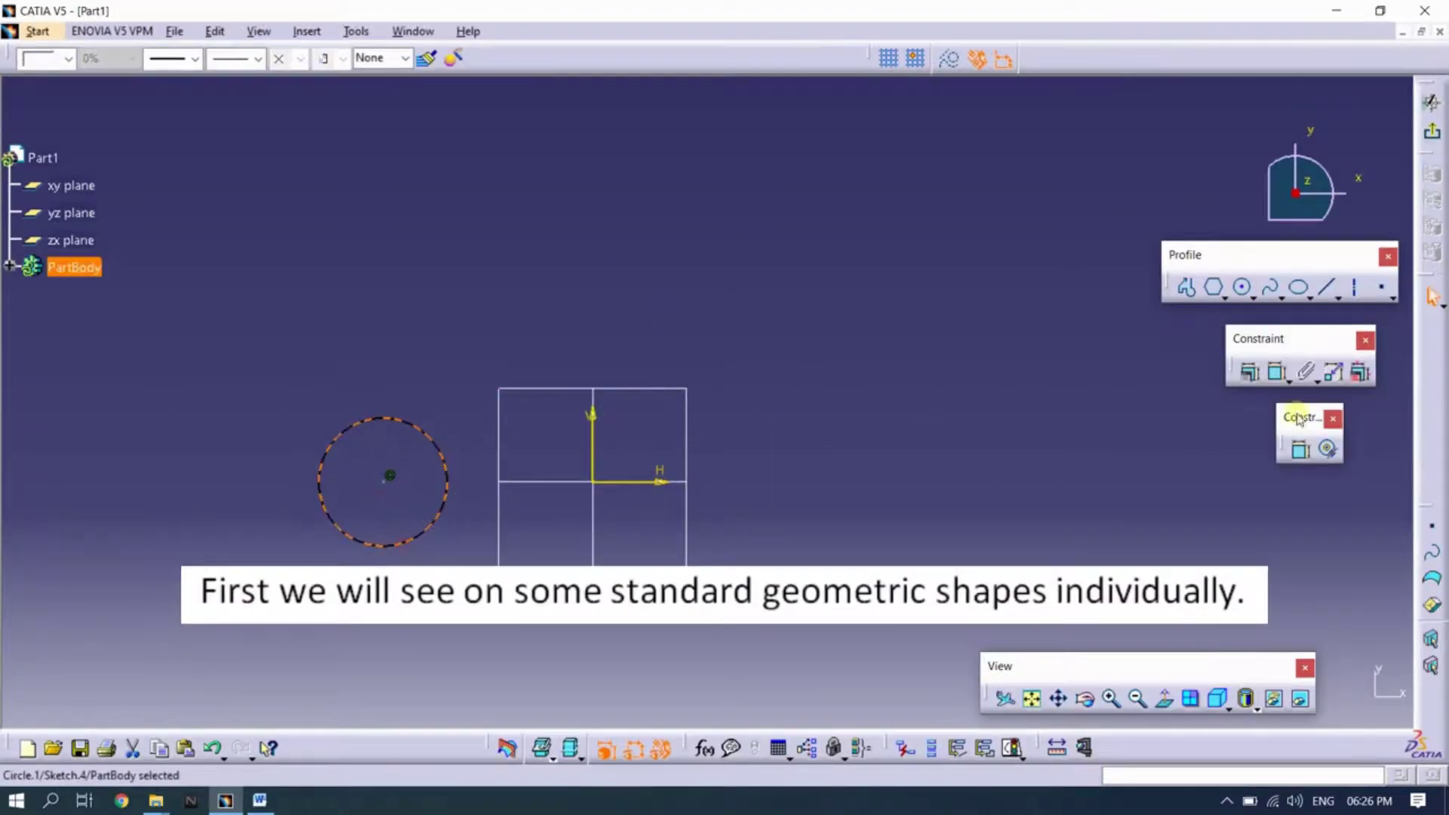
Constrain the circle's diameter to 50 mm
left_click(1275, 372)
left_click(392, 418)
left_click(414, 366)
double_click(415, 354)
type("50")
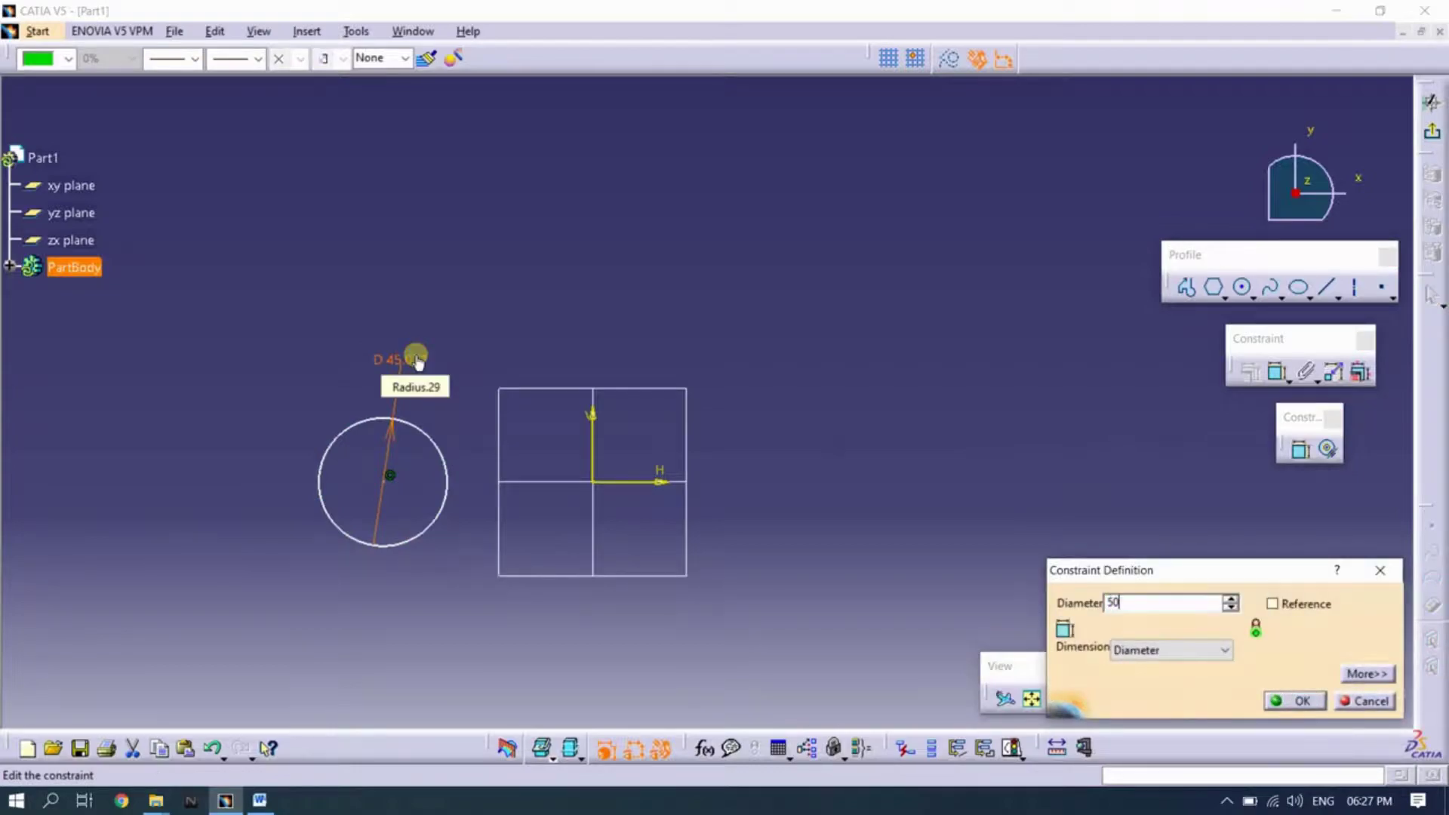
key("Return")
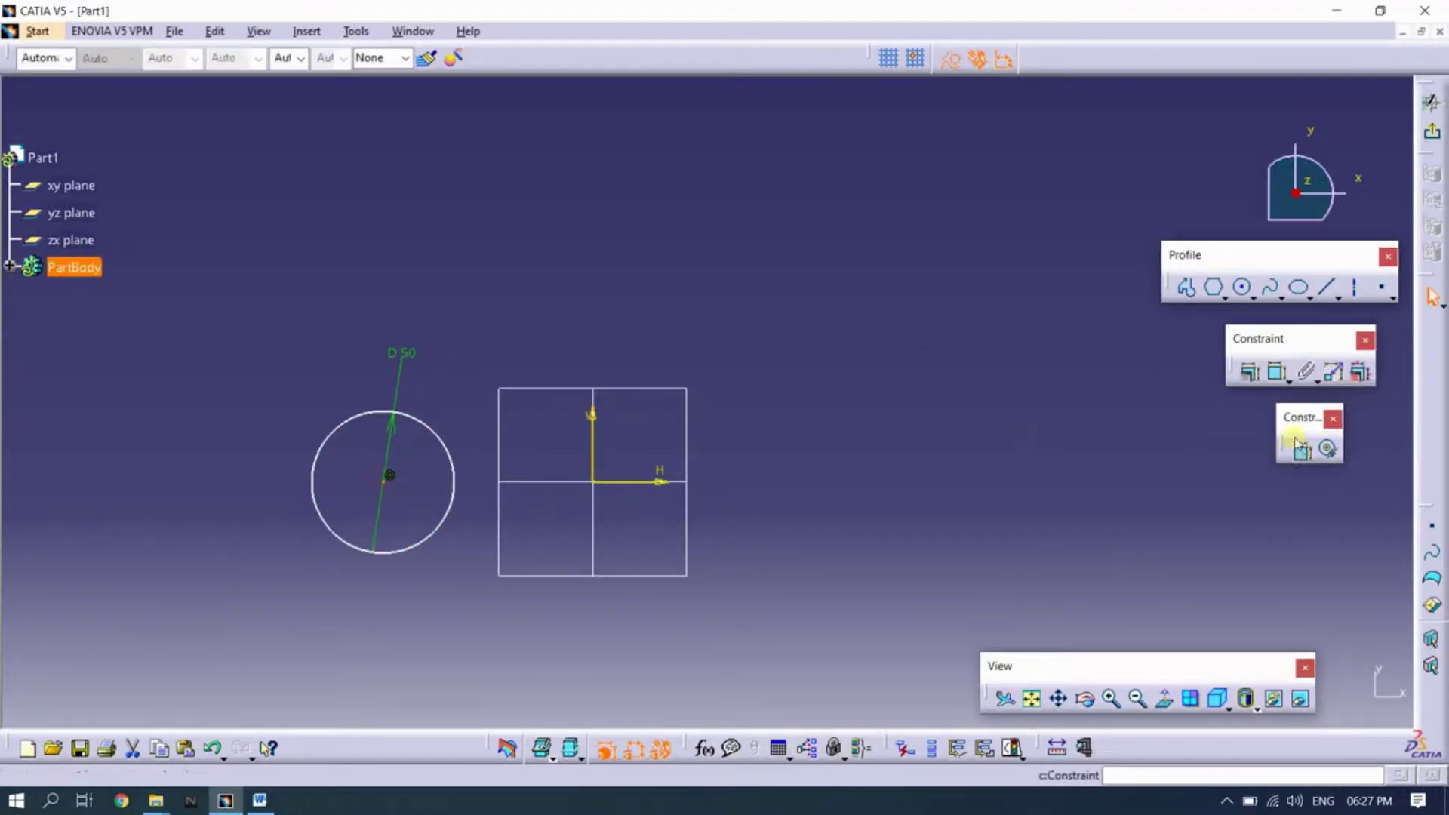
Dimension the circle's offset from the vertical axis and exit the sketch
left_click(1299, 447)
left_click(592, 442)
left_click(541, 427)
double_click(538, 431)
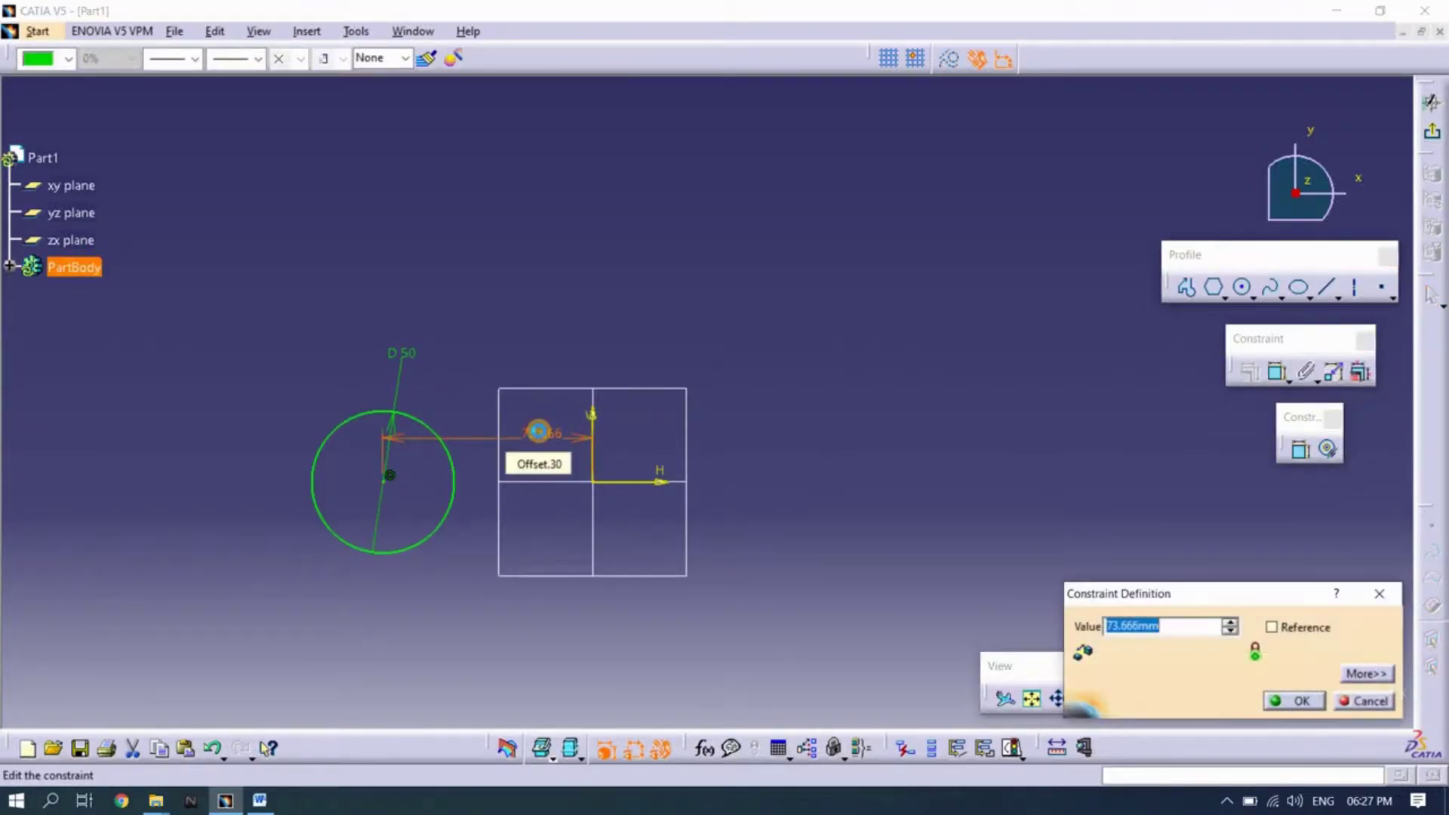
key("Return")
left_click(1432, 101)
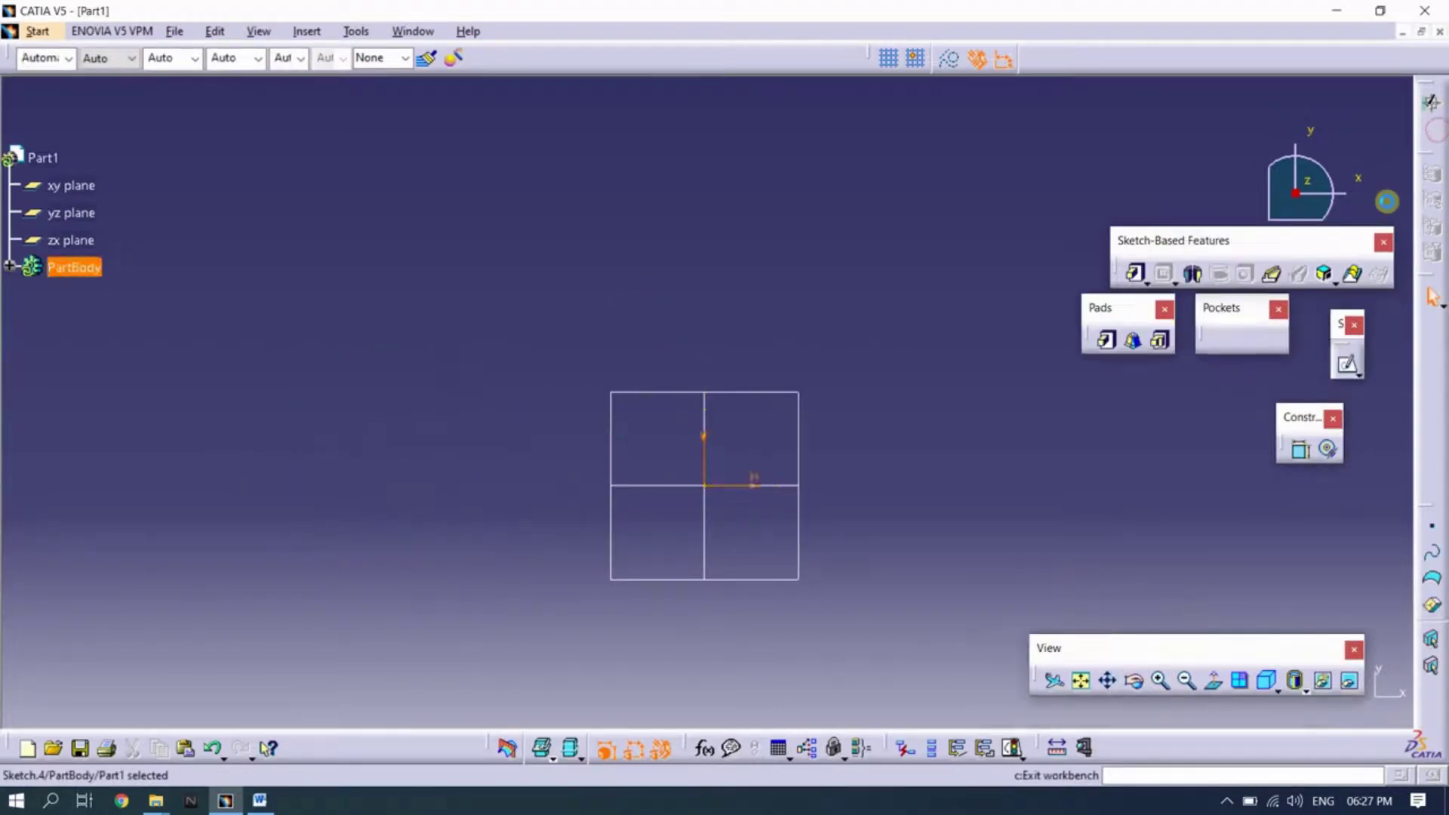
Start a new xy-plane sketch and draw a hexagon centred above the origin
middle_click_drag(604, 473, 679, 423)
left_click(1348, 364)
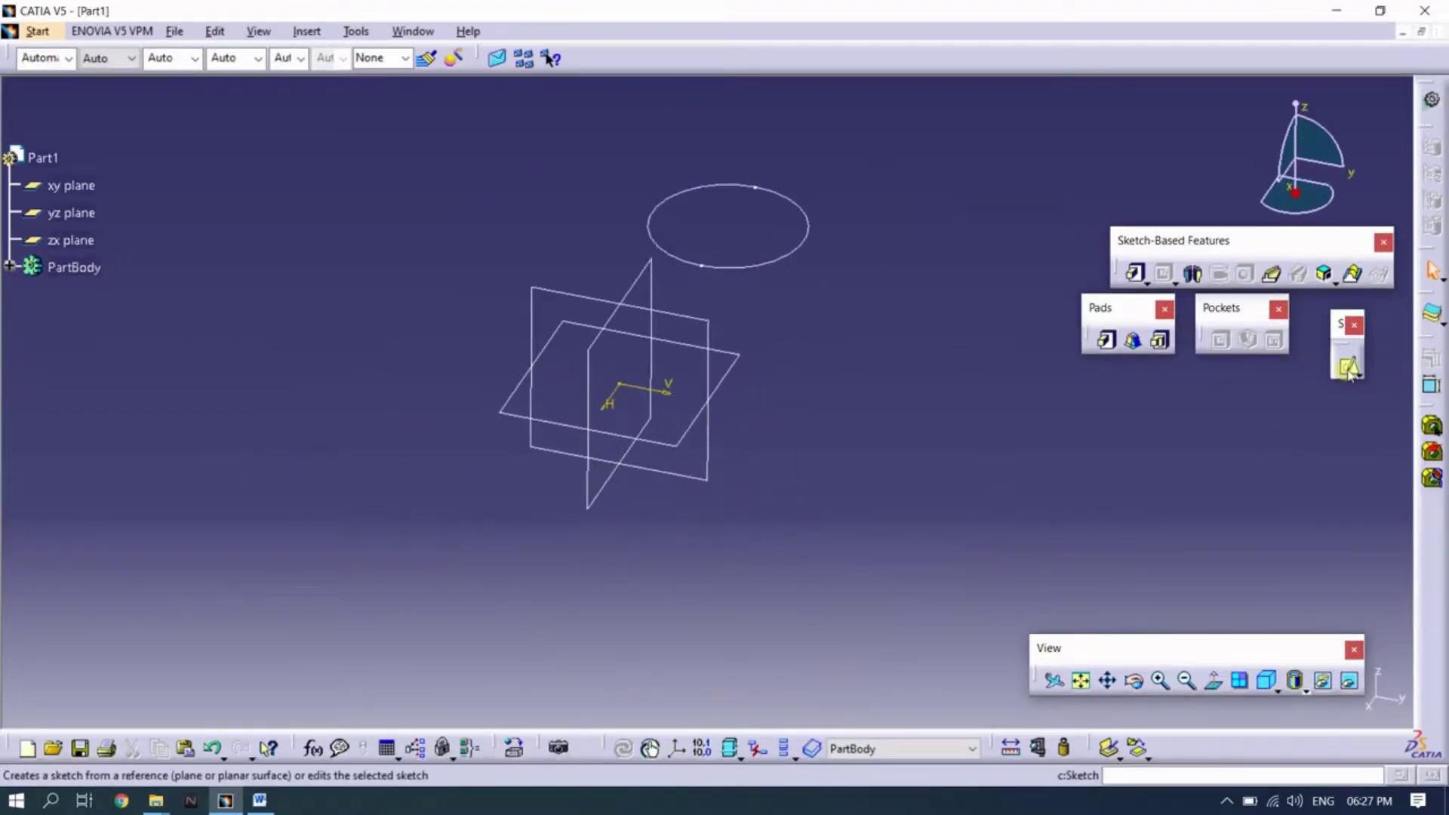
left_click(721, 390)
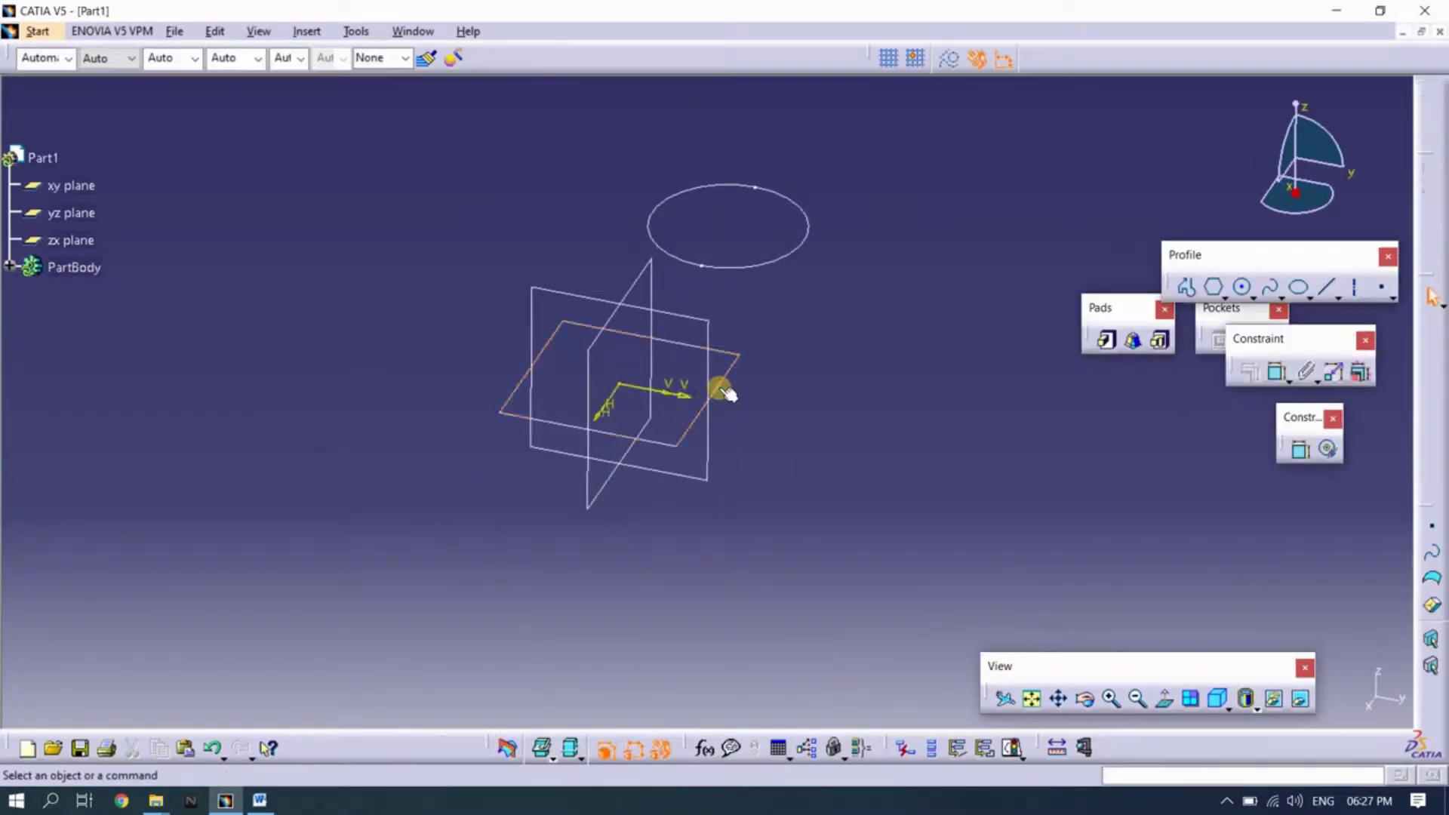
left_click(1213, 288)
left_click(721, 282)
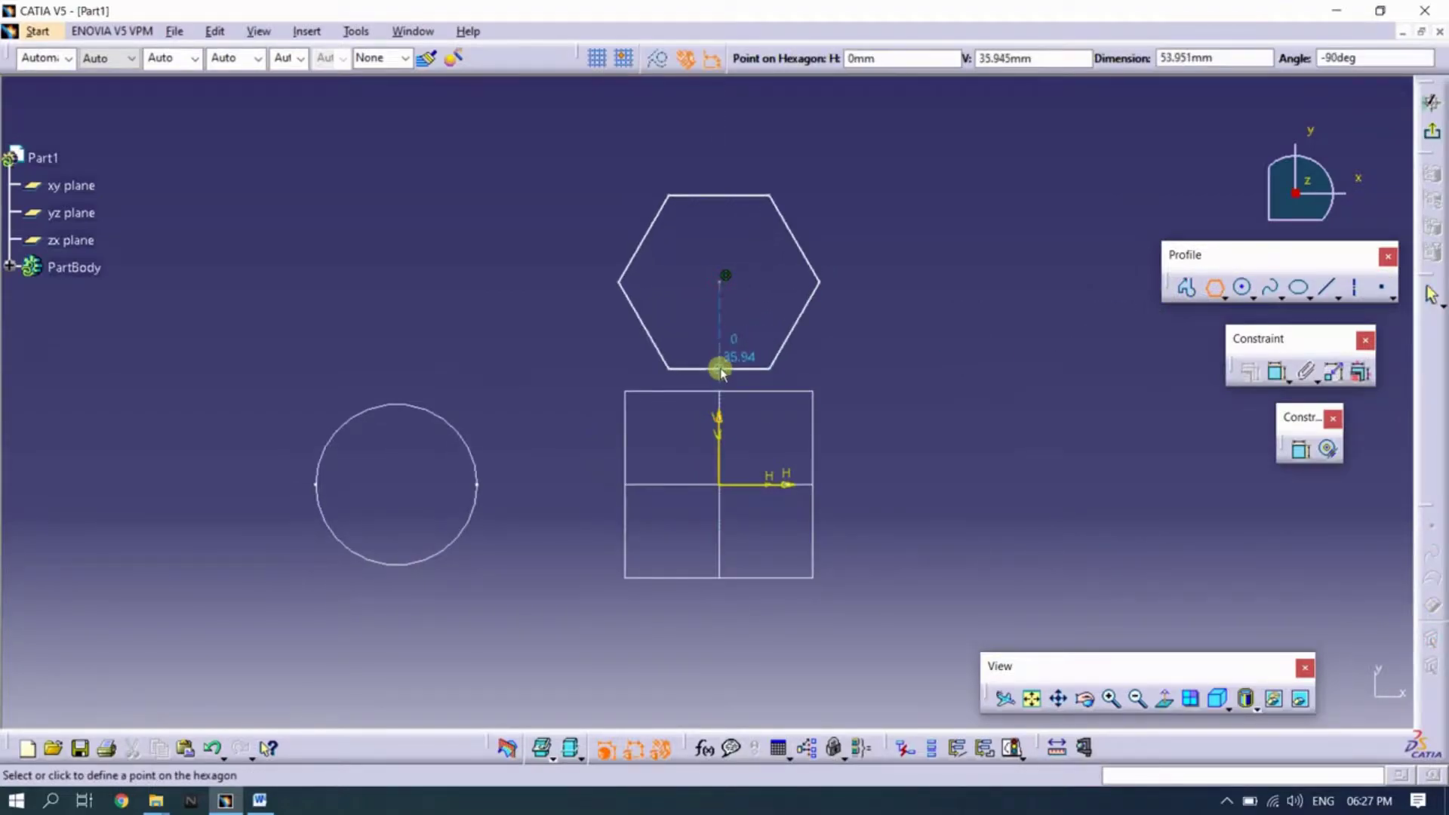
left_click(718, 369)
Constrain the hexagon's upper-right edge to 30 mm
left_click(1300, 450)
left_click(801, 249)
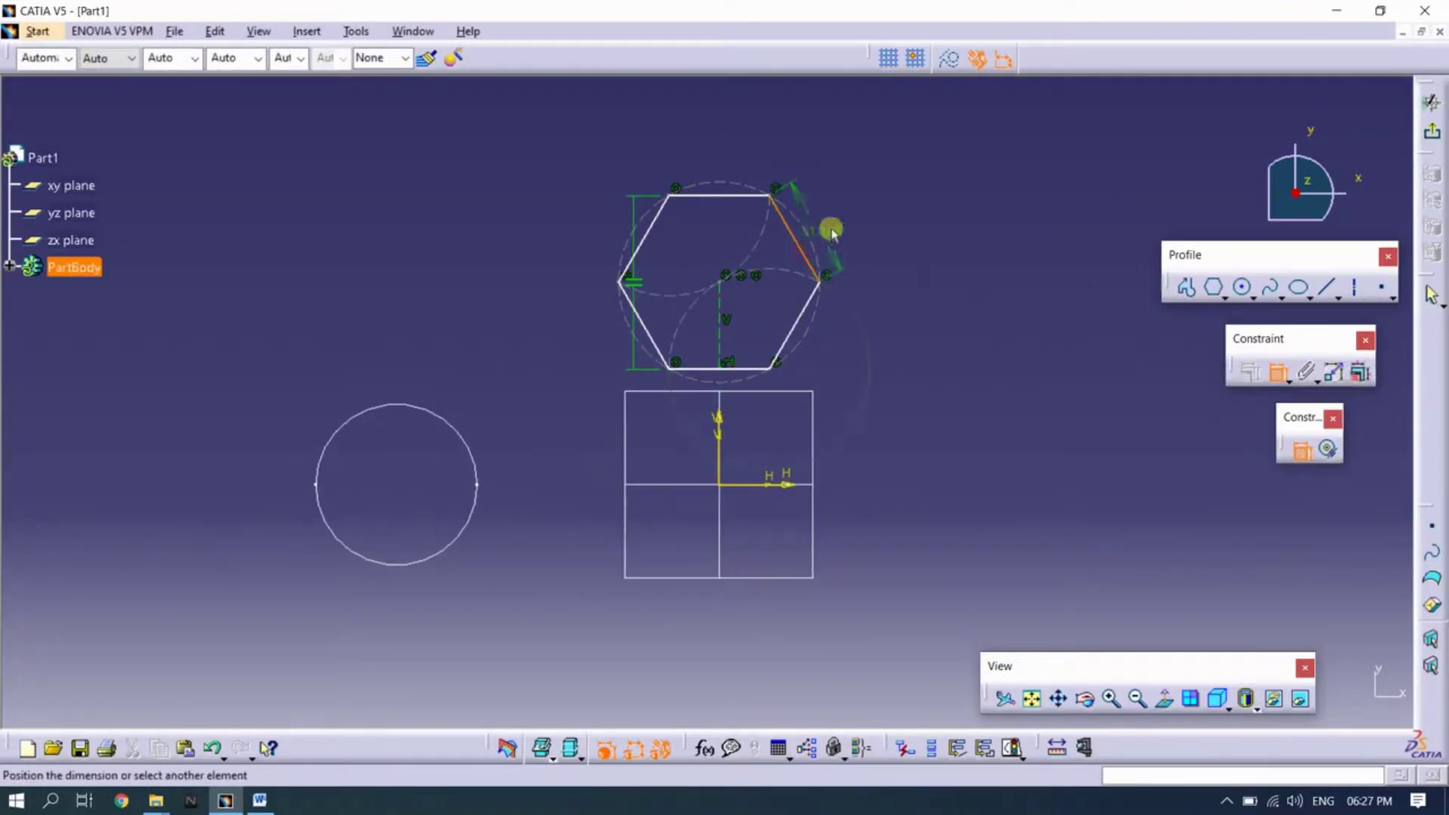
double_click(852, 216)
type("0")
key("Return")
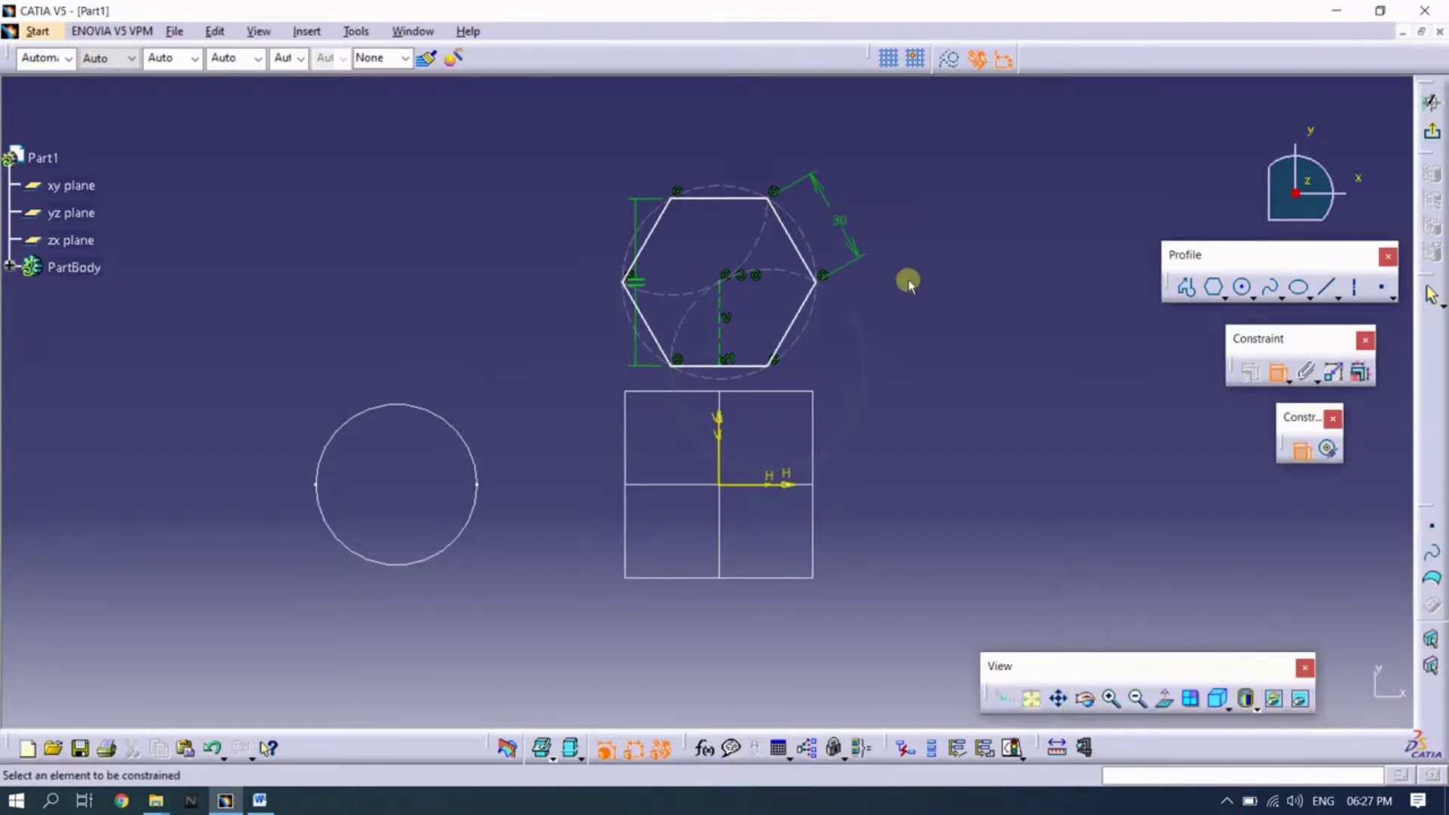
Place the hexagon's bottom edge 40 mm from the horizontal axis and exit the sketch
left_click(748, 362)
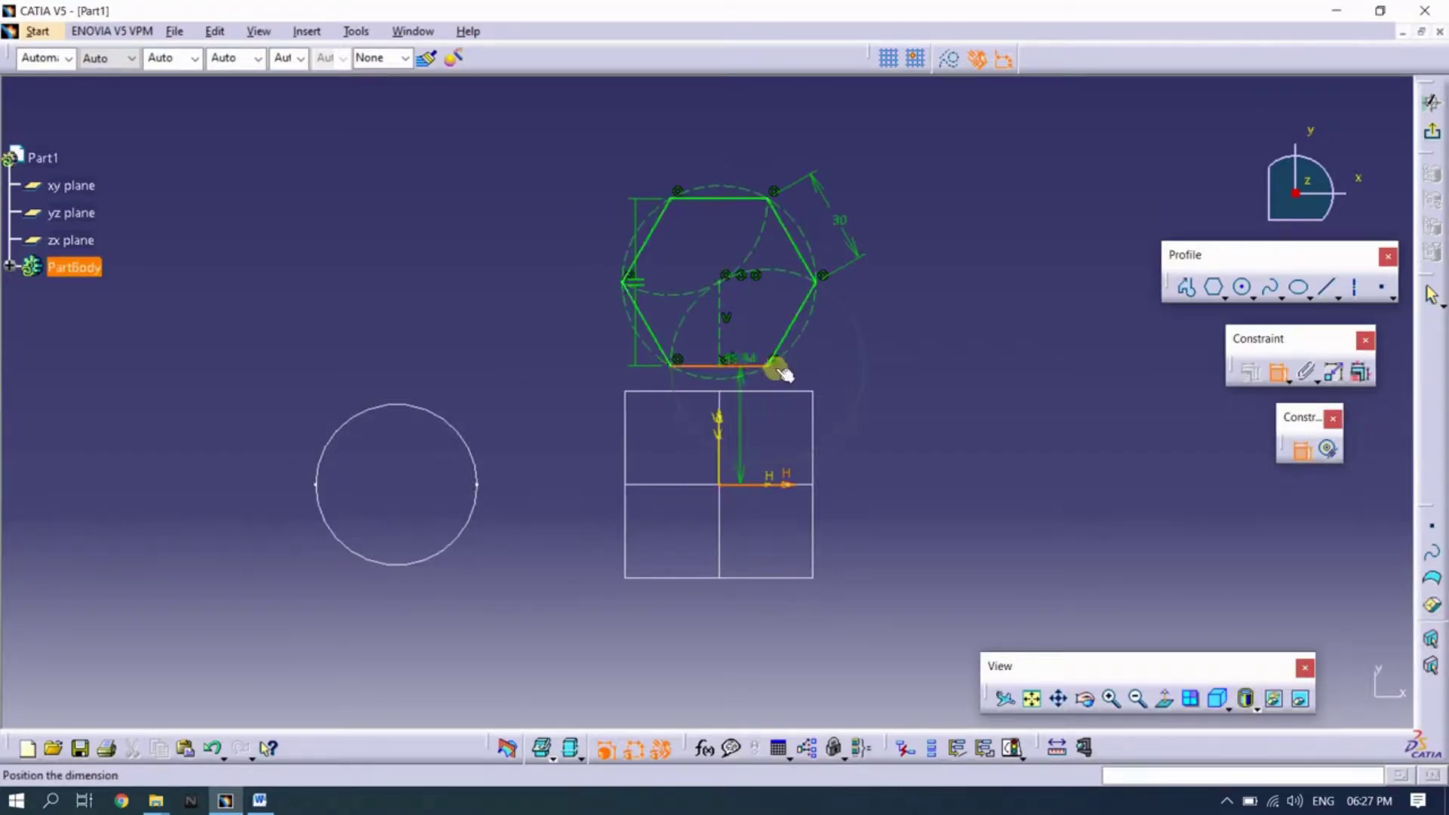
double_click(846, 354)
key("Return")
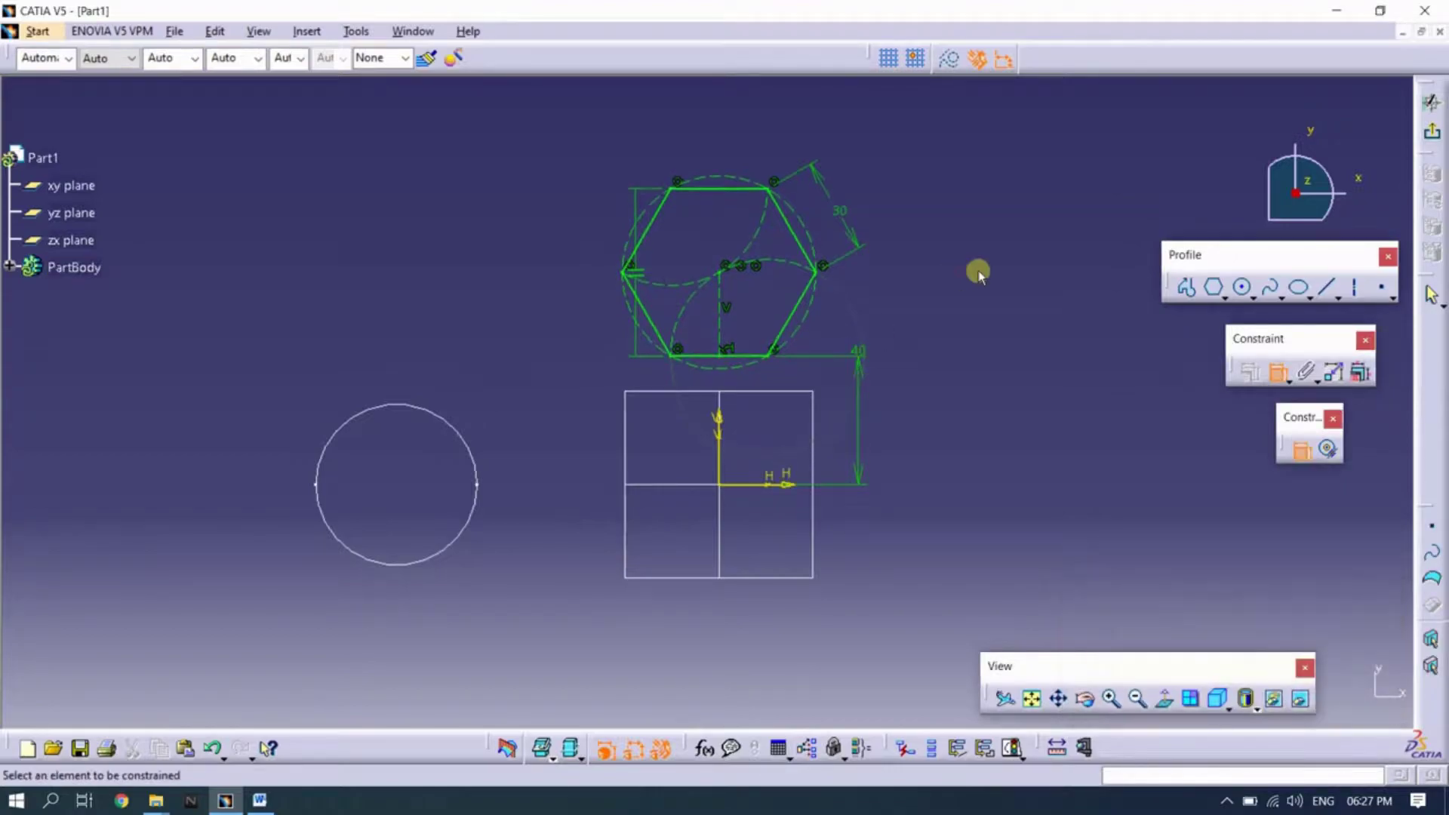
left_click(1431, 102)
middle_click_drag(908, 380, 757, 459)
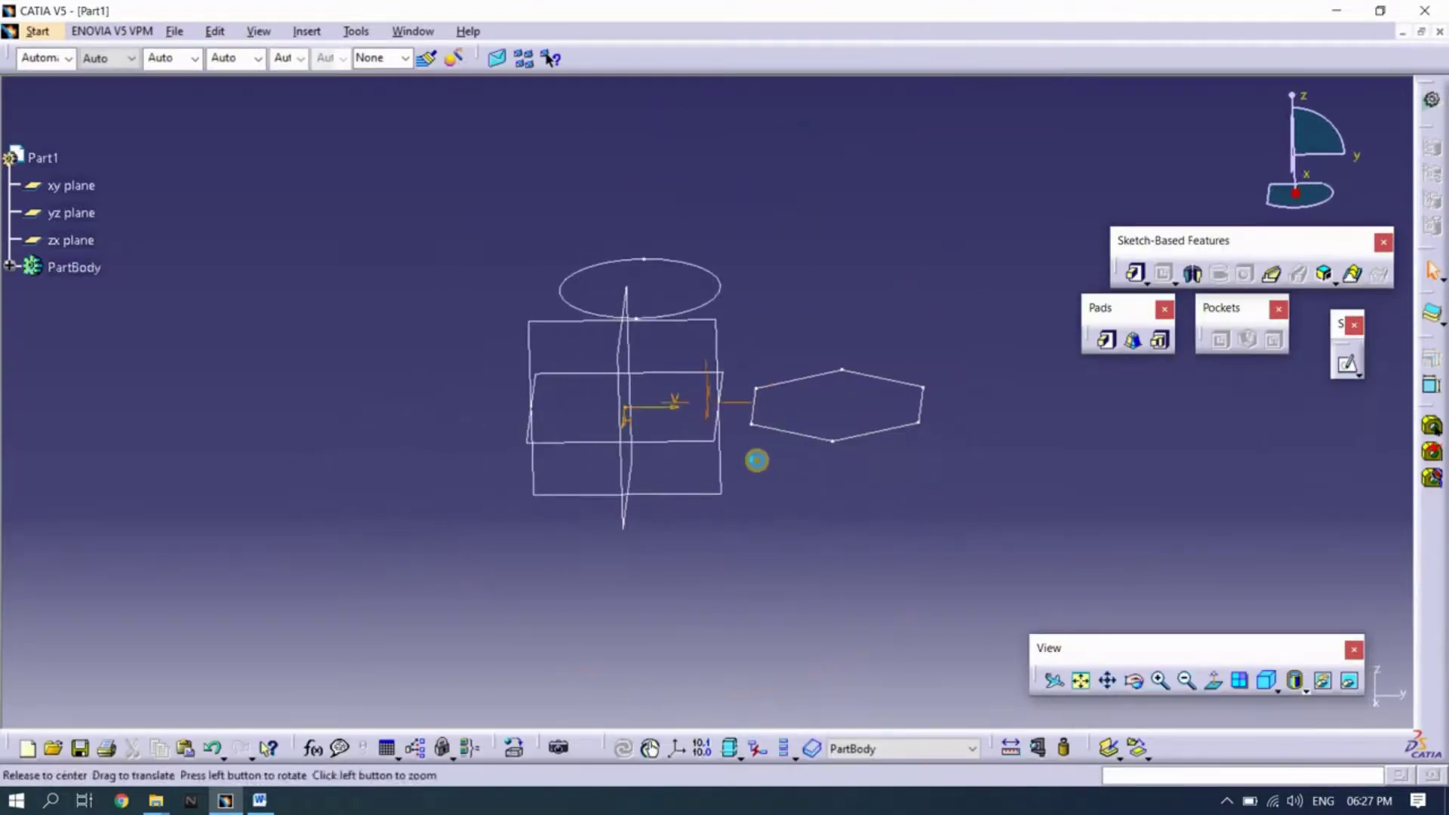
Start a new xy-plane sketch and draw a centred rectangle right of the origin
left_click(1348, 365)
left_click(650, 458)
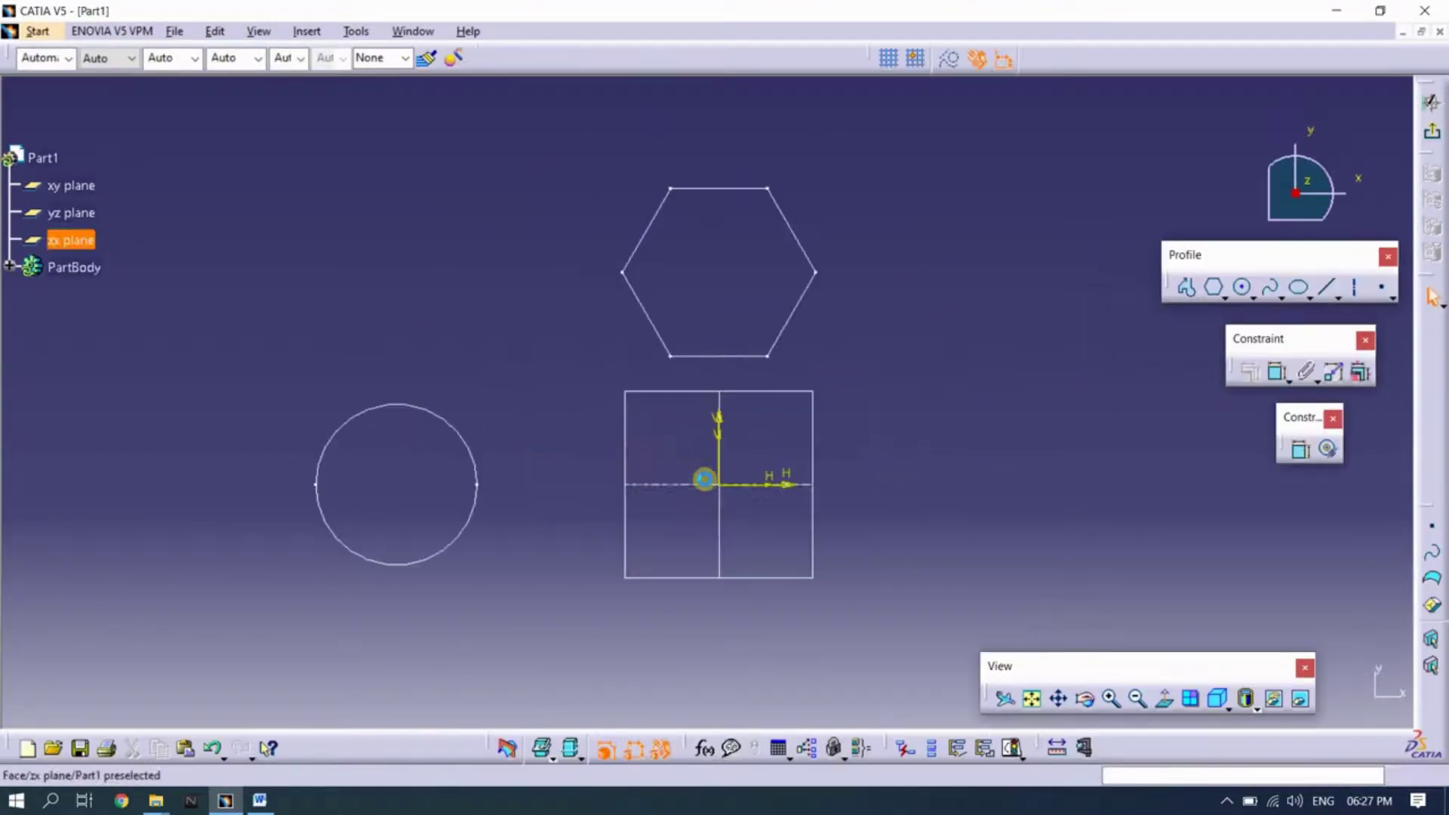
left_click(1220, 293)
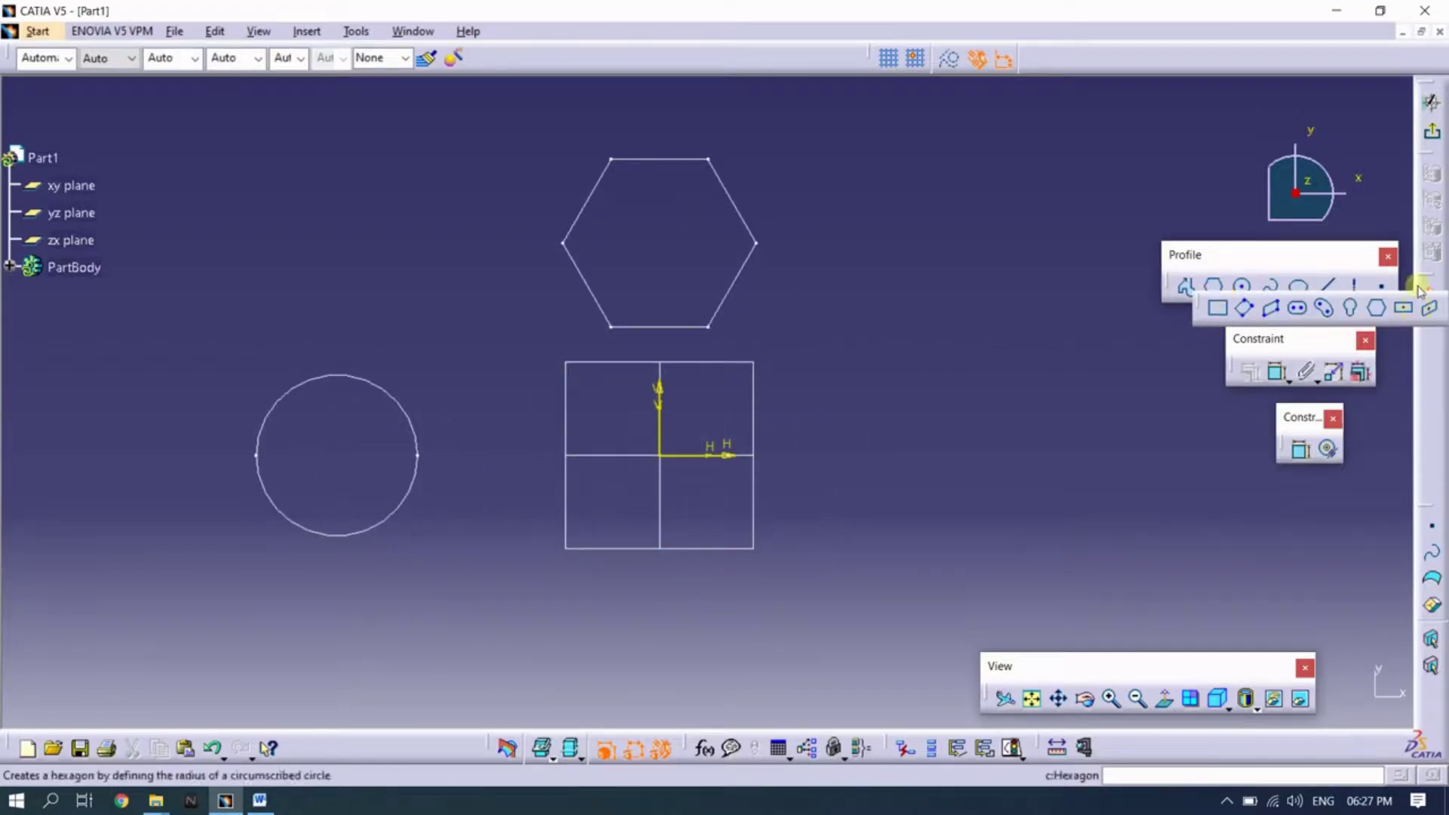
left_click(1403, 307)
left_click(880, 455)
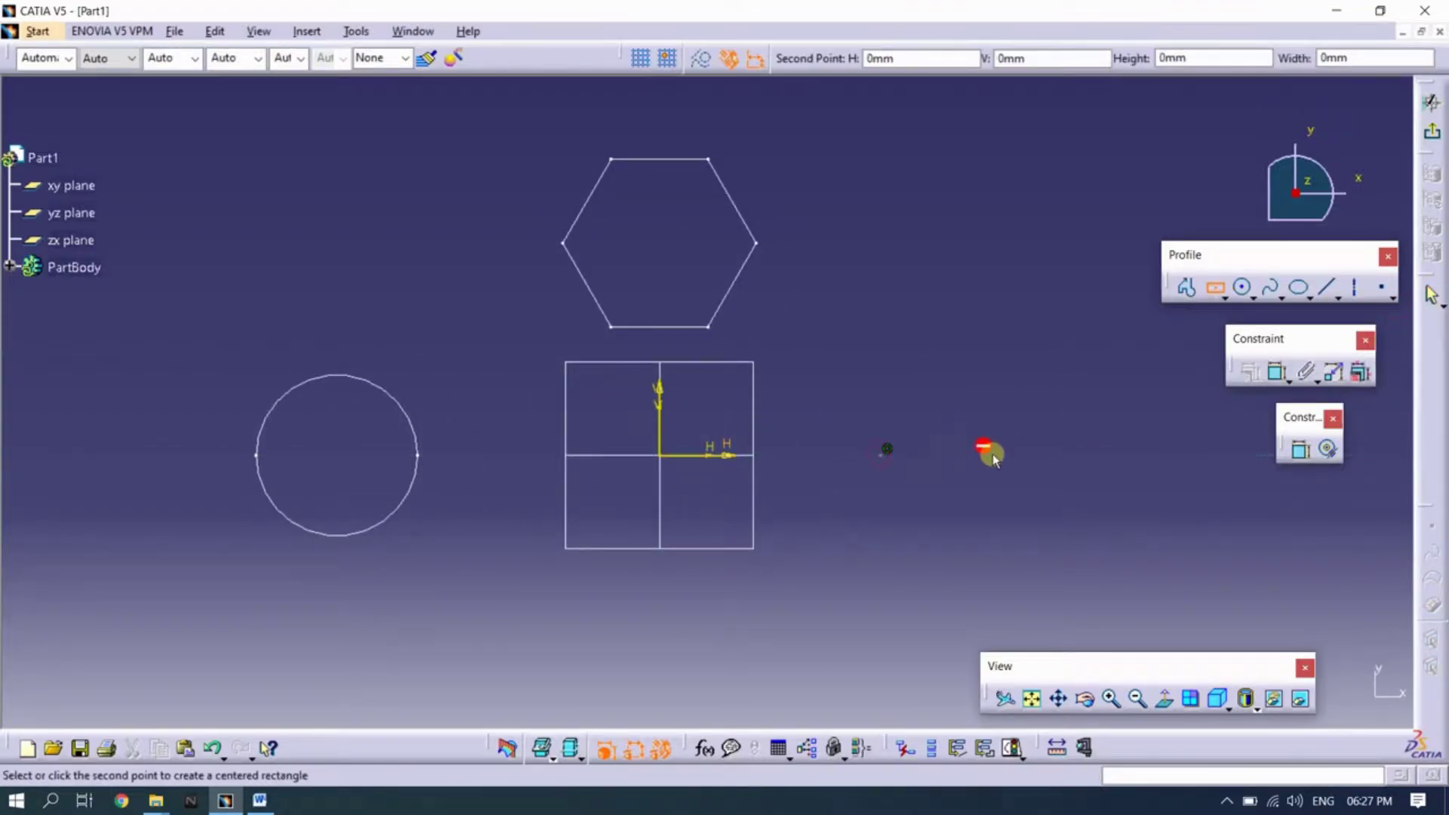
left_click(981, 516)
Set the rectangle's left edge 50 mm from the vertical axis
left_click(1300, 449)
left_click(659, 426)
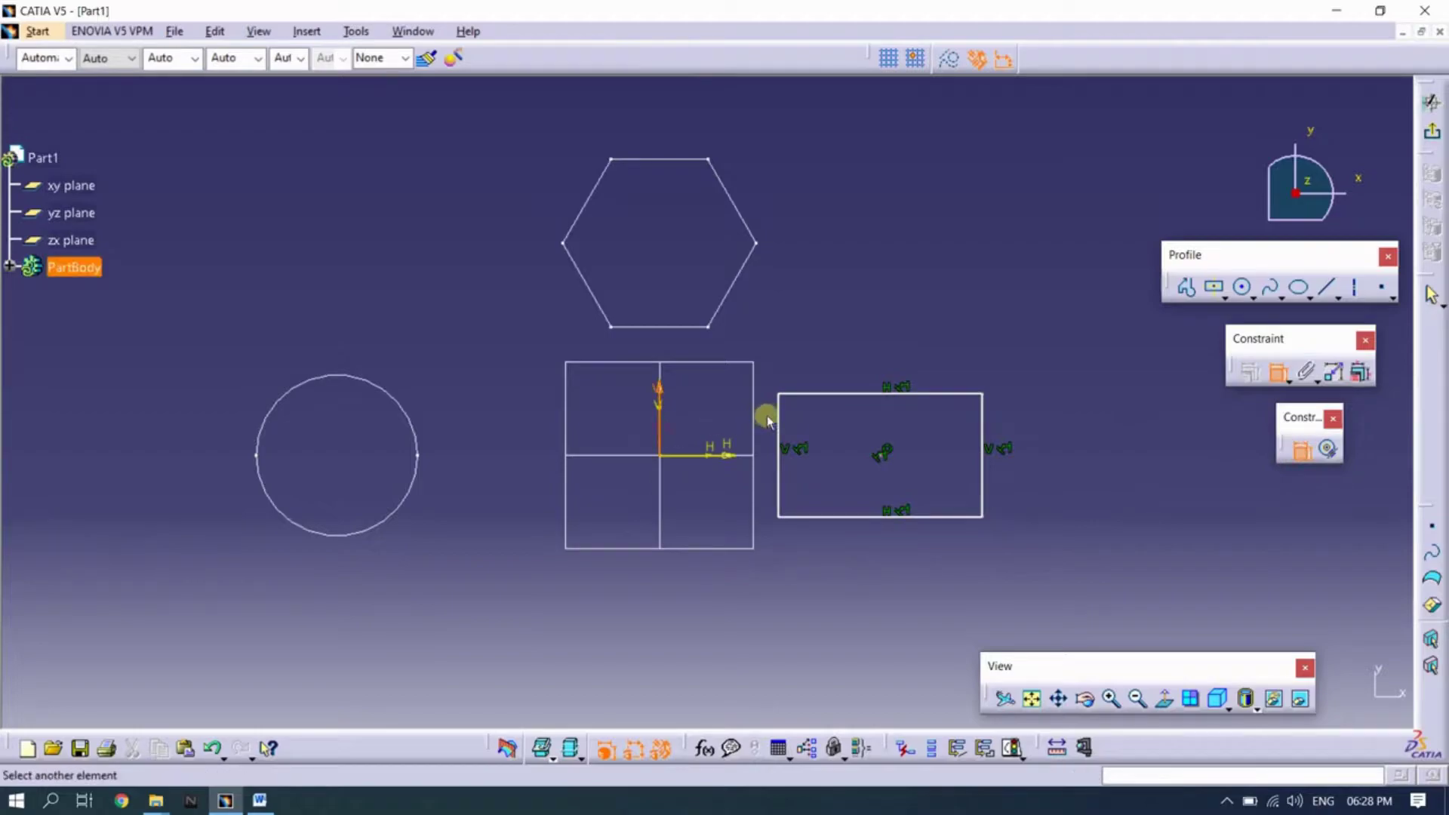
left_click(767, 420)
double_click(722, 387)
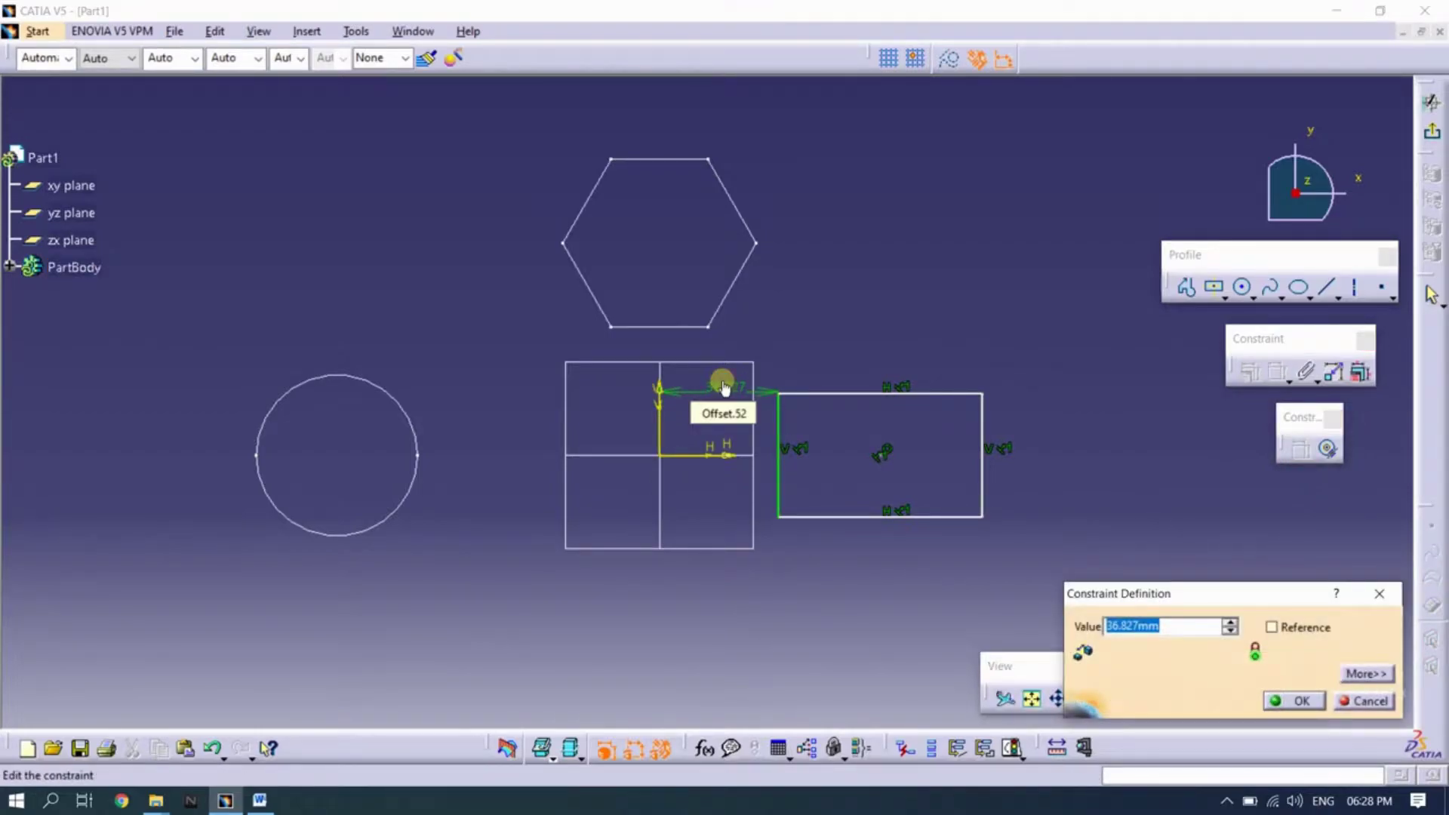
type("0")
key("Return")
Size the rectangle 60 mm wide by 40 mm high and exit the sketch
left_click(857, 393)
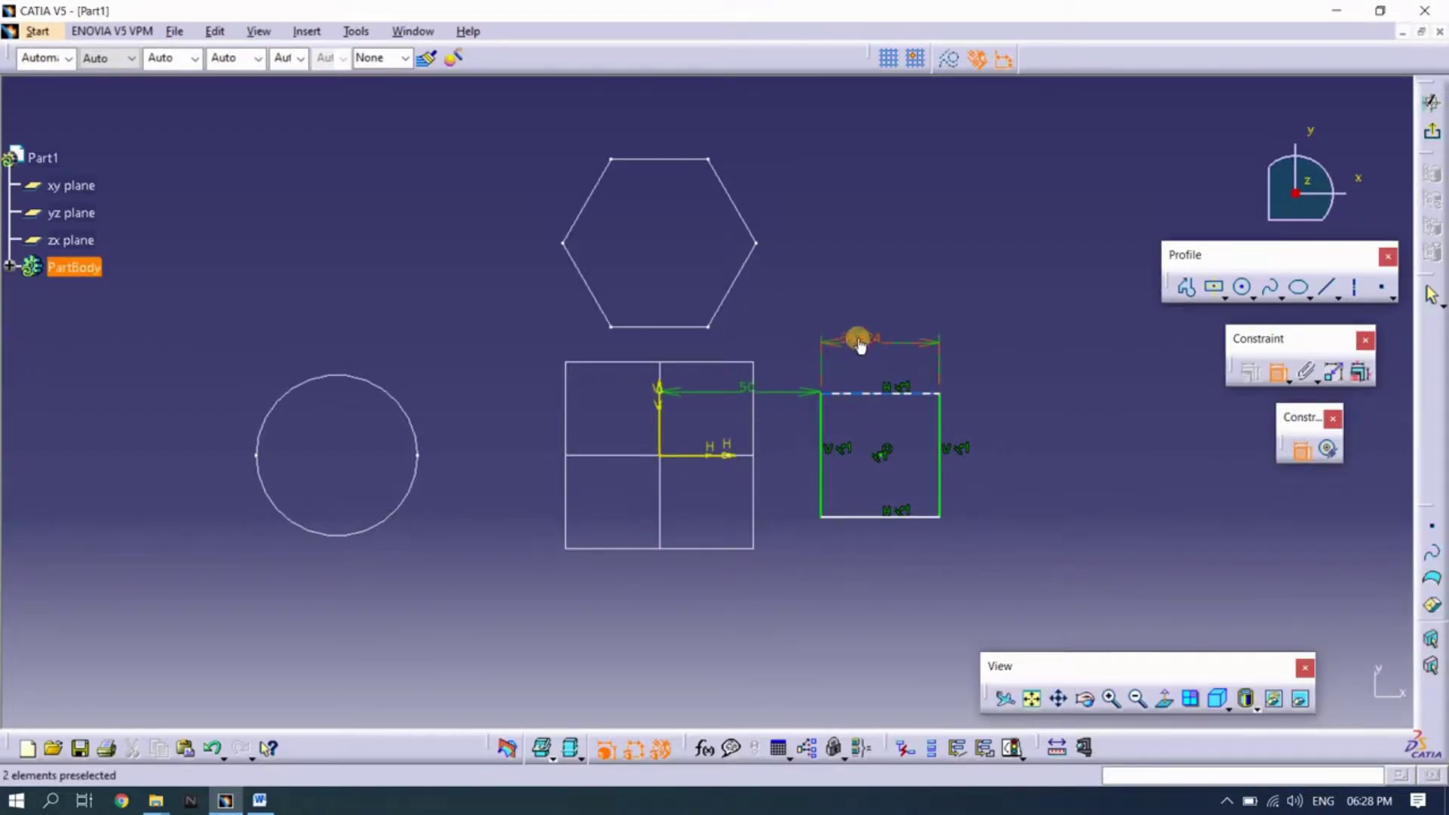
double_click(859, 340)
type("0")
key("Return")
left_click(1016, 453)
double_click(1070, 412)
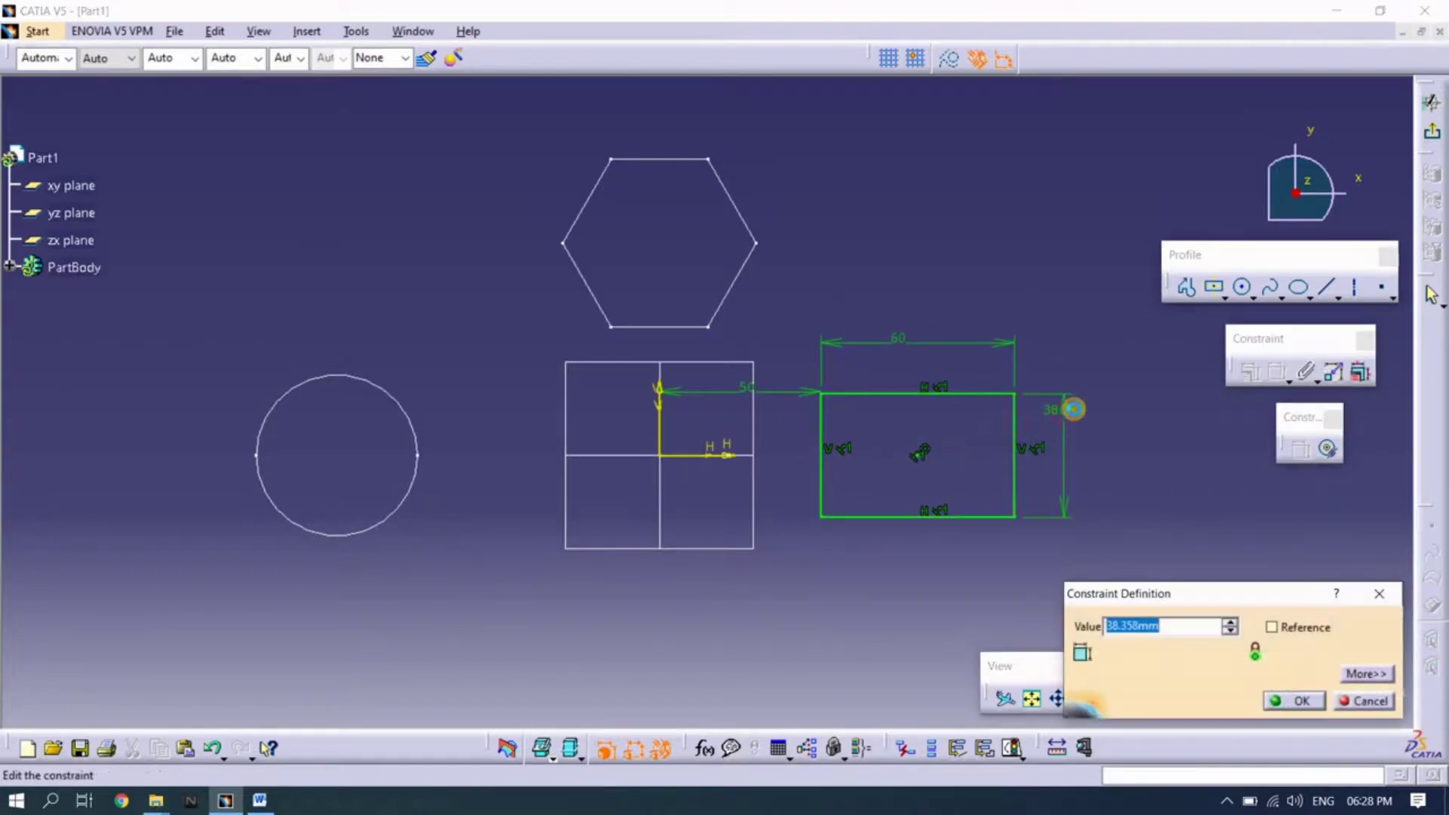
type("40")
key("Return")
left_click(1432, 102)
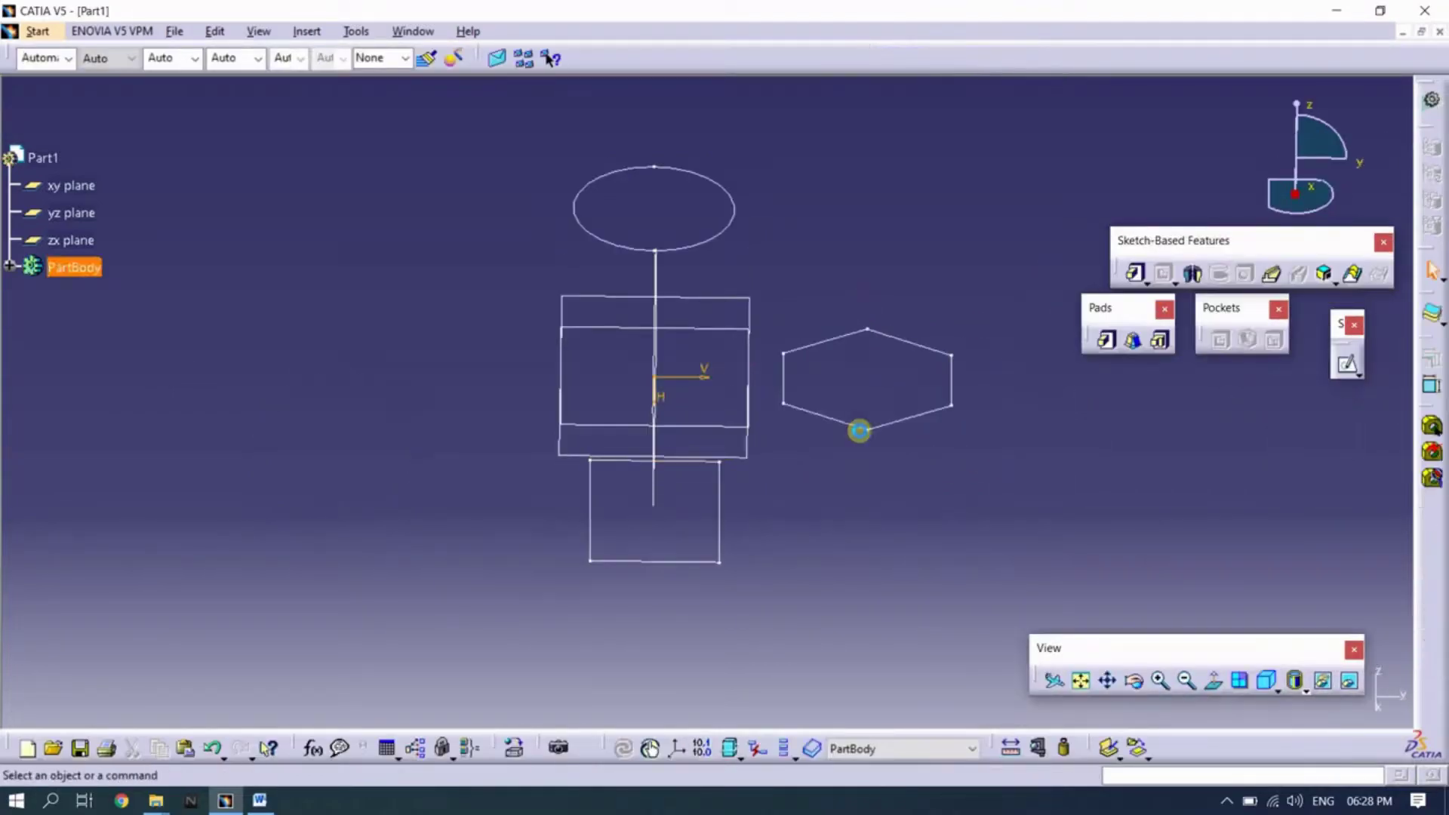
Begin a Drafted Filleted Pad on the circle sketch with a 50 mm first-limit length
mouse_move(1055, 424)
middle_mouse_down()
mouse_move(761, 583)
mouse_move(733, 567)
middle_mouse_up()
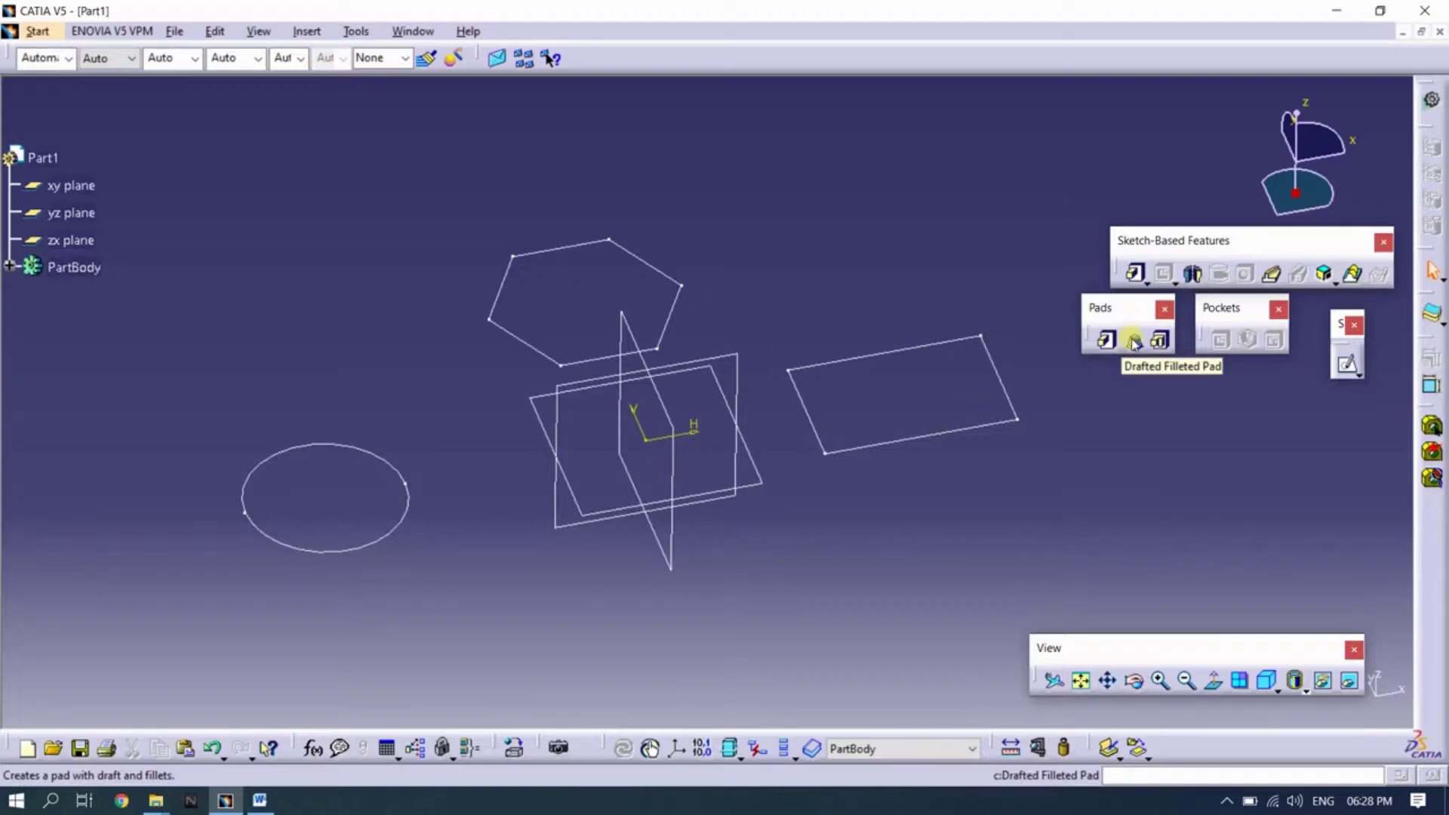
left_click(1133, 342)
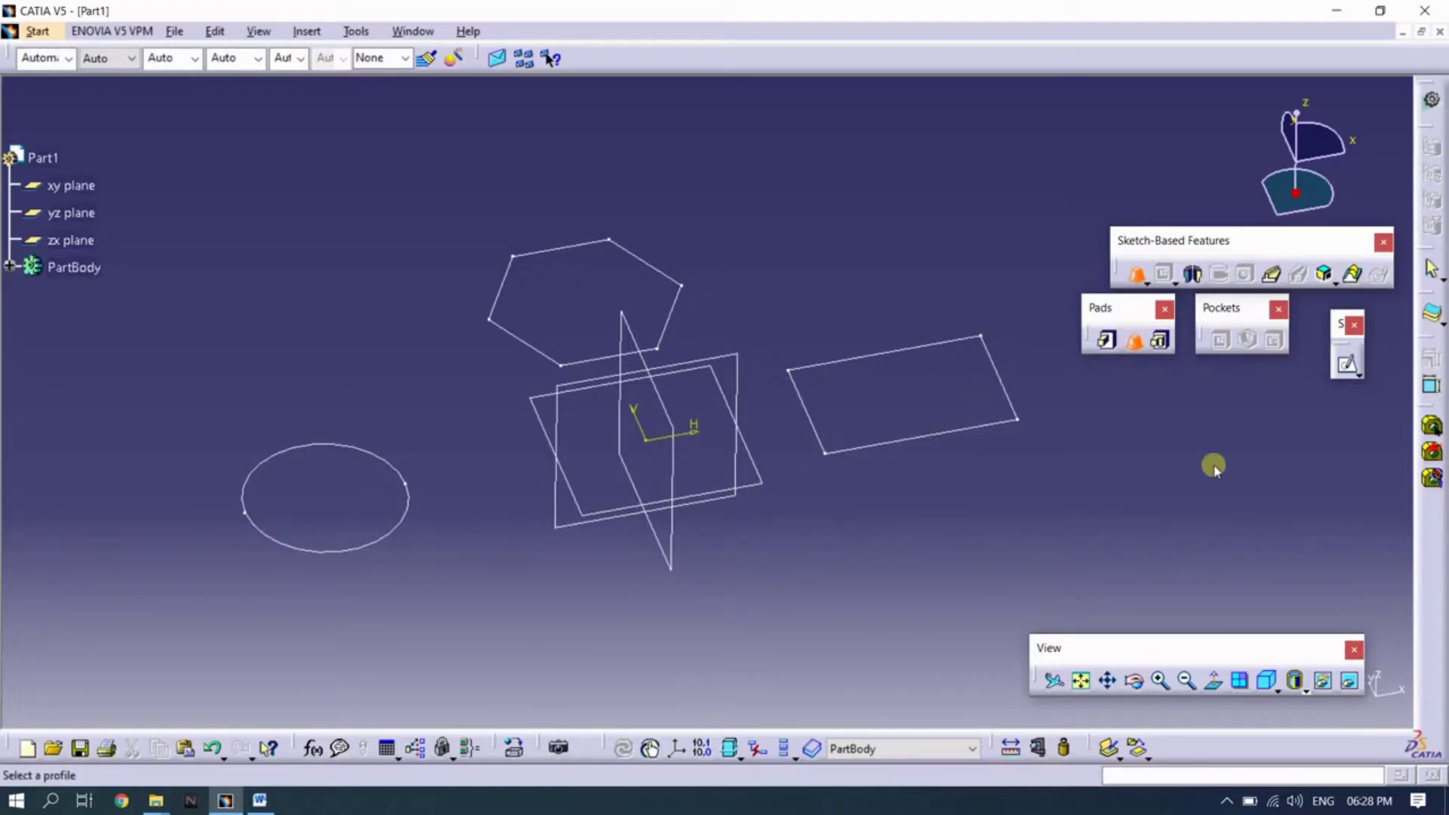
left_click(402, 515)
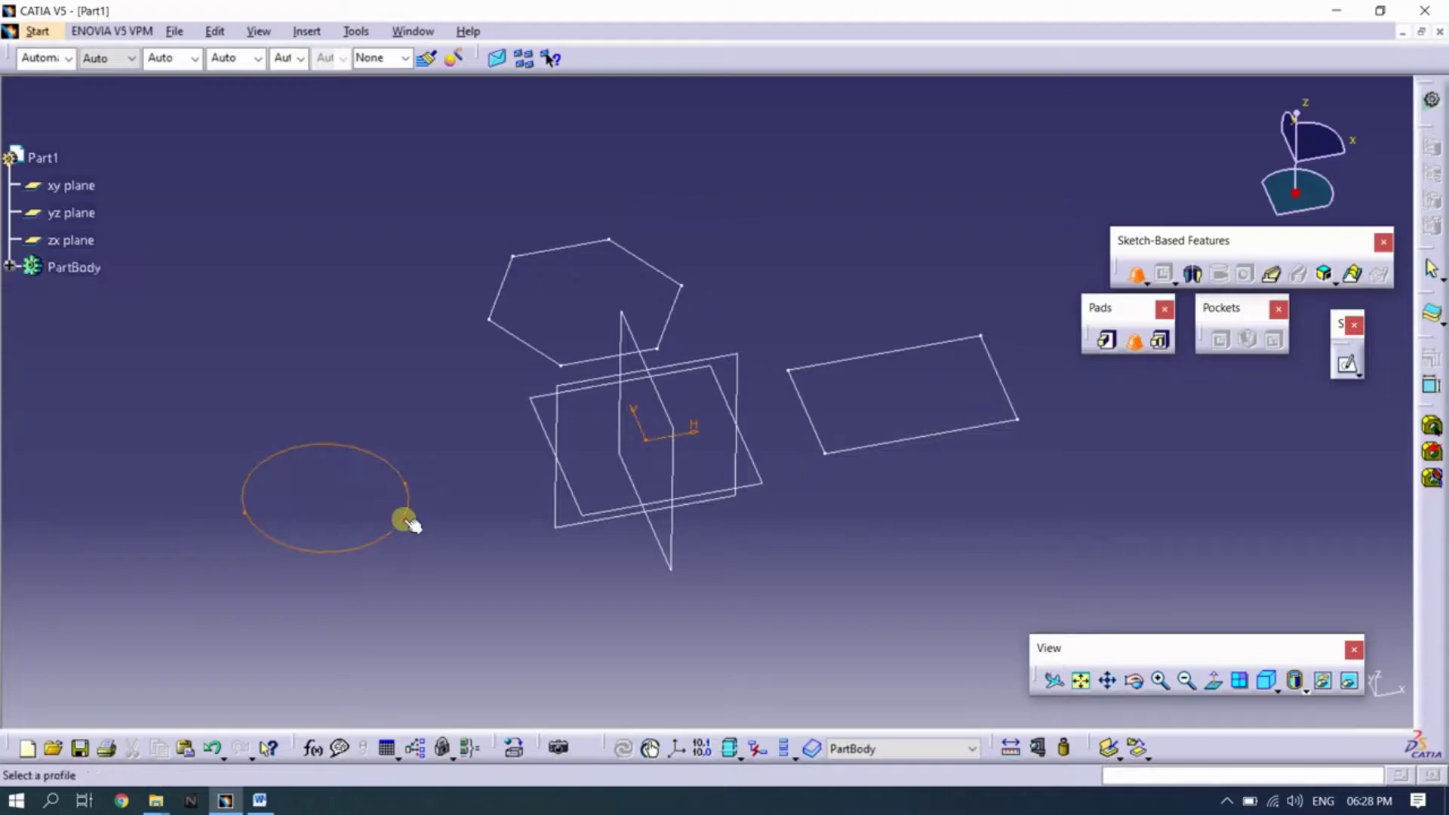
middle_click_drag(711, 610, 741, 551)
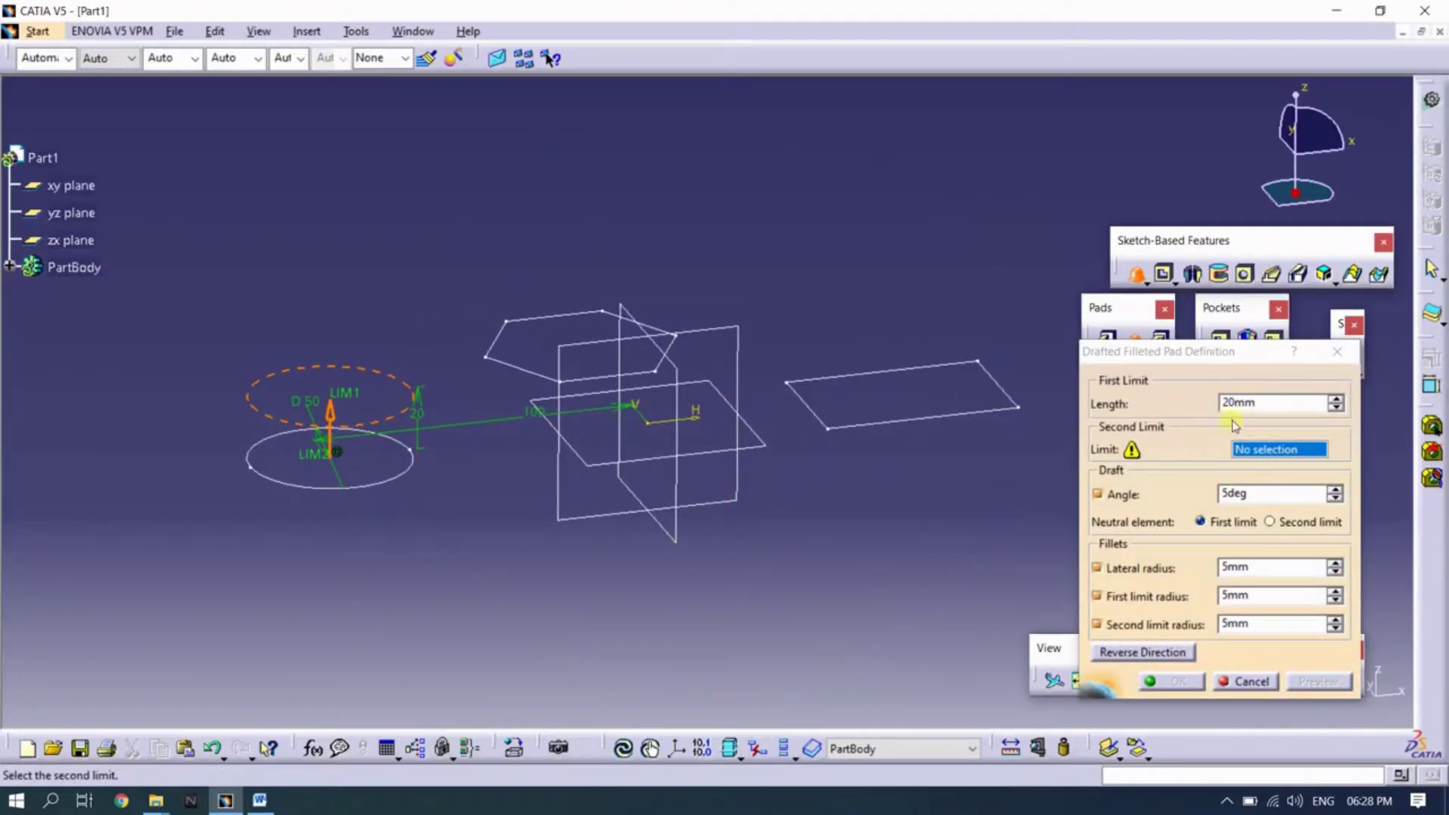
left_click(1262, 402)
type("50")
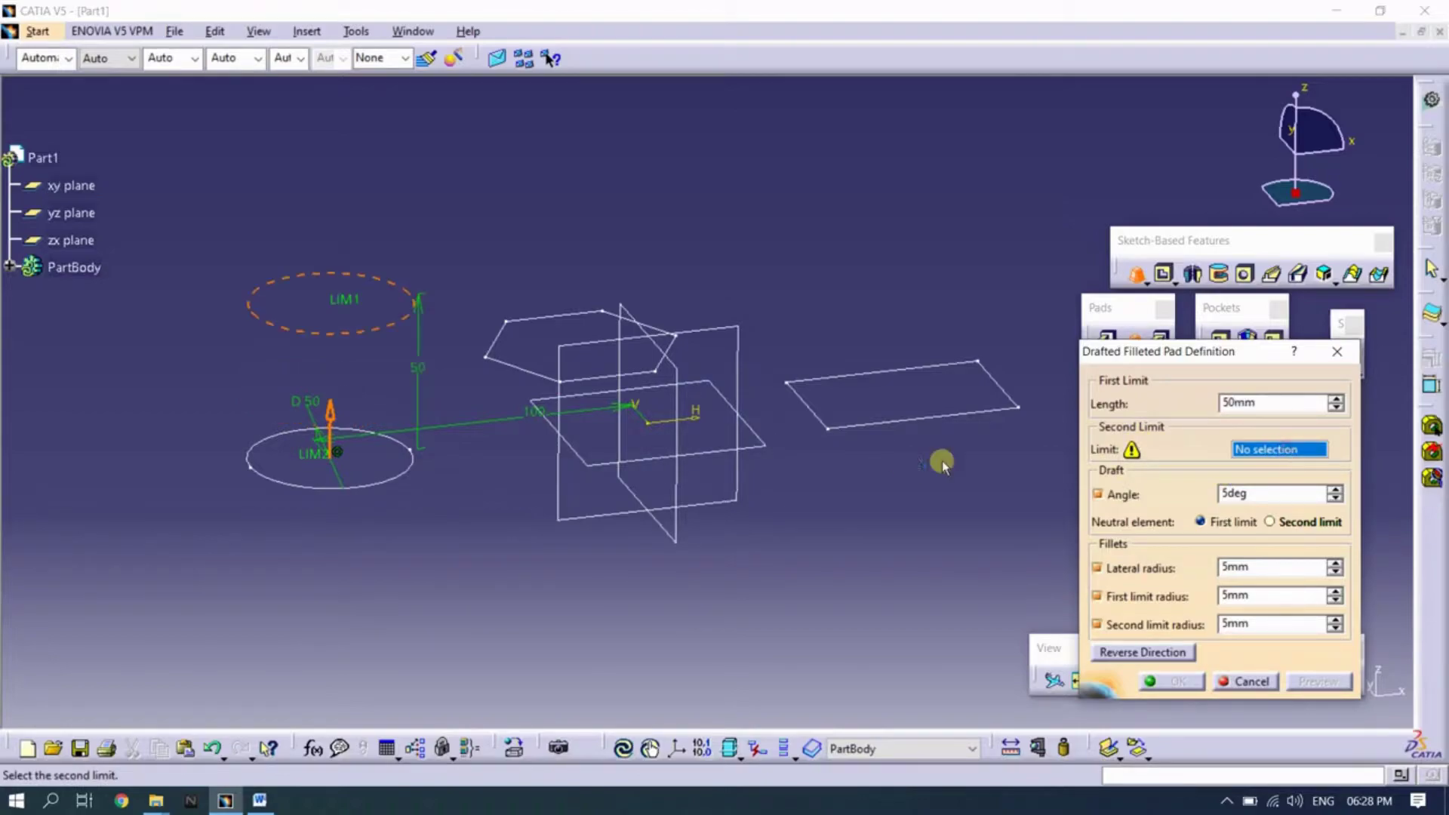
Use the xy plane as the second limit and preview the pad
left_click(647, 458)
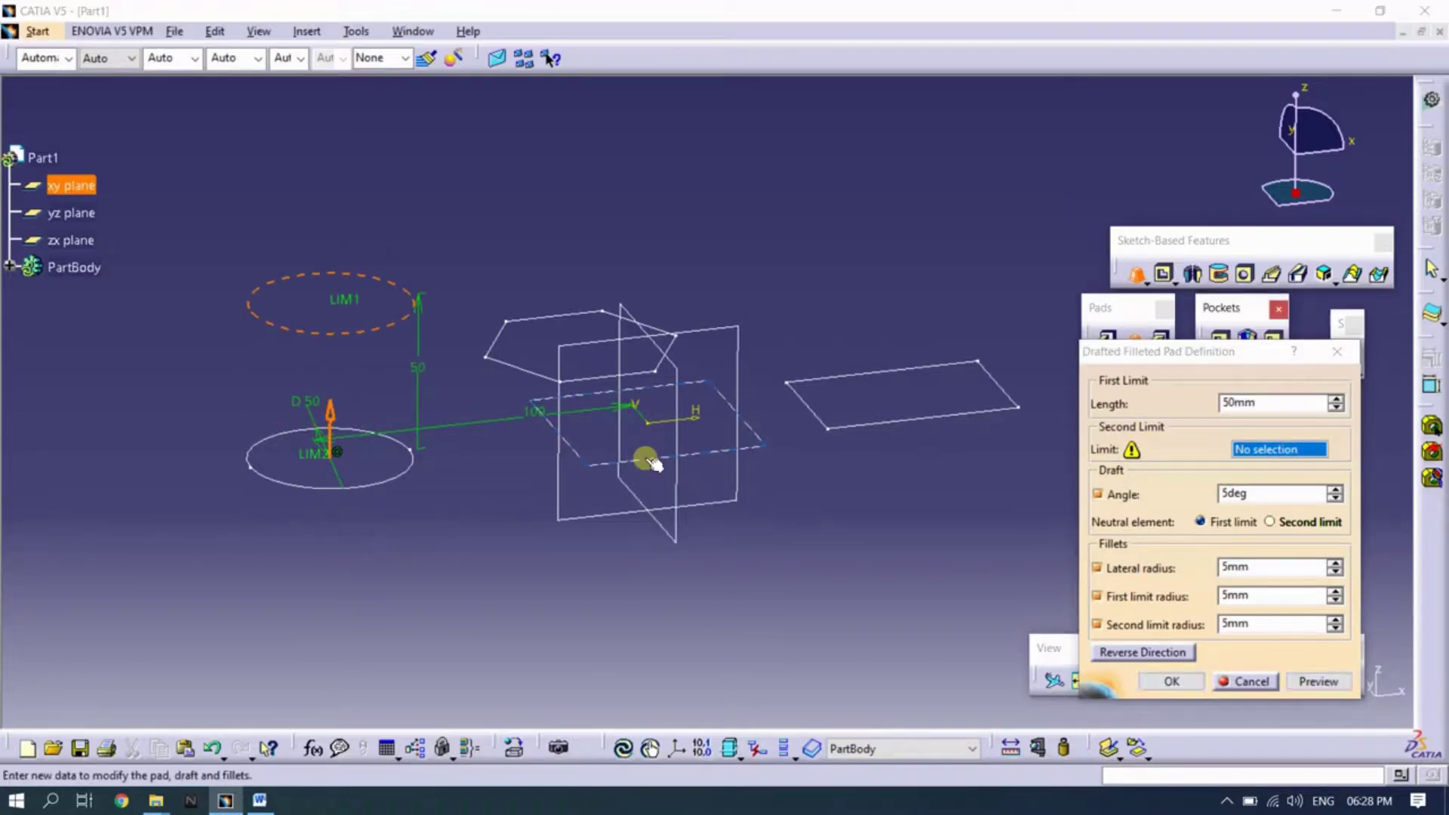
mouse_move(813, 519)
middle_mouse_down()
mouse_move(830, 568)
mouse_move(689, 492)
mouse_move(799, 556)
middle_mouse_up()
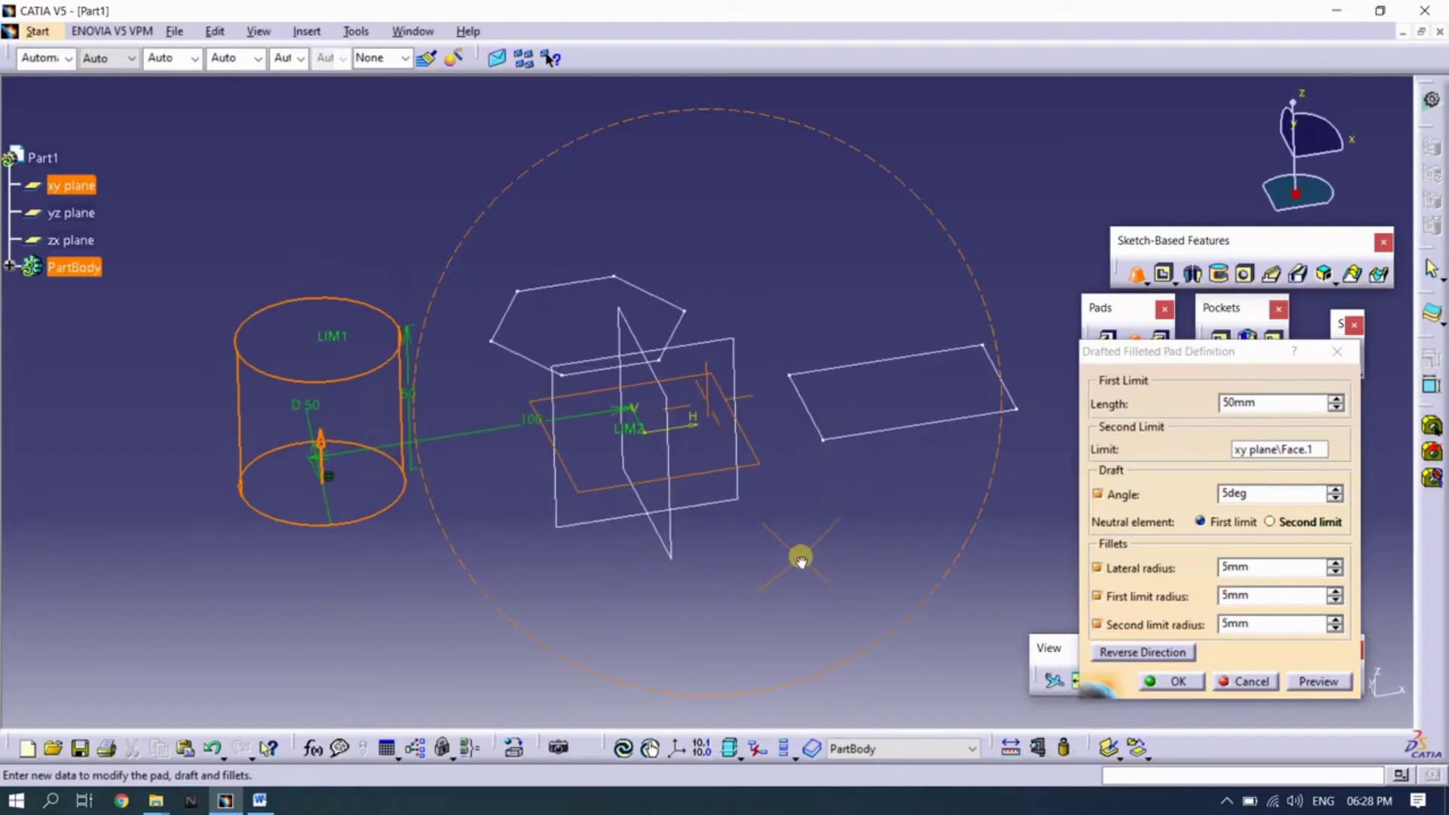
left_click(1318, 680)
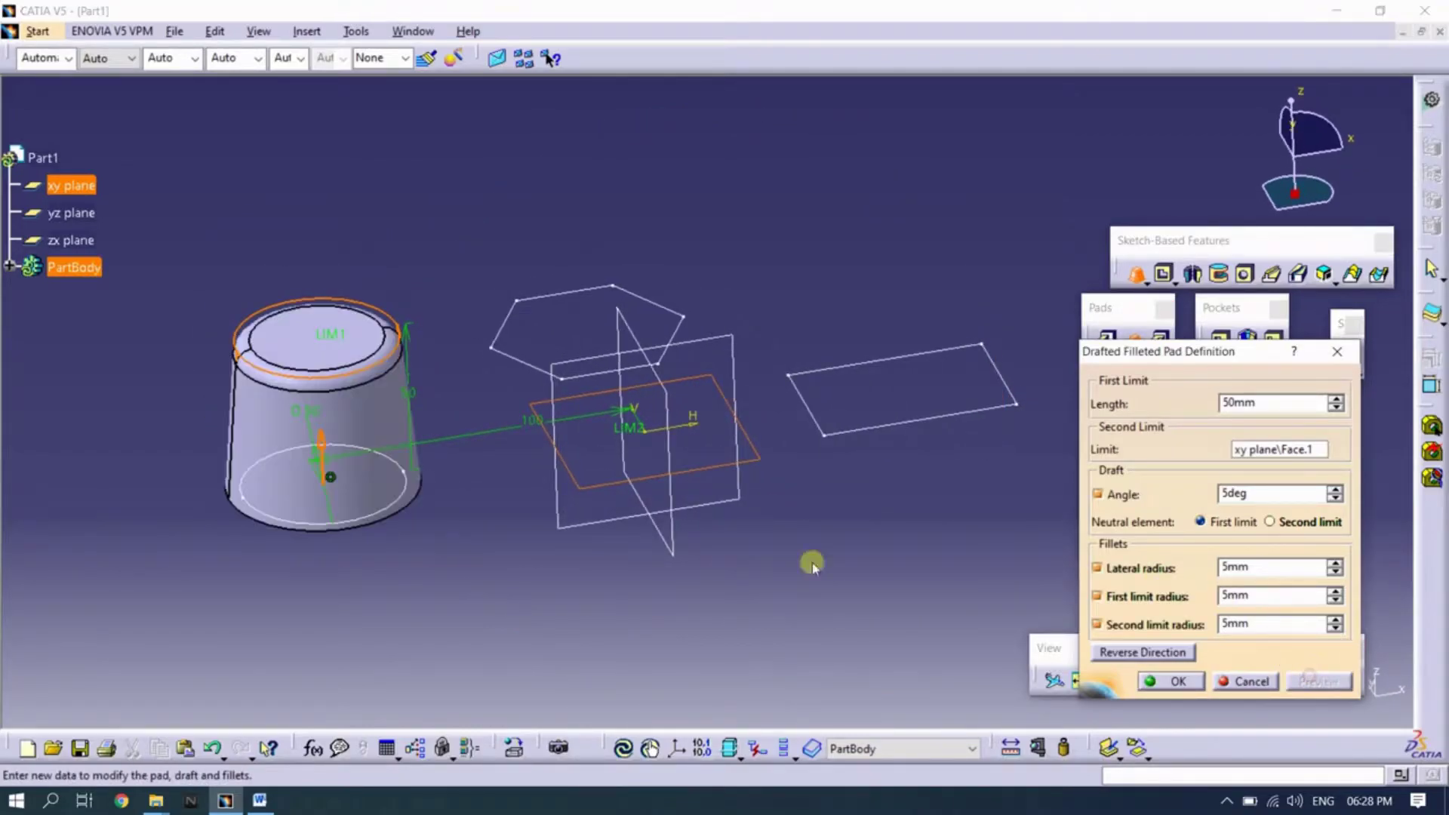
mouse_move(541, 563)
middle_mouse_down()
mouse_move(551, 526)
mouse_move(541, 546)
middle_mouse_up()
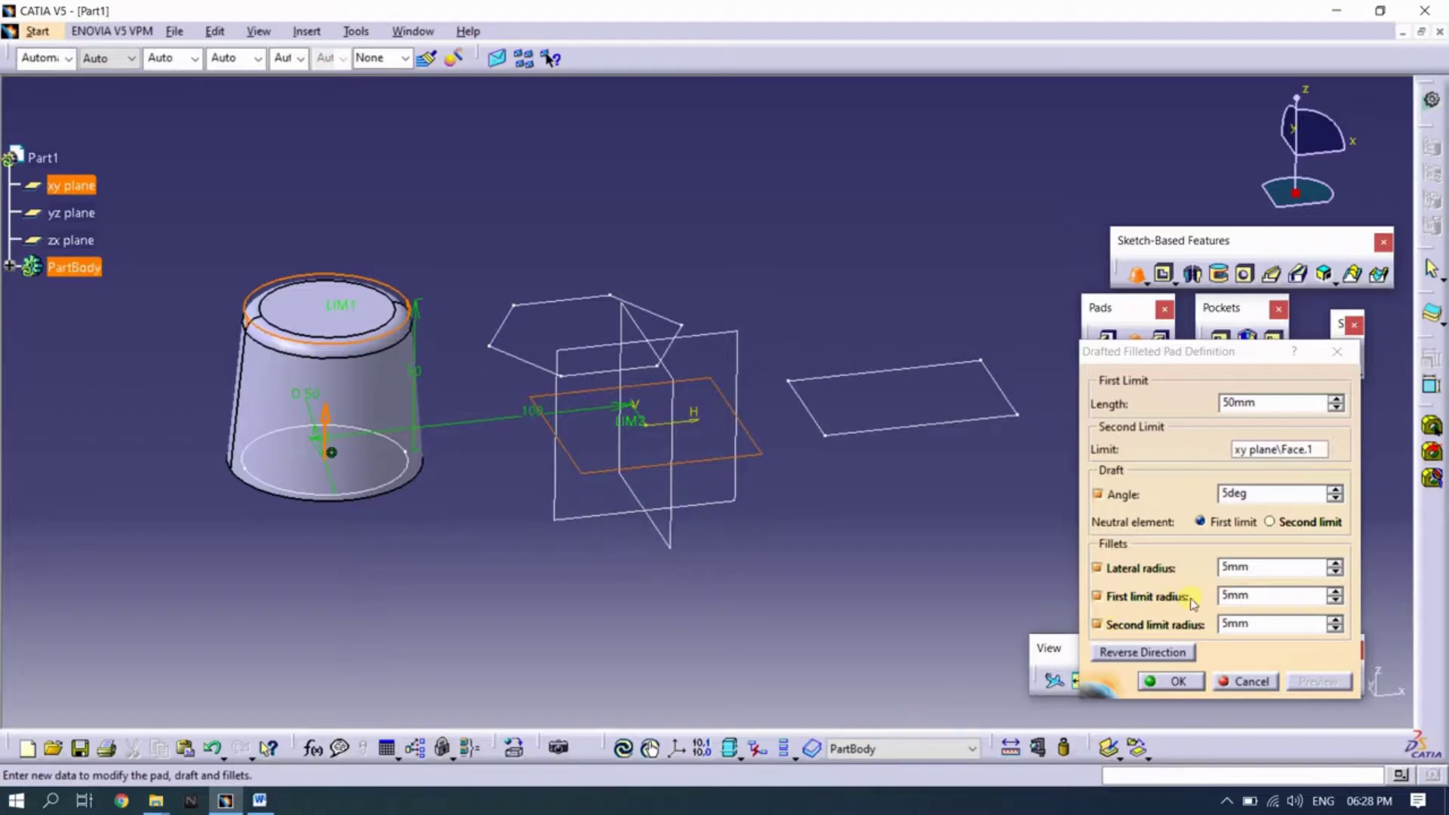
Set the first-limit (top) fillet radius to 10 mm
left_click(1098, 597)
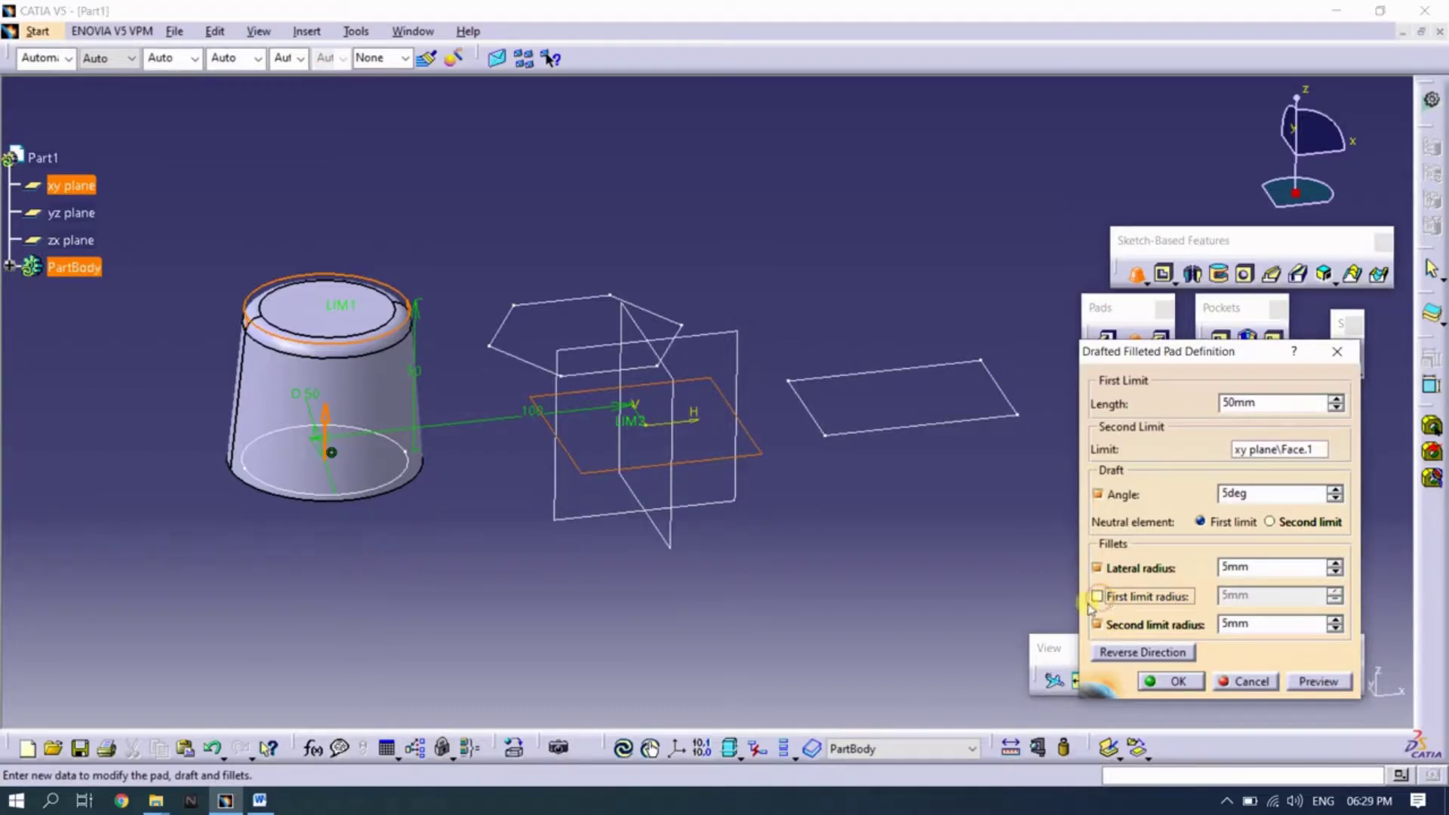
left_click(1318, 682)
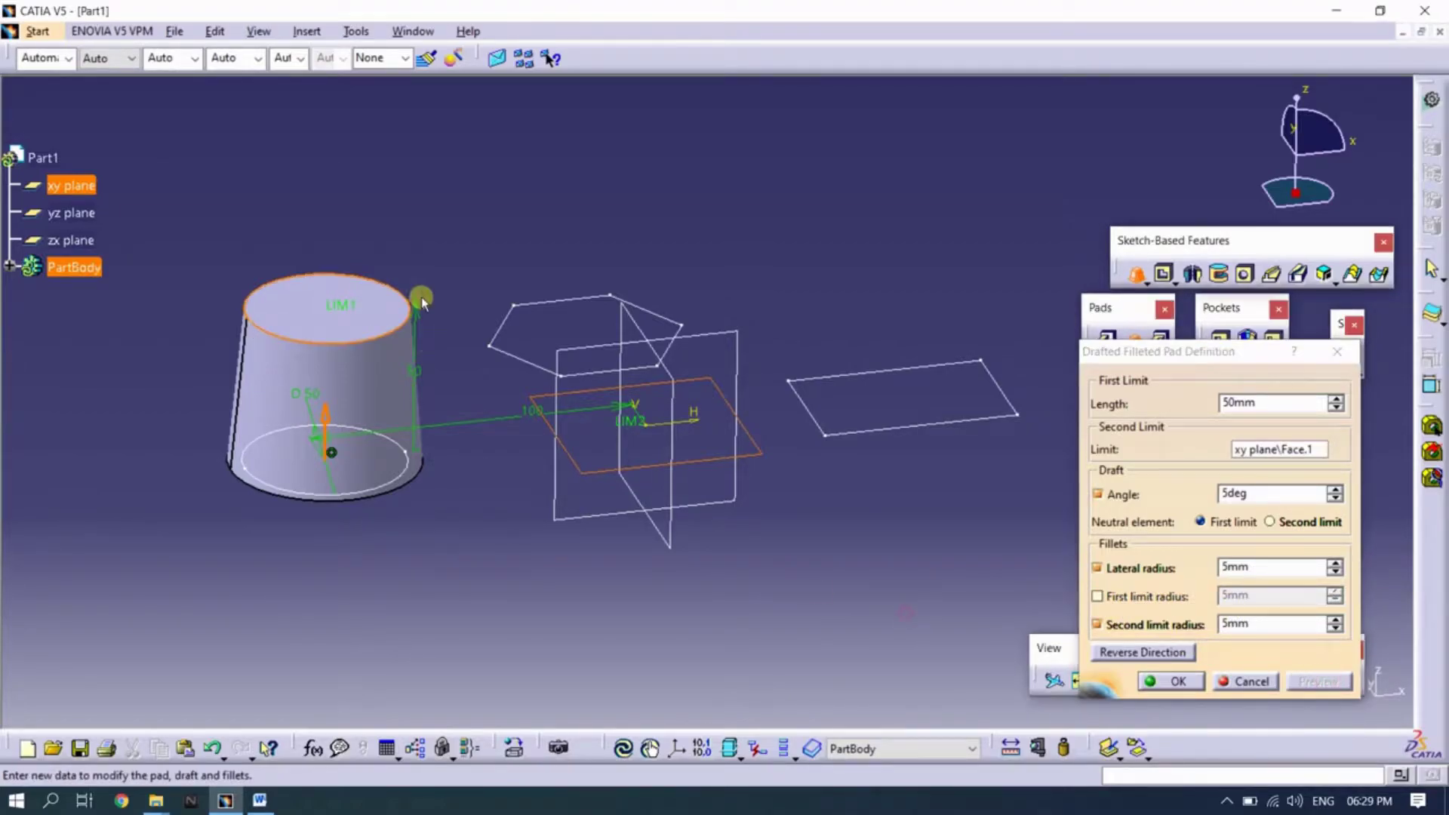
left_click(1099, 597)
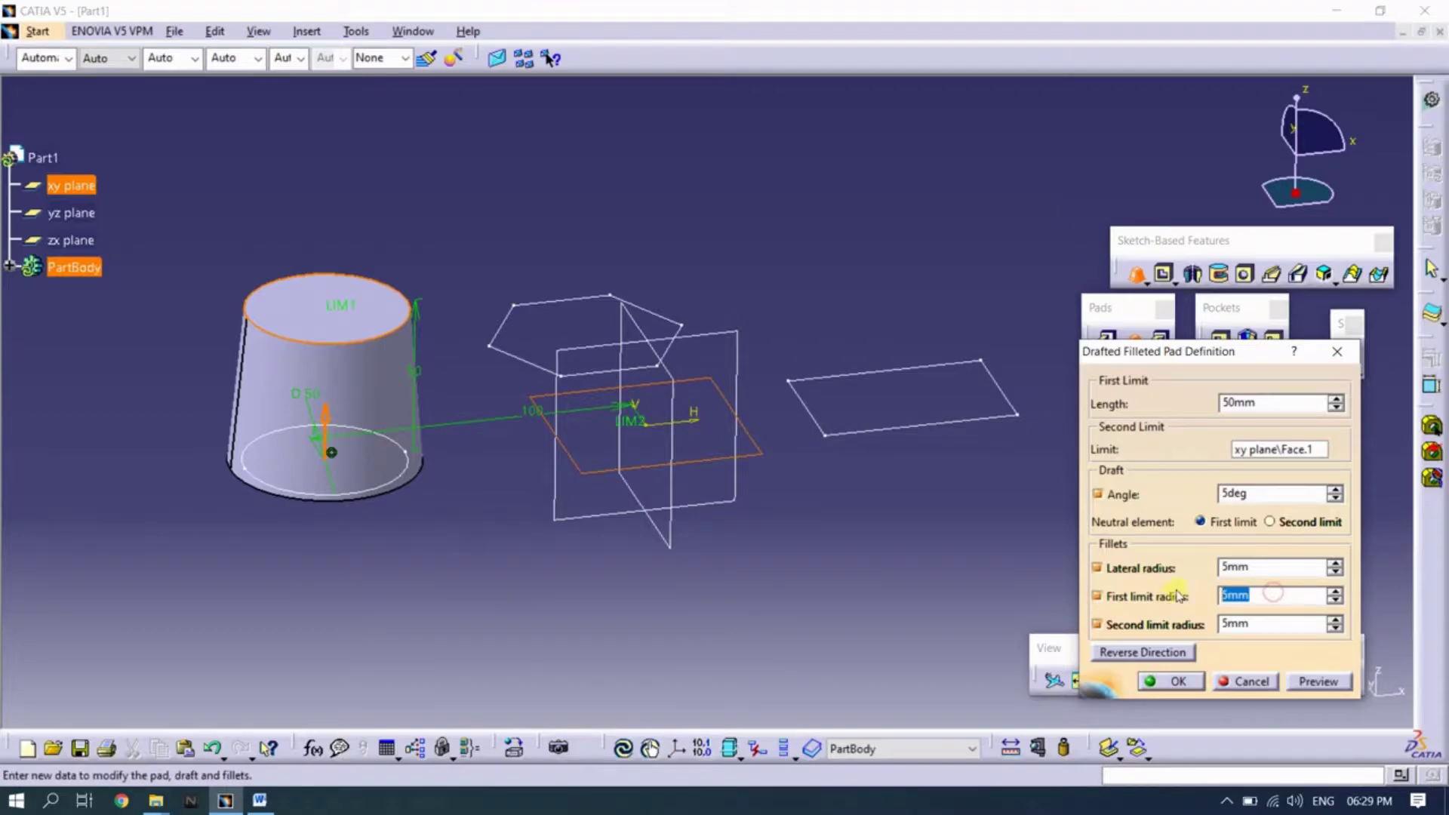
left_click(1281, 596)
type("10")
key("Tab")
left_click(1318, 681)
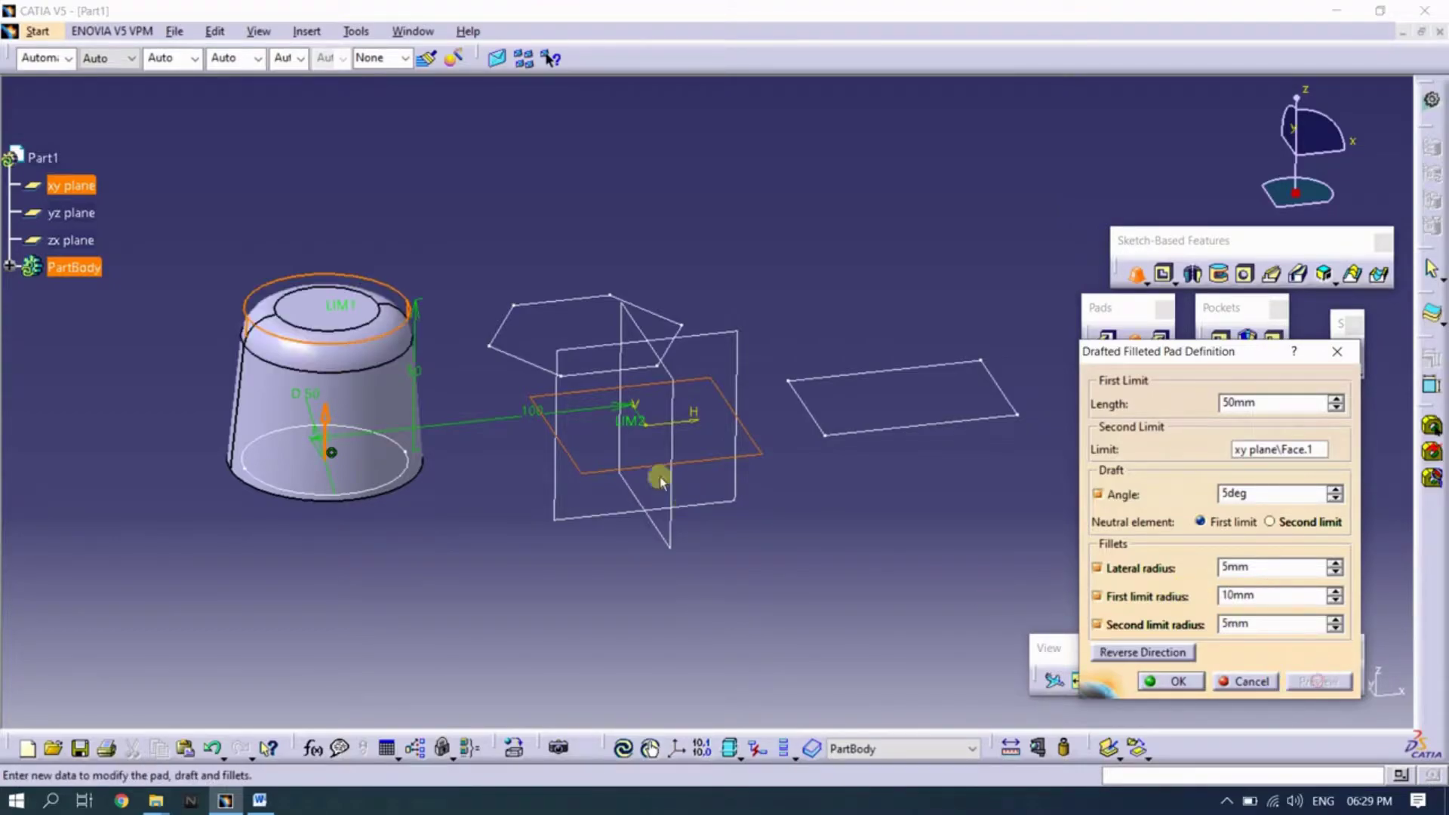
mouse_move(660, 477)
middle_mouse_down()
mouse_move(669, 516)
mouse_move(682, 462)
mouse_move(634, 457)
mouse_move(637, 443)
middle_mouse_up()
middle_click_drag(847, 420, 850, 439)
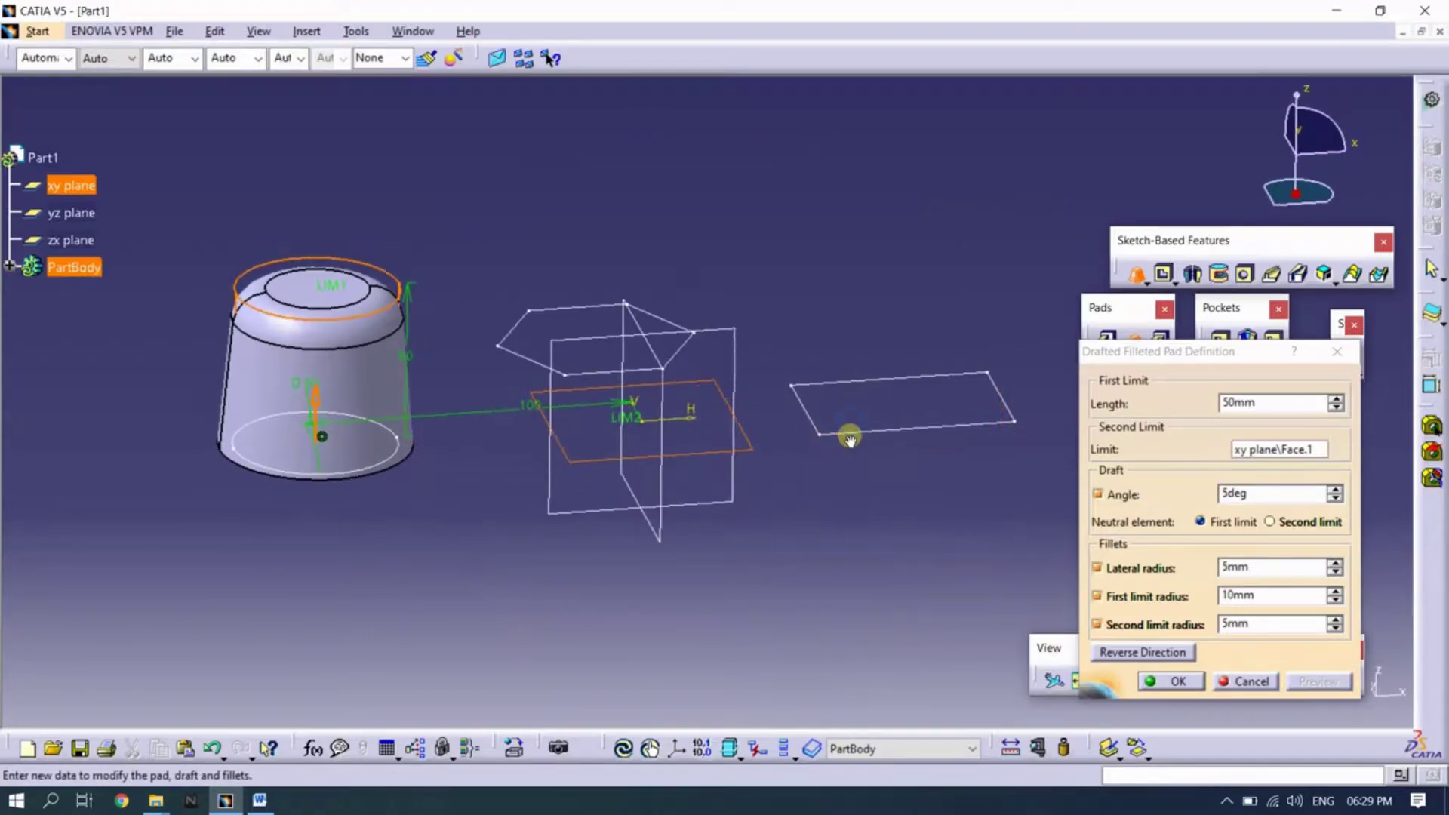
Turn off the lateral and second-limit fillets
left_click(1096, 570)
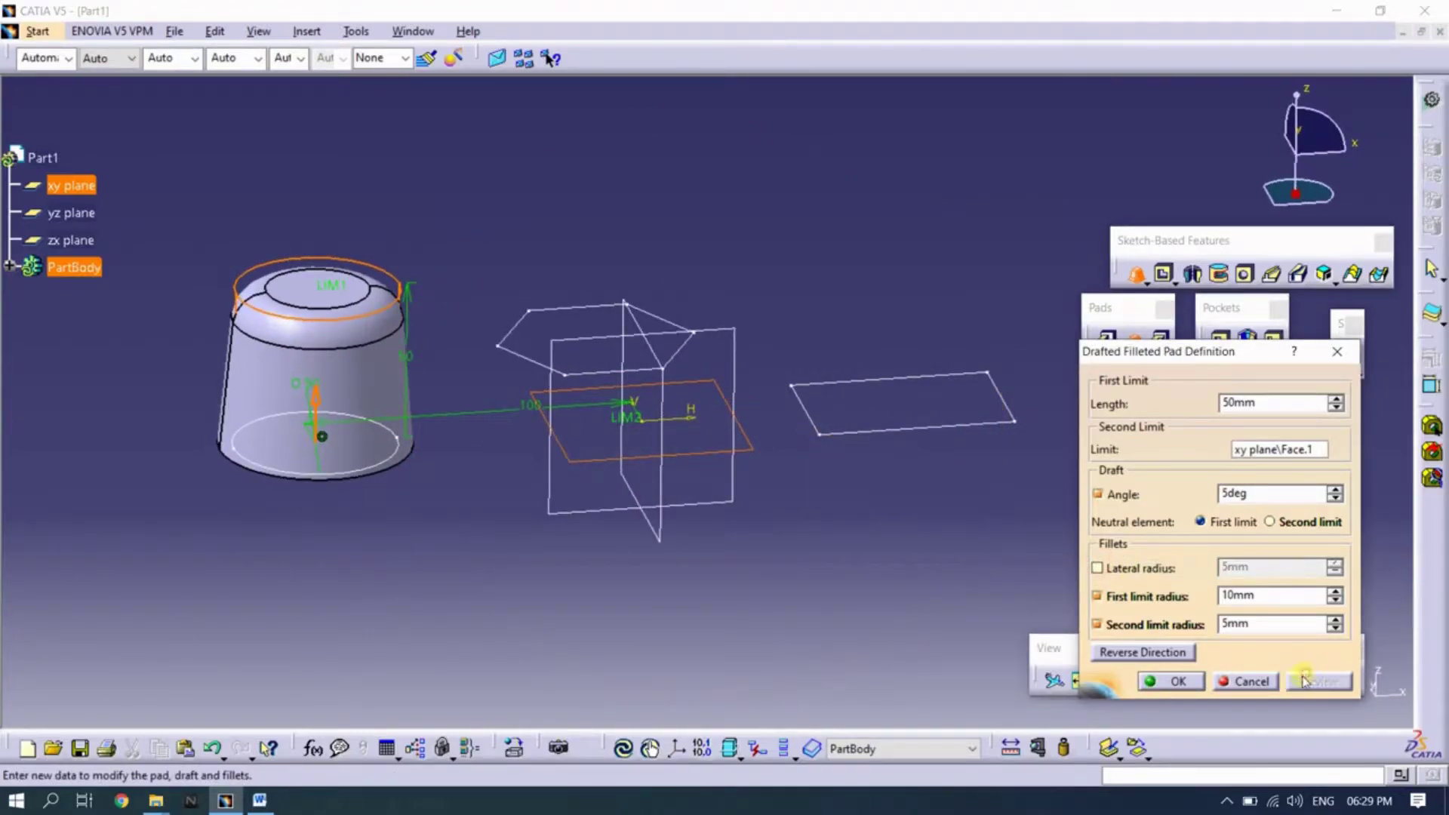
mouse_move(214, 382)
middle_mouse_down()
mouse_move(378, 382)
mouse_move(362, 407)
mouse_move(297, 355)
mouse_move(463, 440)
mouse_move(429, 415)
middle_mouse_up()
mouse_move(737, 572)
middle_mouse_down()
mouse_move(730, 589)
mouse_move(718, 569)
mouse_move(736, 566)
middle_mouse_up()
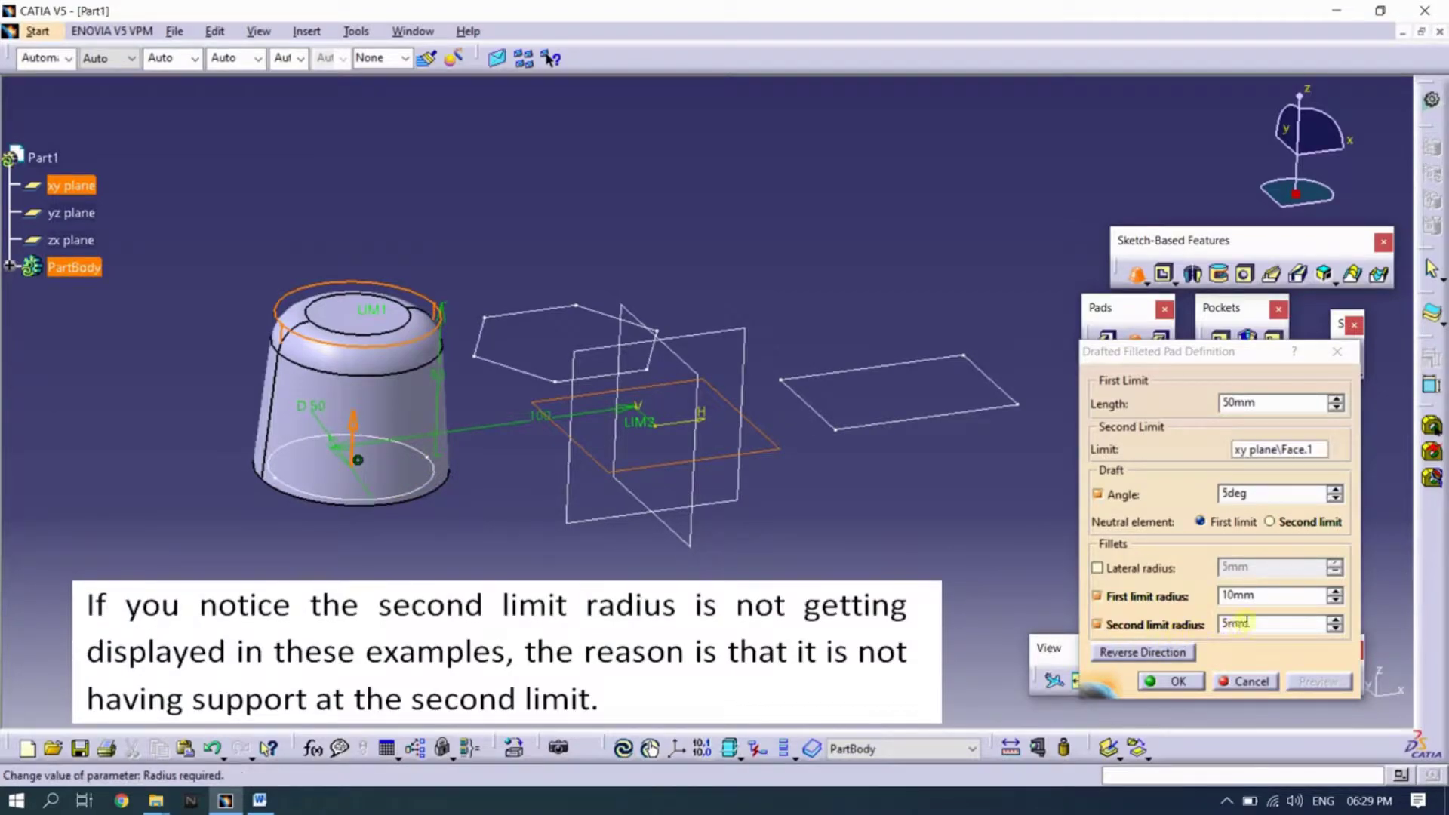
left_click(1098, 624)
left_click(1319, 681)
mouse_move(678, 533)
middle_mouse_down()
mouse_move(655, 417)
mouse_move(686, 501)
mouse_move(689, 608)
mouse_move(689, 569)
mouse_move(964, 543)
mouse_move(952, 540)
middle_mouse_up()
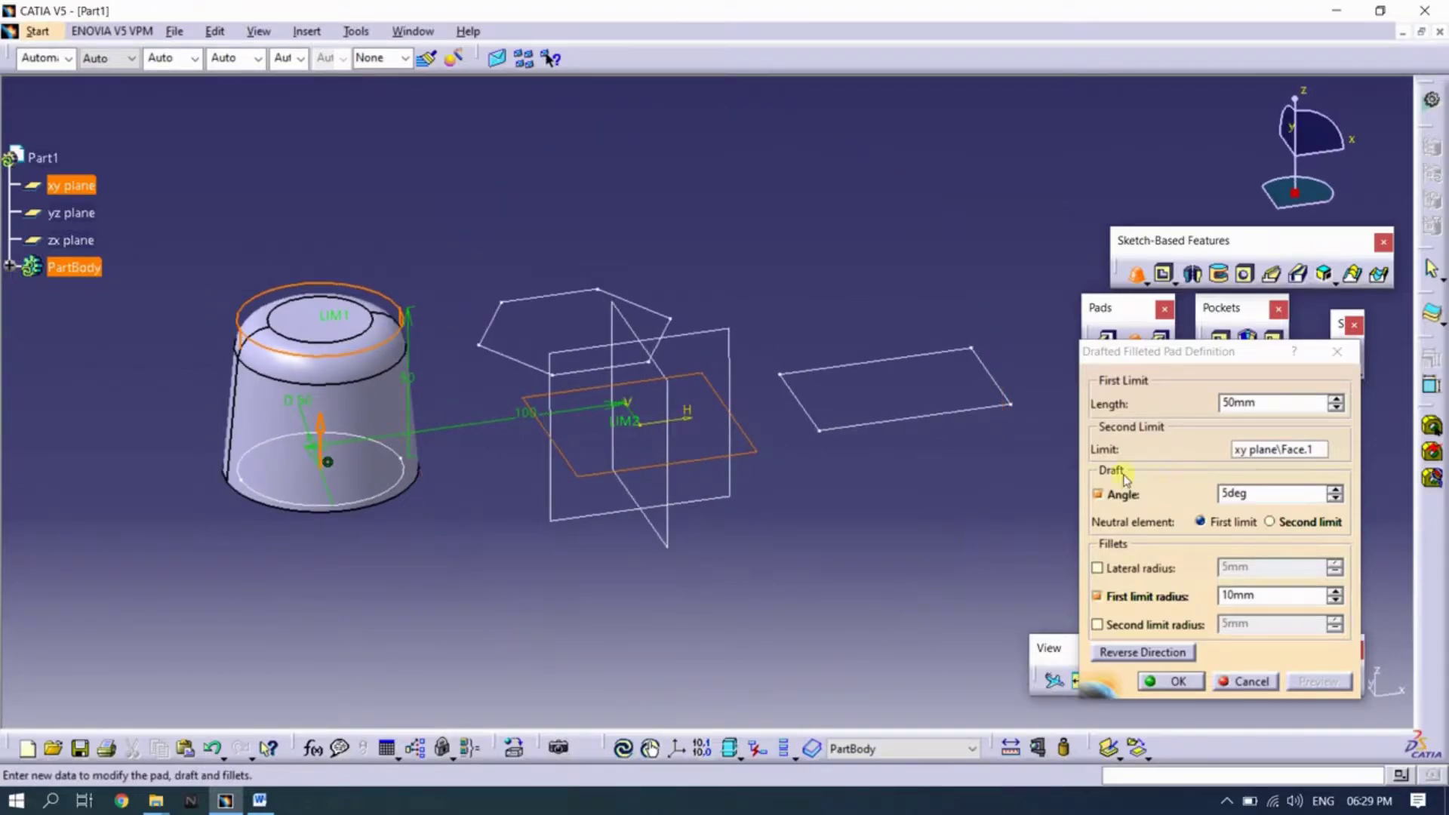
Set the draft angle to -10° and length to 100 mm, then create the pad
double_click(1249, 498)
type("10")
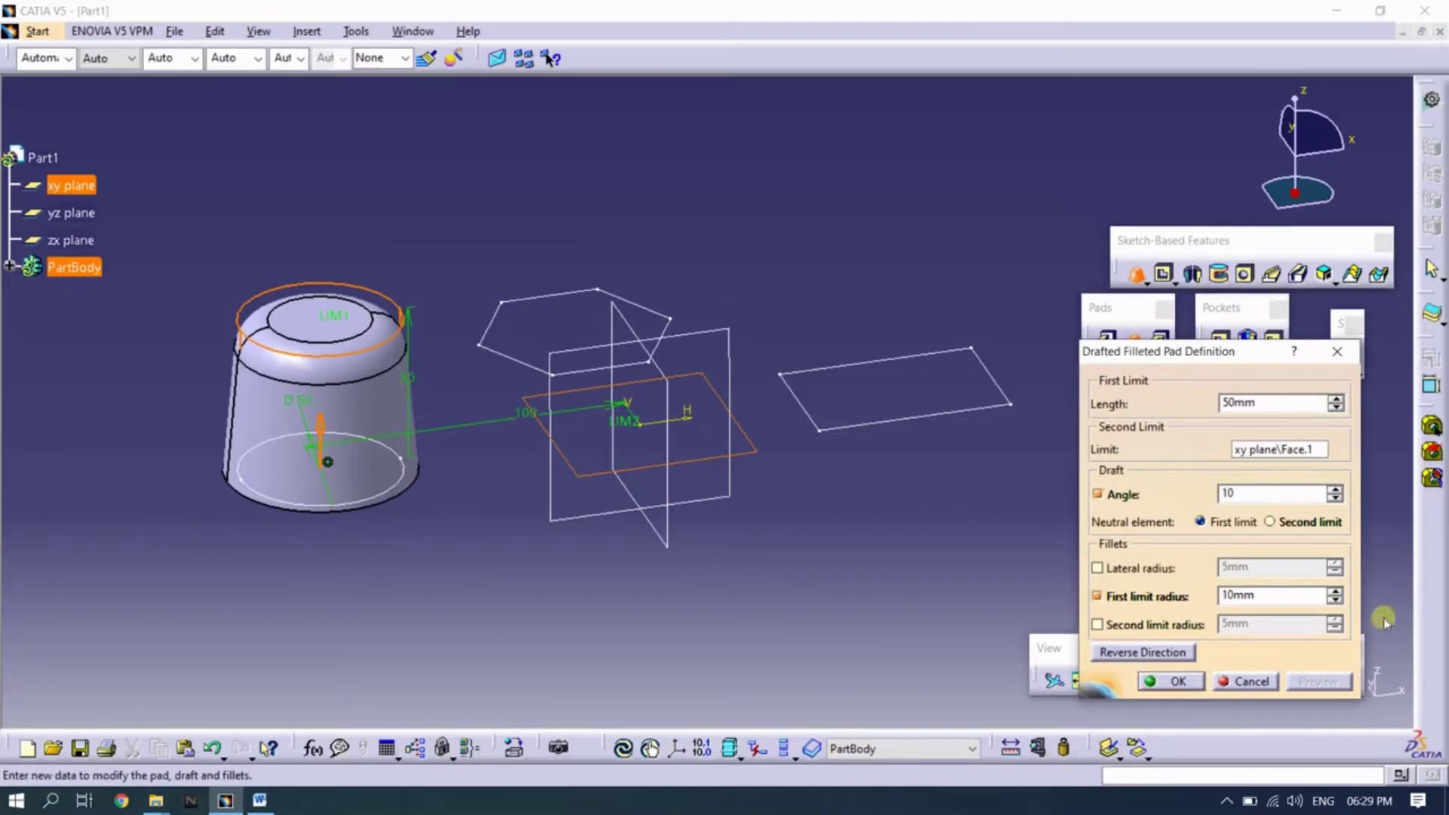
left_click(1304, 603)
mouse_move(590, 603)
middle_mouse_down()
mouse_move(614, 581)
mouse_move(601, 614)
middle_mouse_up()
middle_click_drag(785, 510, 808, 510)
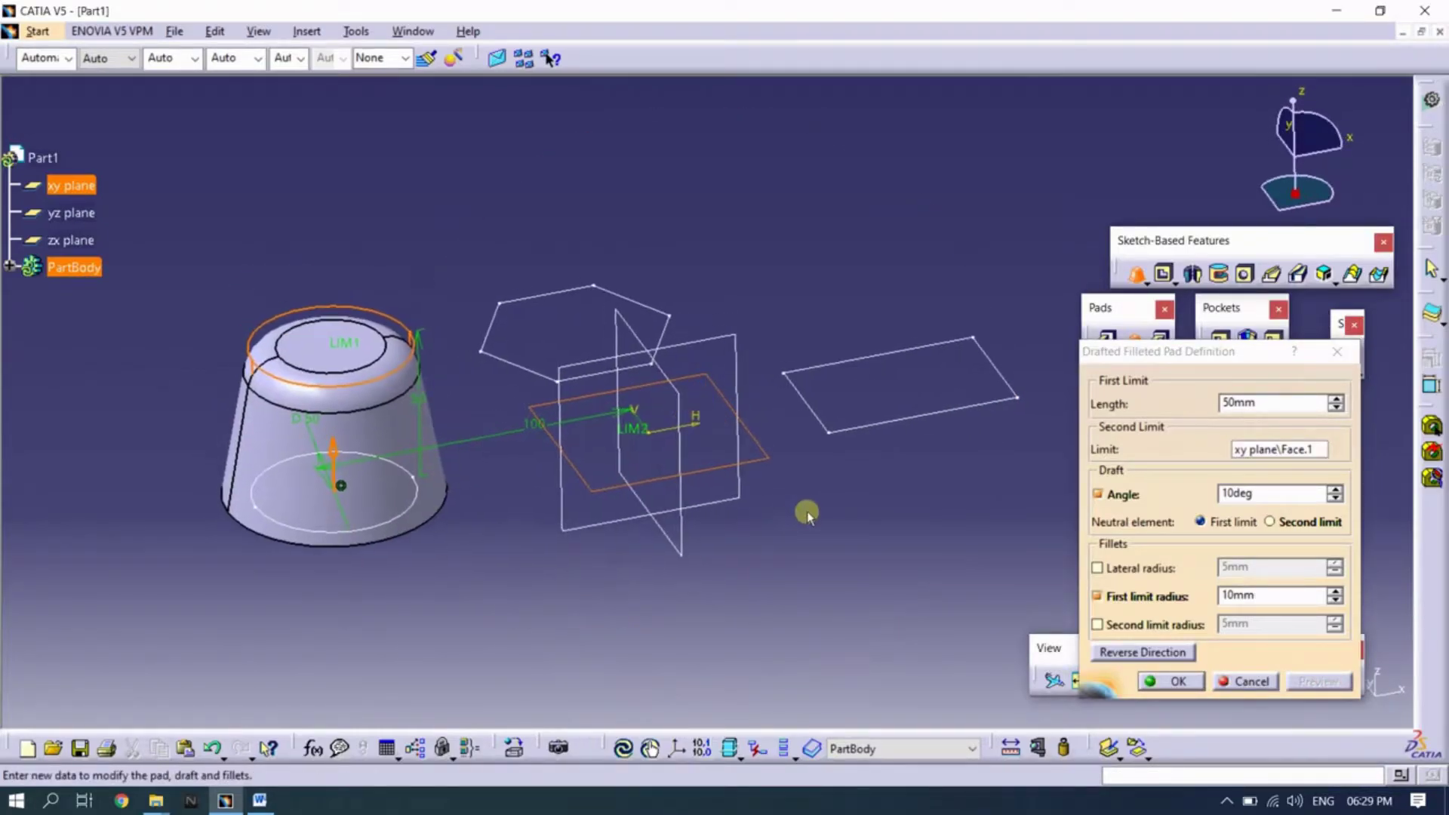
double_click(1335, 500)
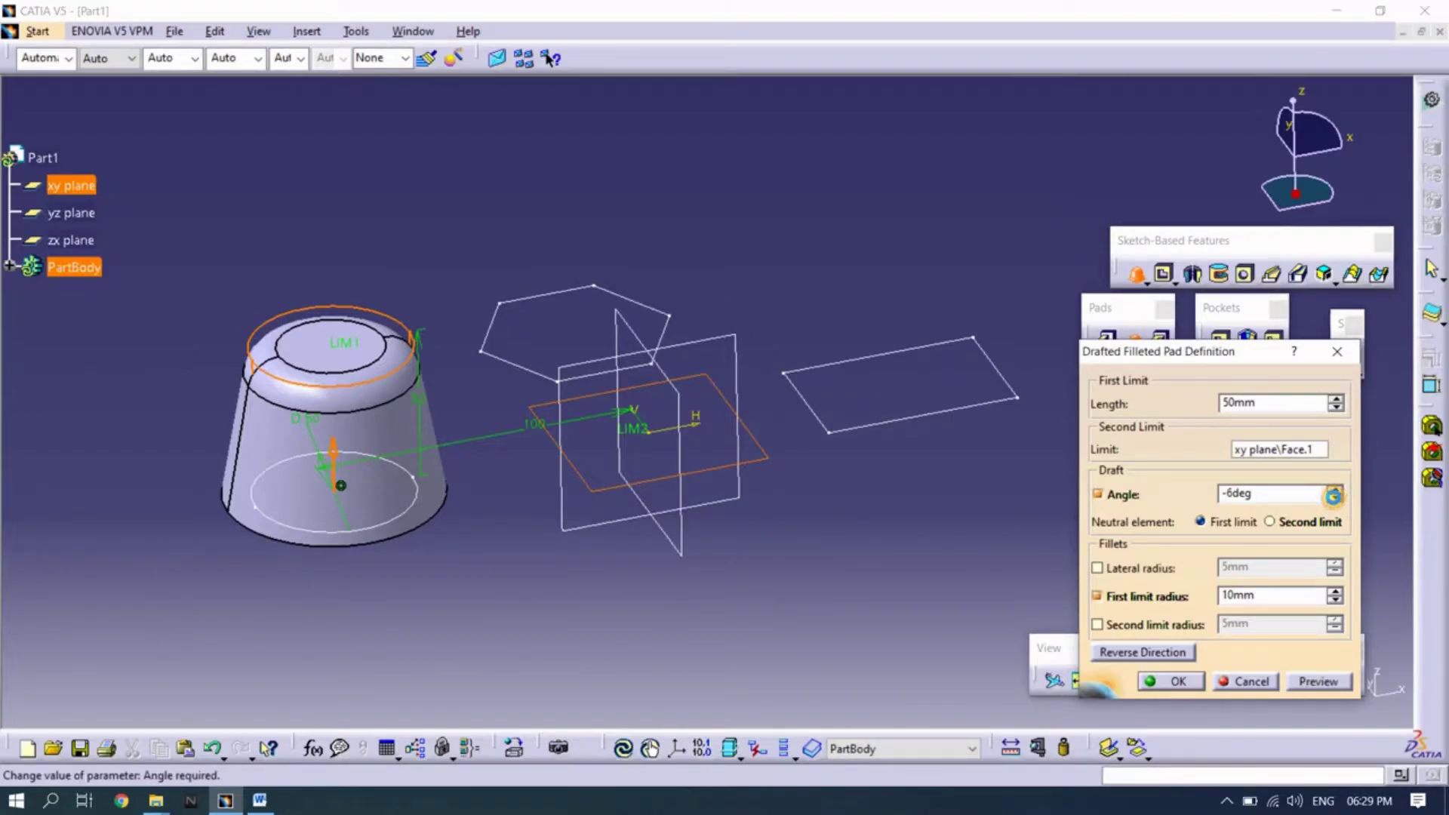
left_click_drag(1270, 495, 1150, 496)
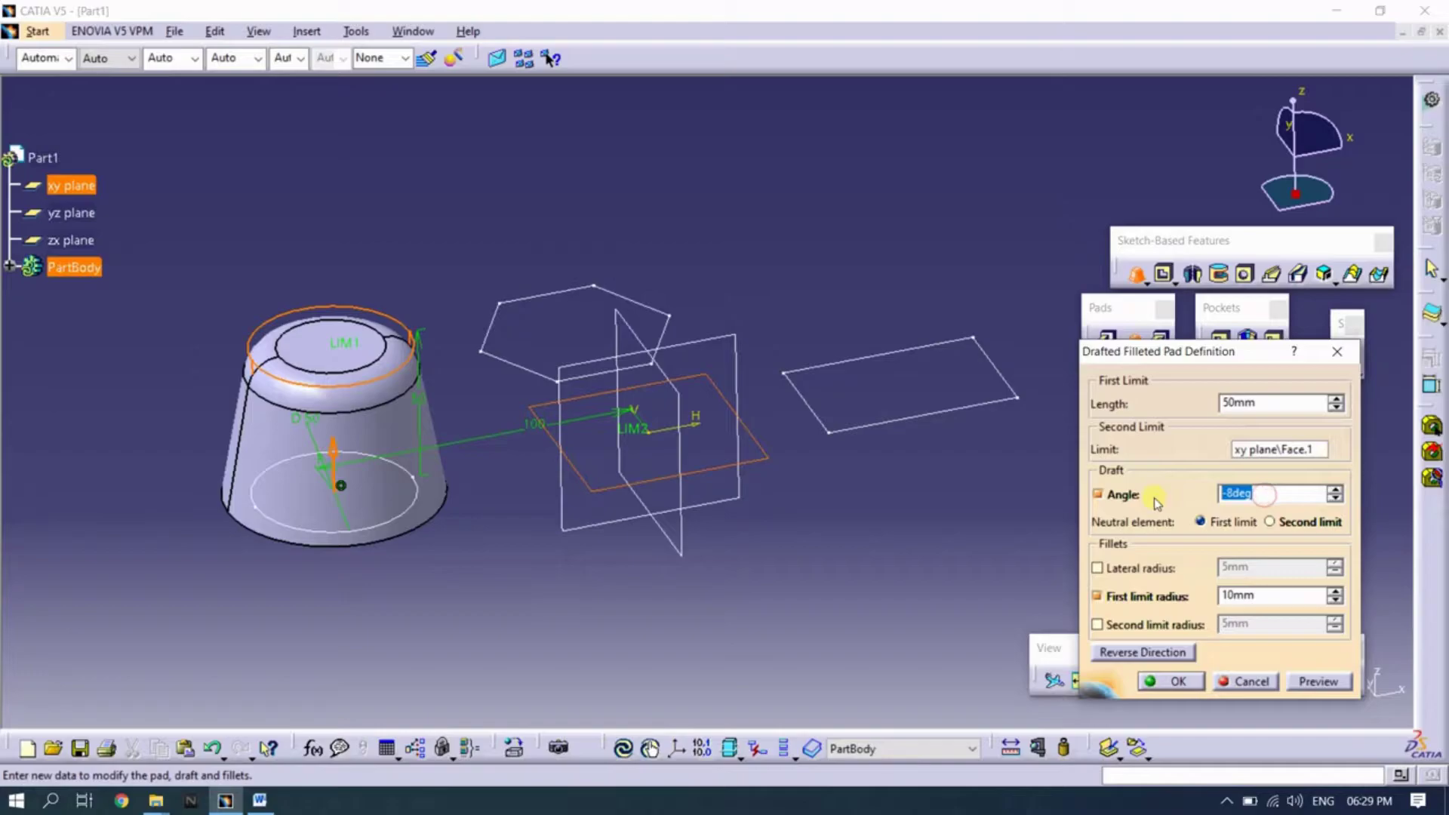
type("-10")
left_click(1309, 680)
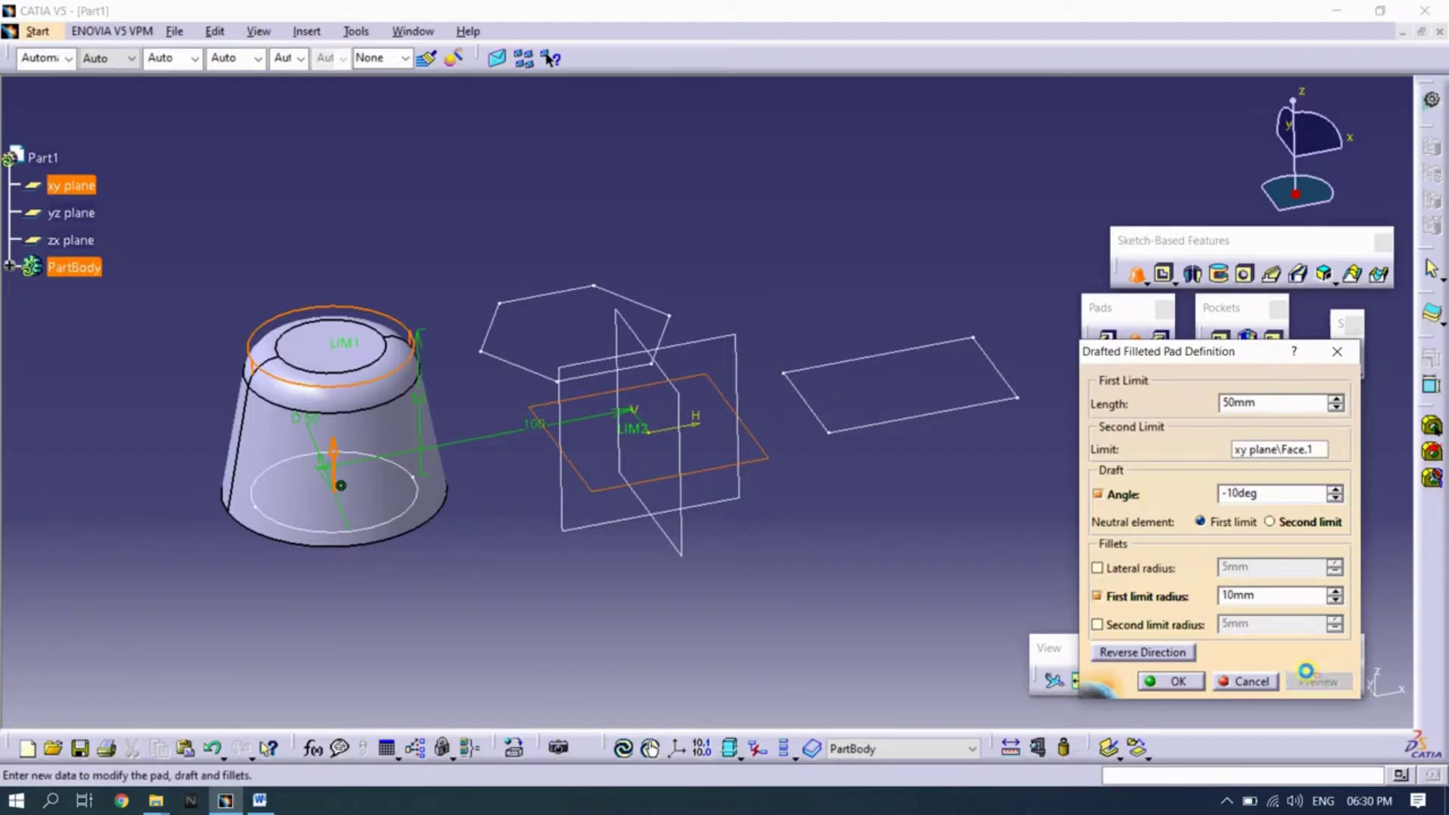
mouse_move(434, 509)
middle_mouse_down()
mouse_move(475, 447)
mouse_move(426, 502)
middle_mouse_up()
left_click(1251, 405)
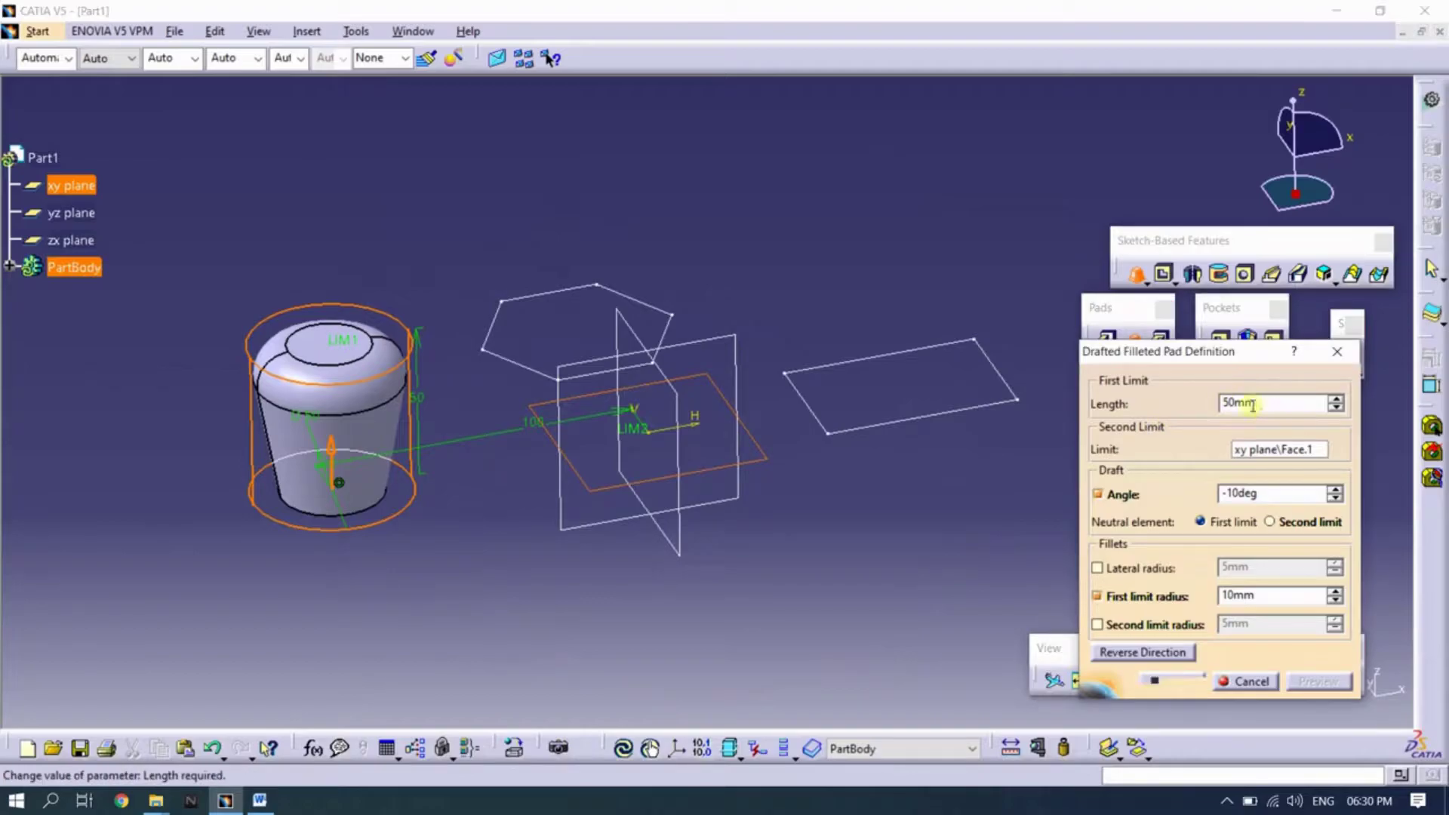
double_click(1251, 405)
type("100")
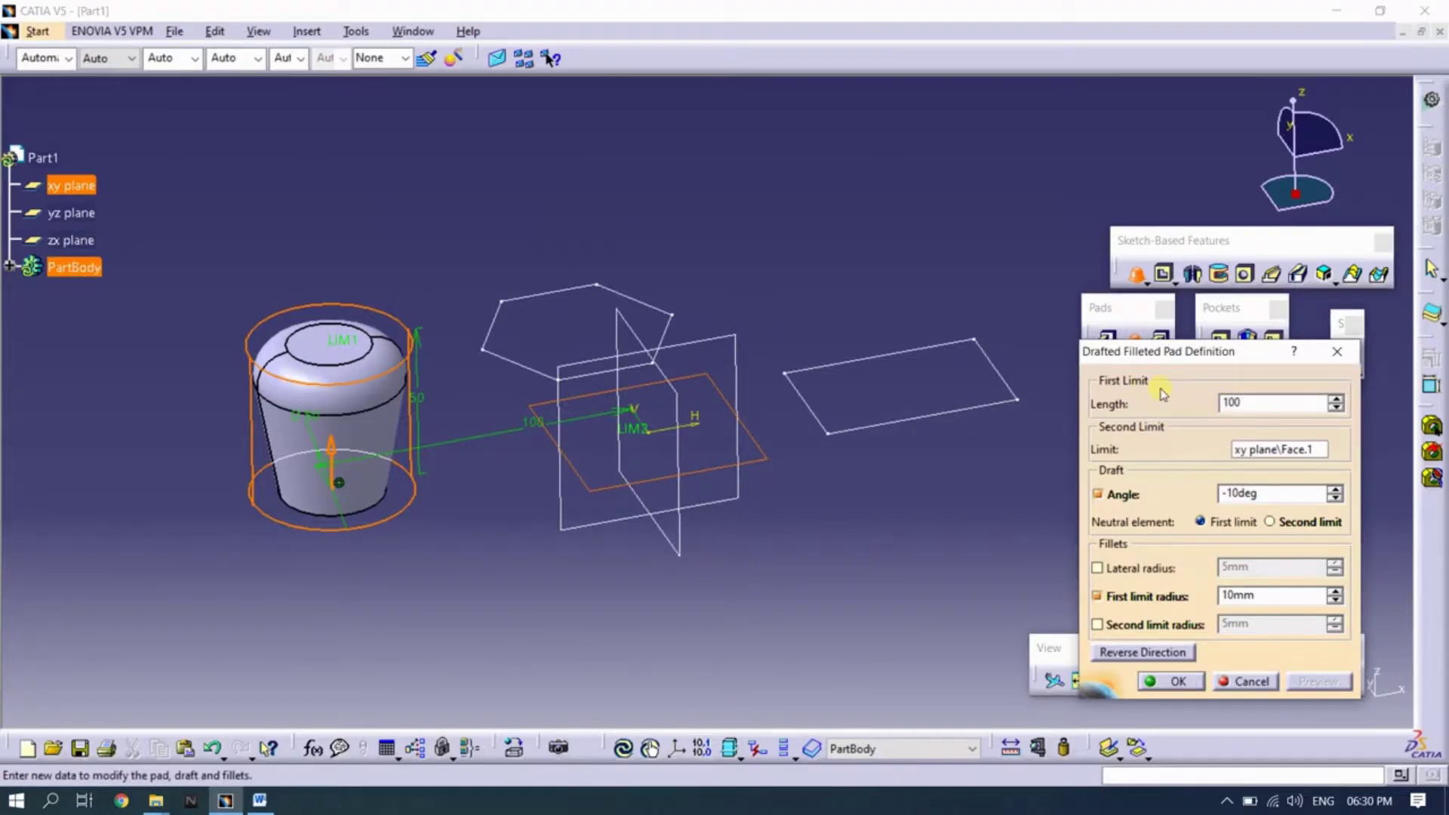
key("Return")
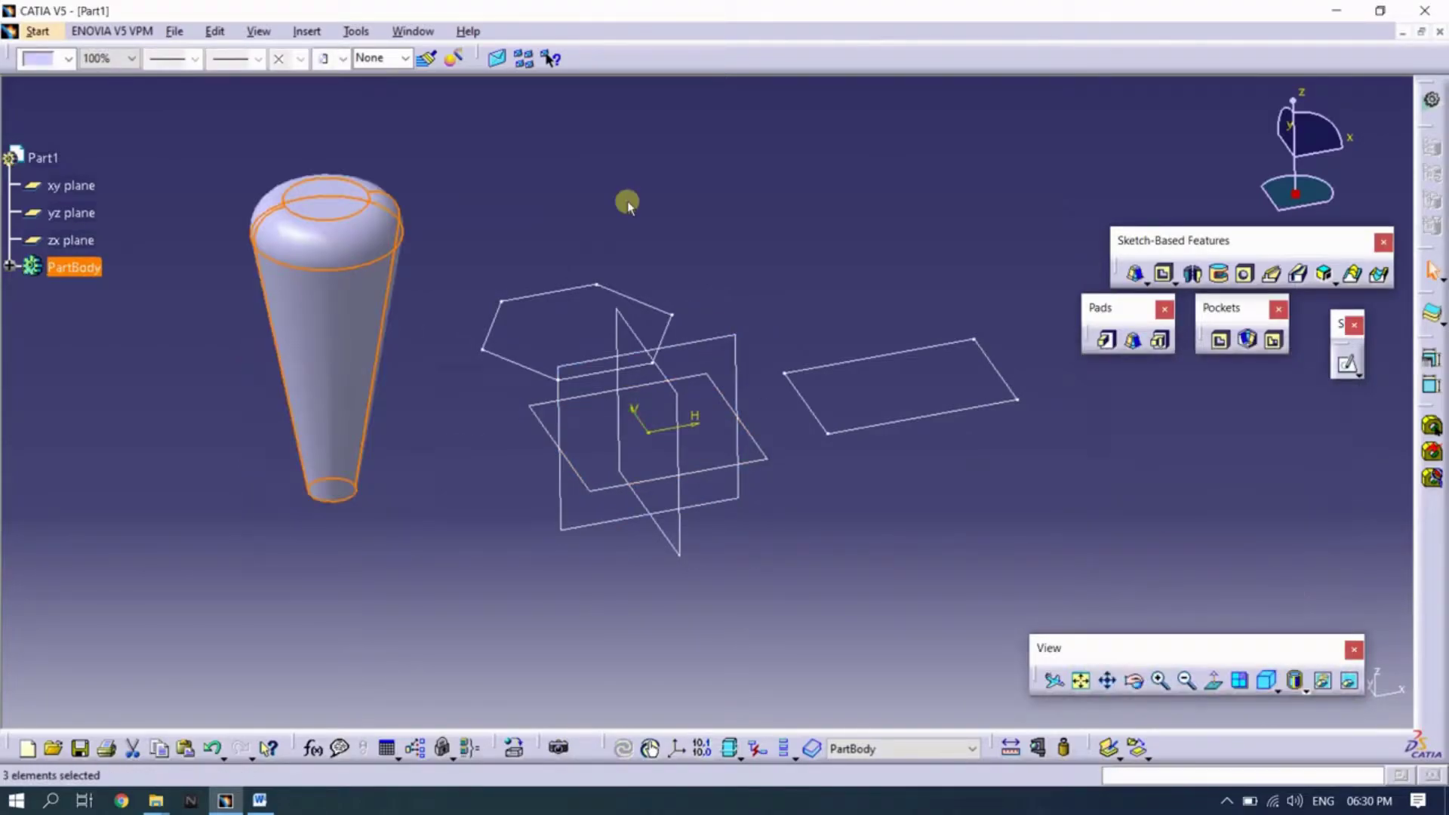
Start a Drafted Filleted Pad on the hexagon sketch with the xy plane as second limit
mouse_move(663, 379)
middle_mouse_down()
mouse_move(763, 328)
mouse_move(805, 366)
mouse_move(556, 411)
mouse_move(421, 498)
mouse_move(557, 470)
mouse_move(783, 320)
mouse_move(834, 410)
mouse_move(729, 478)
mouse_move(686, 415)
mouse_move(877, 375)
mouse_move(958, 537)
mouse_move(870, 601)
middle_mouse_up()
mouse_move(661, 456)
middle_mouse_down()
mouse_move(726, 414)
mouse_move(667, 421)
middle_mouse_up()
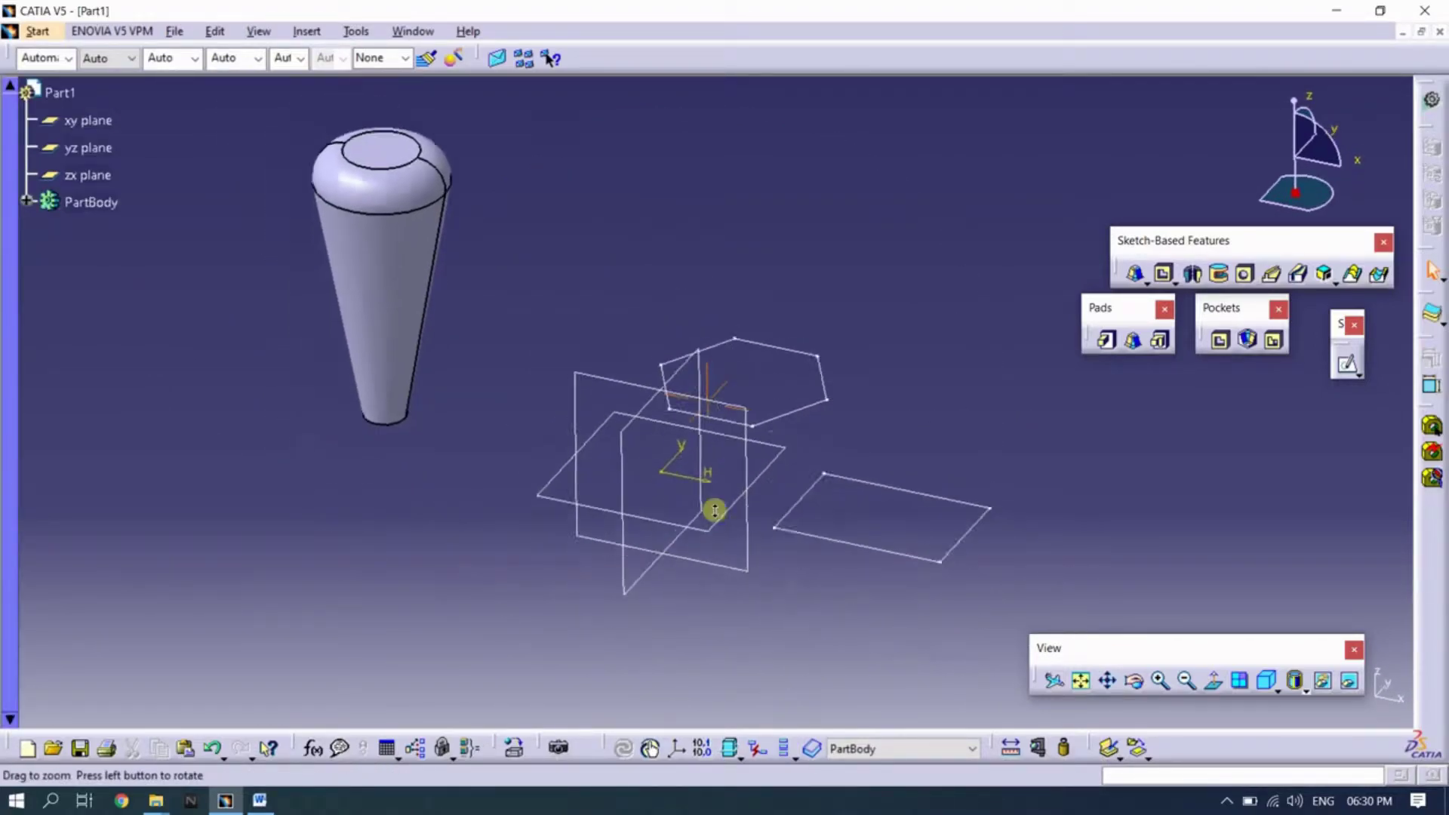
middle_click_drag(717, 545, 715, 511)
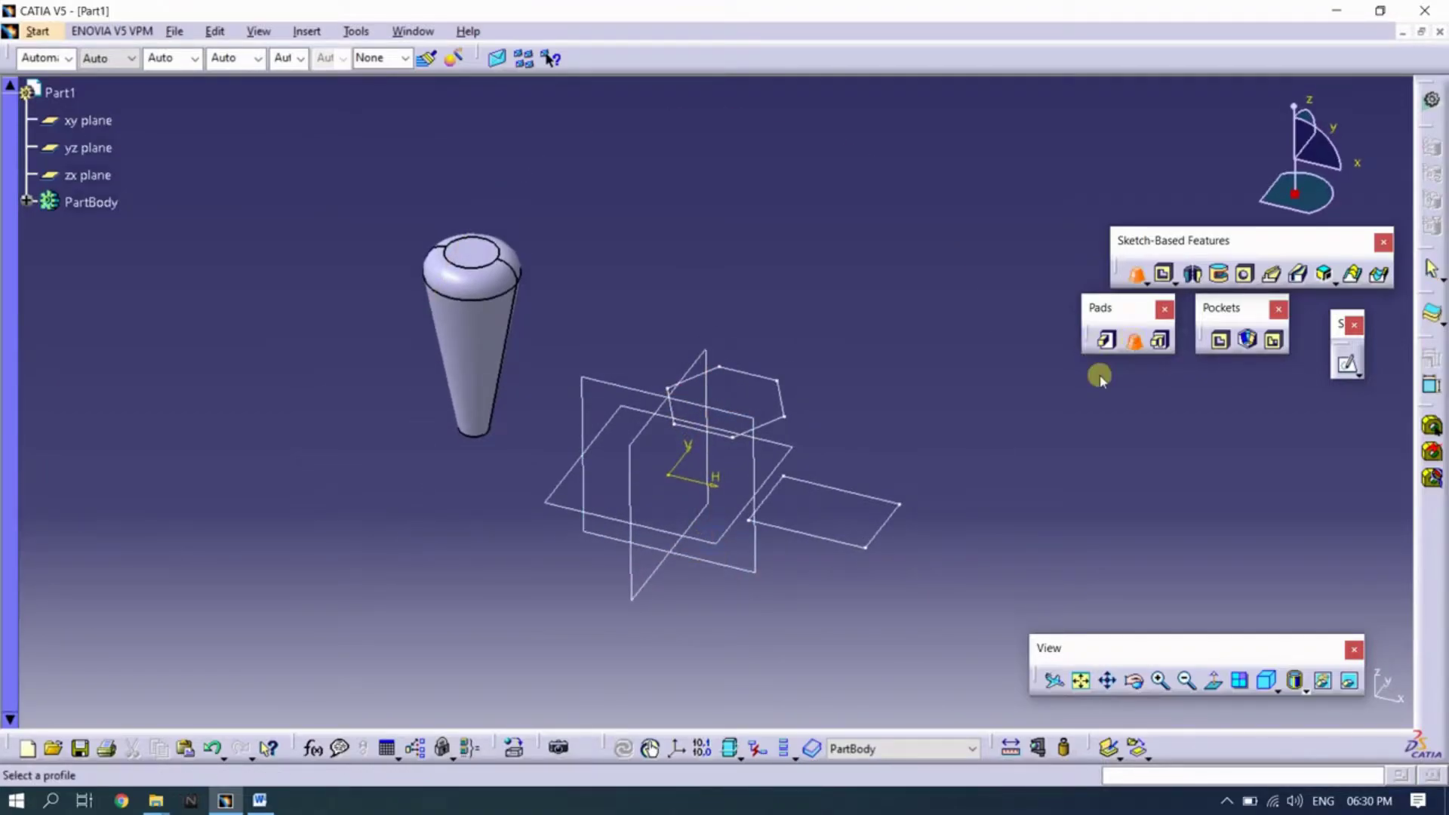
left_click(770, 421)
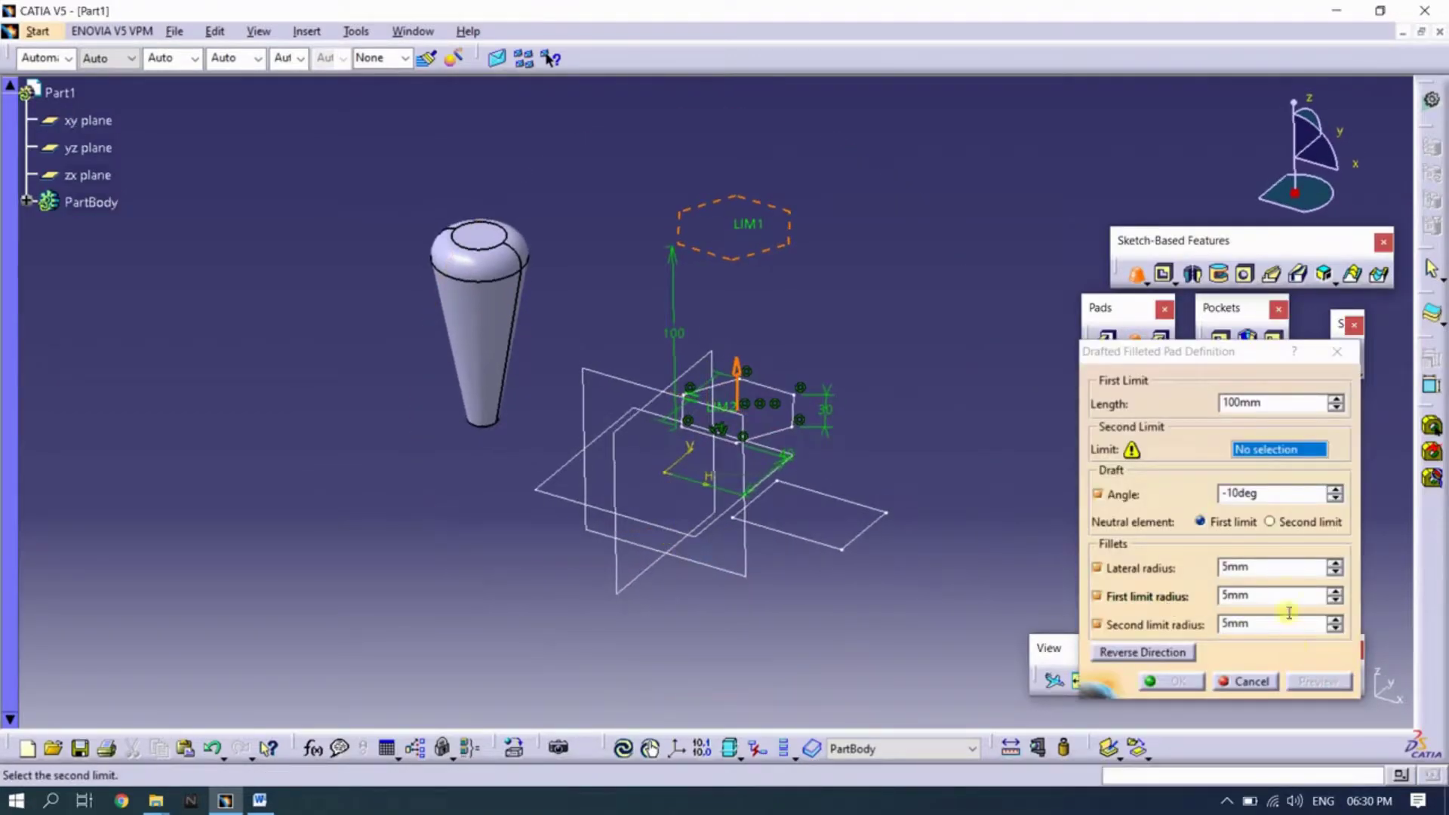
left_click(1286, 588)
left_click(664, 527)
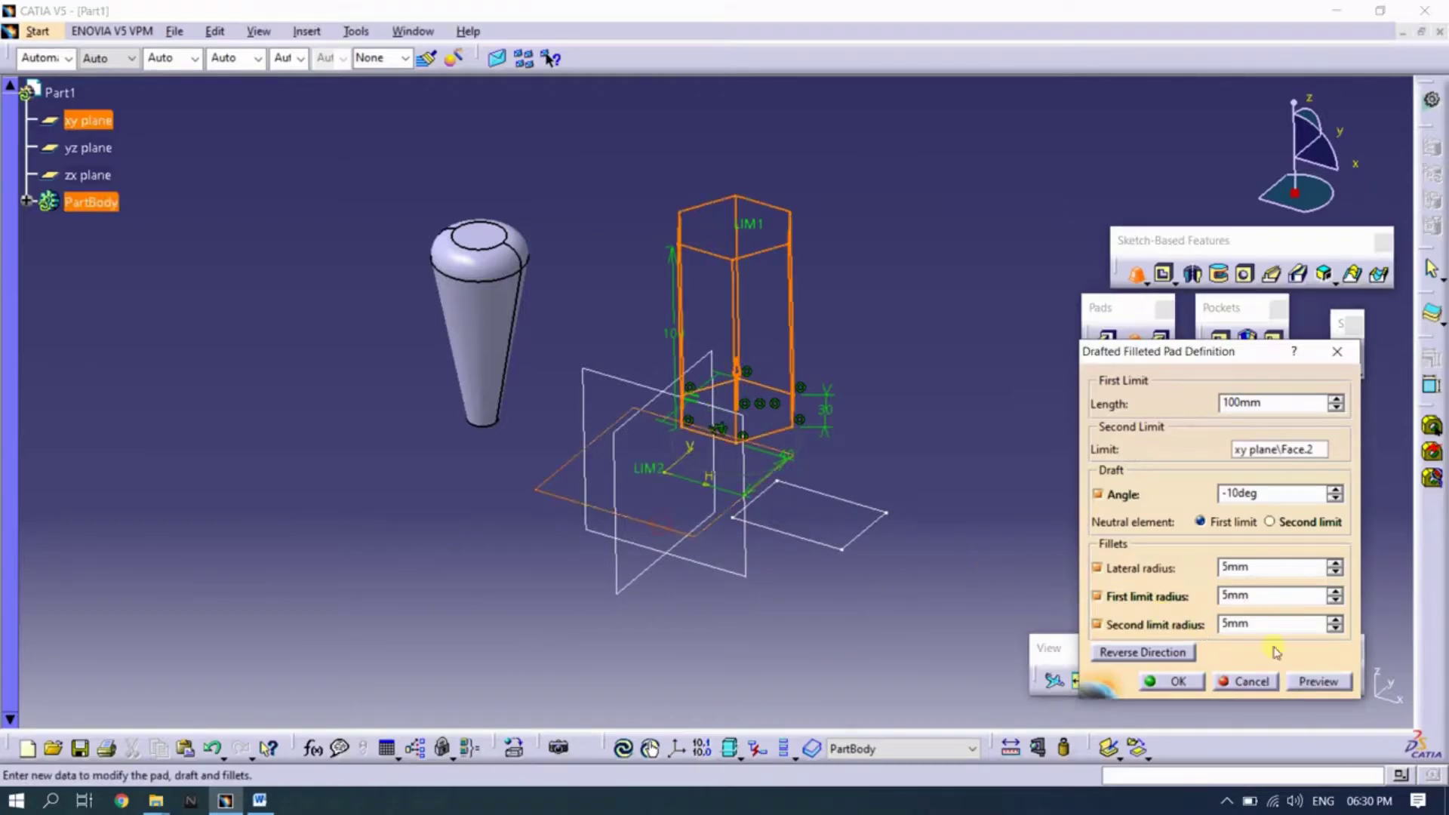
middle_click_drag(680, 529, 891, 464)
Set a 10° draft angle and 15 mm first-limit fillet radius, and preview
double_click(1275, 493)
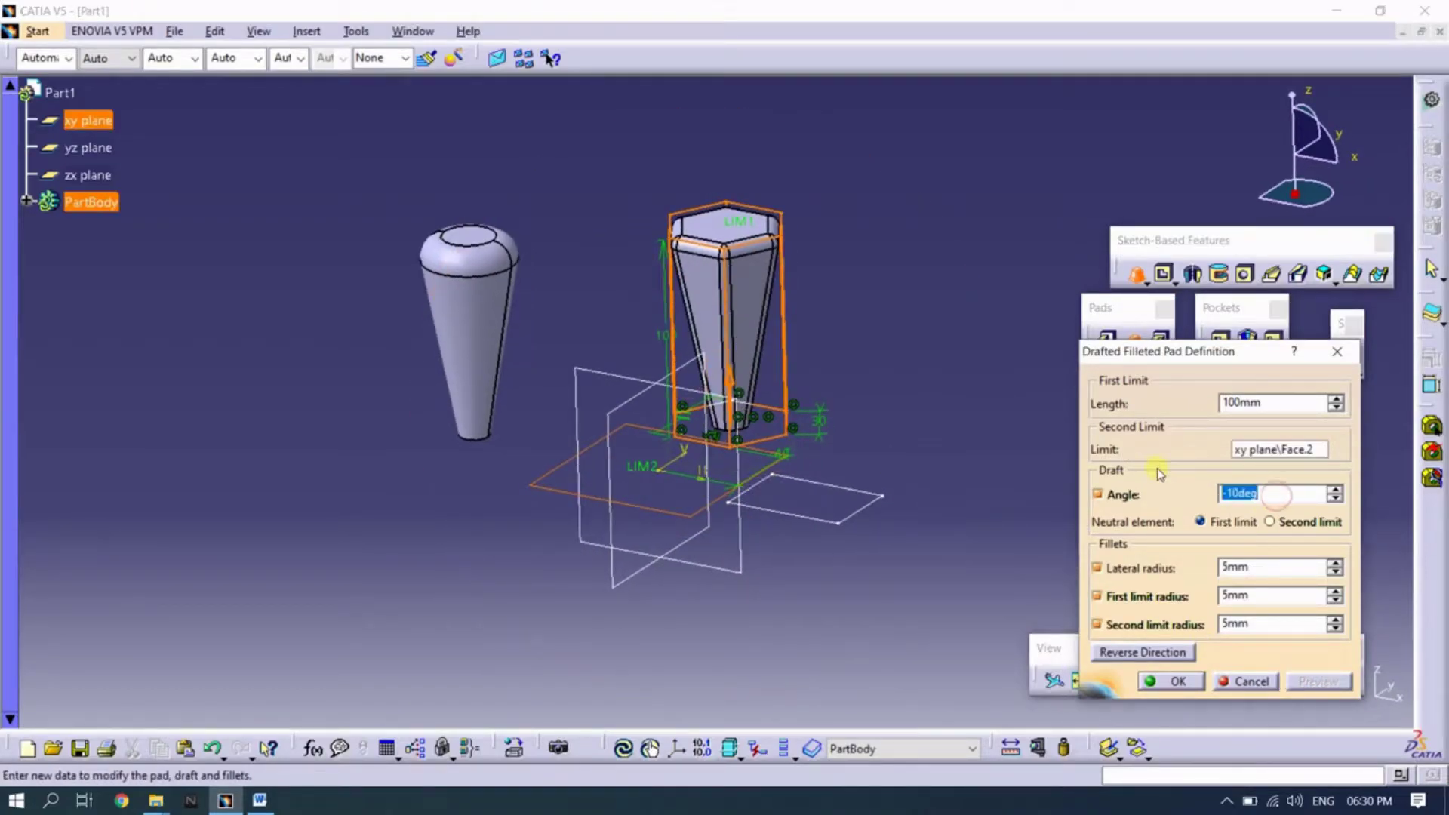
type("10")
left_click(1318, 681)
mouse_move(846, 483)
middle_mouse_down()
mouse_move(873, 469)
mouse_move(757, 450)
mouse_move(803, 484)
middle_mouse_up()
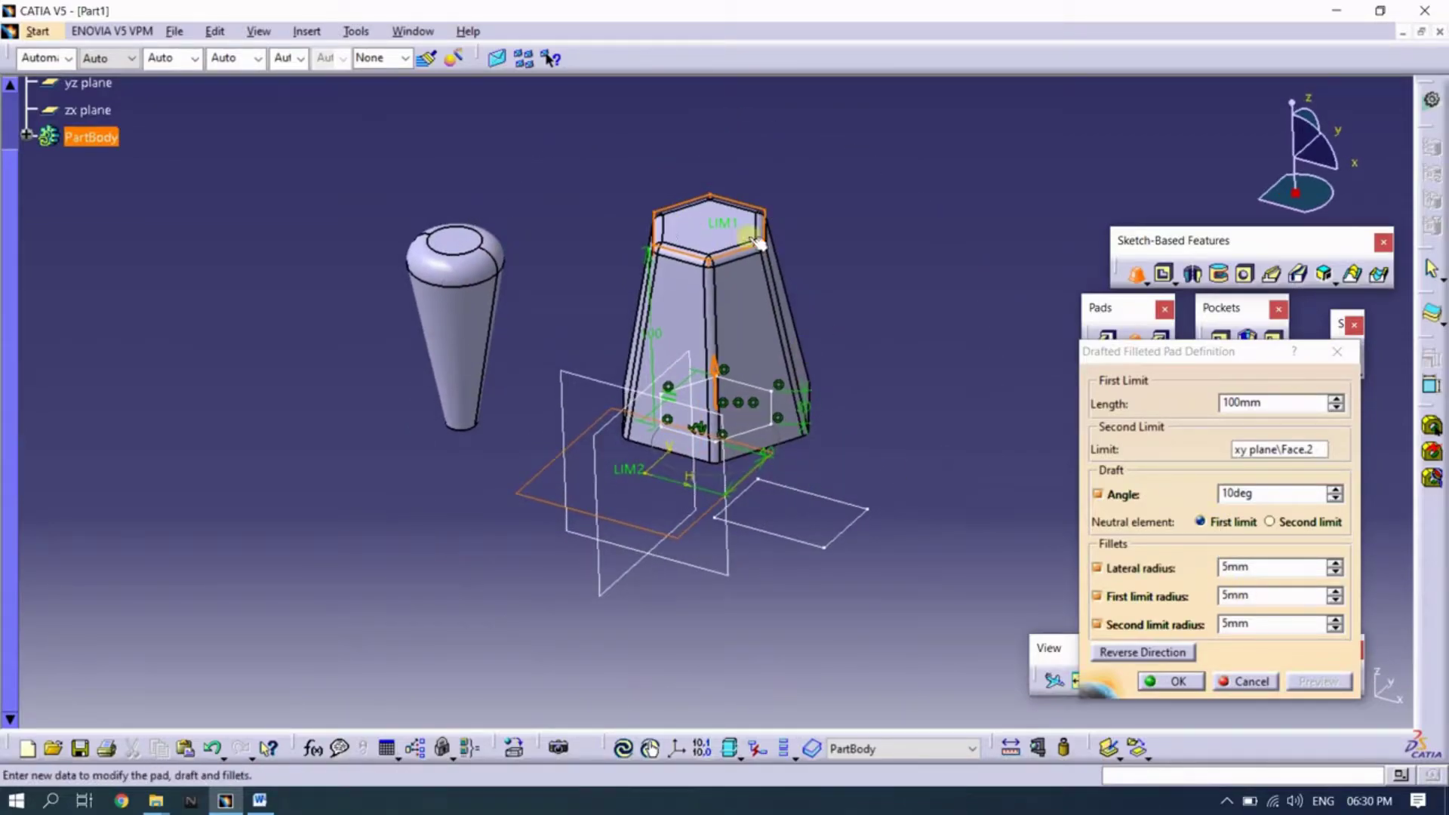
left_click(1243, 596)
type("10")
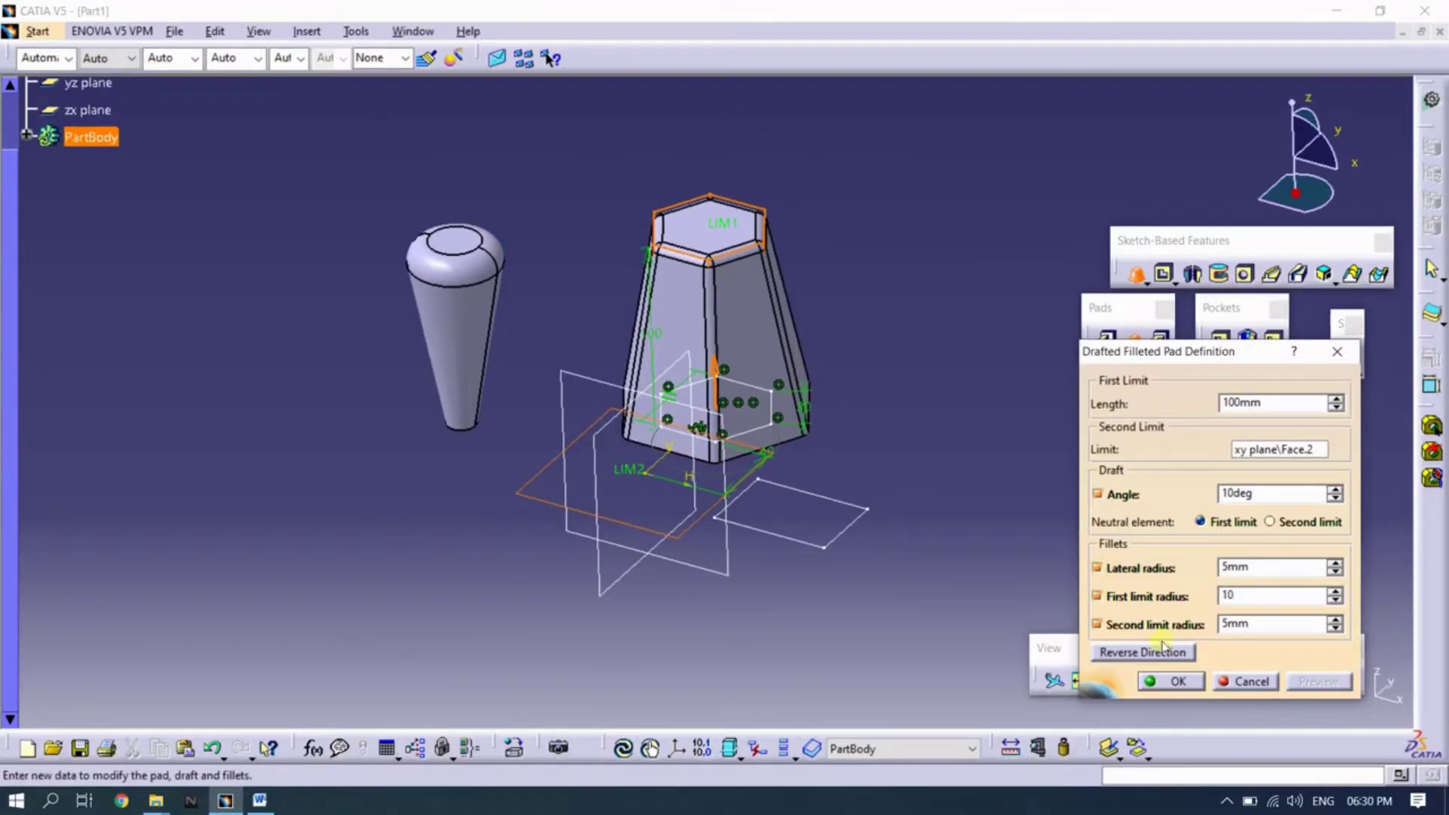
key("Return")
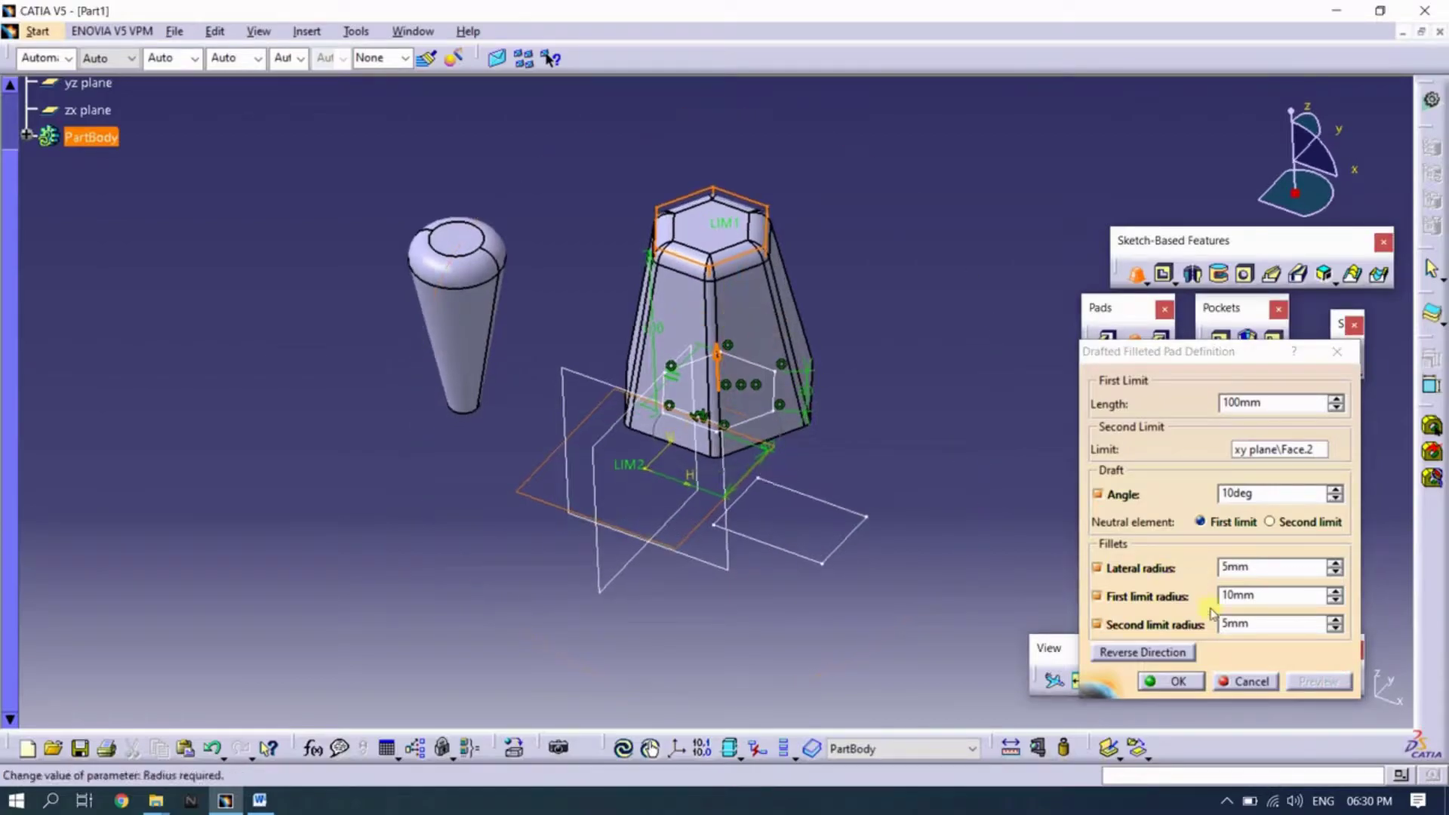
type("15")
key("Return")
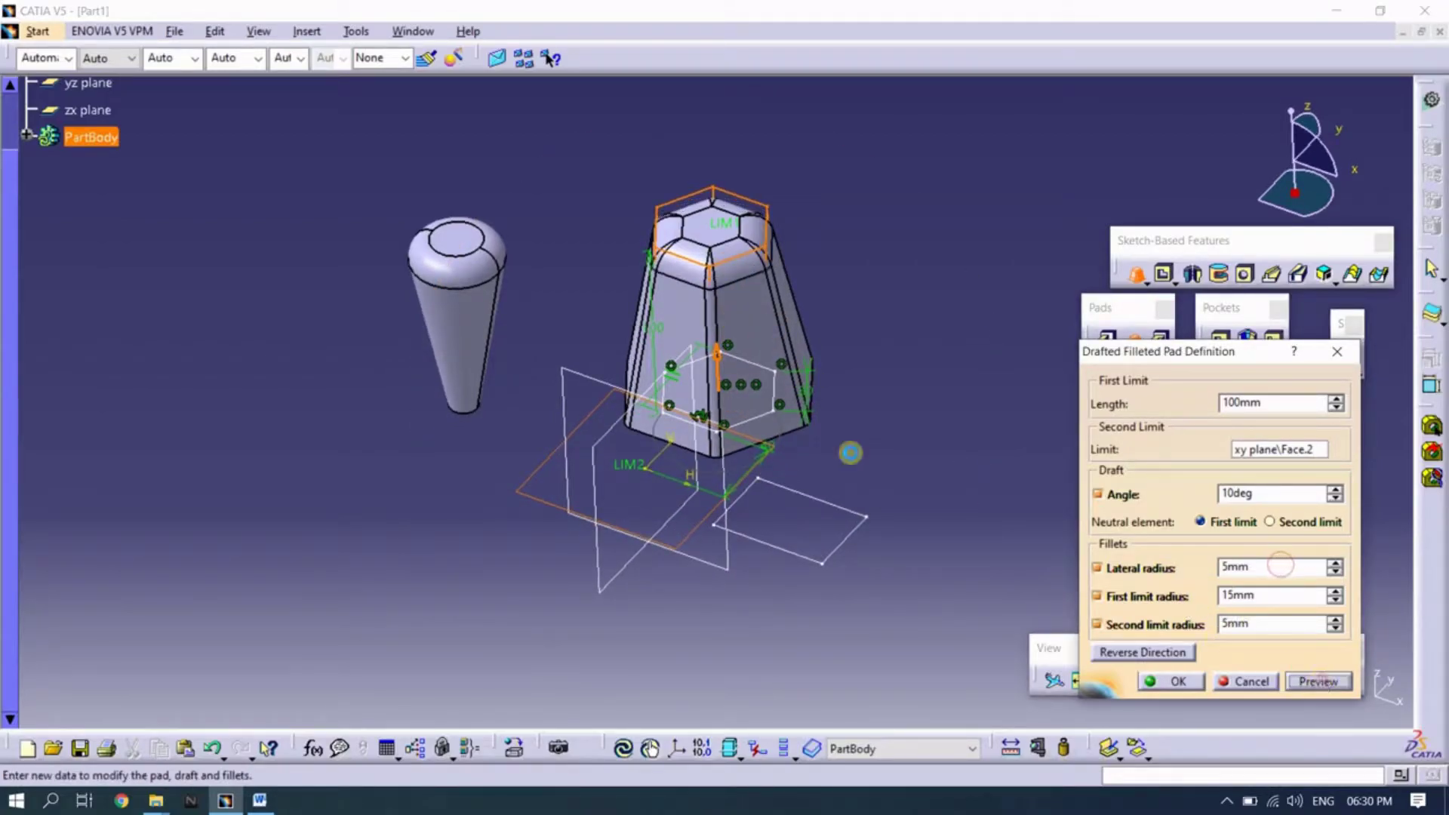
middle_click_drag(790, 443, 793, 445)
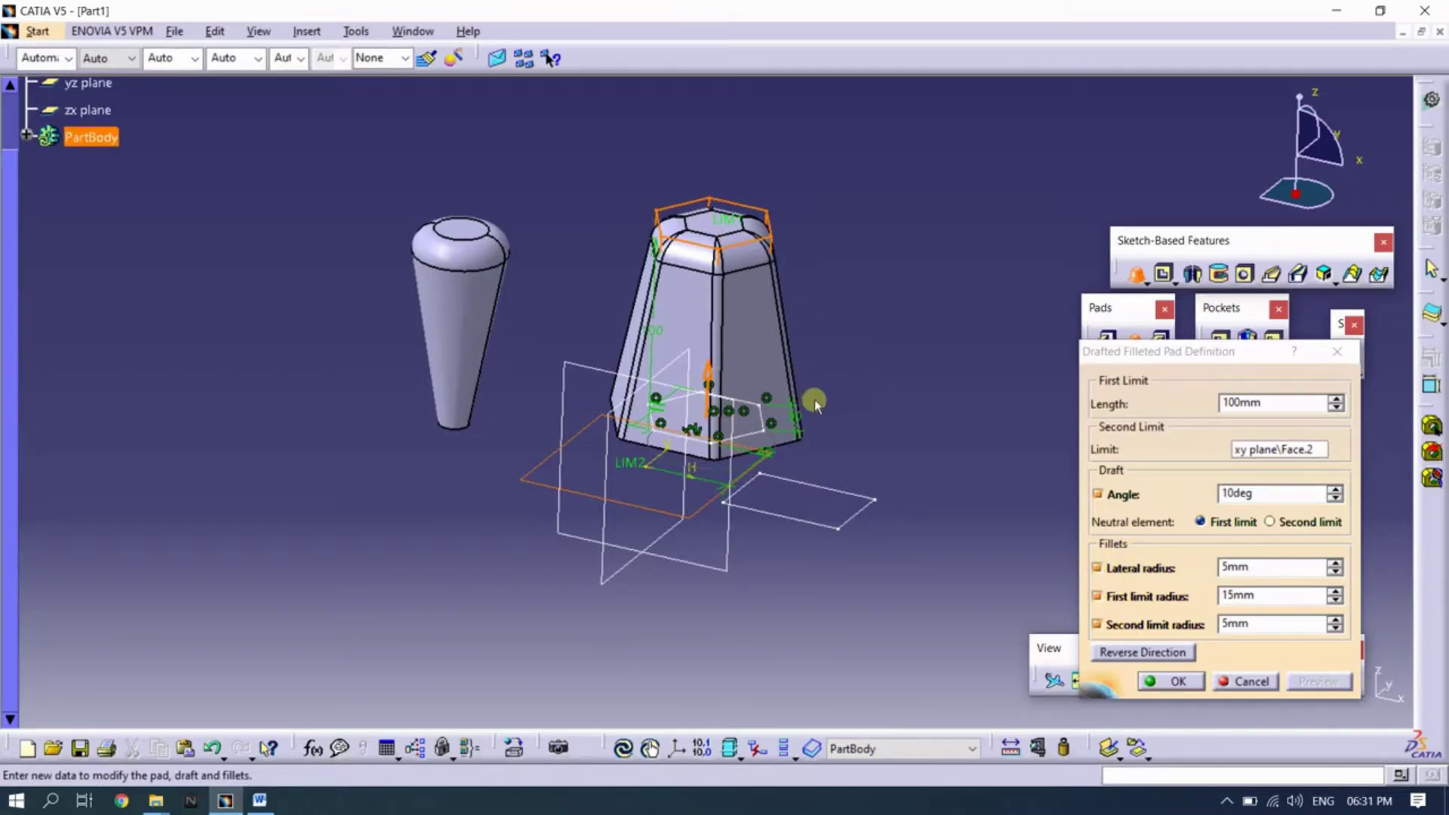
Set the hexagon pad's lateral fillet radius to 15 mm and preview it
left_click(1262, 562)
type("10")
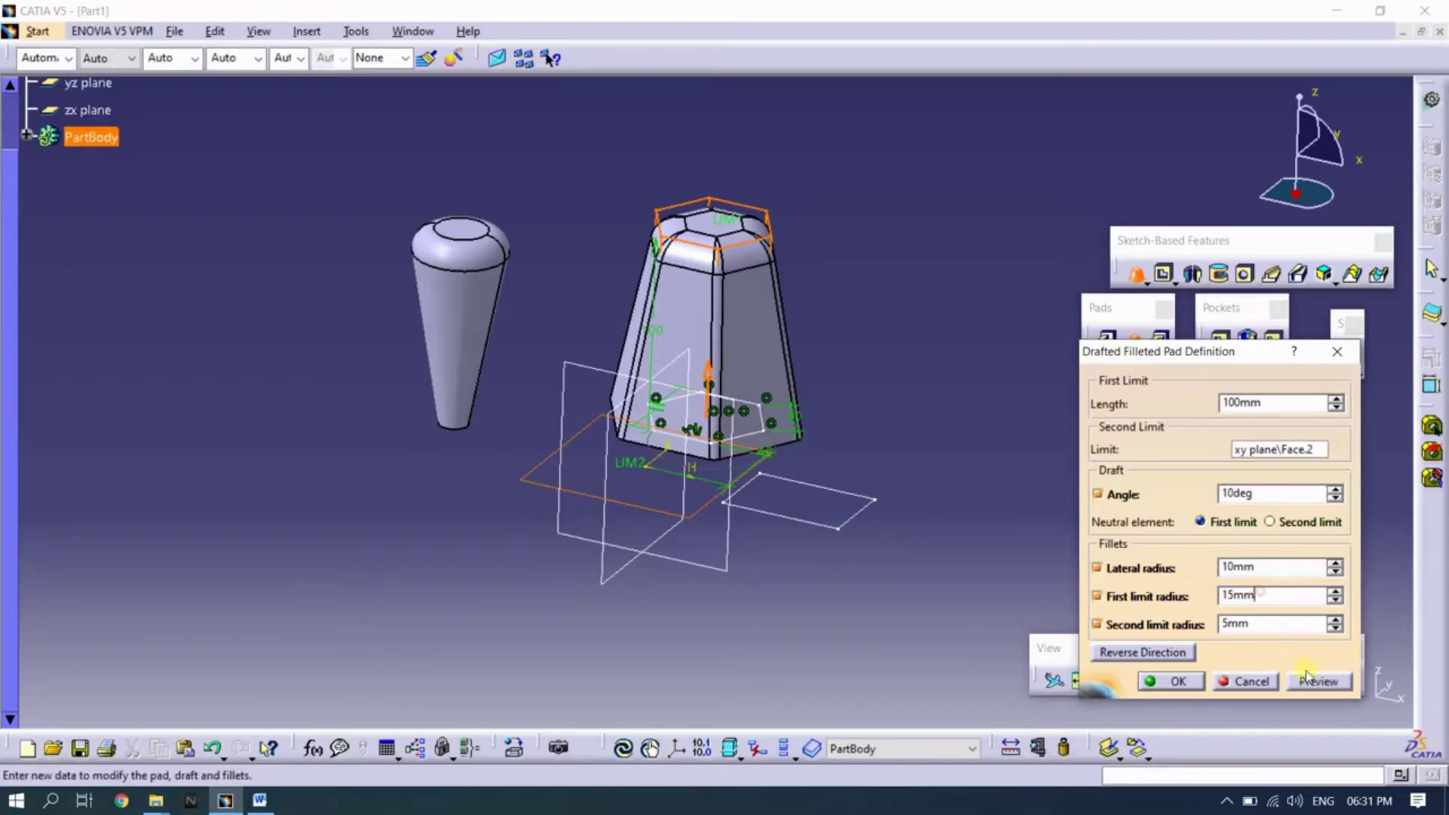
left_click(1308, 674)
middle_click_drag(828, 388, 689, 363)
left_click(1263, 565)
type("15")
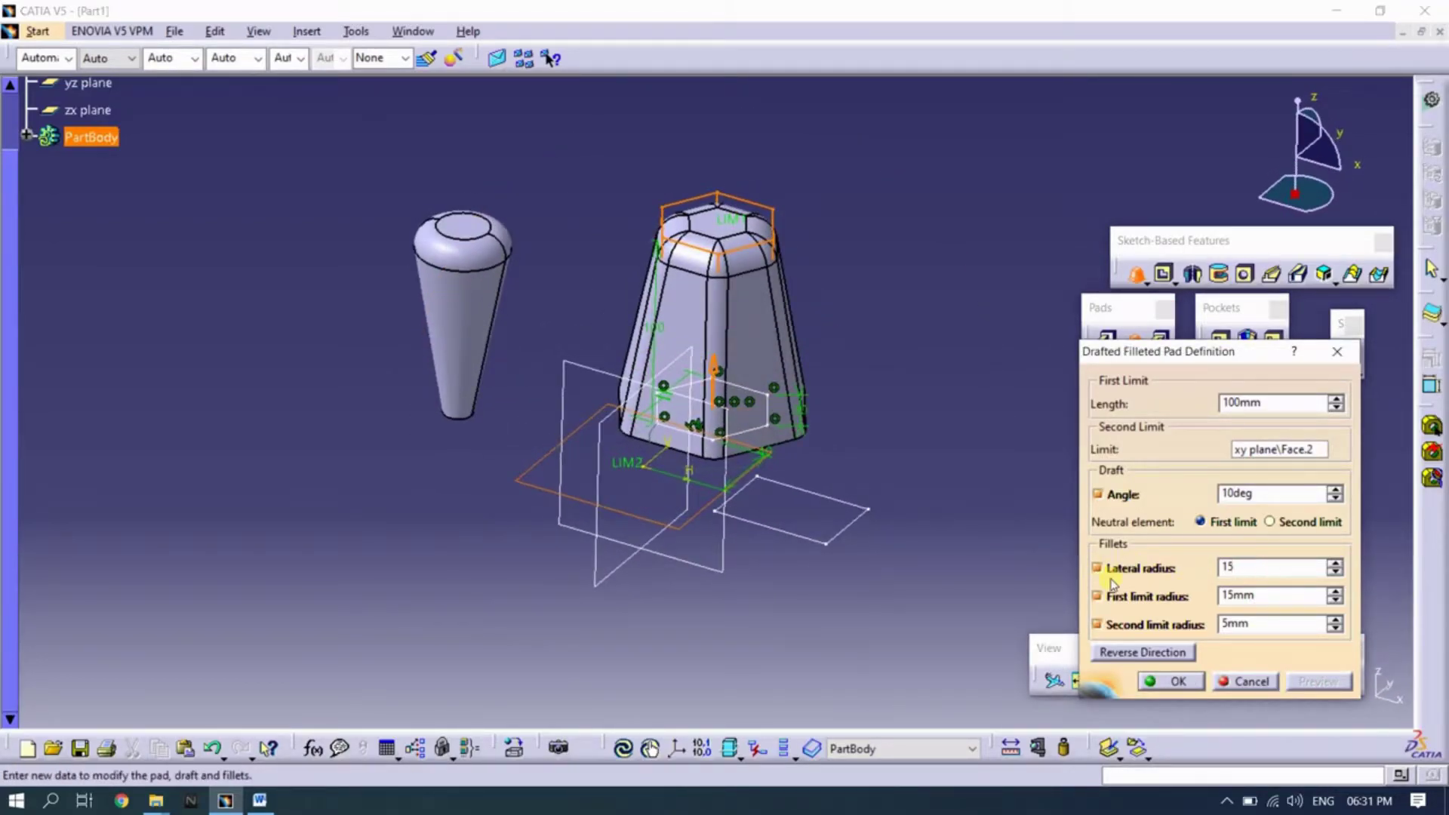
left_click(1317, 681)
middle_click_drag(848, 469, 822, 351)
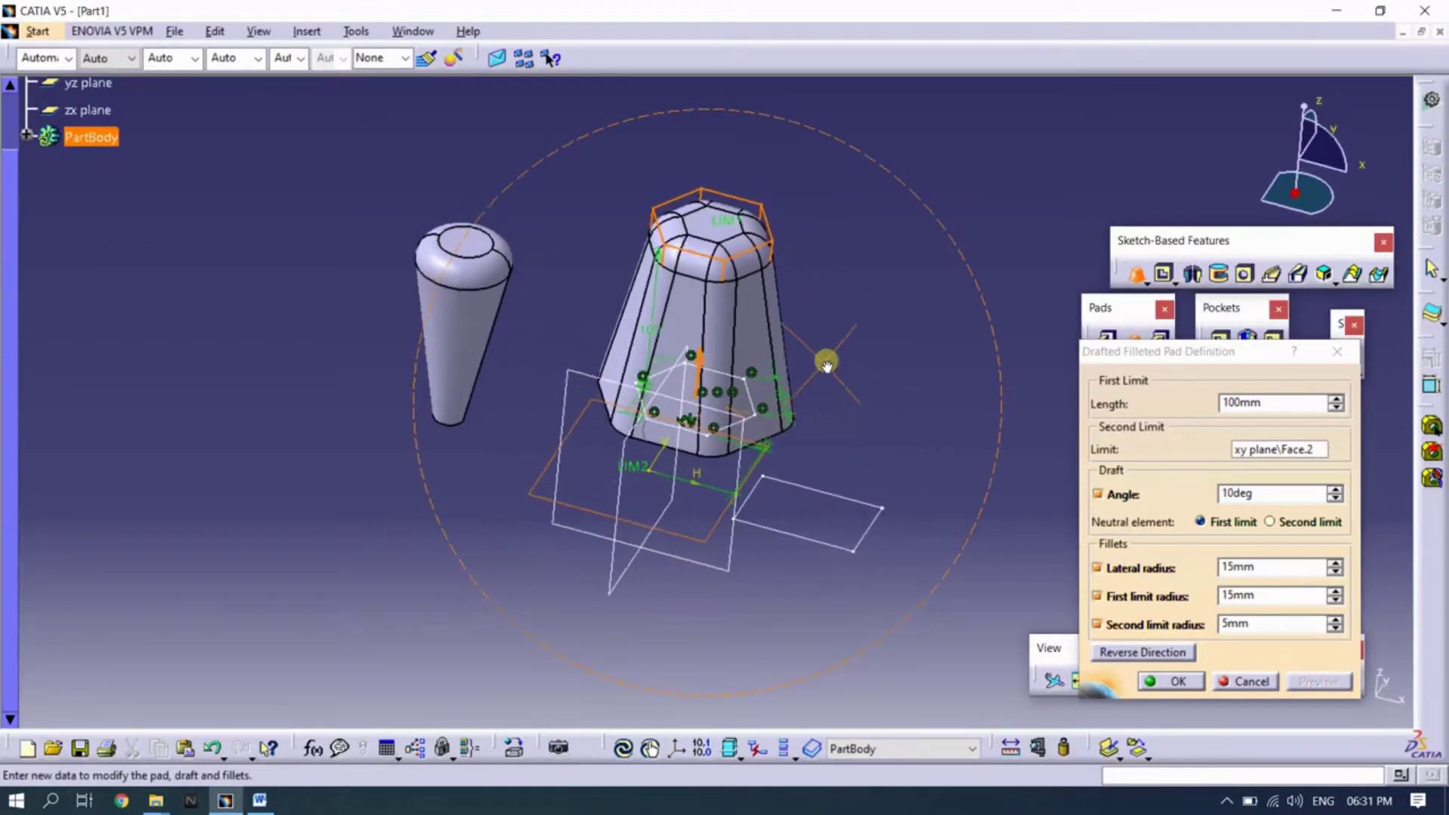
mouse_move(763, 545)
middle_mouse_down()
mouse_move(590, 419)
mouse_move(627, 438)
middle_mouse_up()
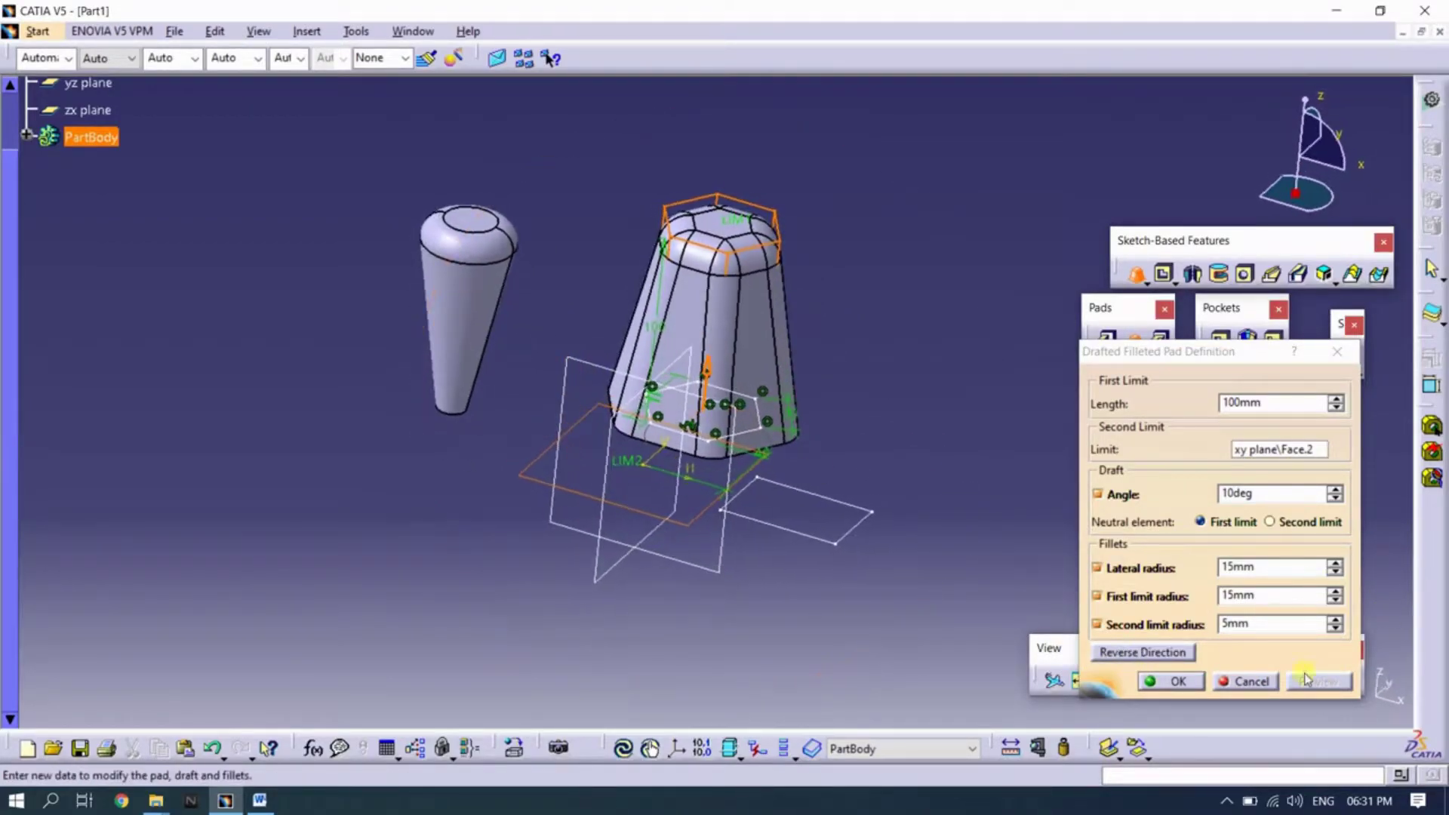
Check Reverse Direction, restore the upward direction, and confirm the hexagon pad
left_click(1167, 654)
middle_click_drag(759, 620, 753, 556)
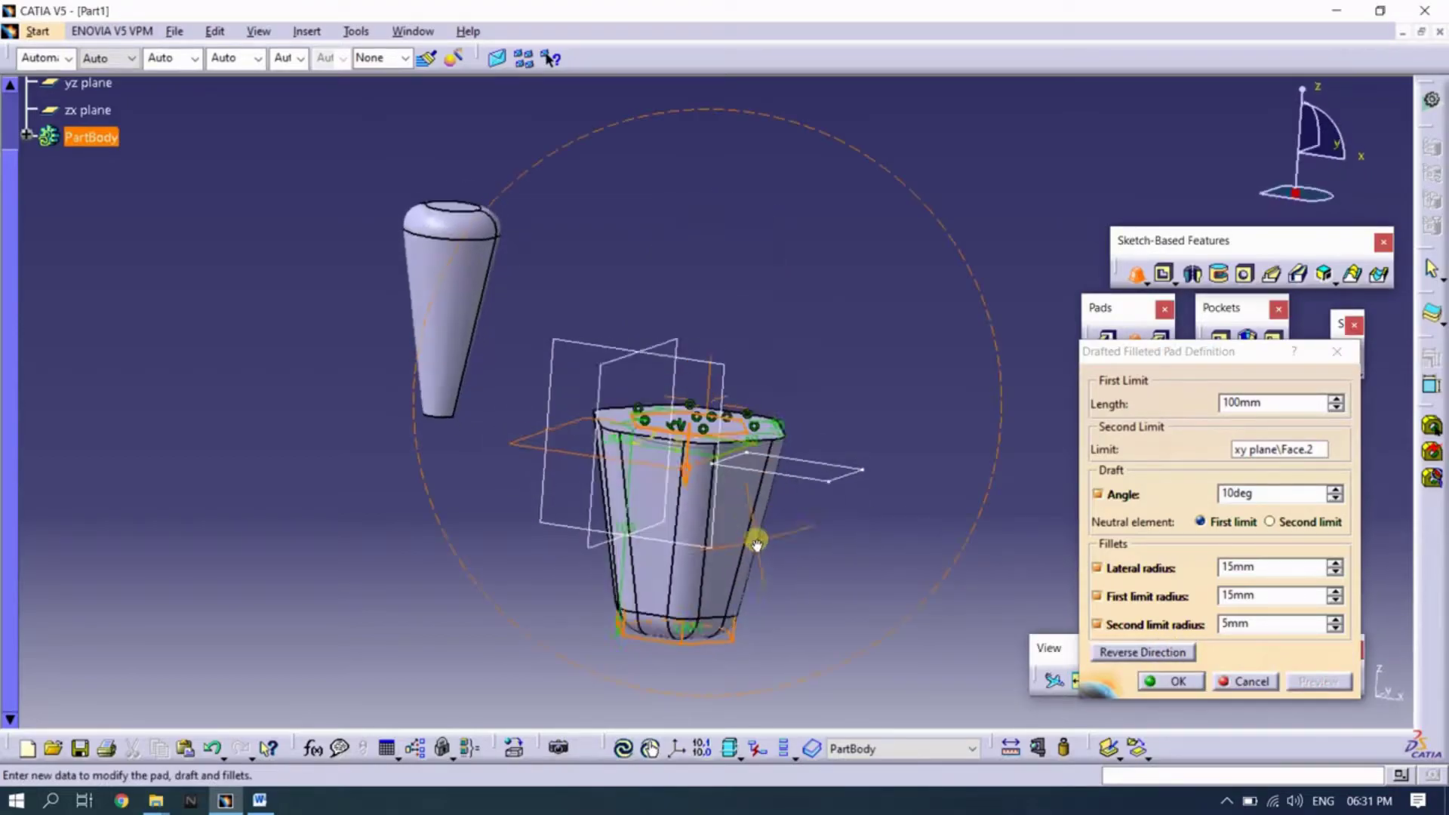
left_click(1168, 654)
left_click(1317, 682)
middle_click_drag(725, 483, 729, 457)
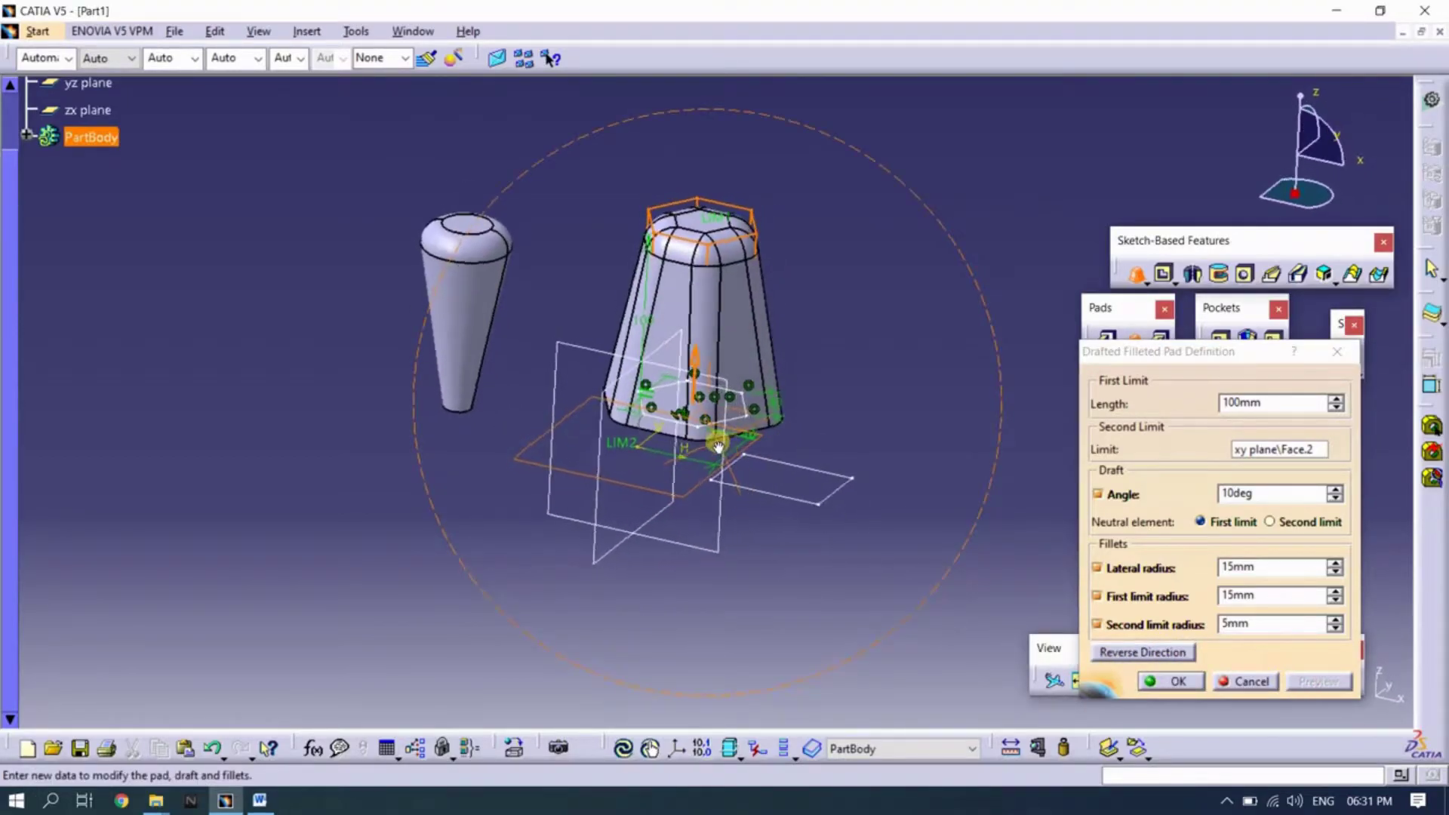
left_click(1175, 683)
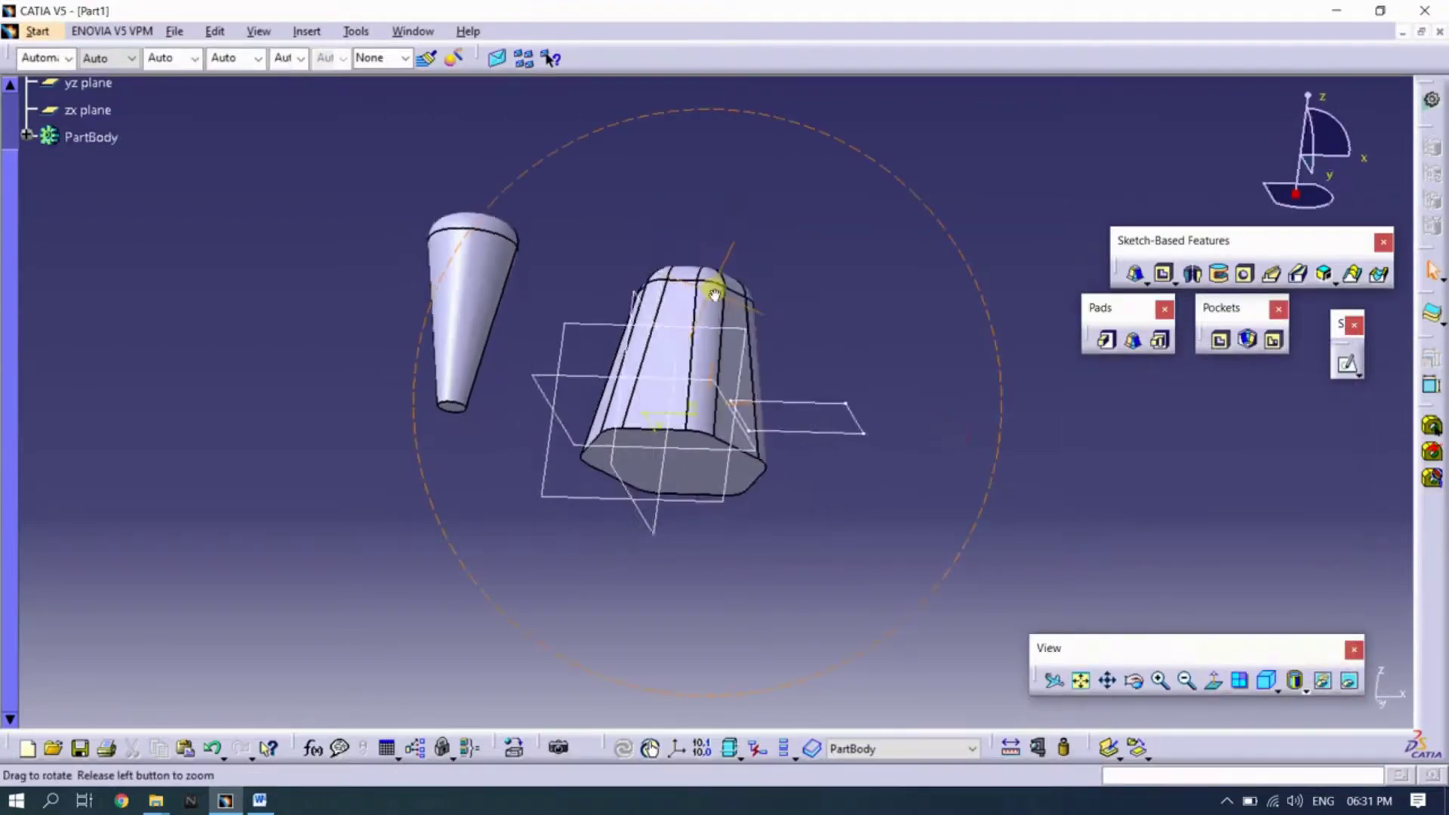
middle_click_drag(847, 456, 641, 427)
middle_click_drag(405, 538, 467, 514)
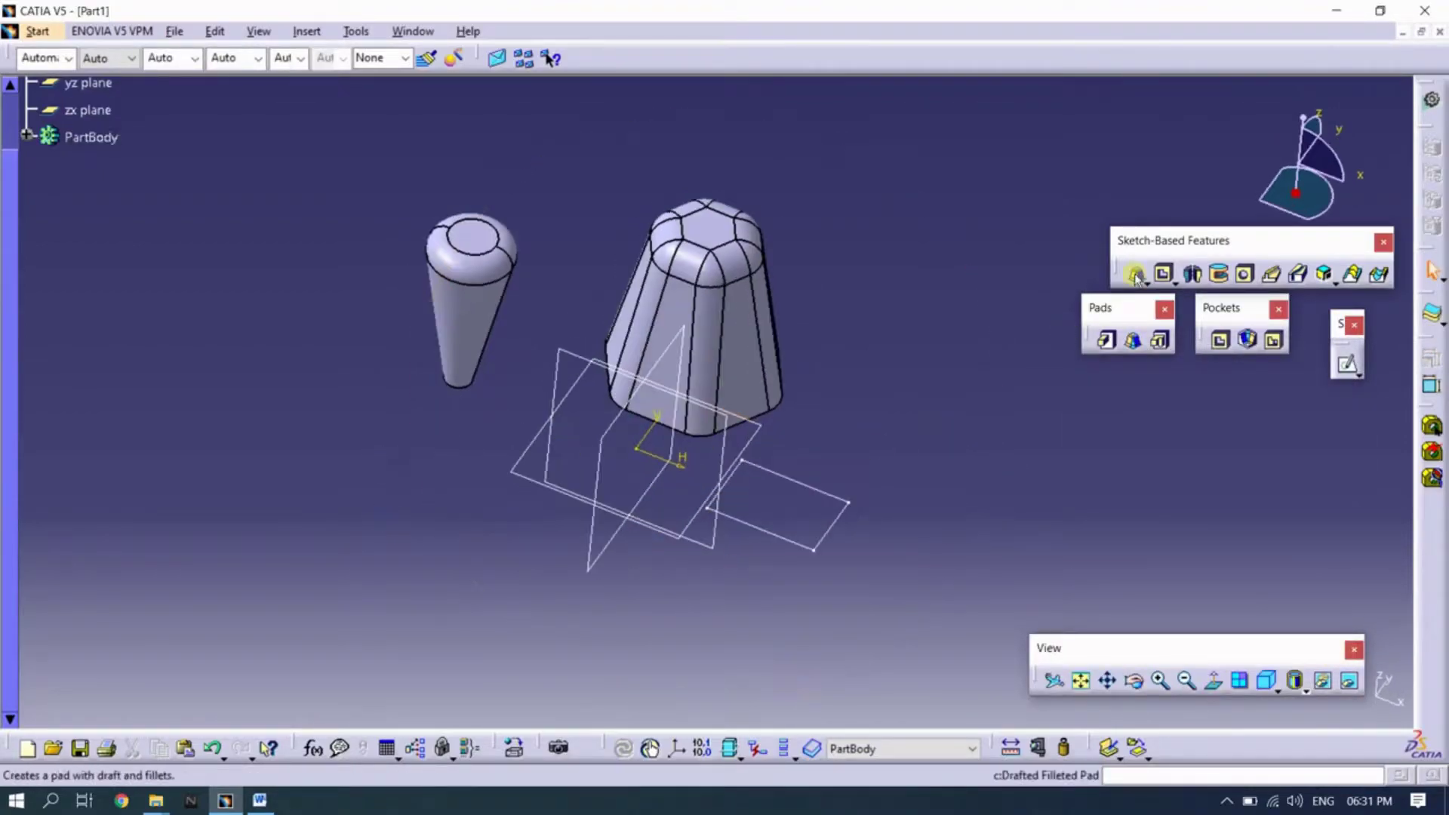
Start a 50 mm Drafted Filleted Pad on the rectangle sketch up to the xy plane
left_click(1135, 341)
left_click(778, 535)
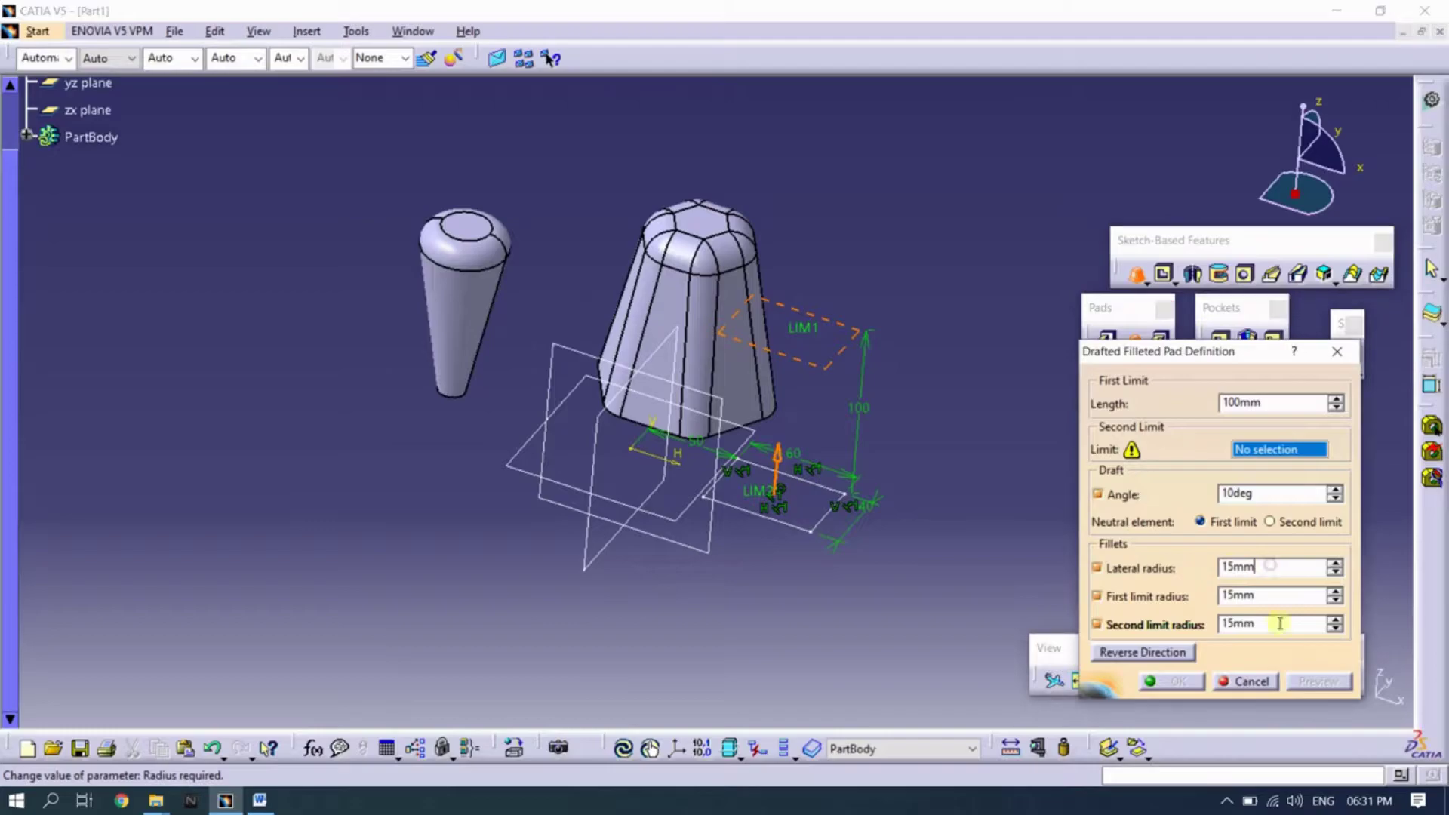
left_click(680, 508)
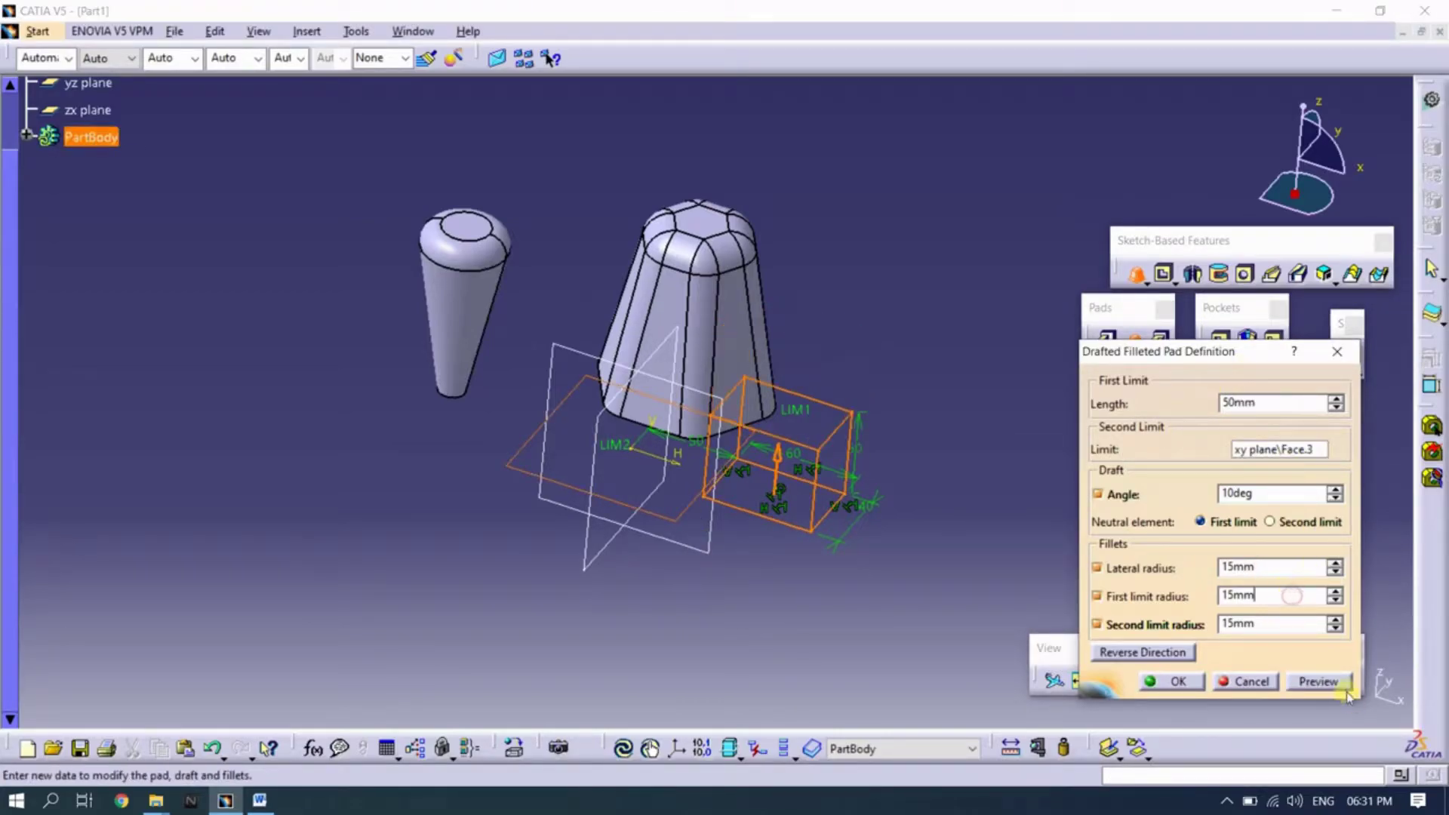
left_click(1318, 682)
mouse_move(732, 490)
middle_mouse_down()
mouse_move(536, 485)
mouse_move(958, 531)
mouse_move(1000, 586)
middle_mouse_up()
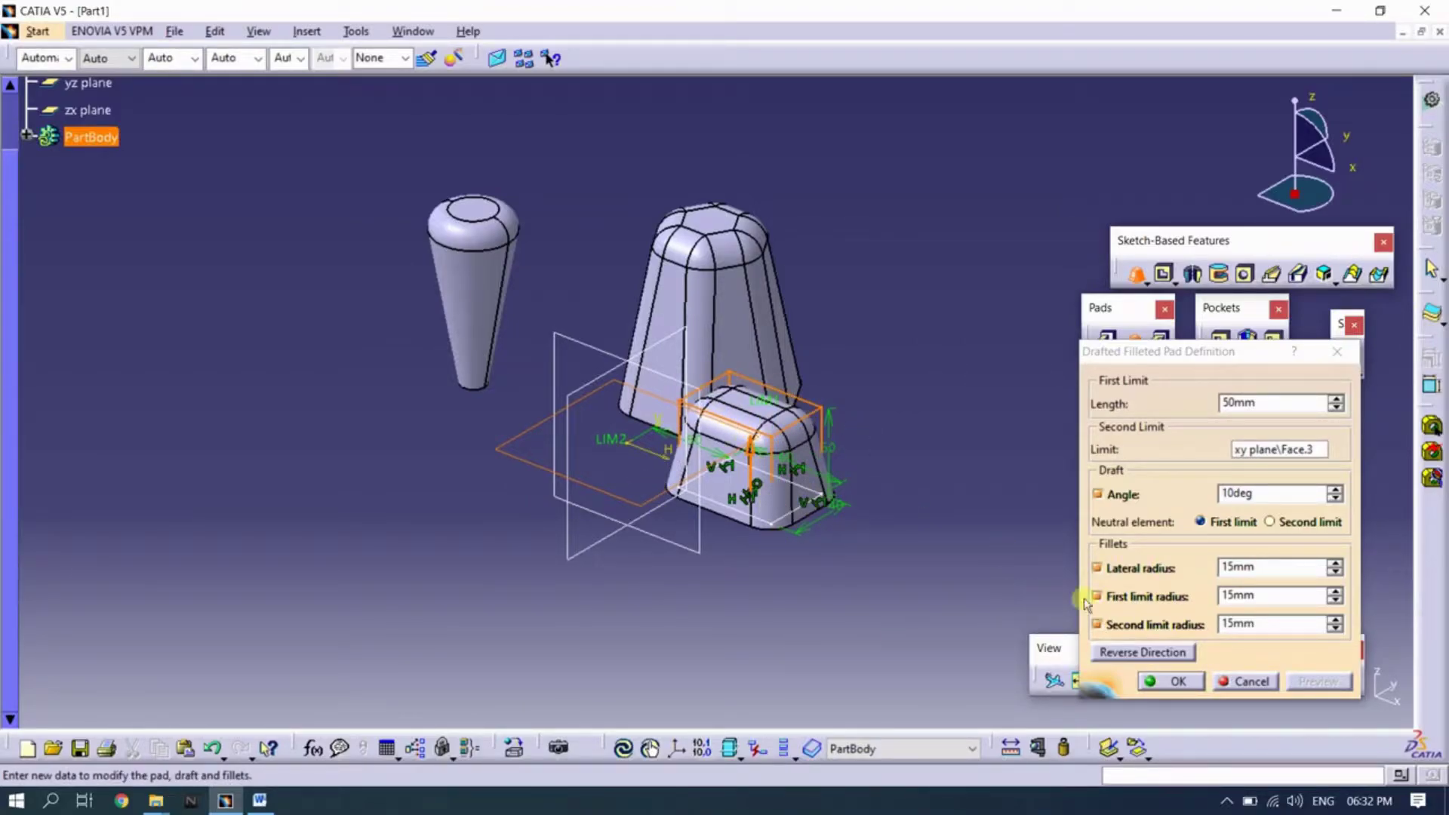
Set a 10 mm first-limit fillet and 5 mm lateral fillets, then create the pad
double_click(1210, 593)
type("10")
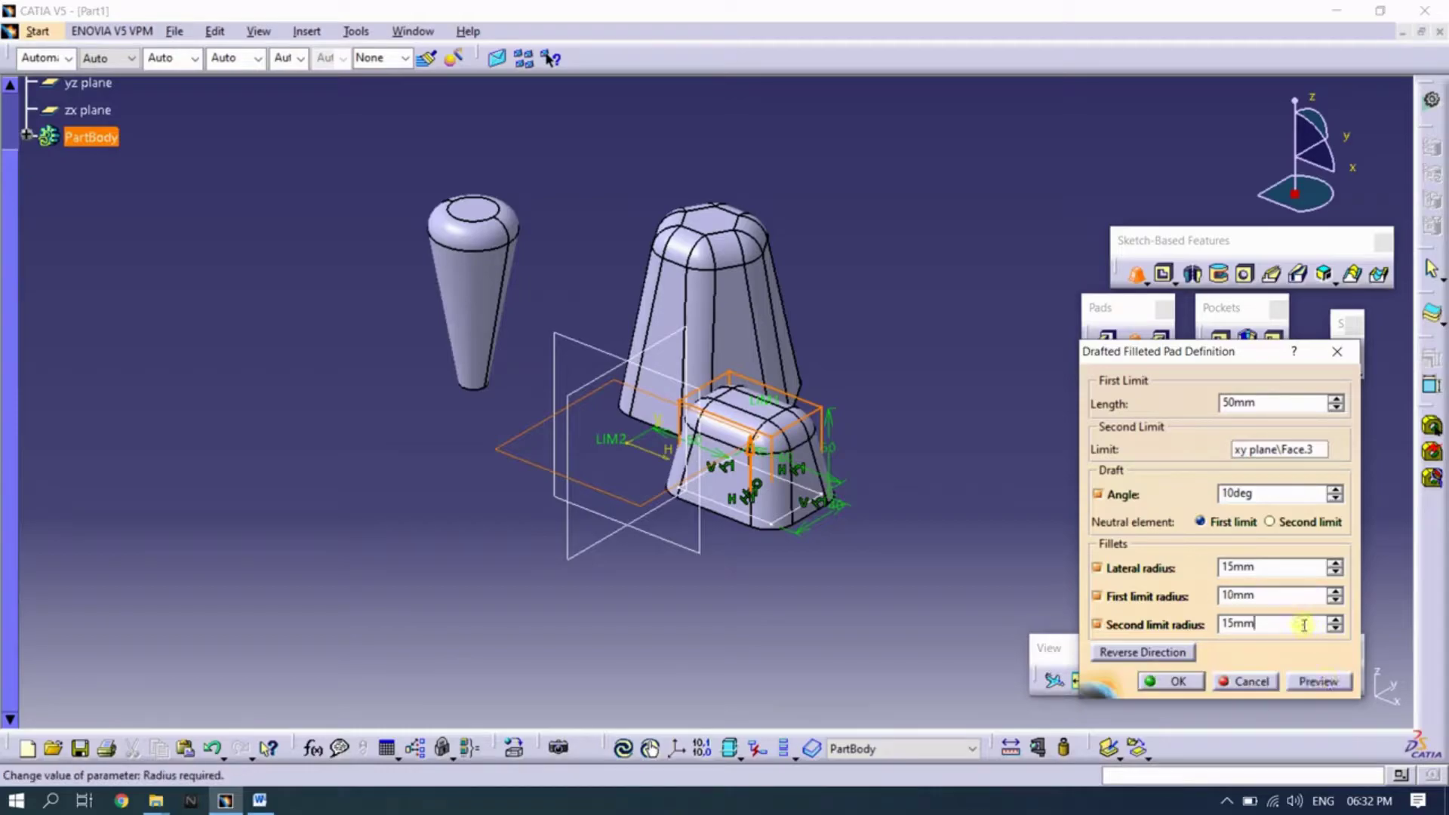
left_click(1318, 681)
middle_click_drag(796, 556, 901, 533)
double_click(1250, 577)
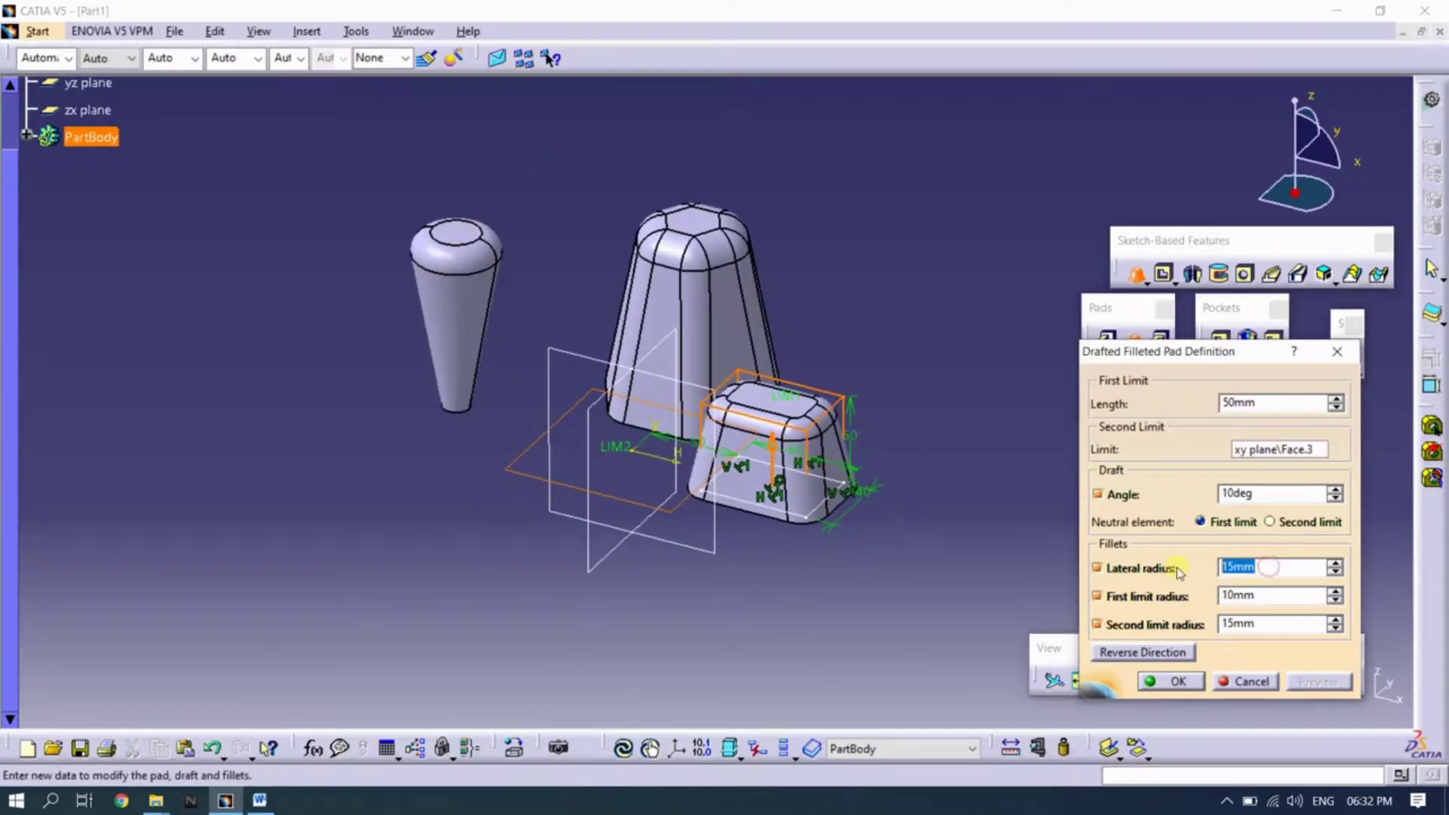
type("5")
left_click(1318, 681)
mouse_move(792, 558)
middle_mouse_down()
mouse_move(747, 544)
mouse_move(702, 458)
mouse_move(744, 611)
middle_mouse_up()
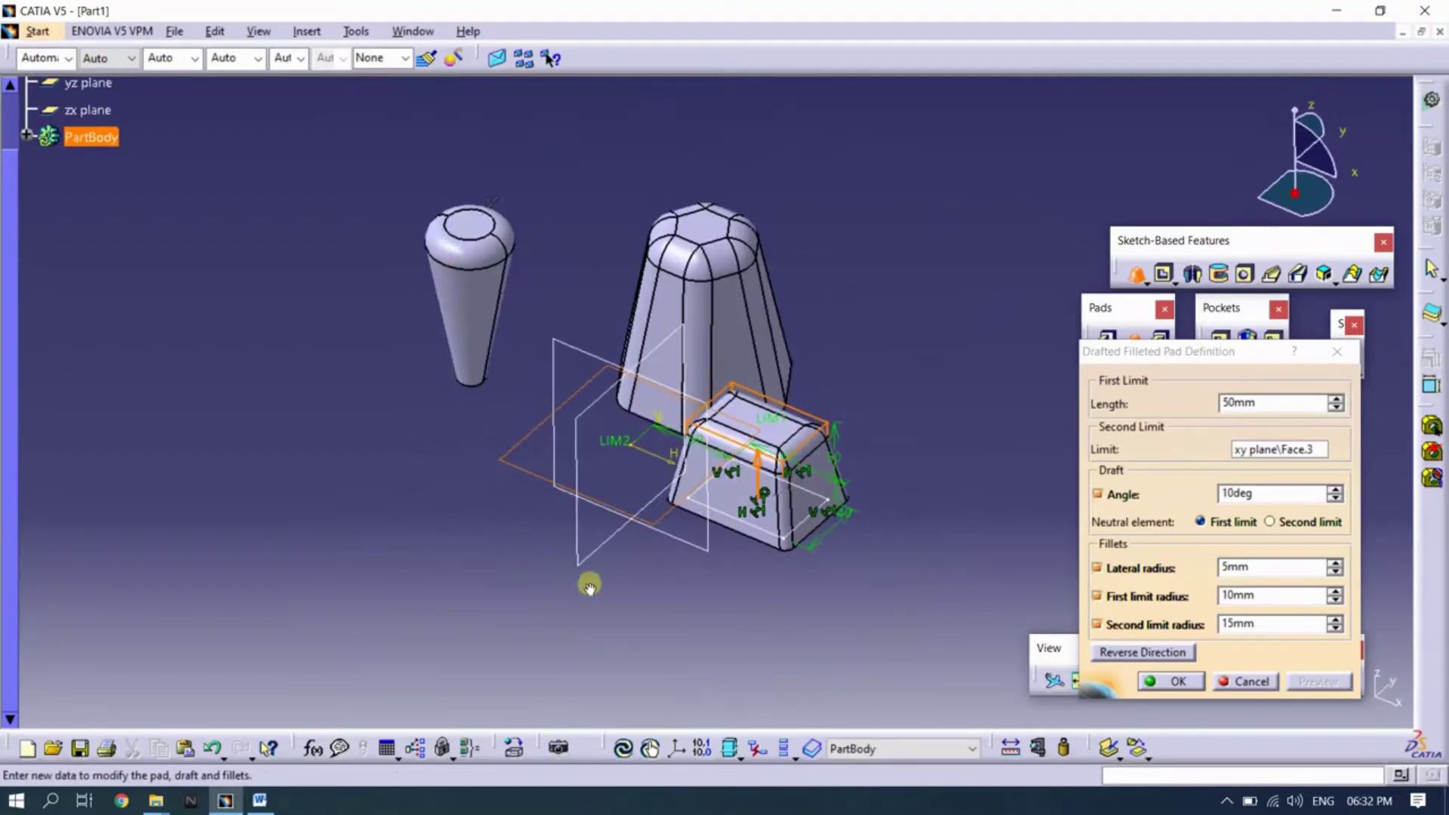
left_click(1242, 682)
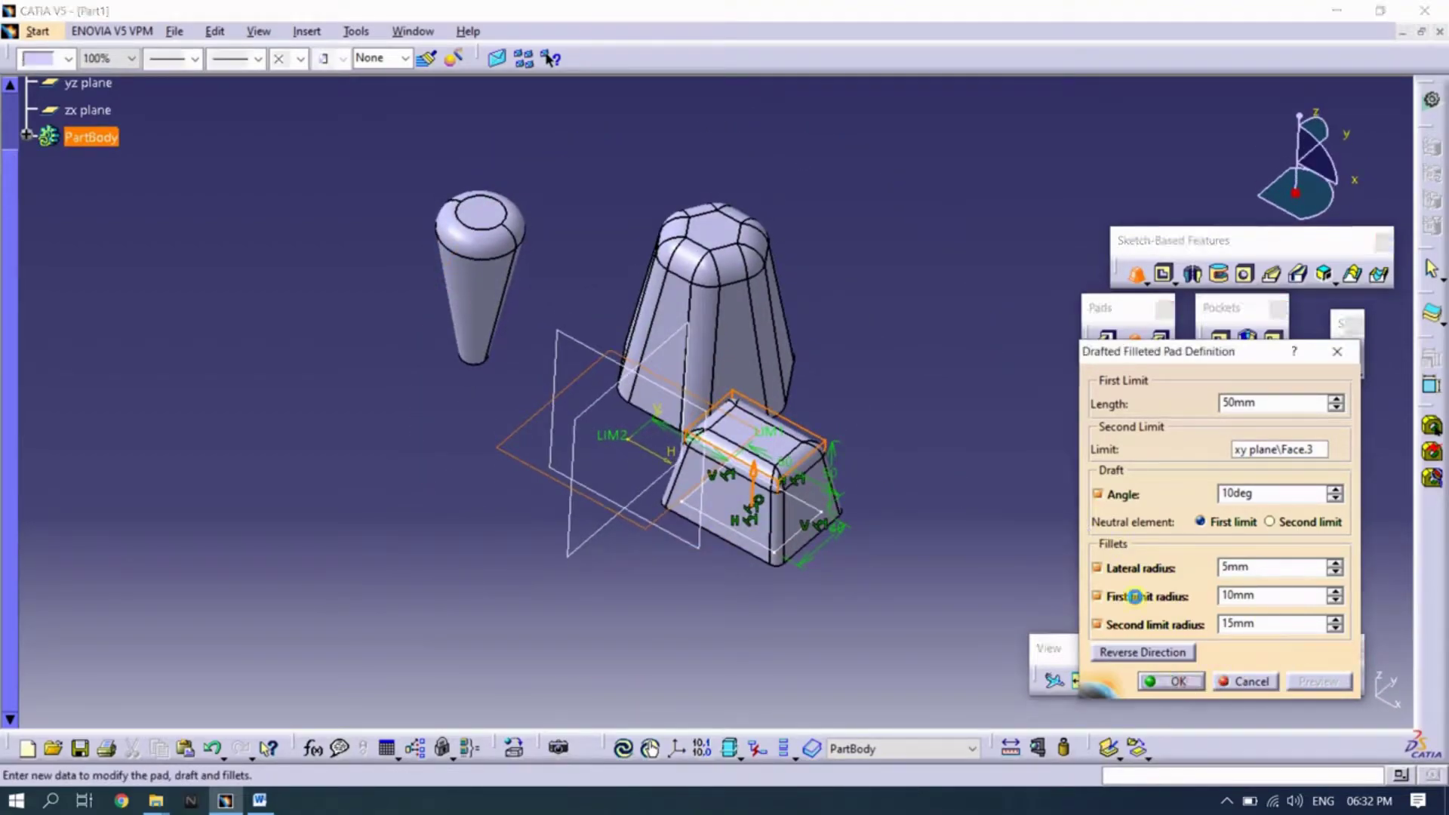
mouse_move(479, 508)
middle_mouse_down()
mouse_move(687, 662)
mouse_move(463, 586)
mouse_move(663, 680)
mouse_move(922, 414)
mouse_move(770, 586)
mouse_move(634, 550)
mouse_move(763, 614)
mouse_move(740, 557)
mouse_move(763, 588)
middle_mouse_up()
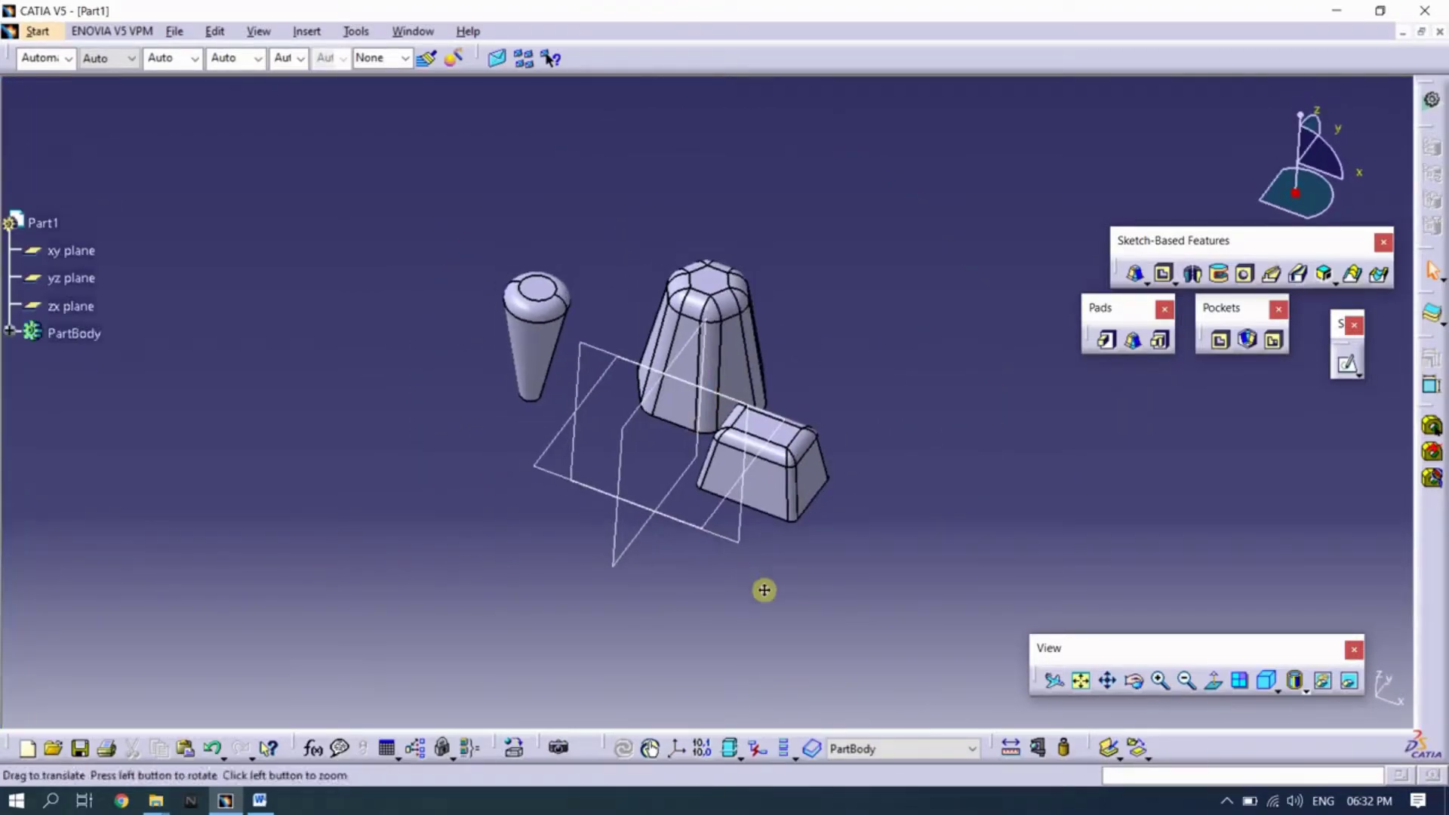
middle_click_drag(747, 541, 710, 578)
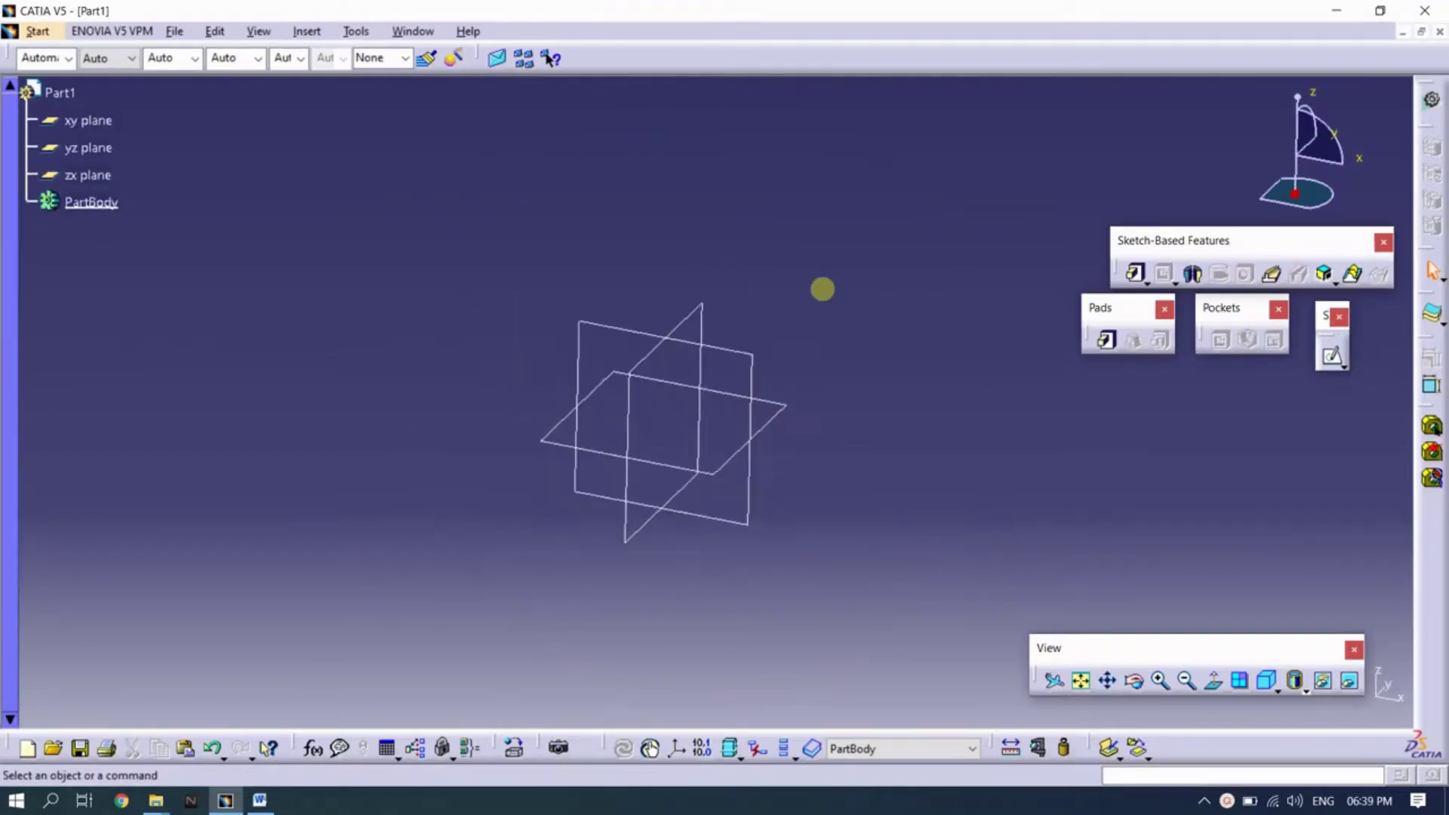
Sketch a circle on the xy plane centred at the origin with an 80 mm diameter
left_click(1333, 356)
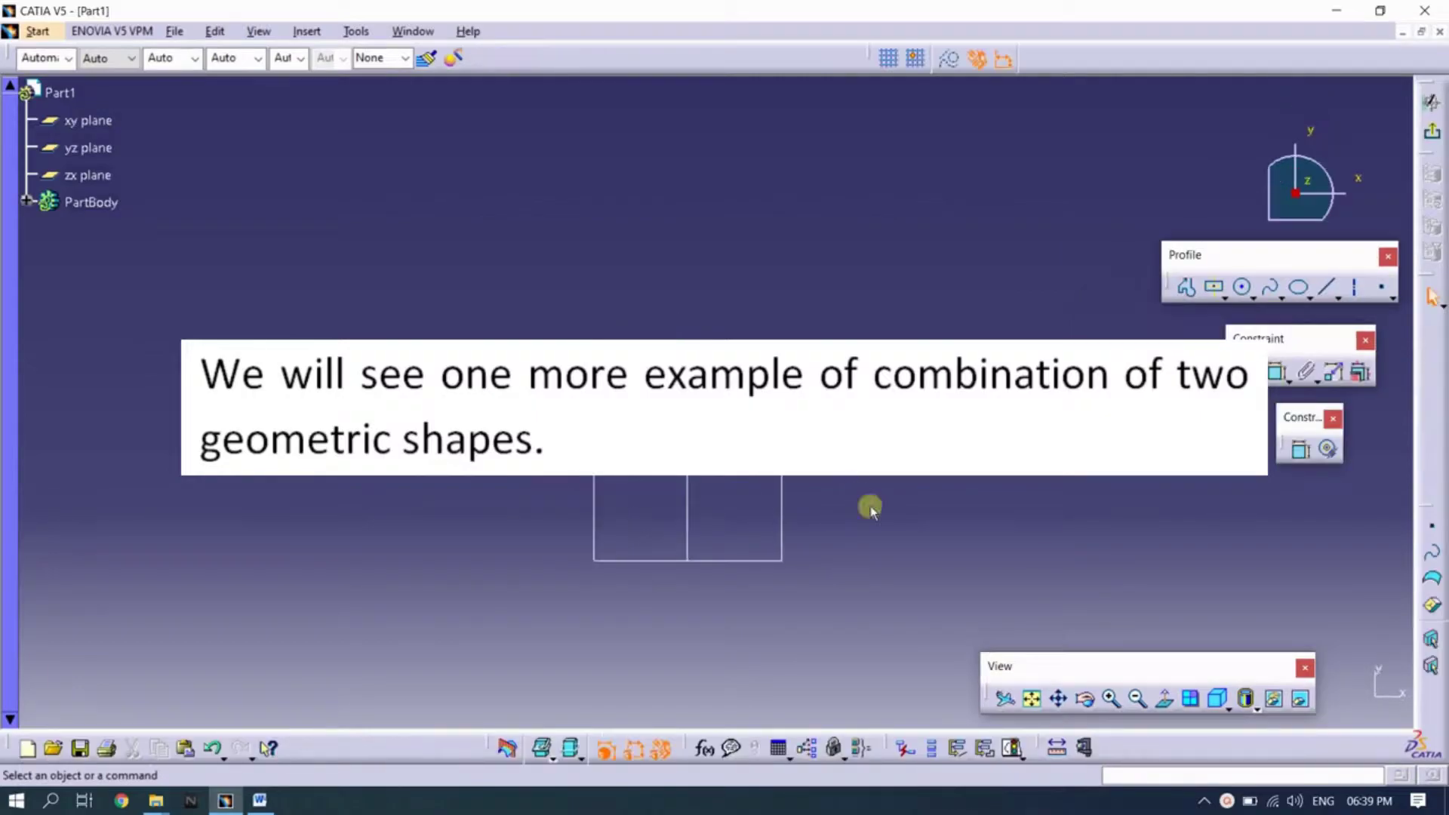
left_click(1243, 287)
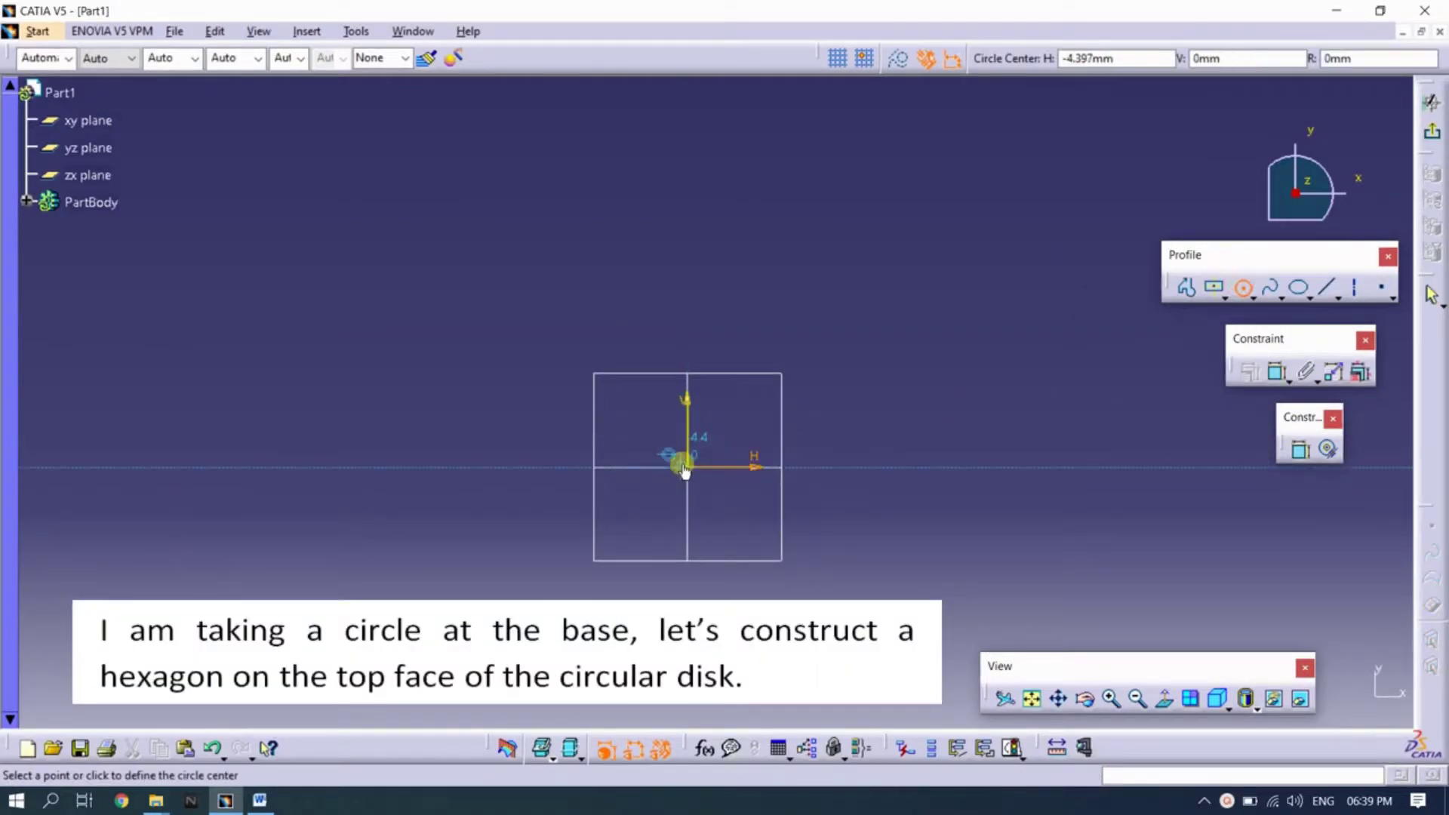
left_click(803, 550)
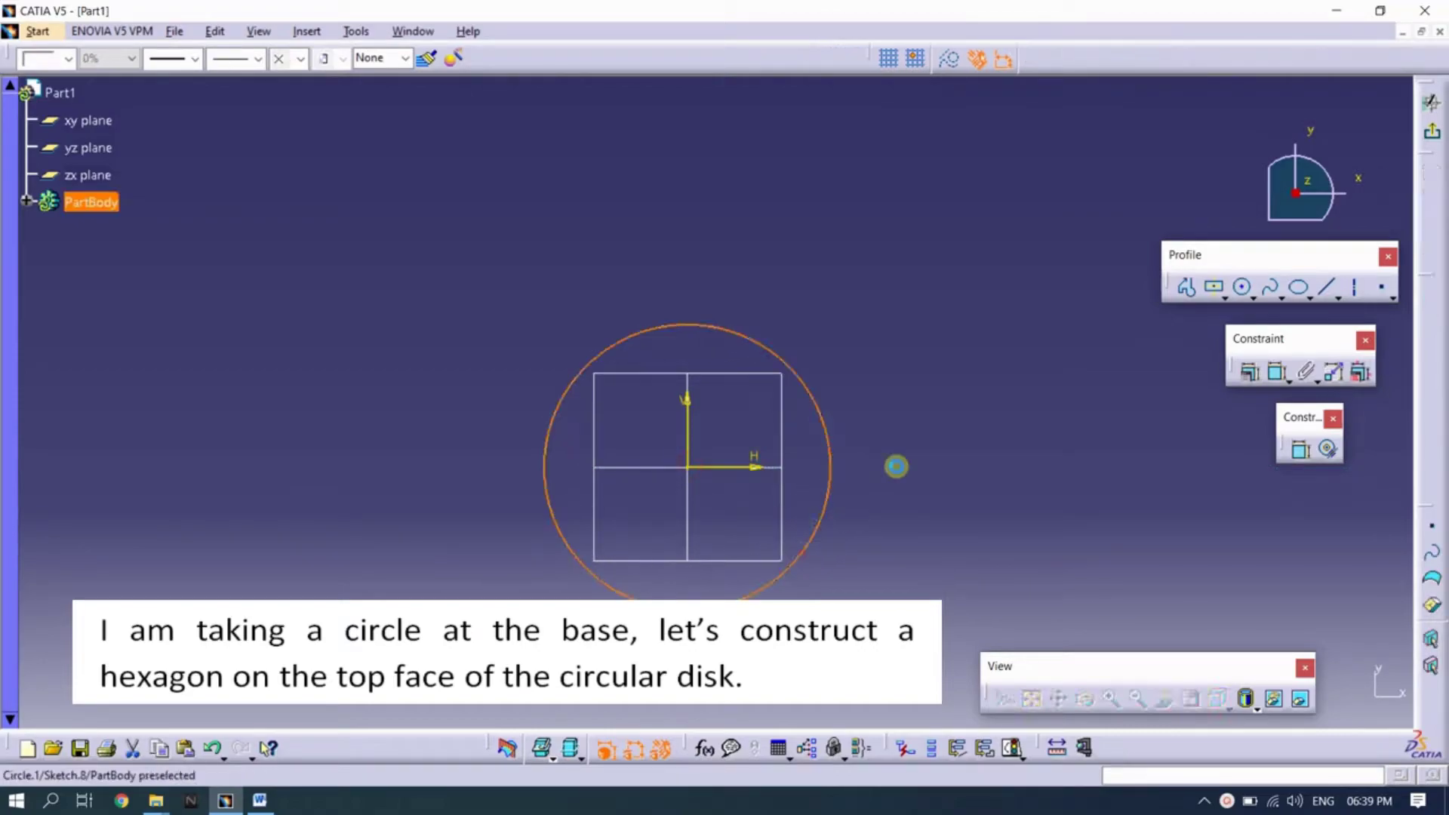
left_click(1301, 450)
left_click(878, 345)
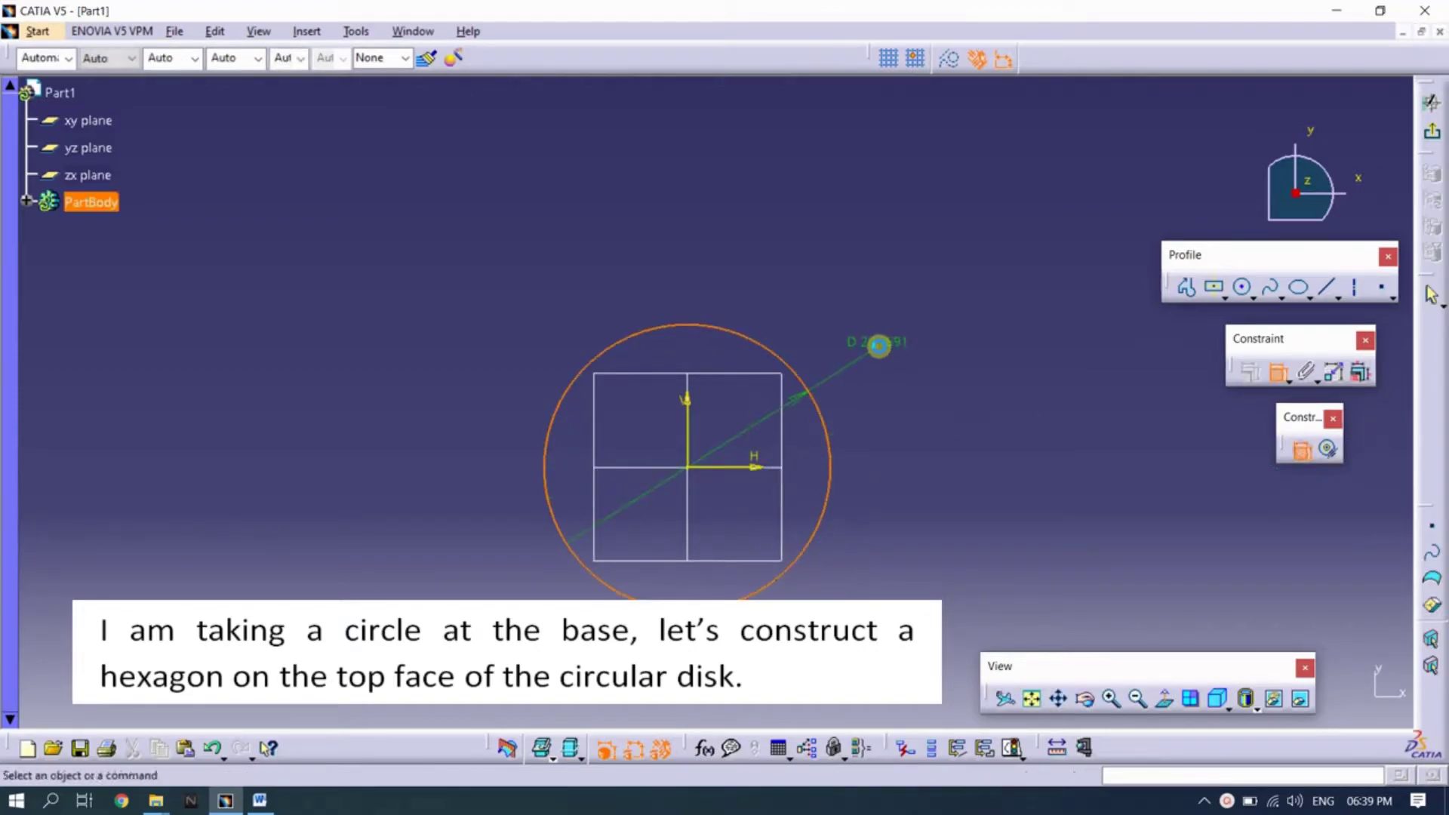
double_click(893, 341)
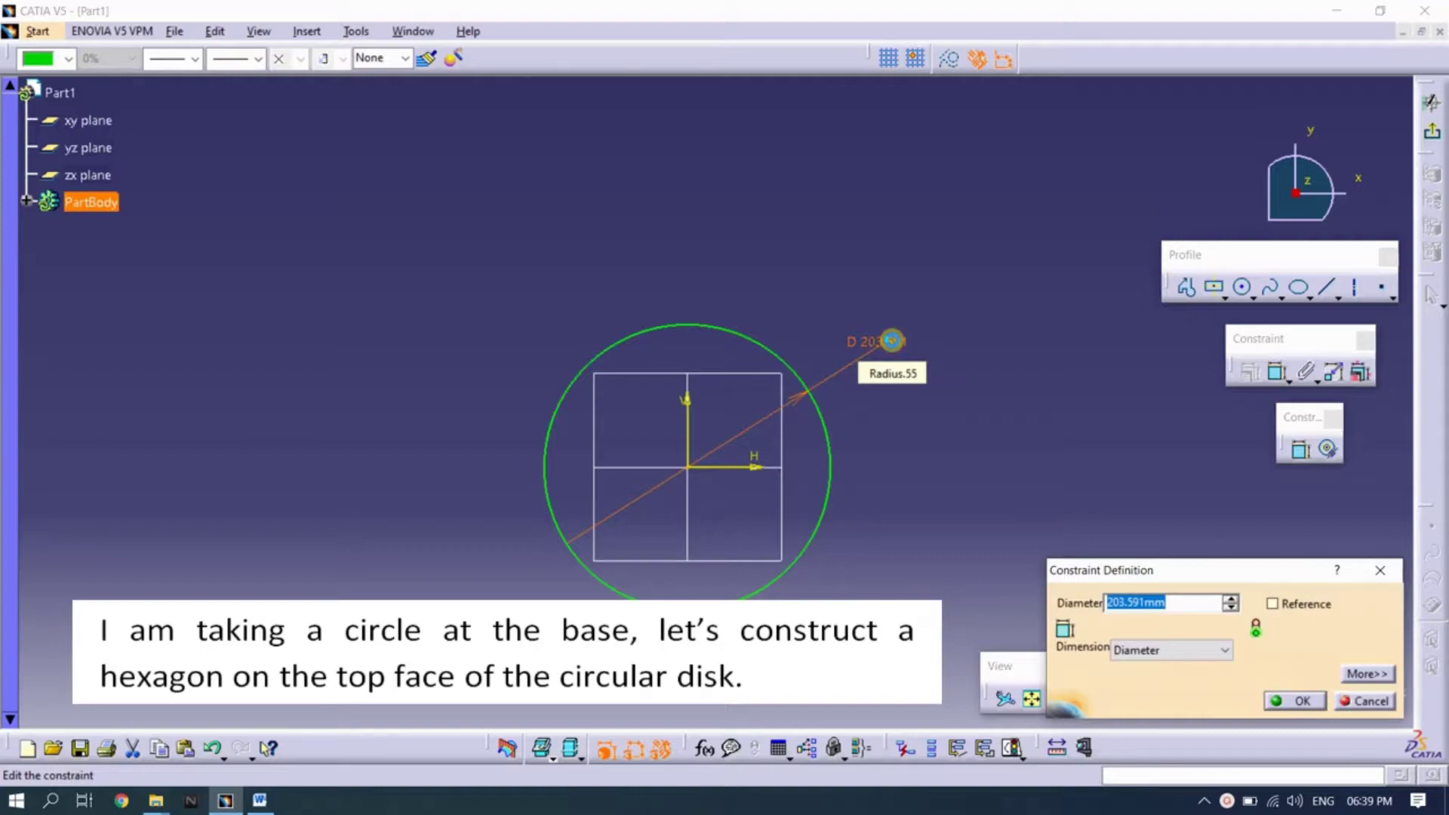
key("Return")
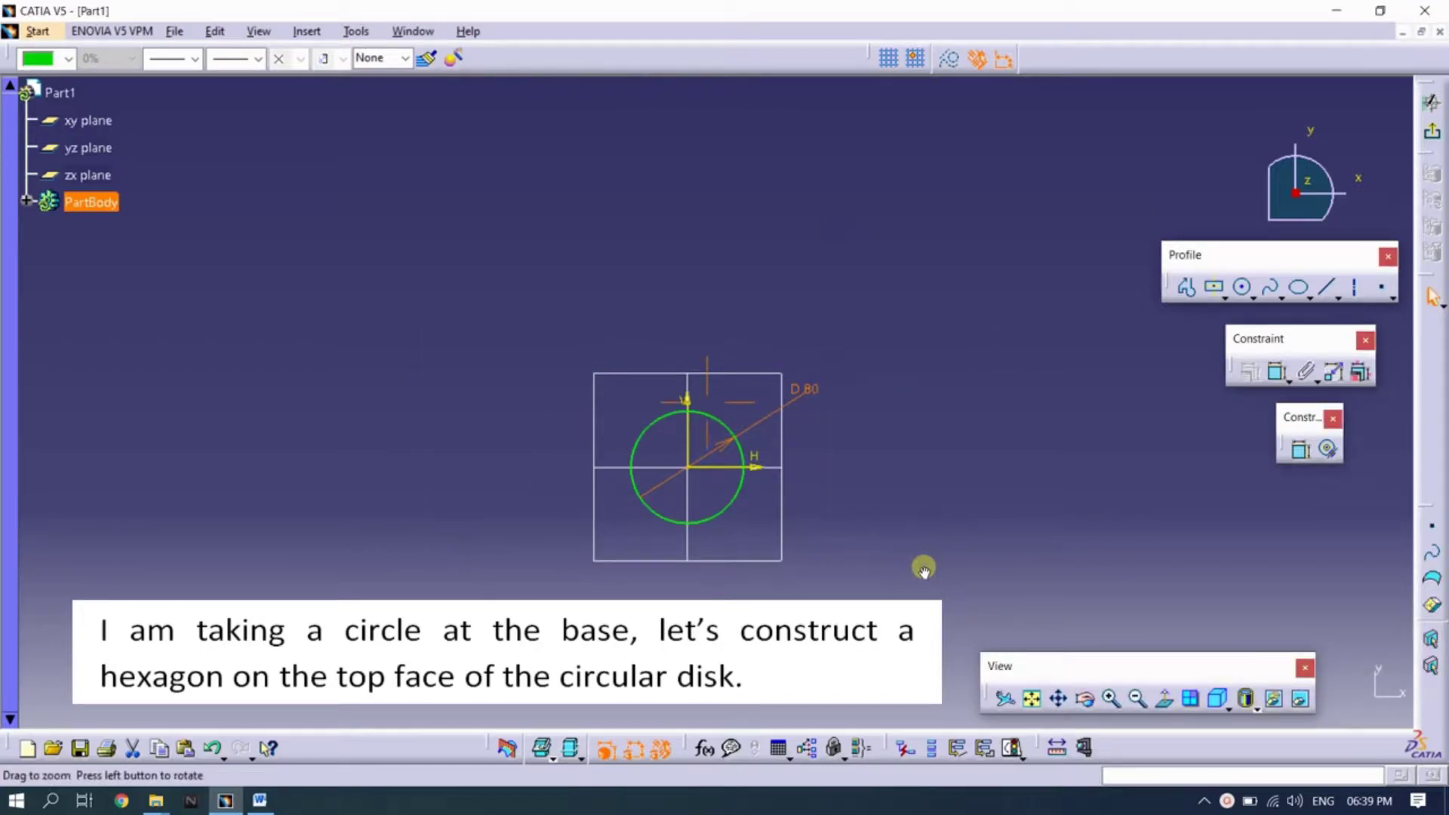
mouse_move(924, 570)
middle_mouse_down()
mouse_move(942, 485)
mouse_move(1397, 194)
middle_mouse_up()
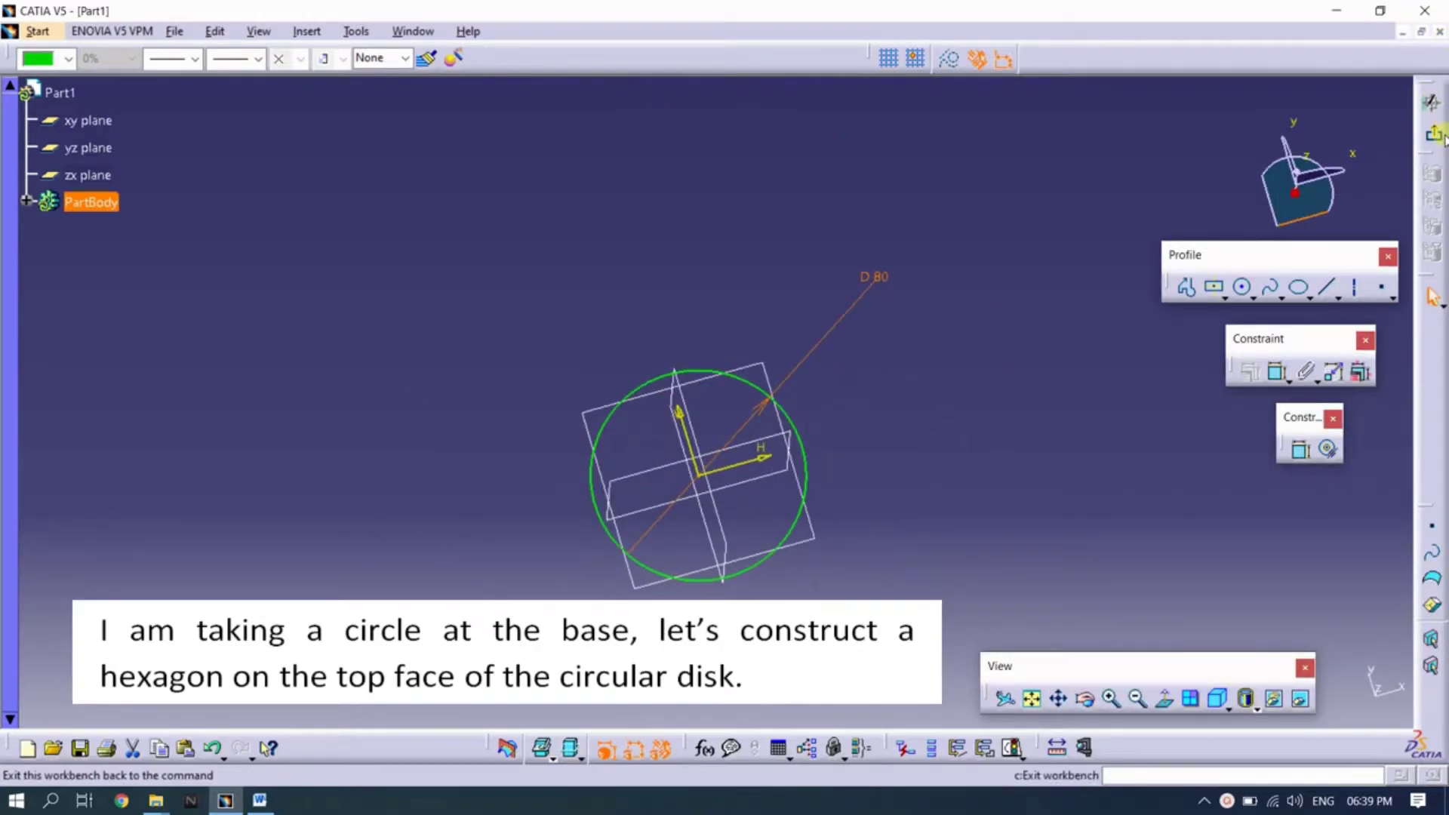
Pad the 80 mm circle sketch to a length of 5 mm
middle_click_drag(793, 491, 1089, 366)
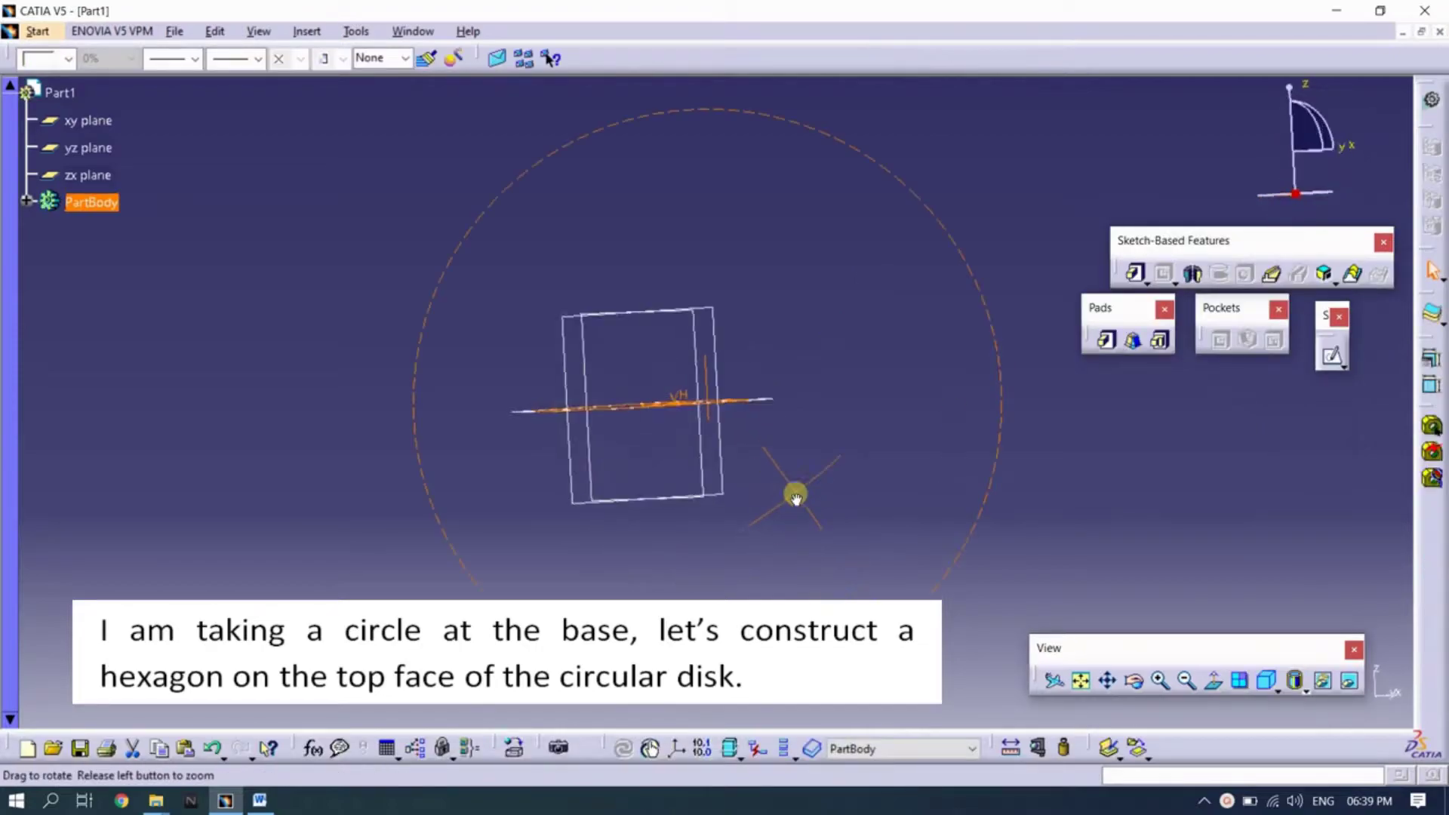
left_click(1105, 341)
type("5")
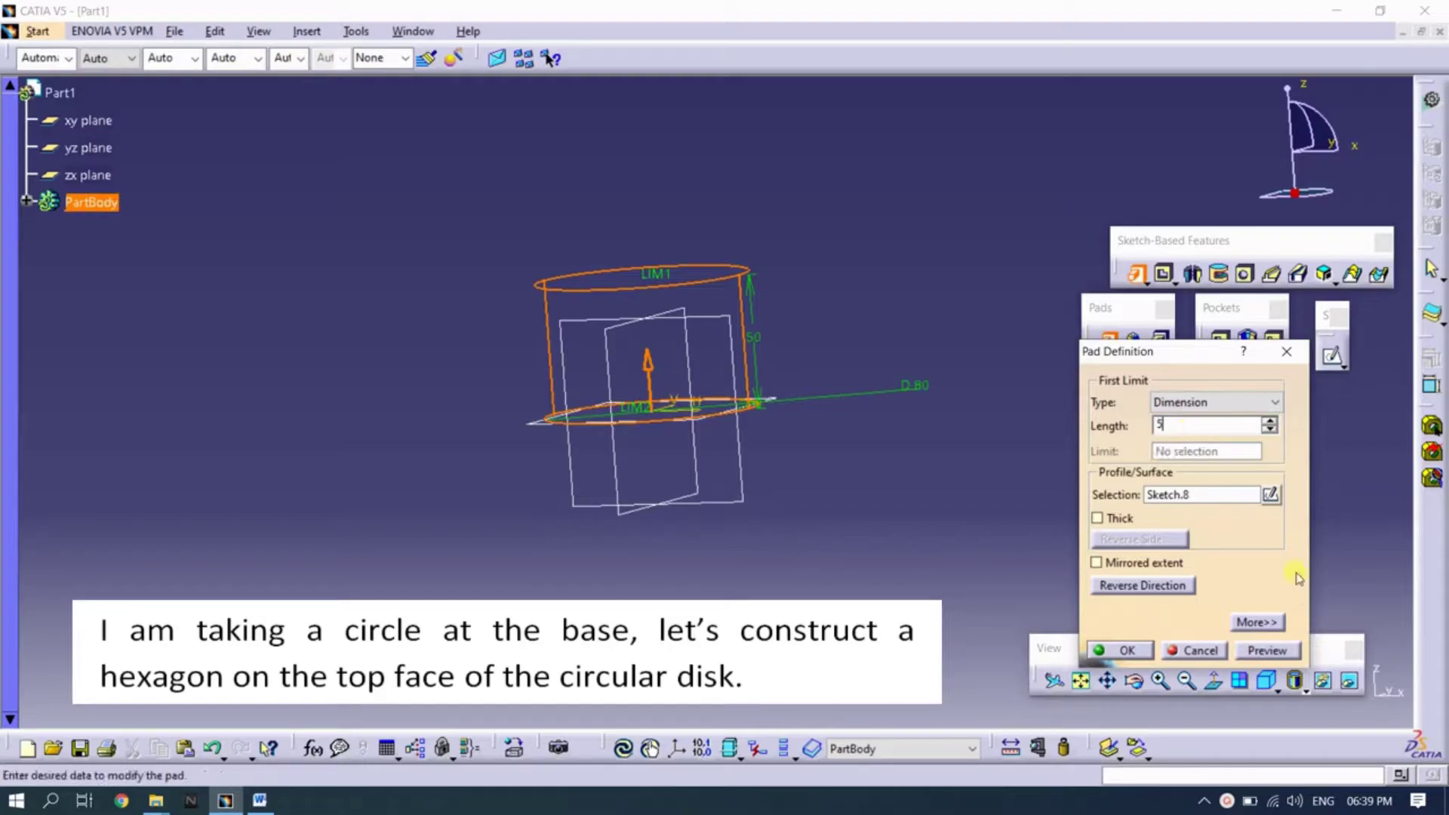
left_click(1267, 651)
middle_click_drag(828, 453, 868, 540)
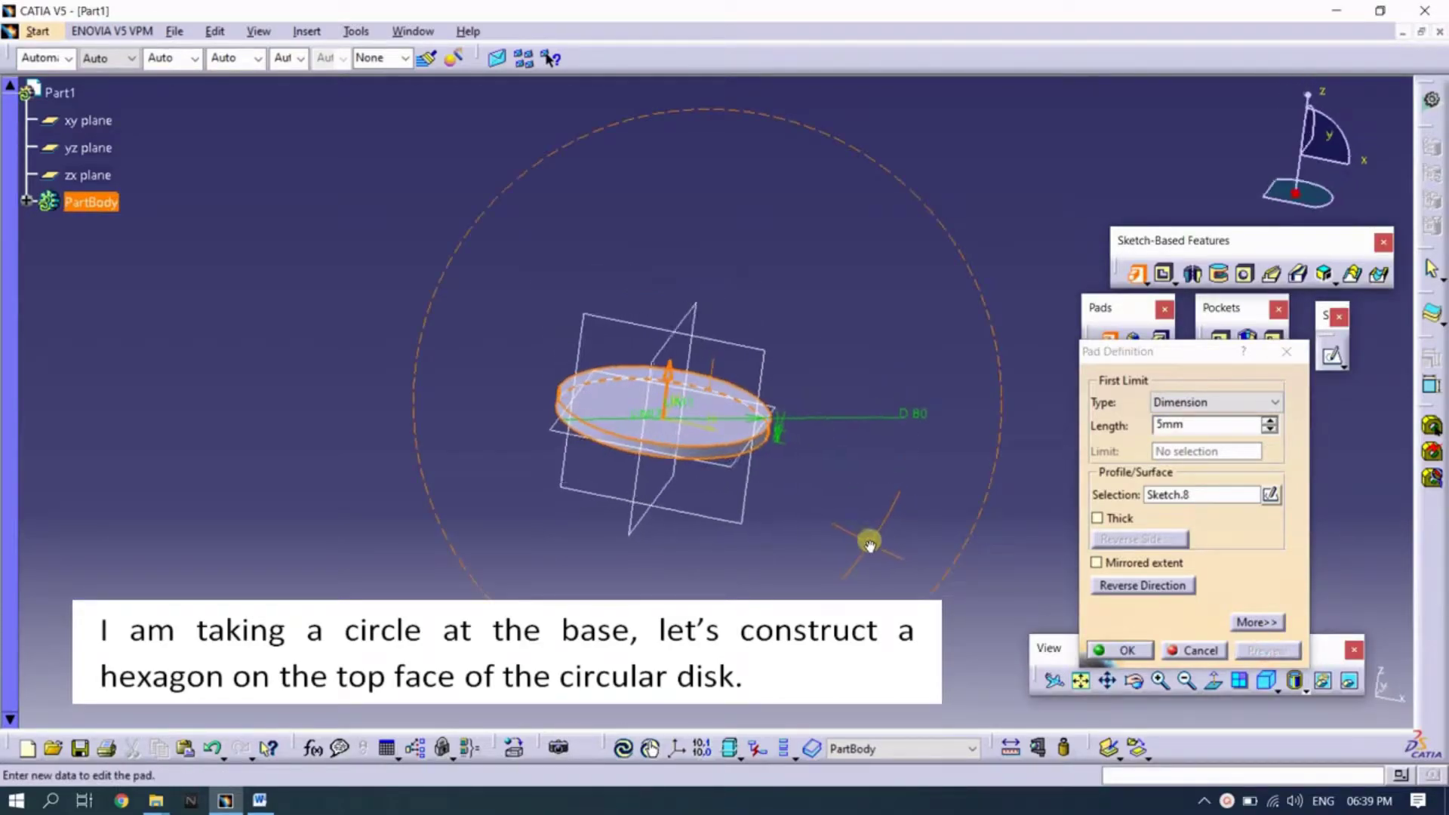
left_click(1130, 650)
mouse_move(835, 430)
middle_mouse_down()
mouse_move(844, 526)
mouse_move(883, 475)
middle_mouse_up()
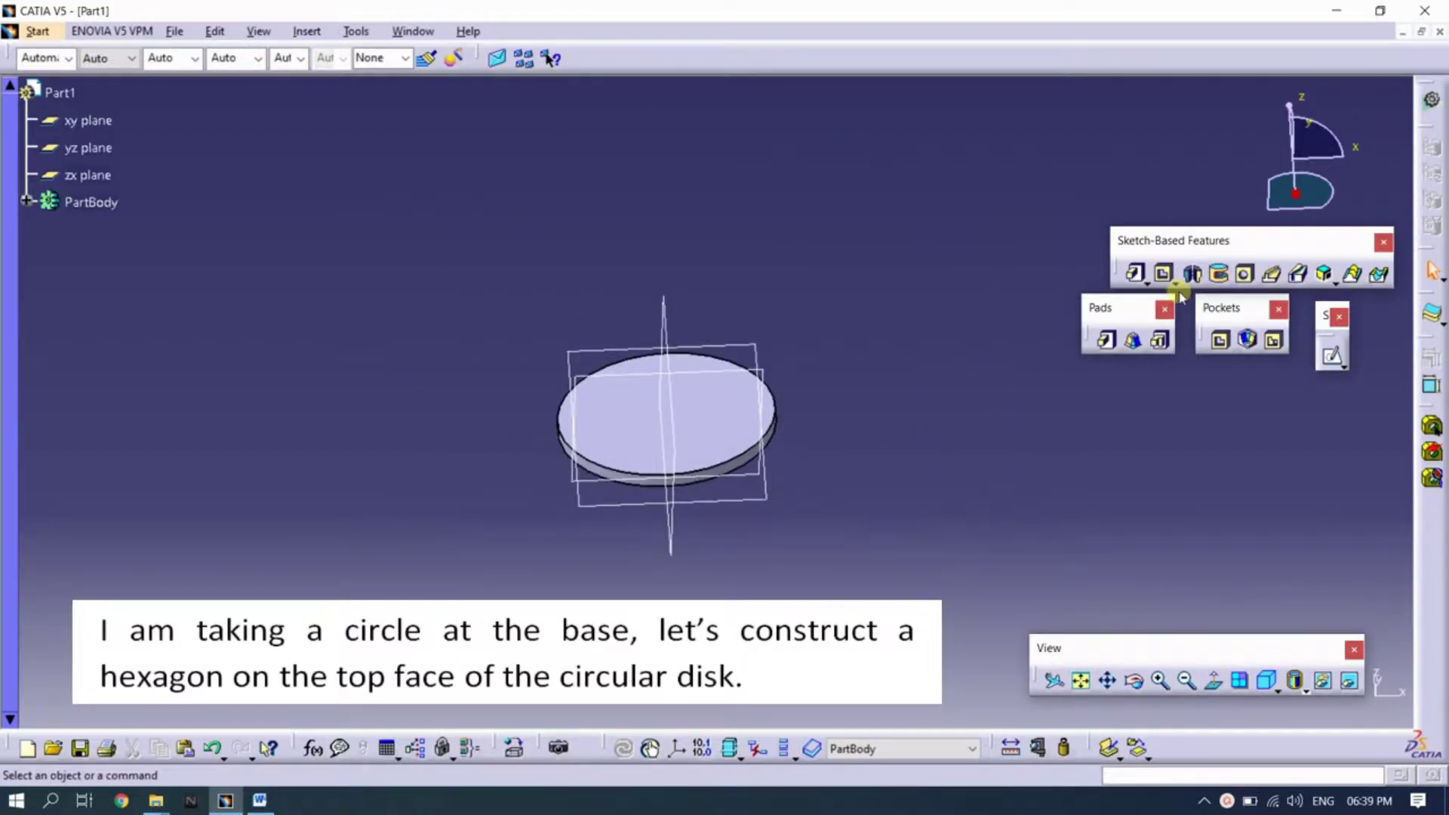
Start a new sketch and draw a hexagon inside the disk
left_click(1332, 356)
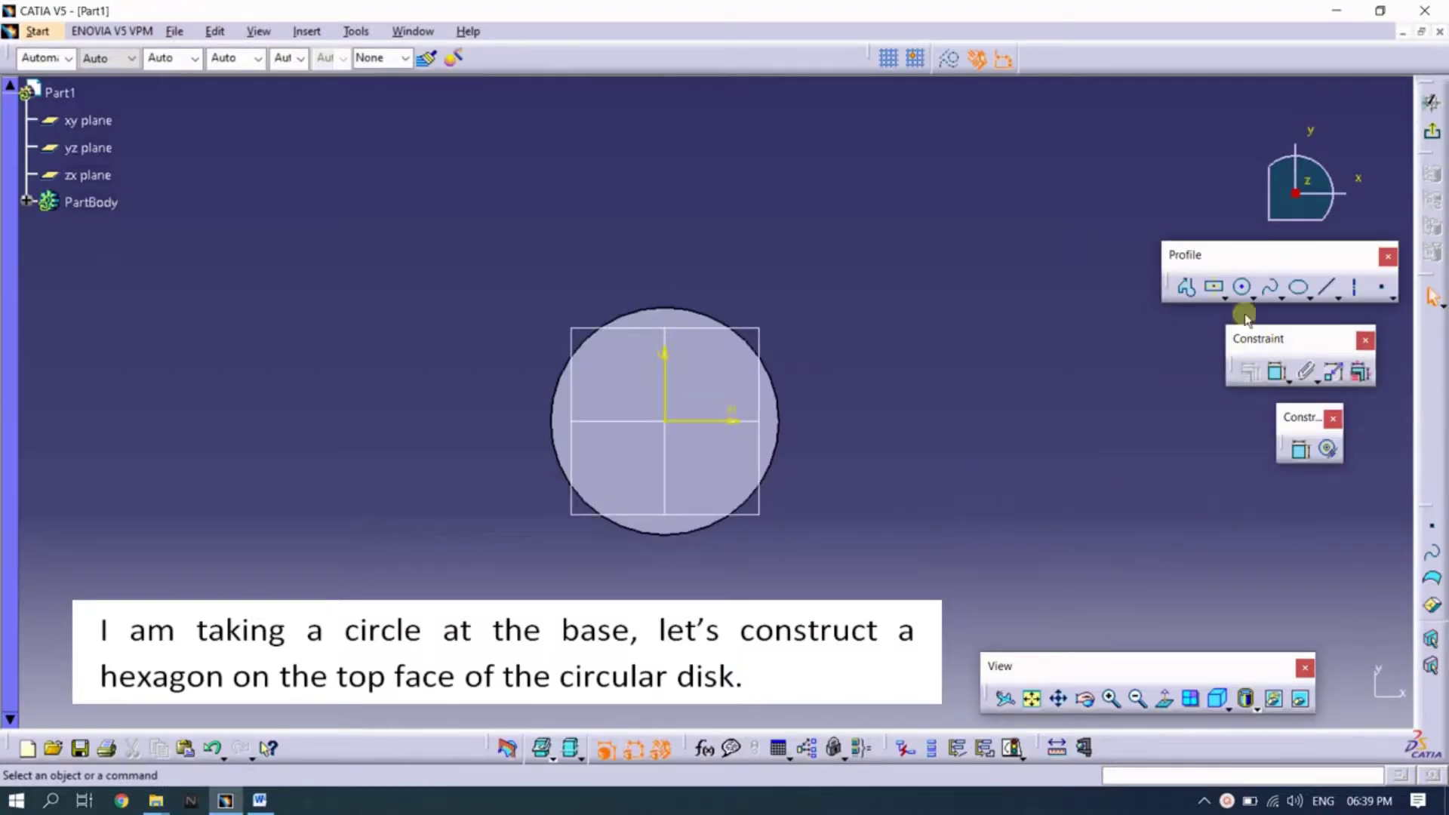
left_click(1223, 296)
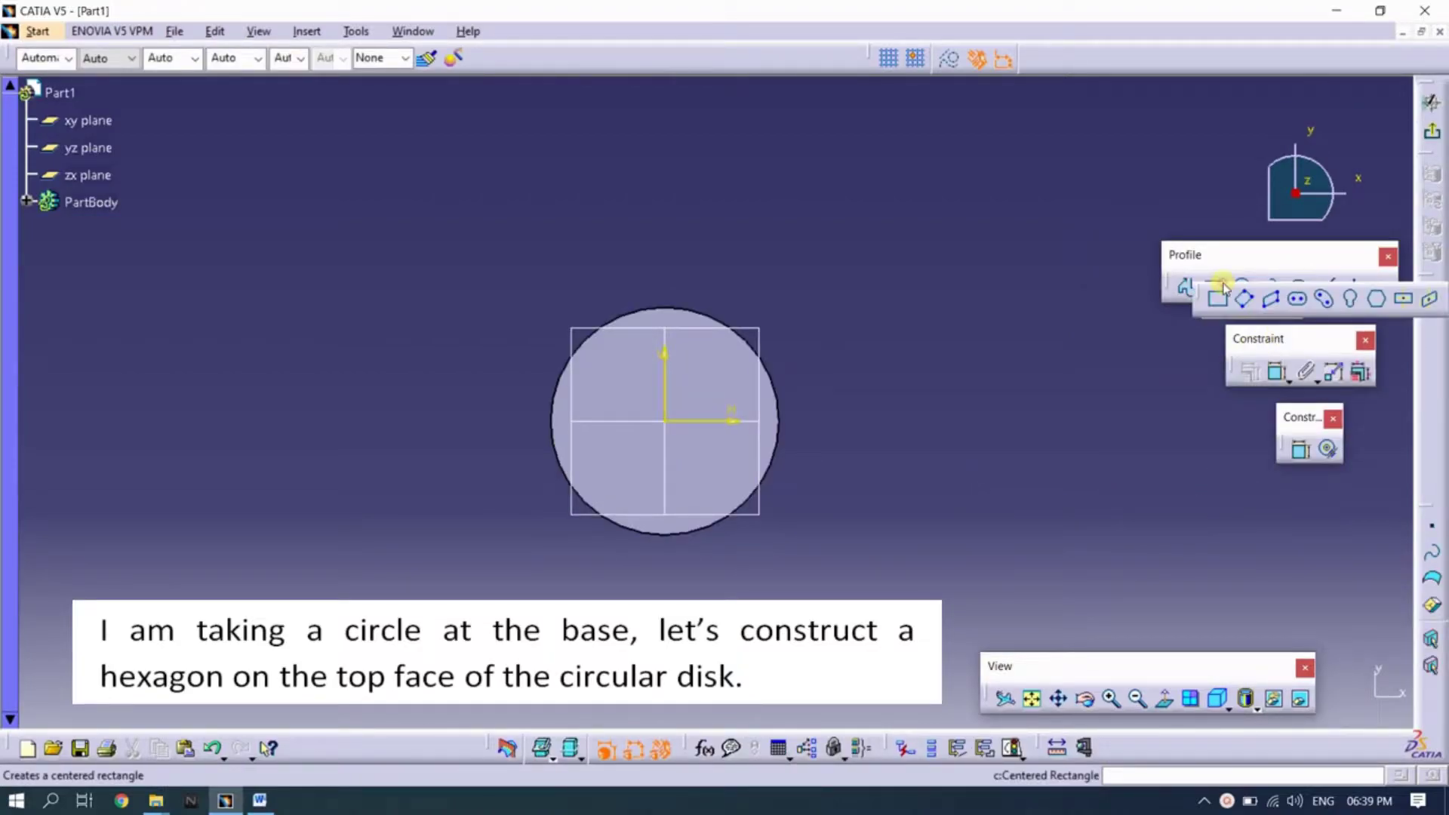
left_click(1377, 303)
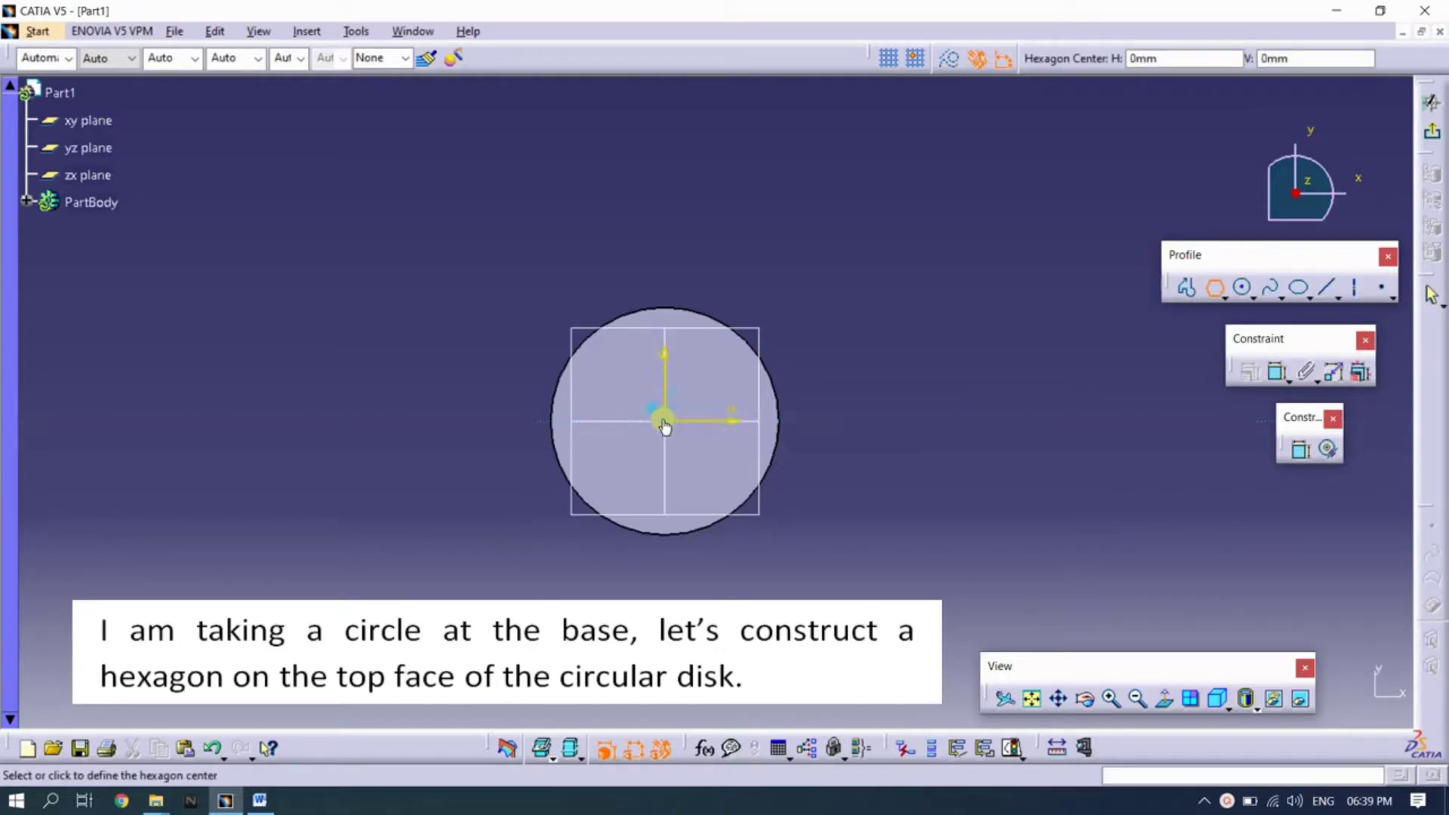
left_click(756, 425)
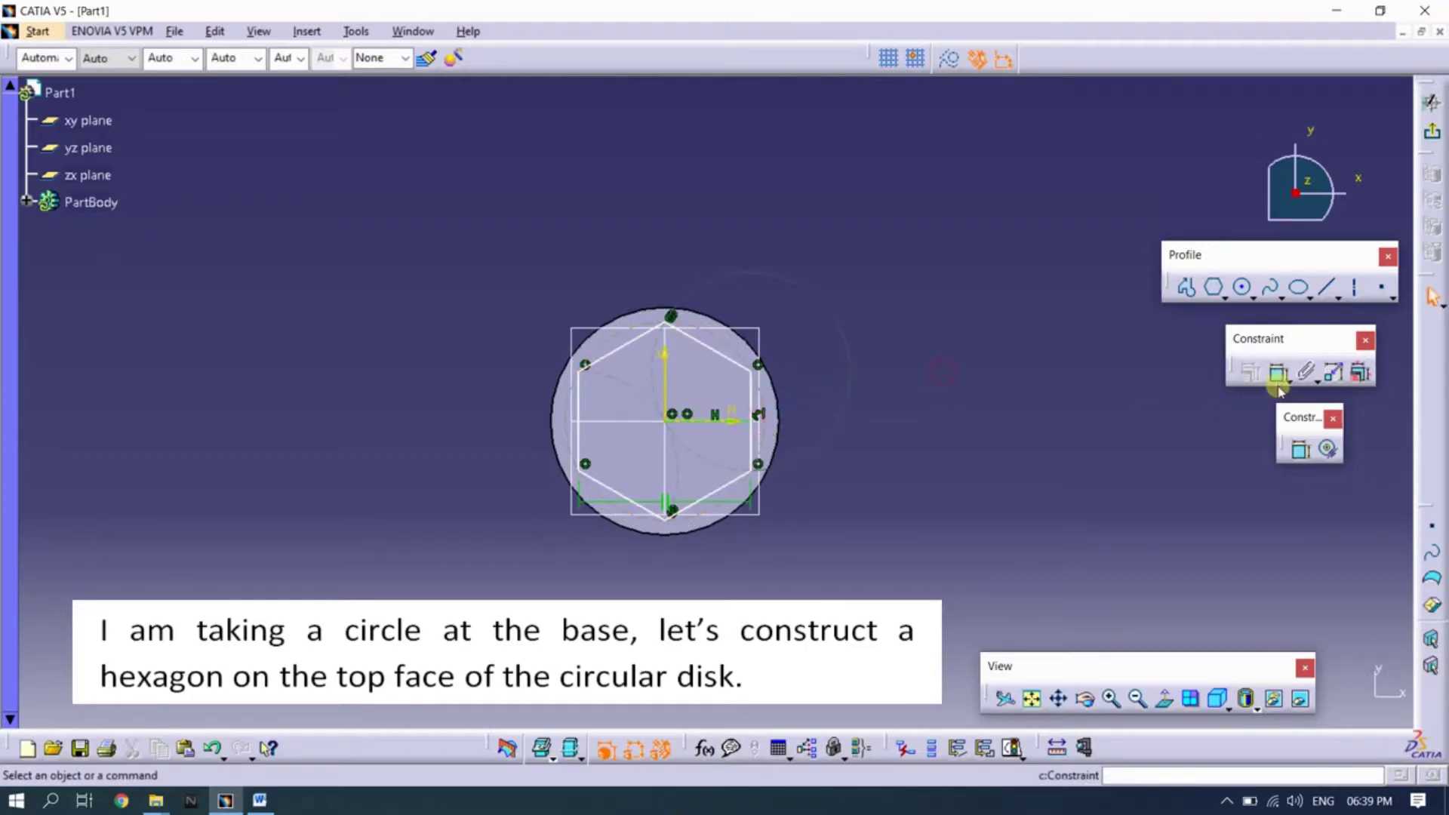
Dimension the hexagon's upper-right edge length, then leave the sketch to view it on the disk
left_click(700, 343)
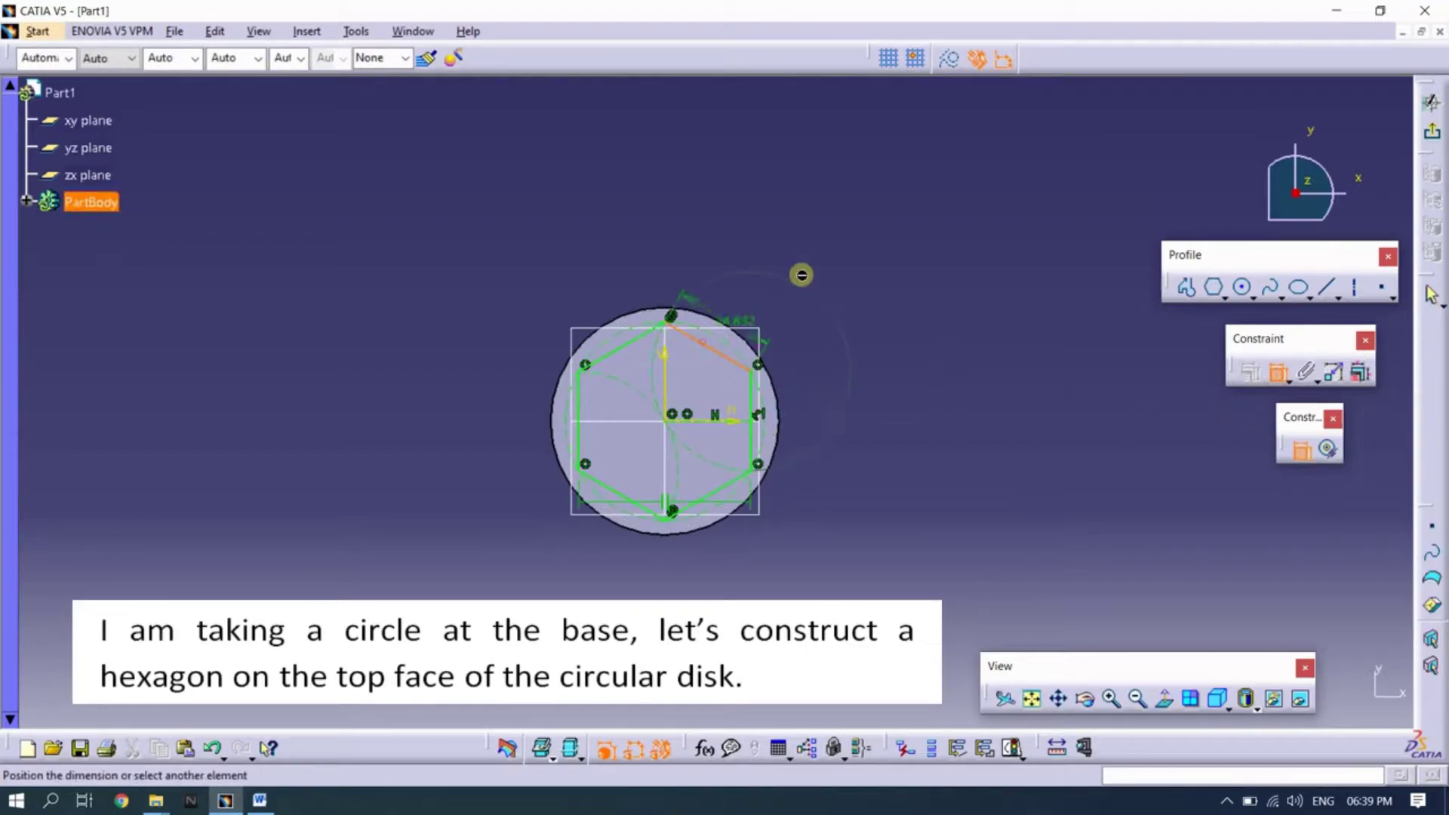
double_click(815, 271)
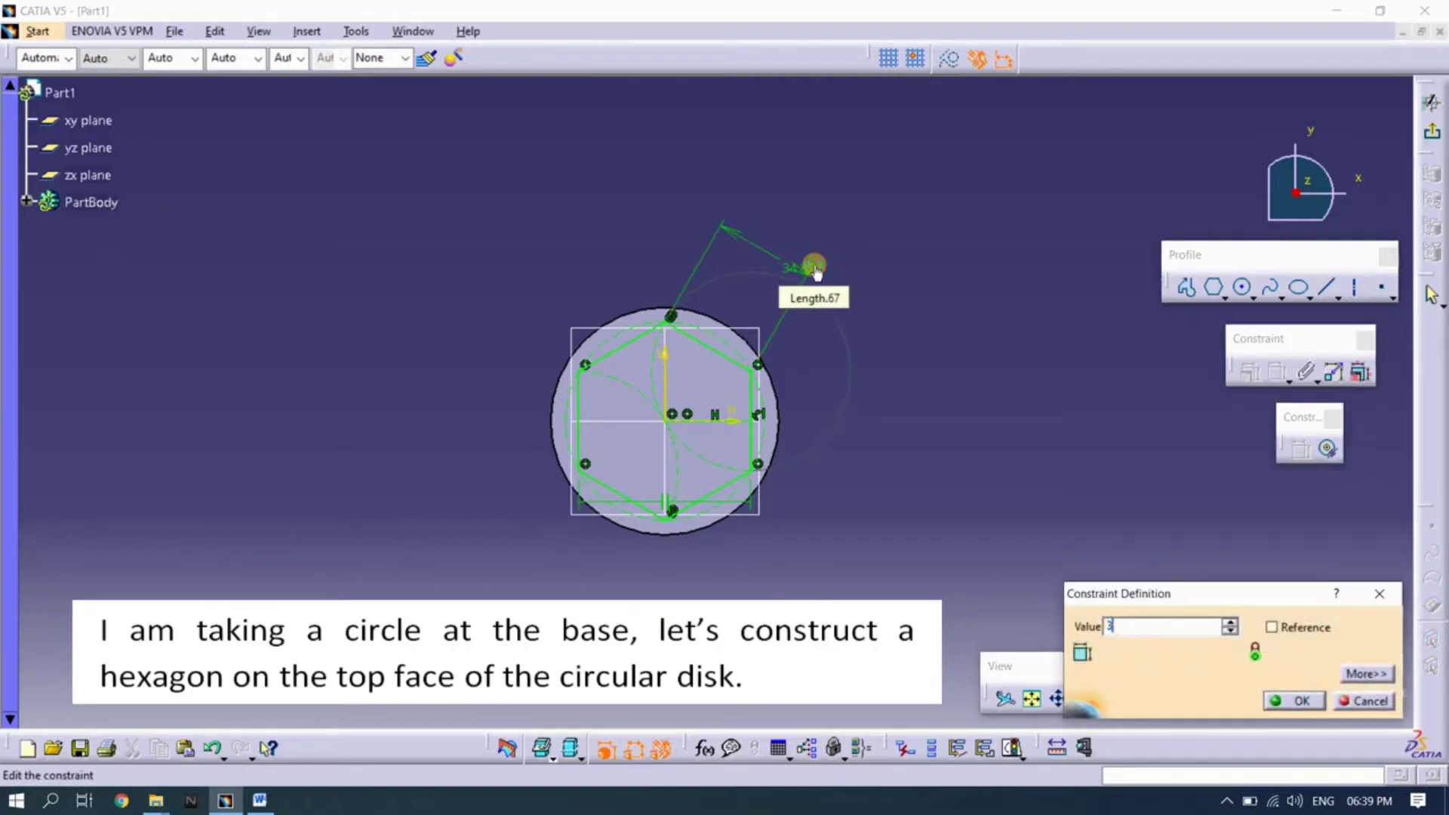
type("0")
key("Return")
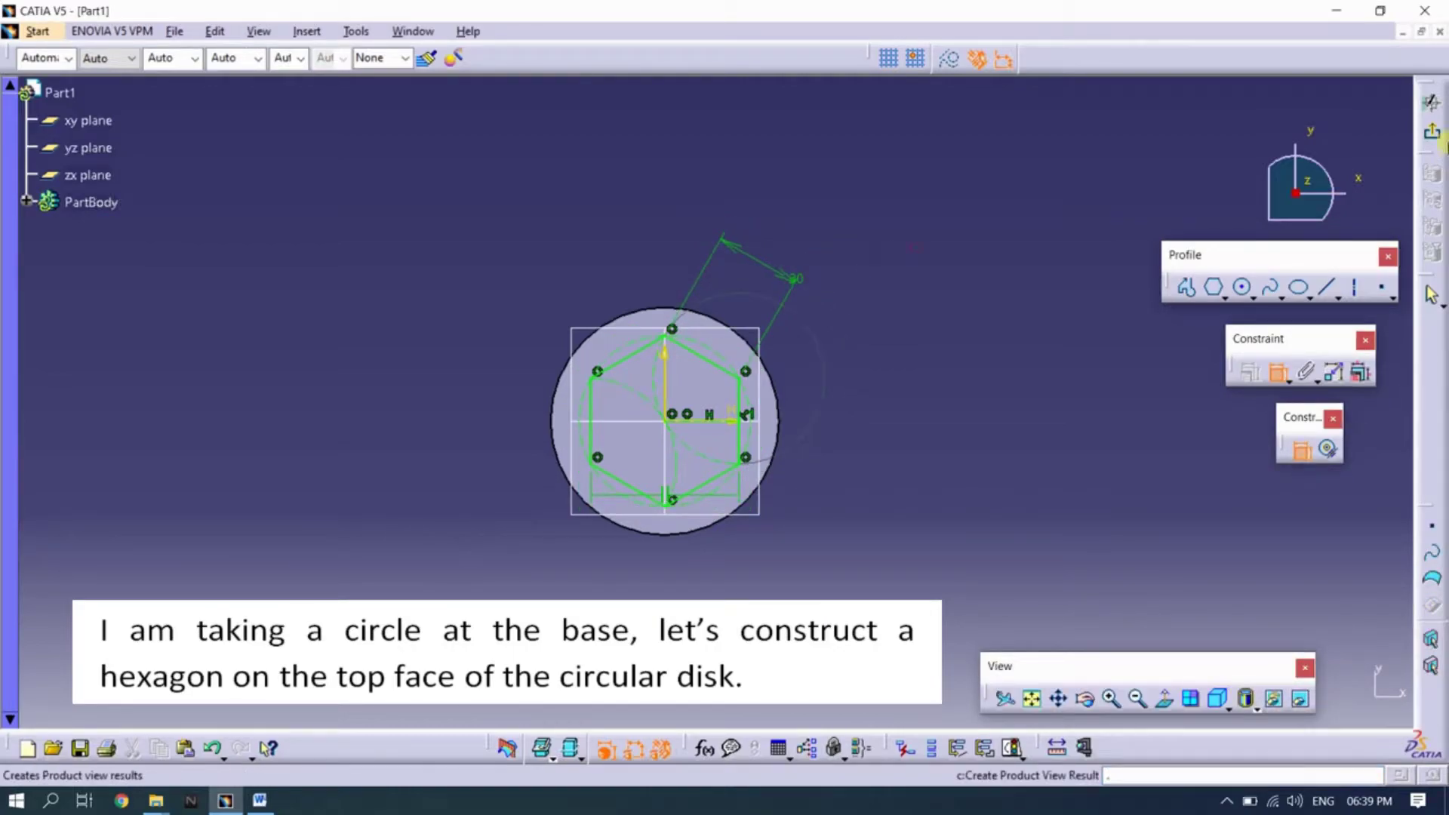
left_click(1434, 135)
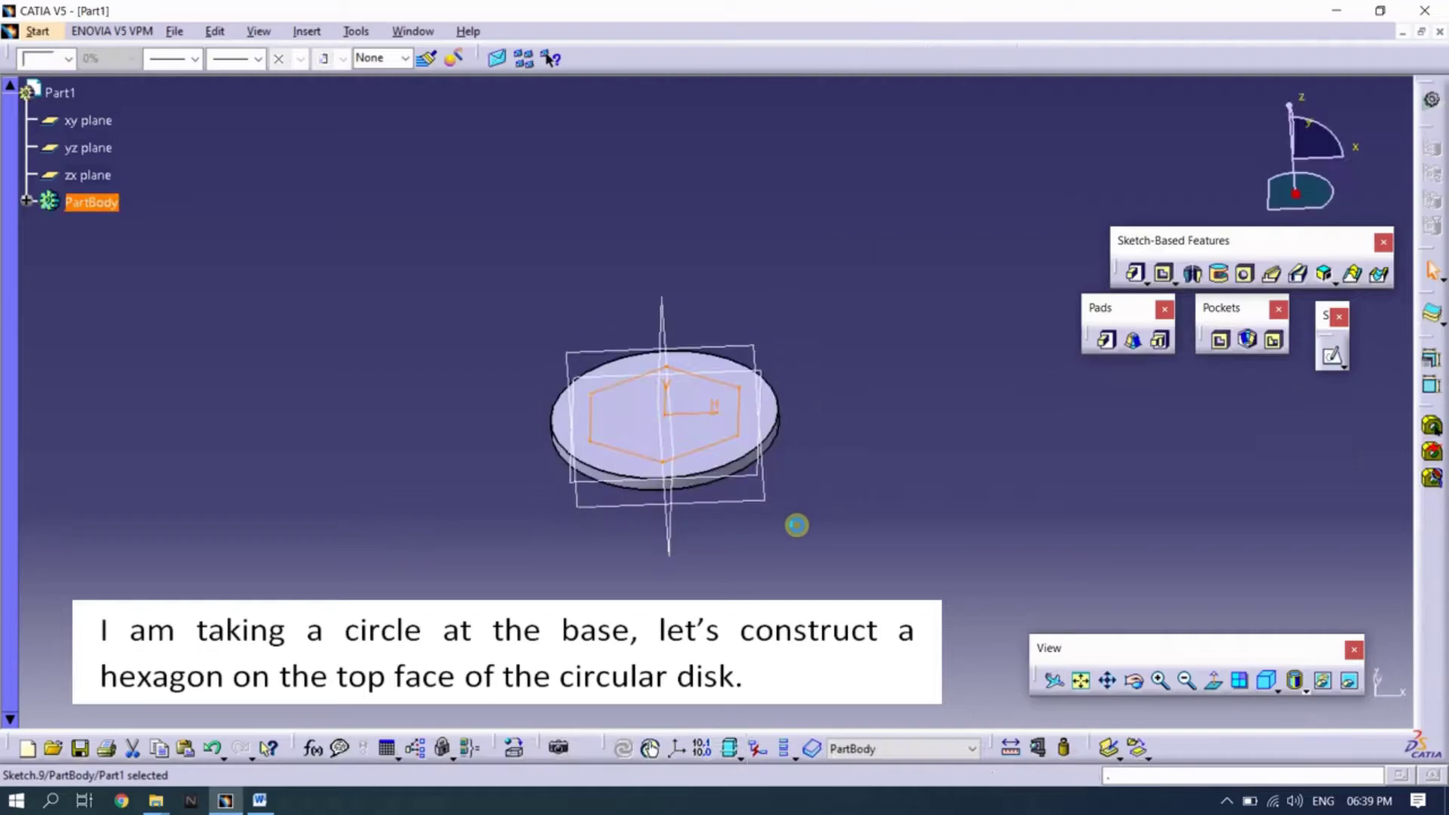
mouse_move(799, 524)
middle_mouse_down()
mouse_move(680, 569)
mouse_move(696, 528)
mouse_move(667, 586)
mouse_move(679, 573)
middle_mouse_up()
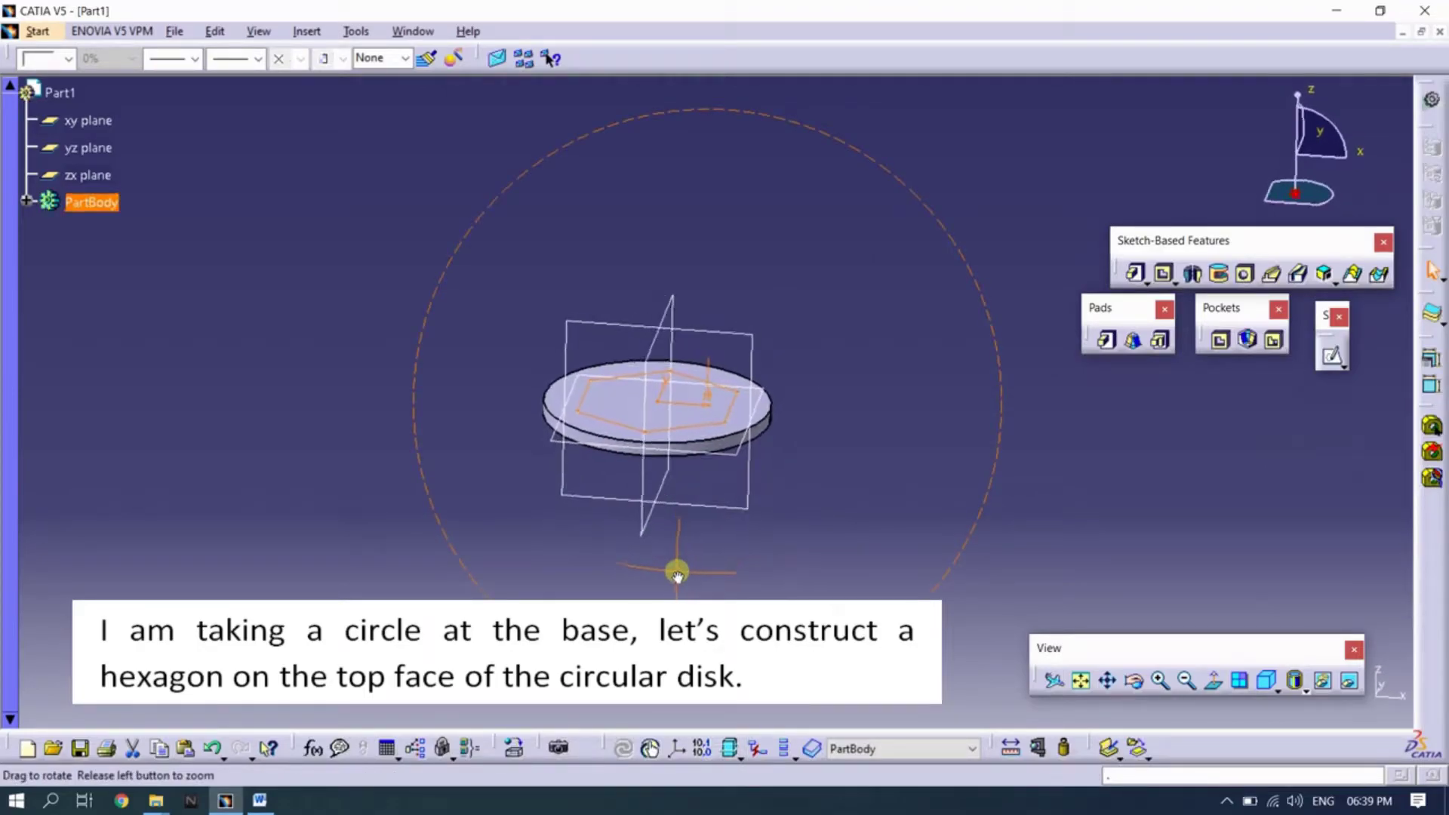
Define a drafted filleted pad on the hexagon: 50 mm length, disk face limit, 5° draft
left_click(1134, 344)
middle_click_drag(990, 460, 901, 481)
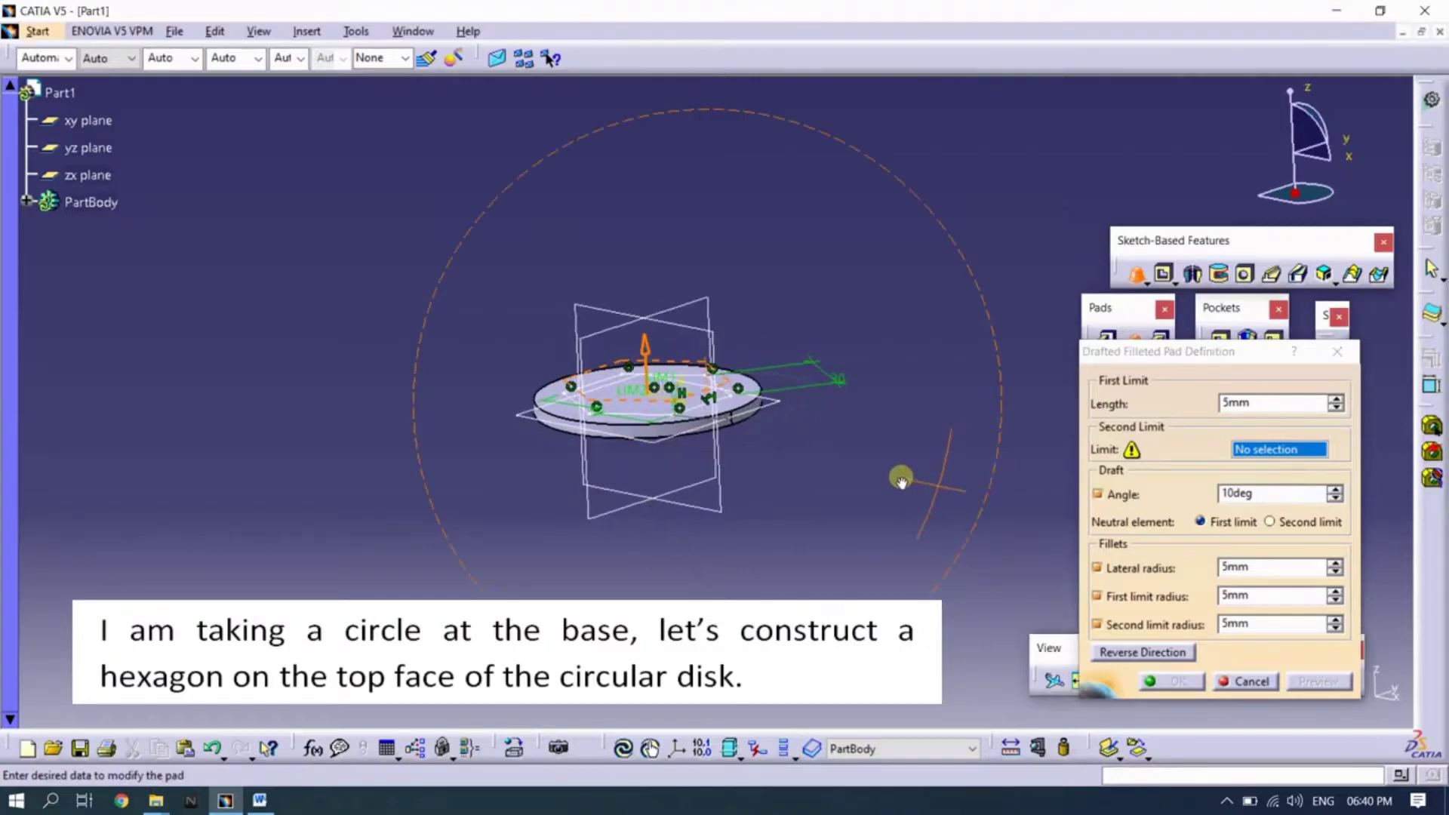
mouse_move(786, 516)
middle_mouse_down()
mouse_move(918, 518)
mouse_move(657, 528)
mouse_move(753, 576)
mouse_move(817, 498)
mouse_move(815, 453)
middle_mouse_up()
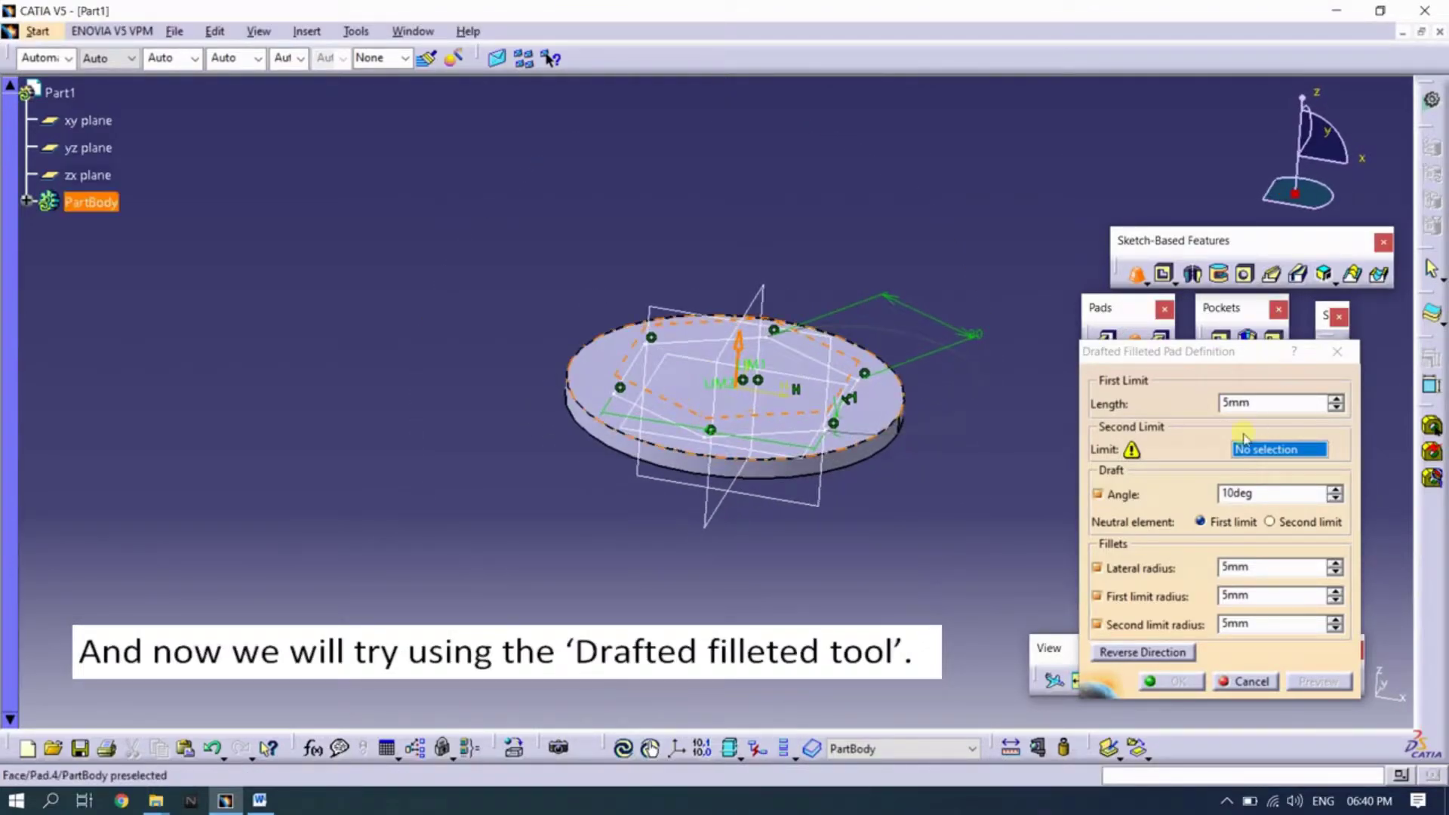
double_click(1269, 402)
type("50")
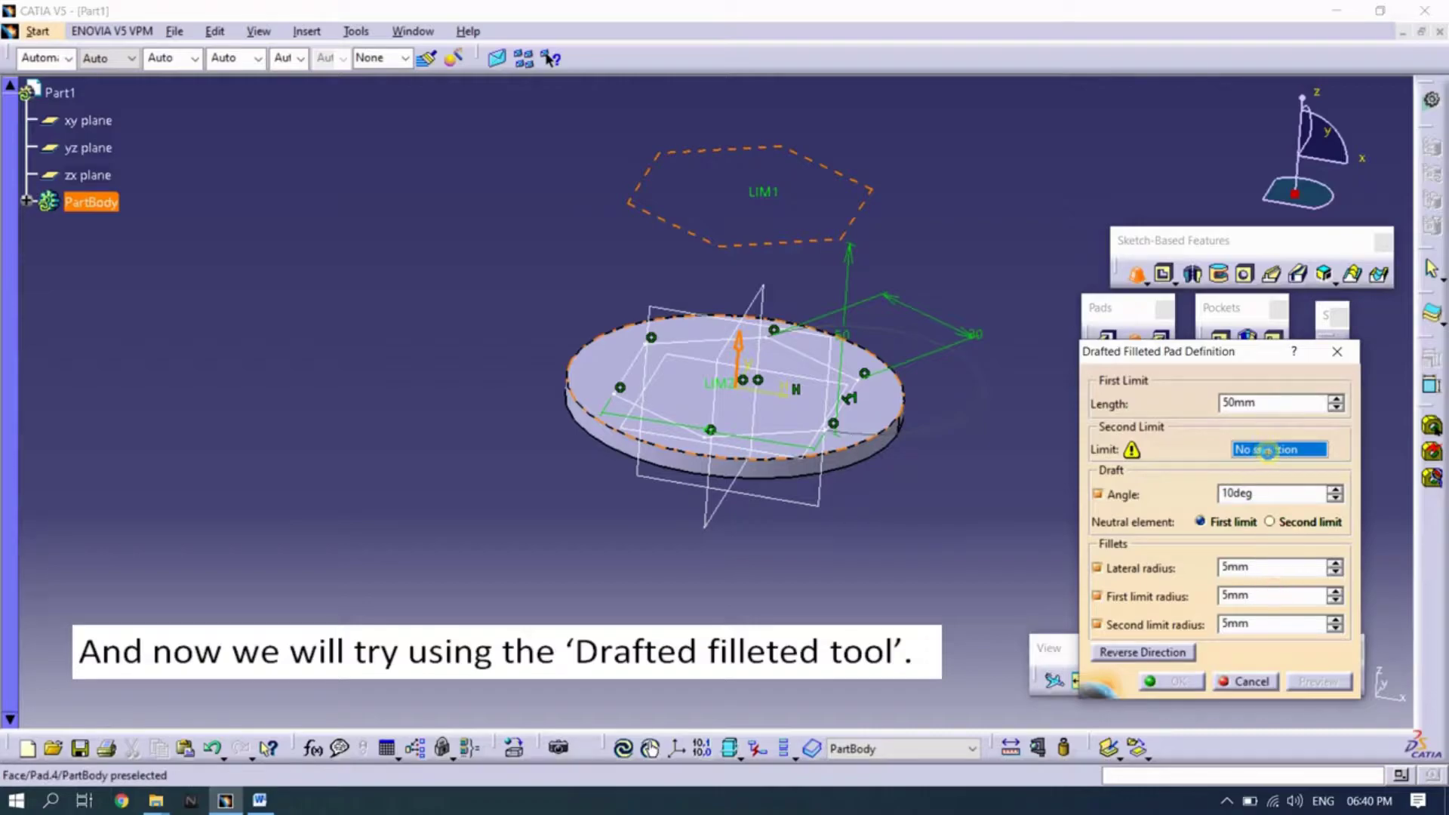
left_click(588, 348)
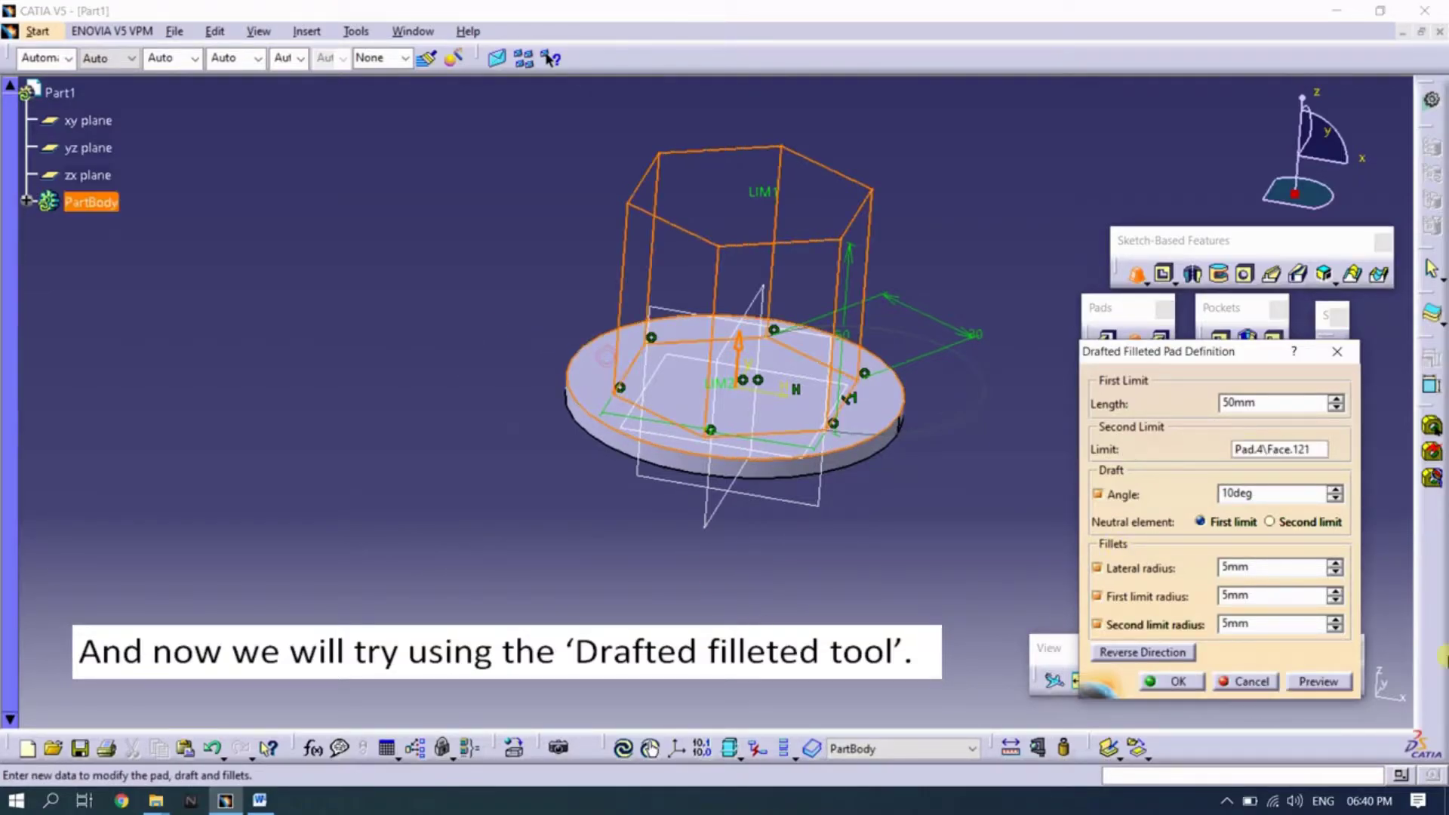
mouse_move(783, 570)
middle_mouse_down()
mouse_move(870, 562)
mouse_move(831, 569)
middle_mouse_up()
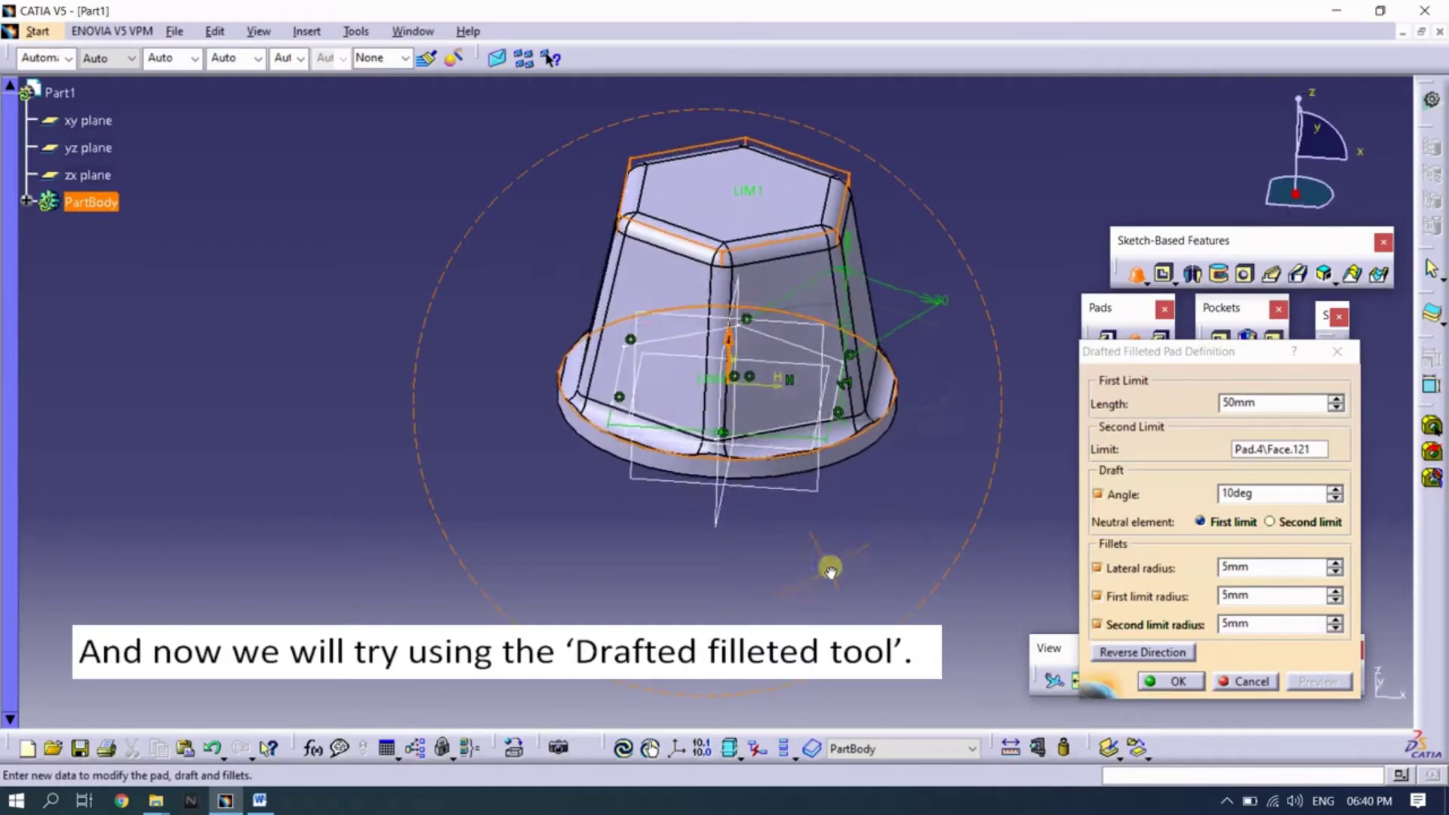
double_click(1259, 493)
type("5")
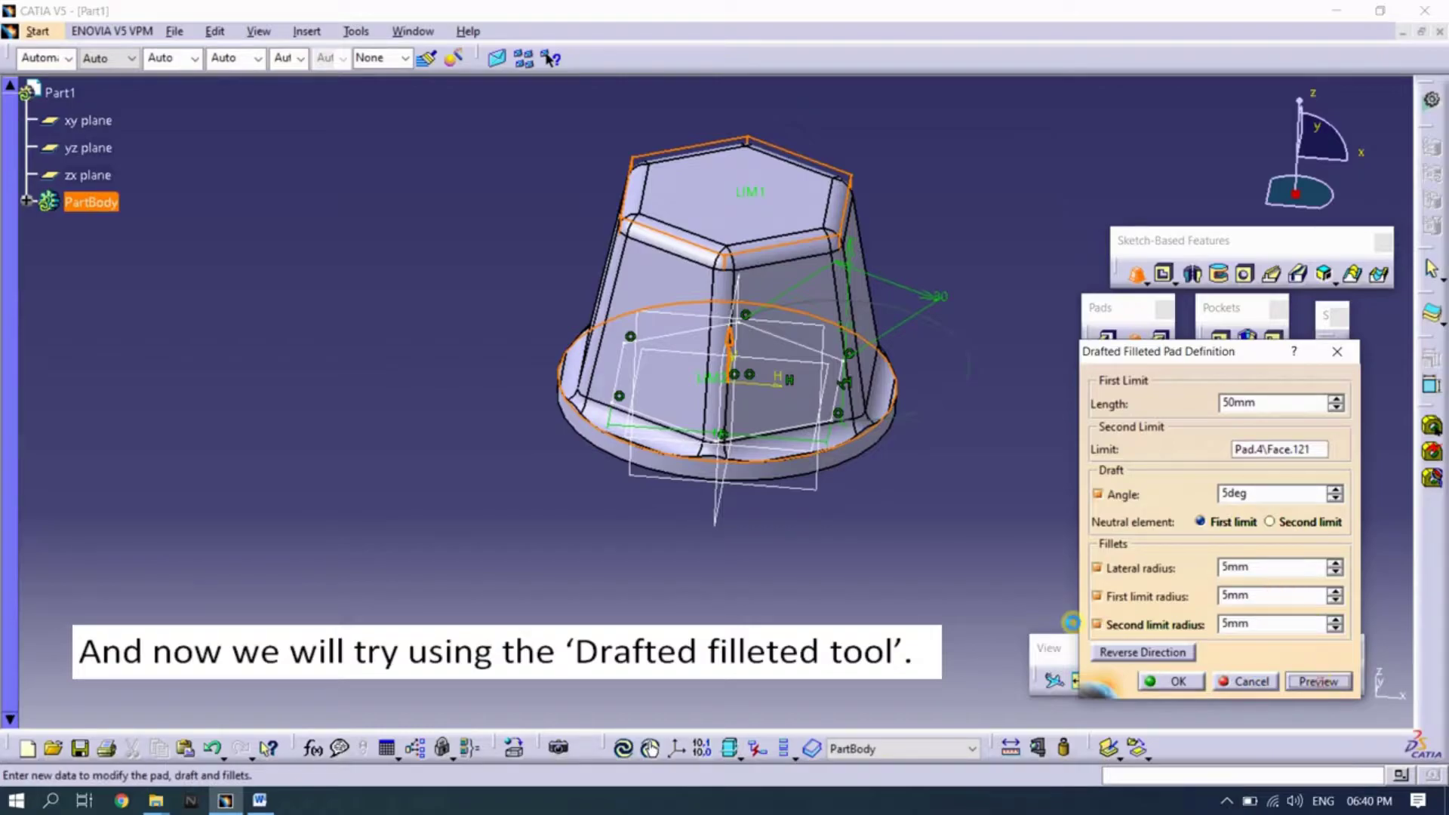
left_click(1318, 681)
Hide the xy, yz and zx reference planes
mouse_move(734, 496)
middle_mouse_down()
mouse_move(862, 463)
mouse_move(687, 596)
middle_mouse_up()
middle_click_drag(899, 478, 785, 316)
mouse_move(528, 272)
middle_mouse_down()
mouse_move(676, 291)
mouse_move(679, 323)
mouse_move(667, 307)
middle_mouse_up()
right_click(103, 115)
left_click(140, 172)
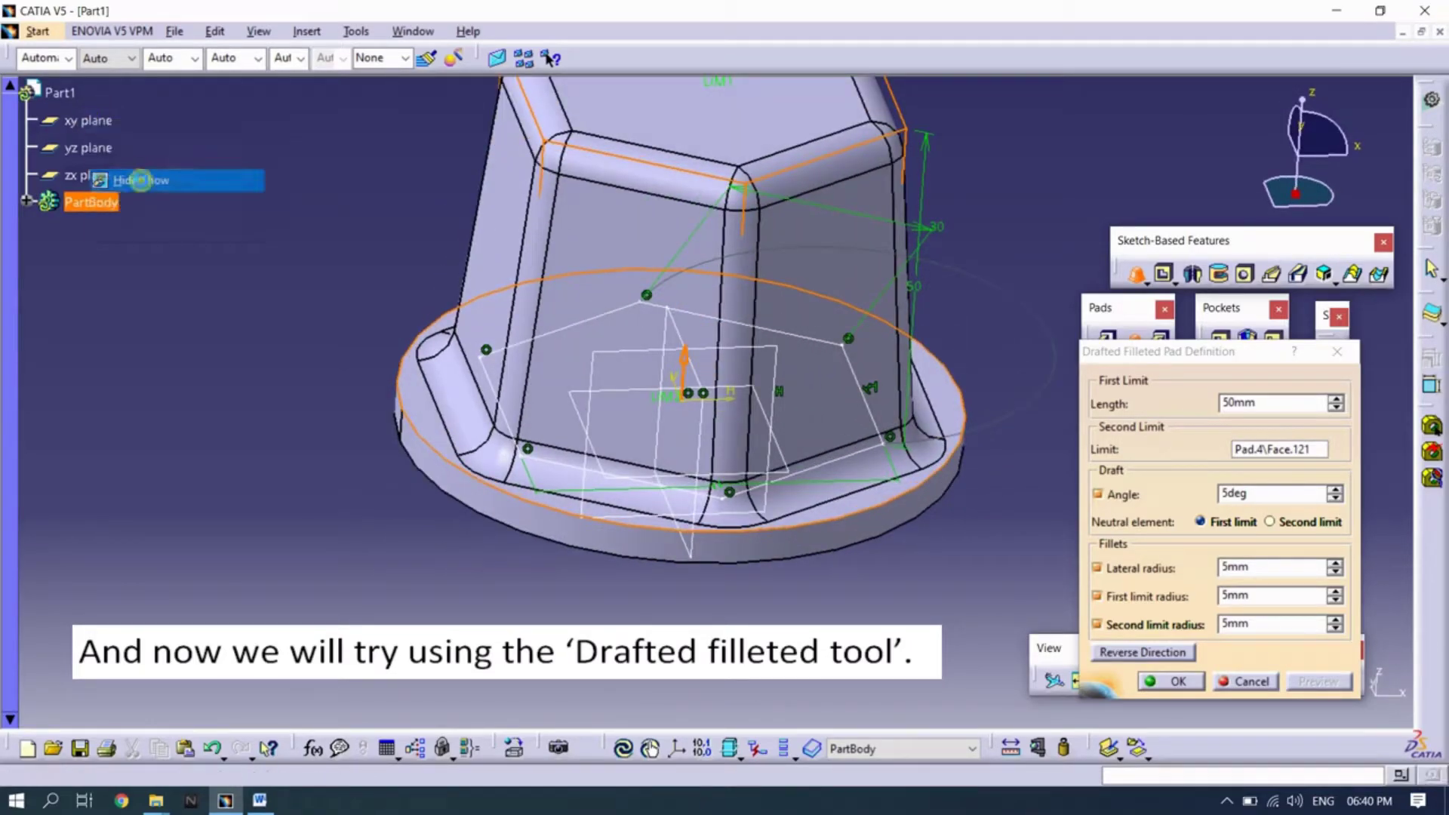
right_click(91, 148)
left_click(143, 204)
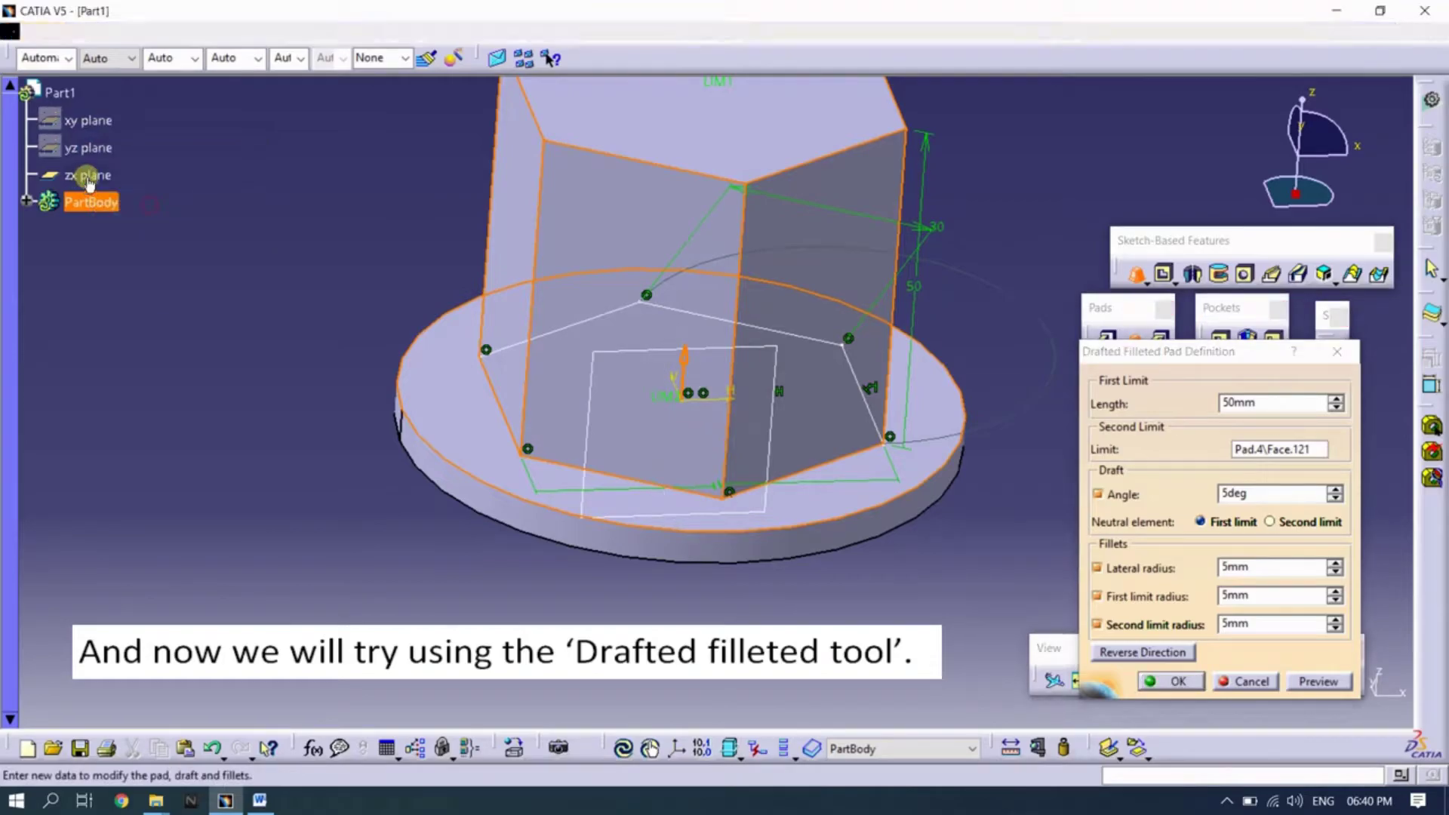
right_click(90, 175)
left_click(154, 237)
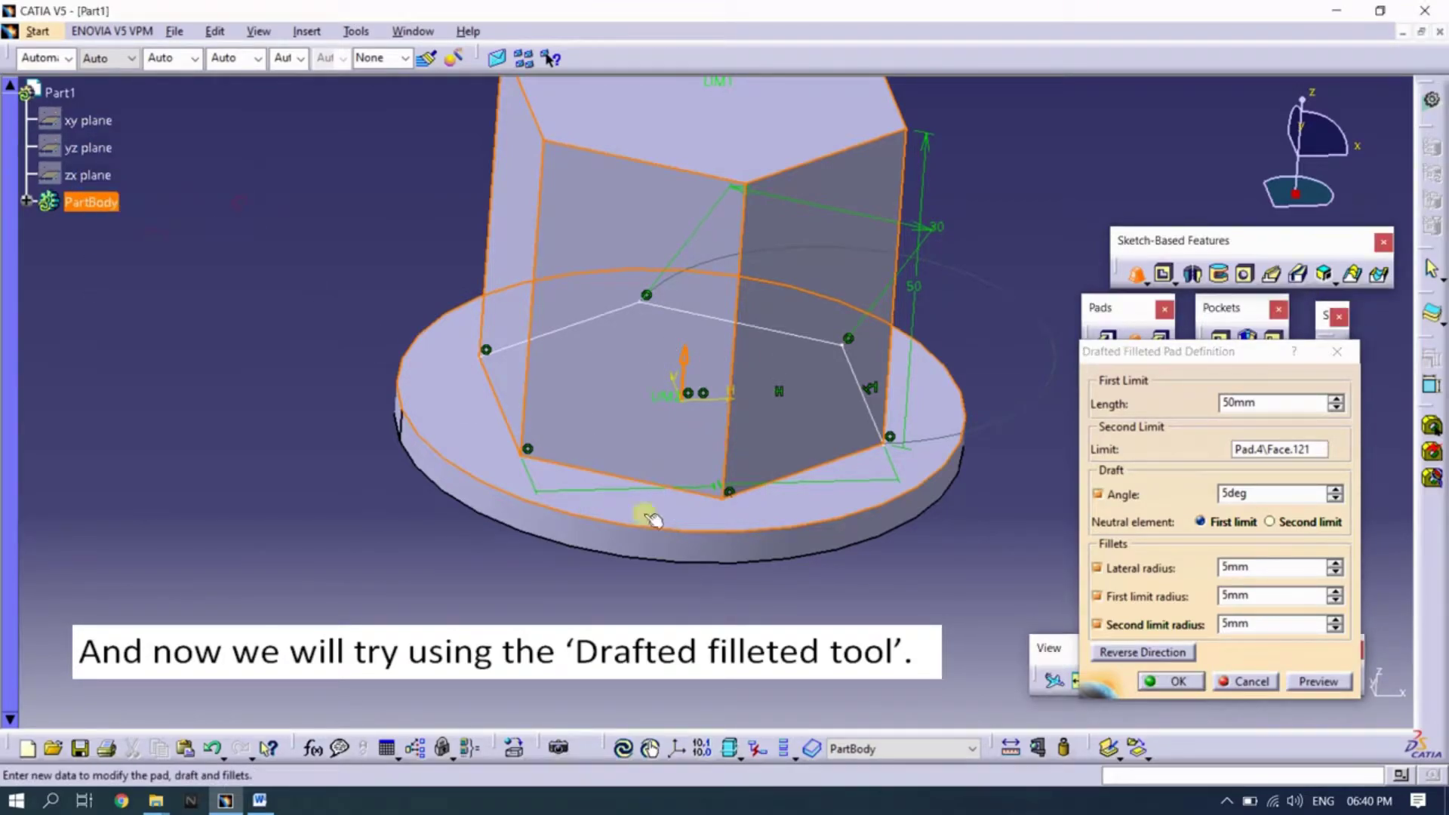
Refresh the drafted filleted pad preview and view the whole part
middle_click_drag(647, 511, 1094, 690)
left_click(1302, 682)
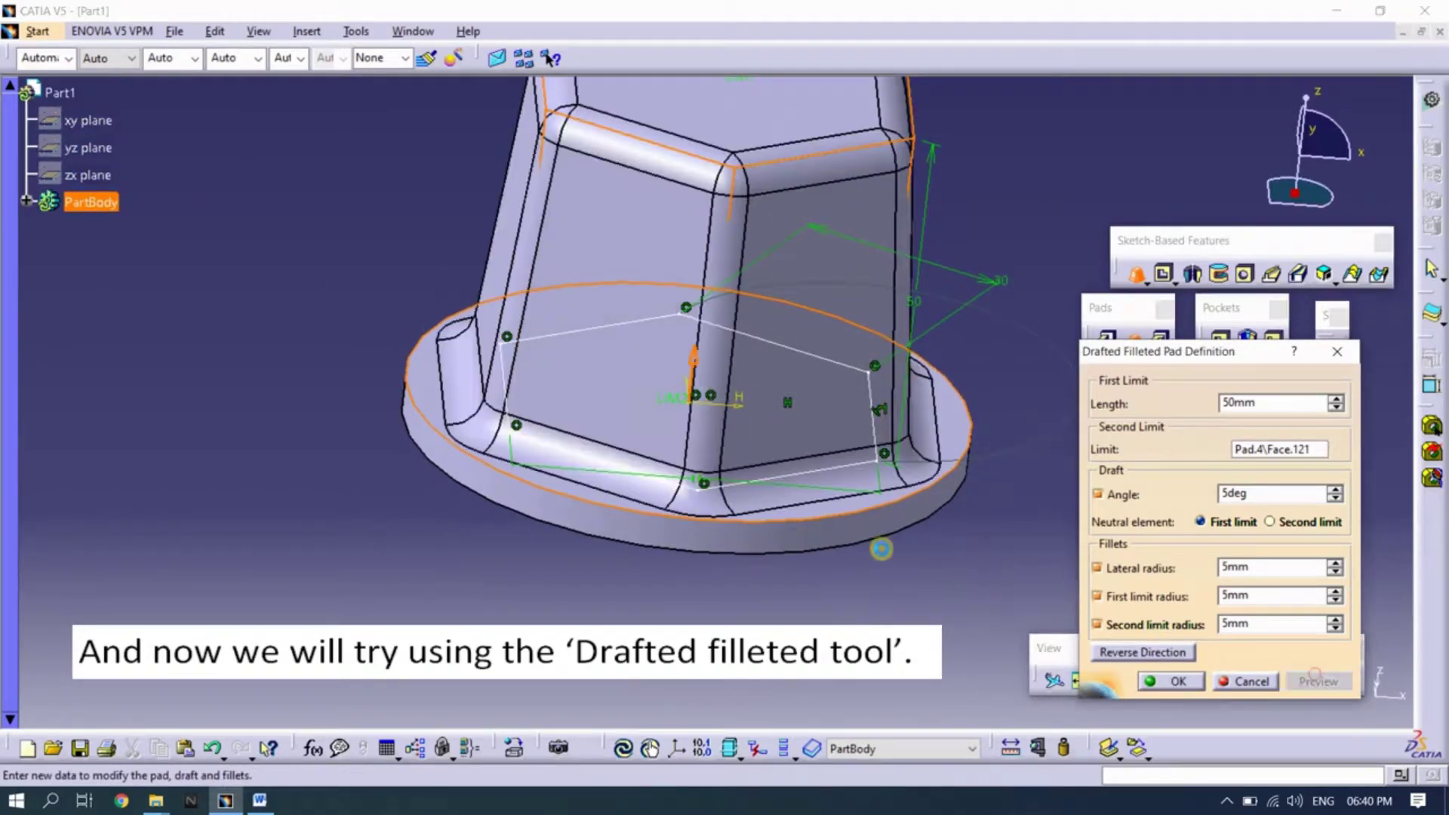
middle_click_drag(585, 401, 551, 501)
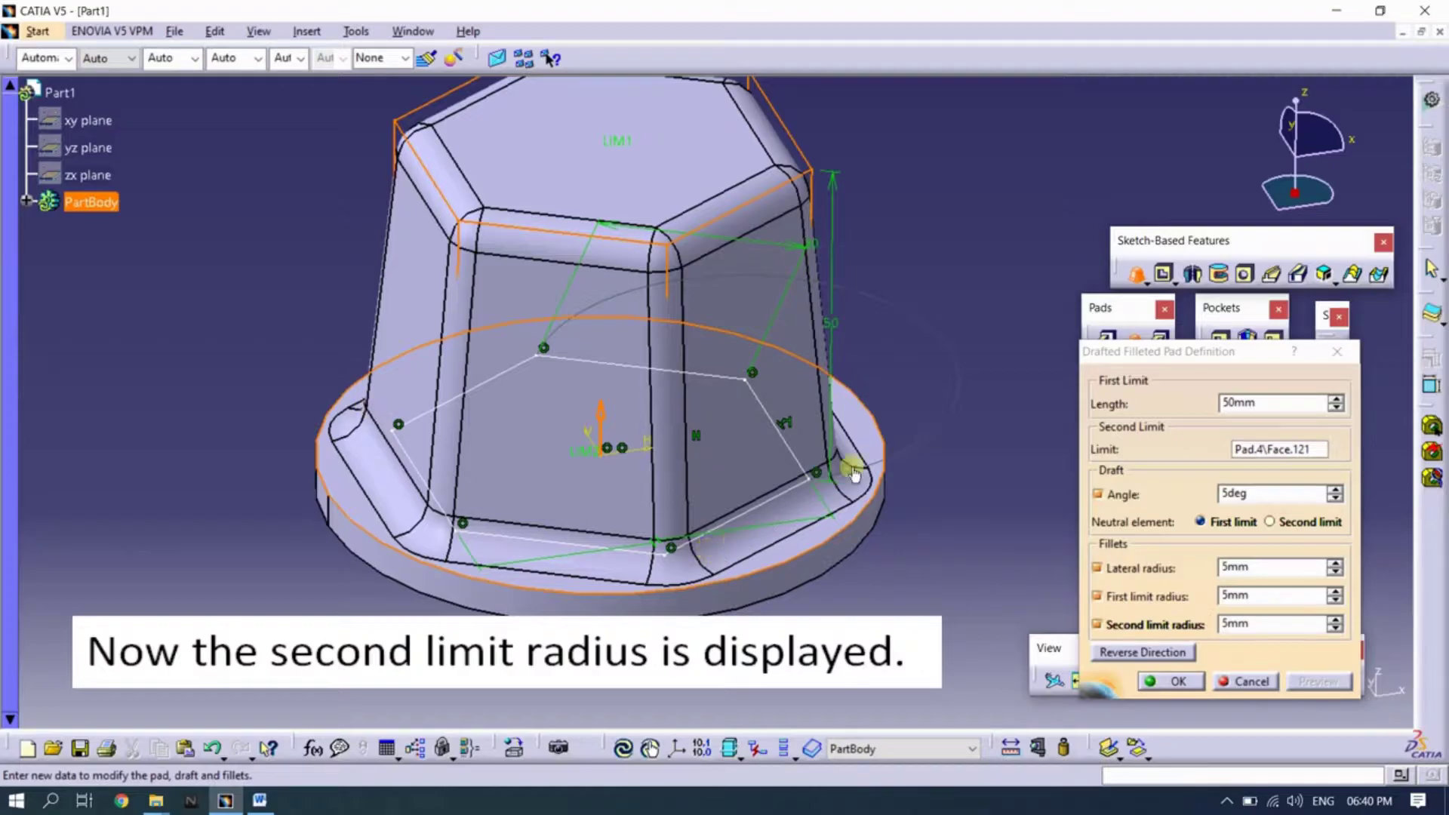
mouse_move(863, 544)
middle_mouse_down()
mouse_move(689, 596)
mouse_move(739, 537)
middle_mouse_up()
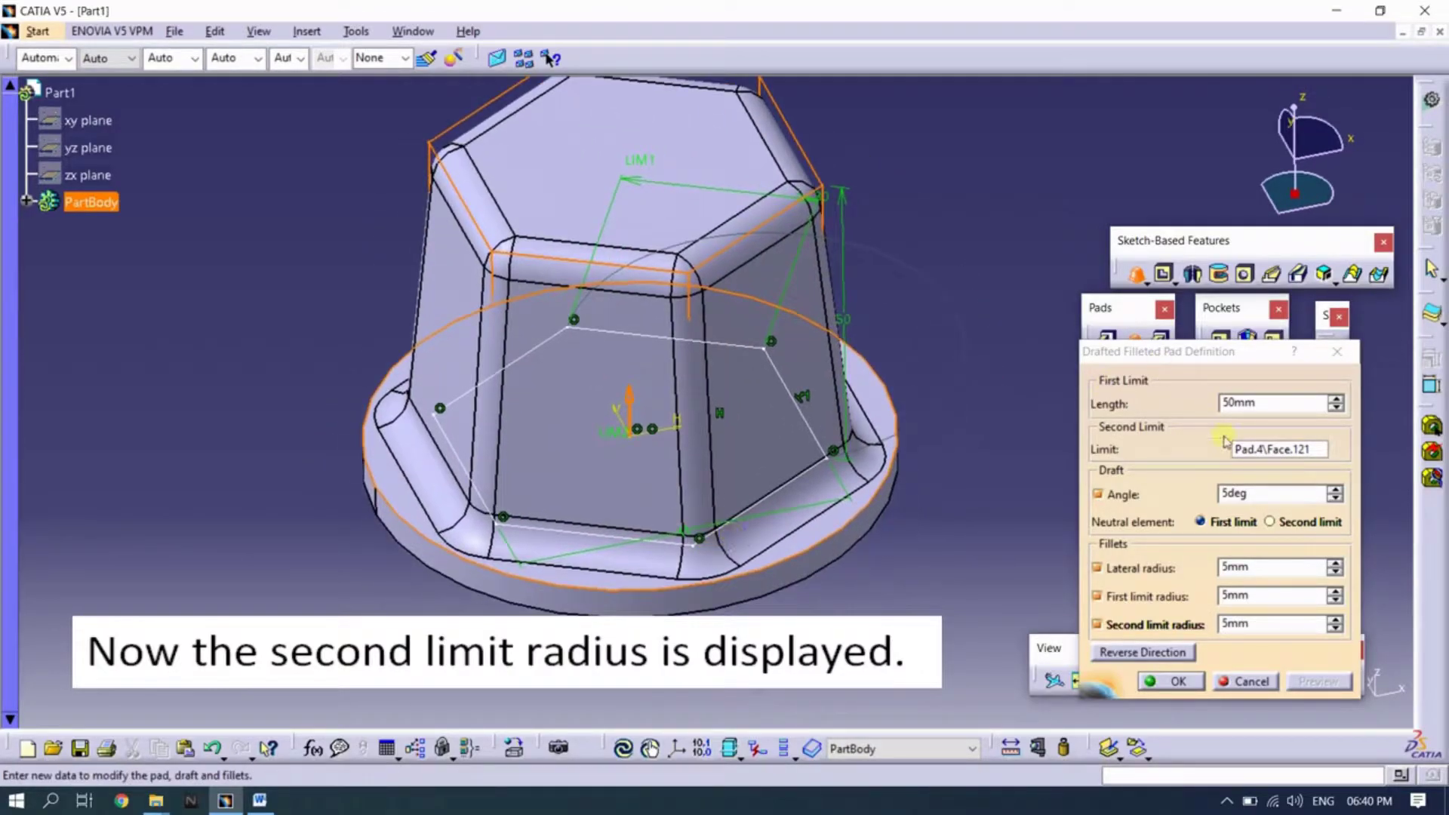
Try the disk's bottom face as the pad's second limit and preview the result
left_click(1287, 447)
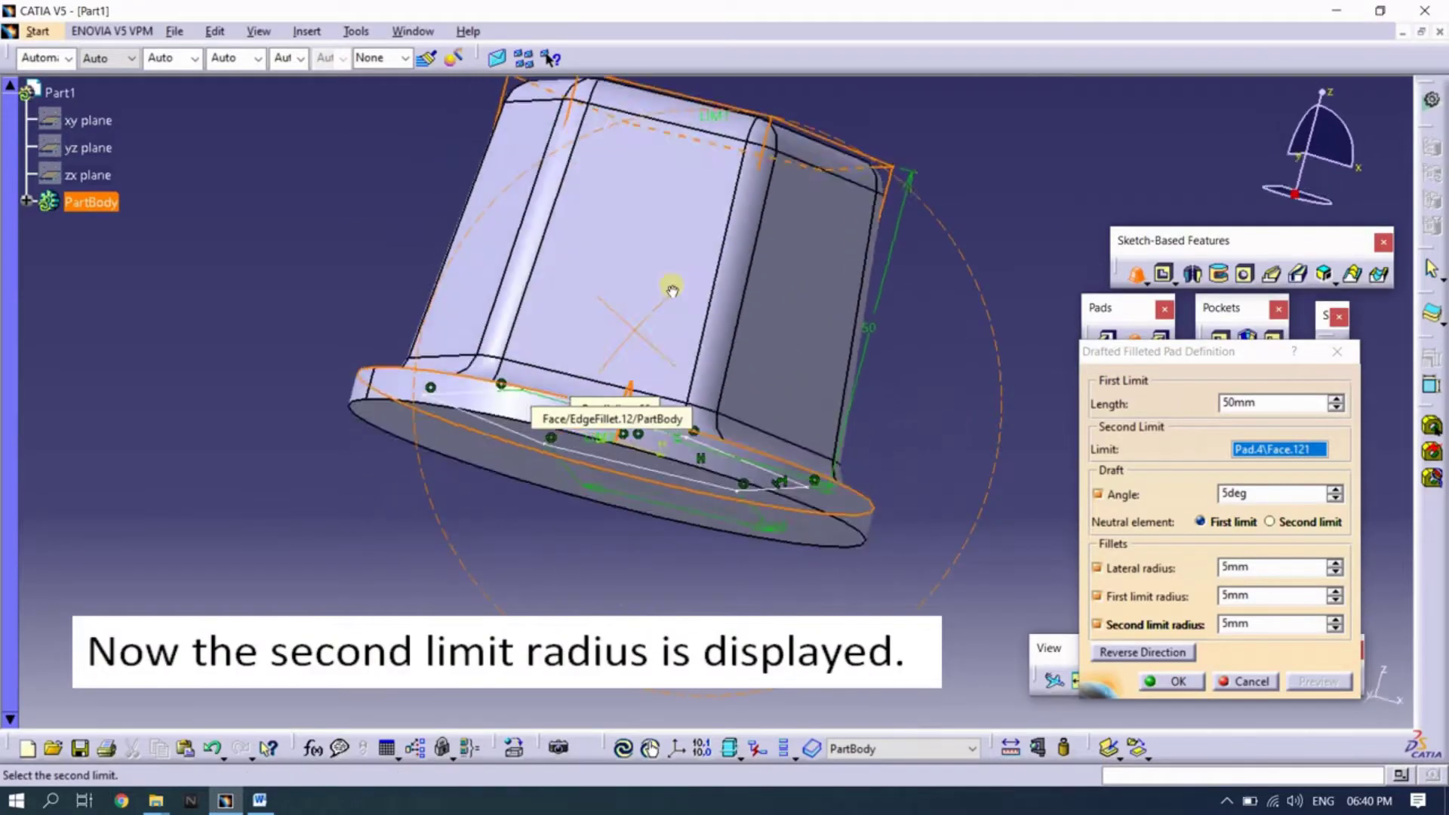
mouse_move(845, 593)
middle_mouse_down()
mouse_move(637, 350)
mouse_move(596, 445)
middle_mouse_up()
left_click(601, 361)
left_click(1328, 679)
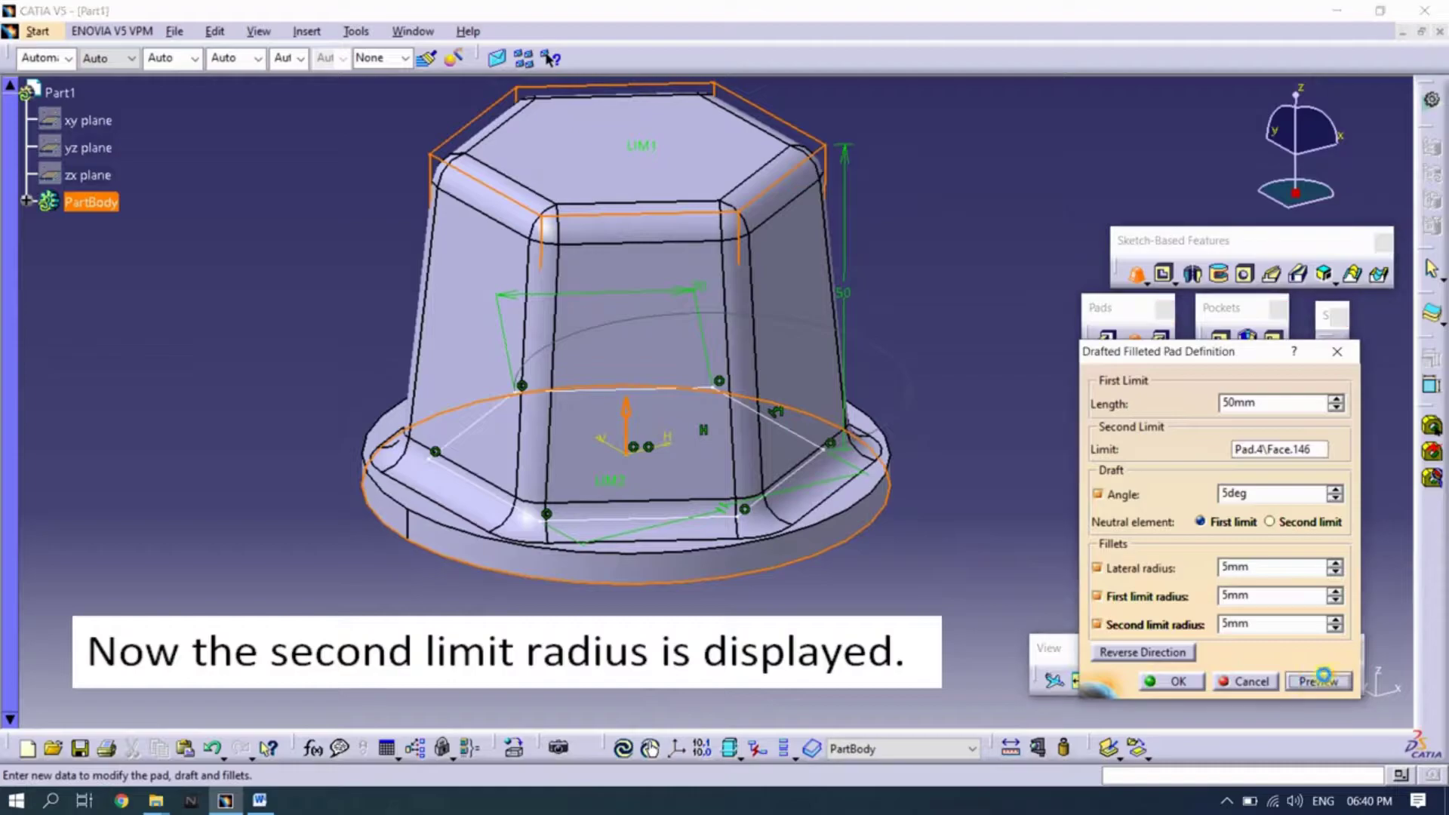
mouse_move(753, 566)
middle_mouse_down()
mouse_move(649, 398)
mouse_move(773, 178)
middle_mouse_up()
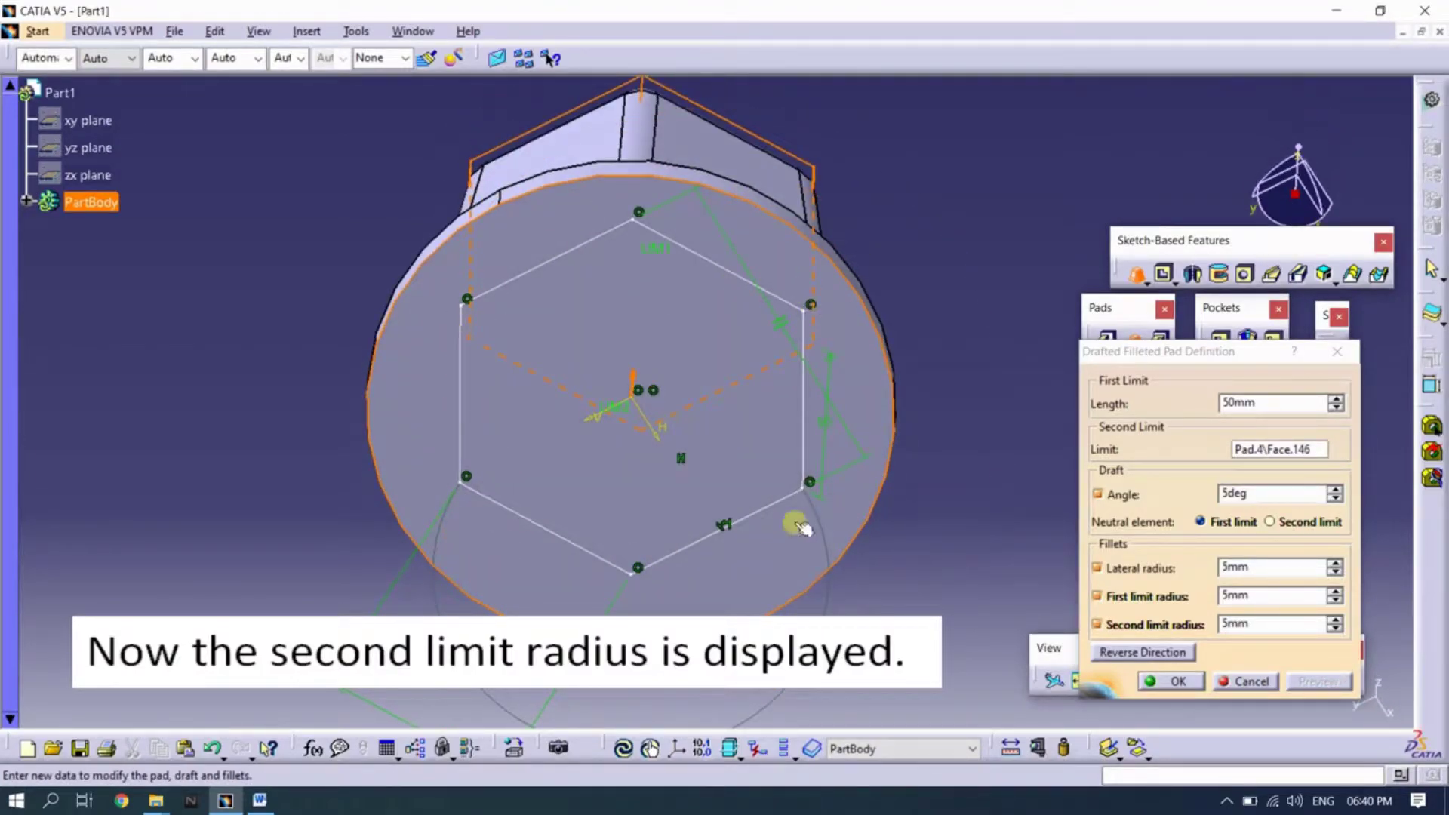
mouse_move(800, 526)
middle_mouse_down()
mouse_move(680, 615)
mouse_move(592, 593)
middle_mouse_up()
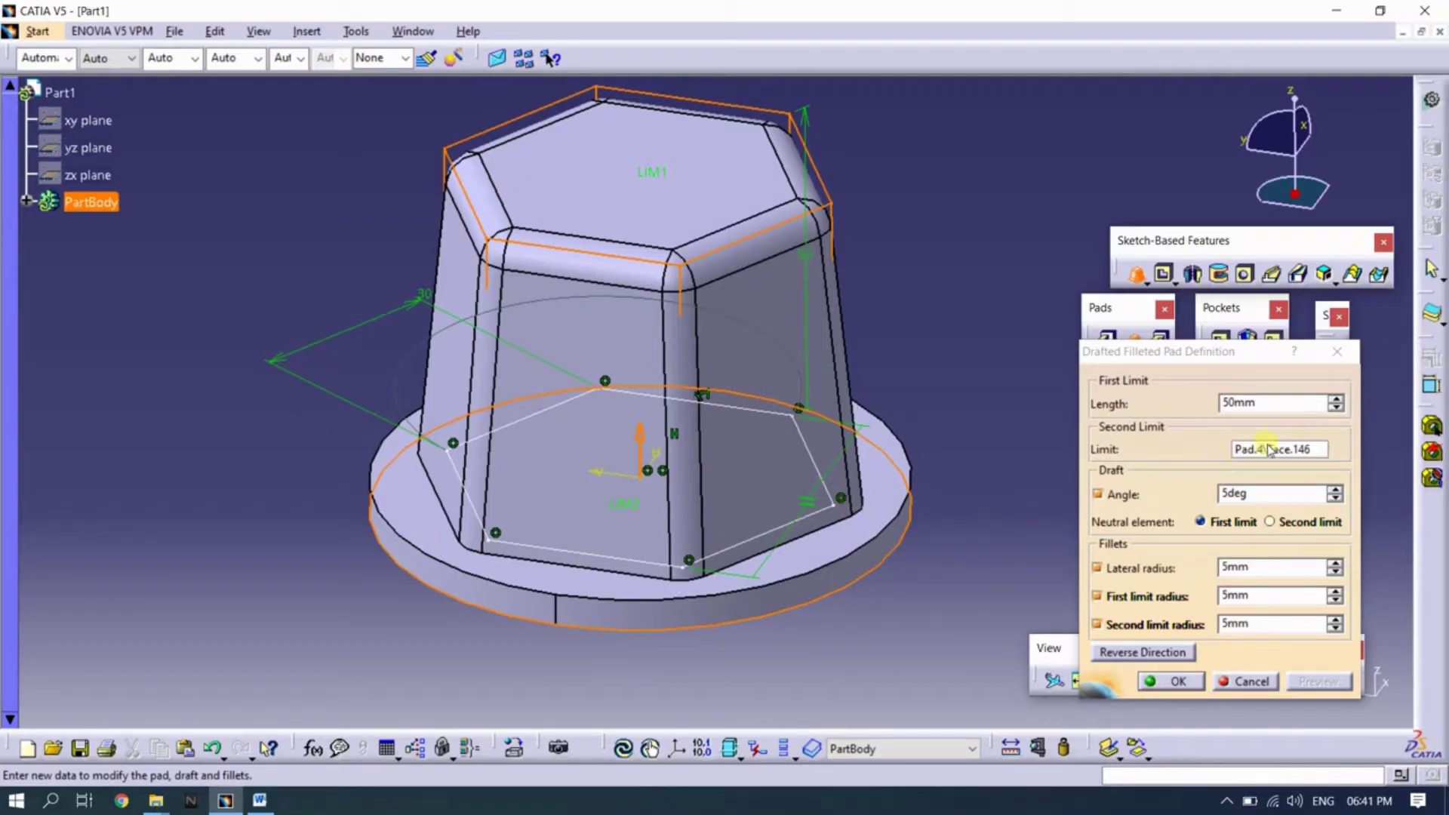
Reselect the disk's top face (Face.155) as second limit and preview the rounded base
left_click(425, 494)
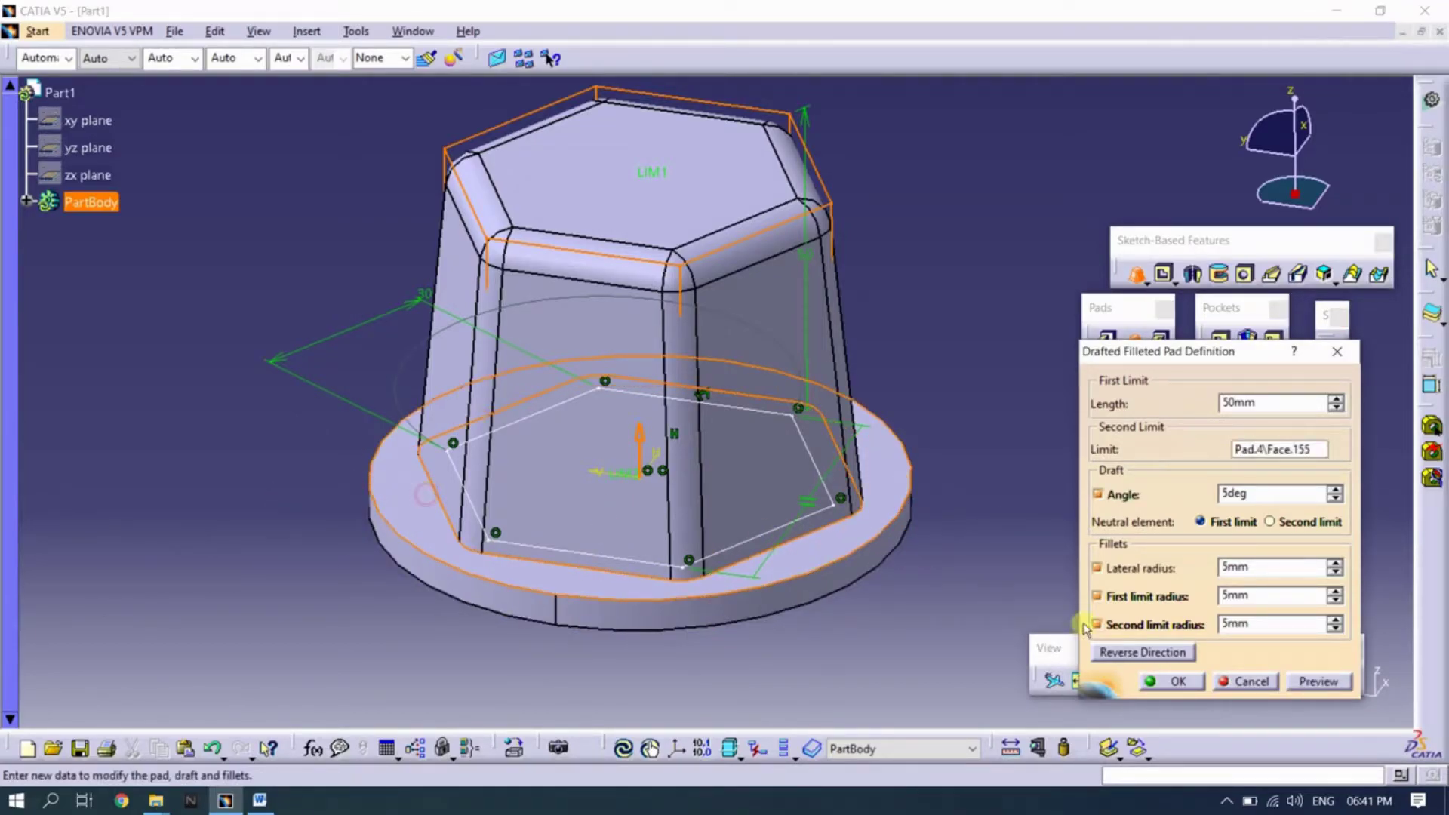
left_click(1314, 682)
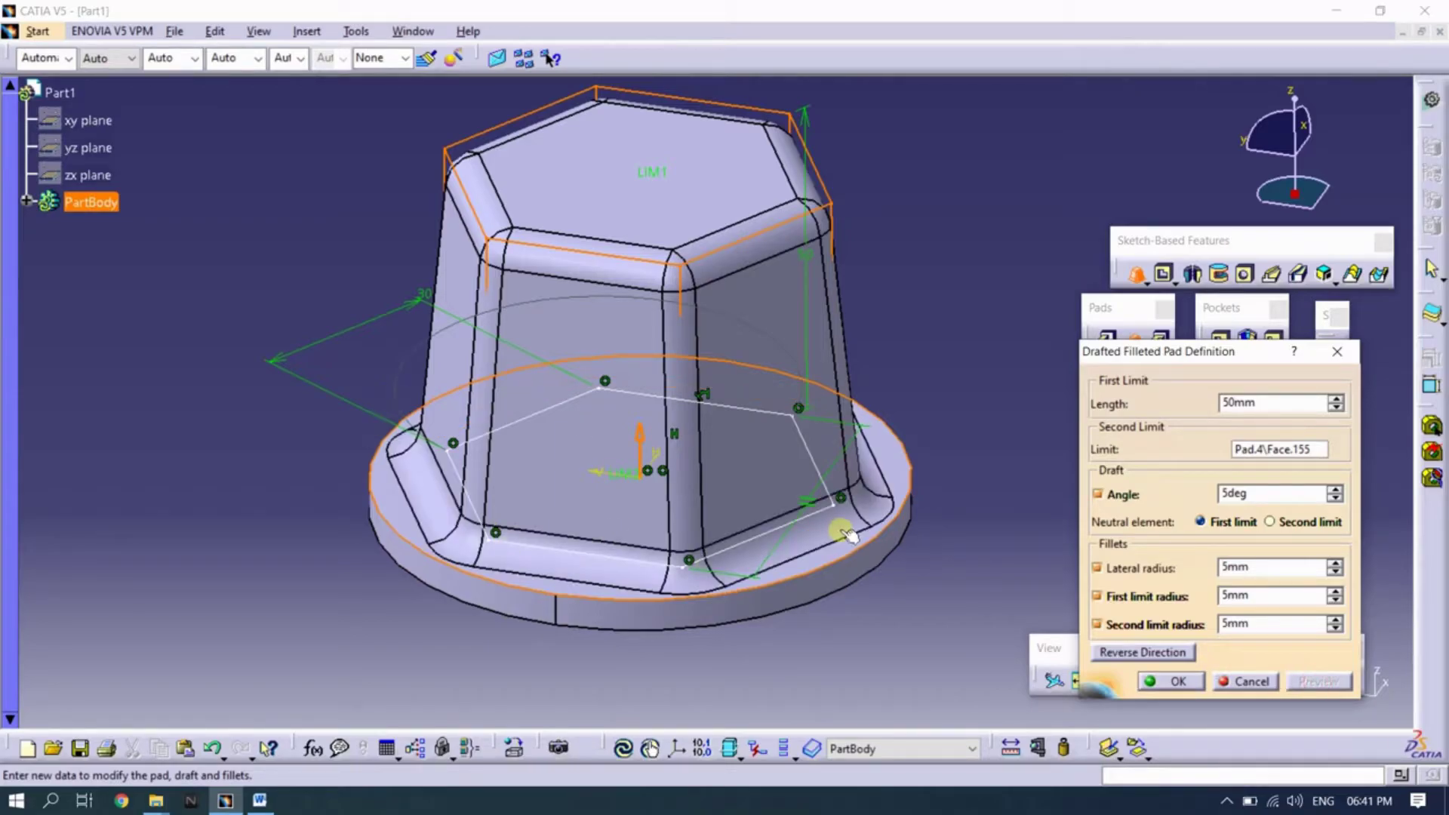
scroll(754, 526, "down", 3)
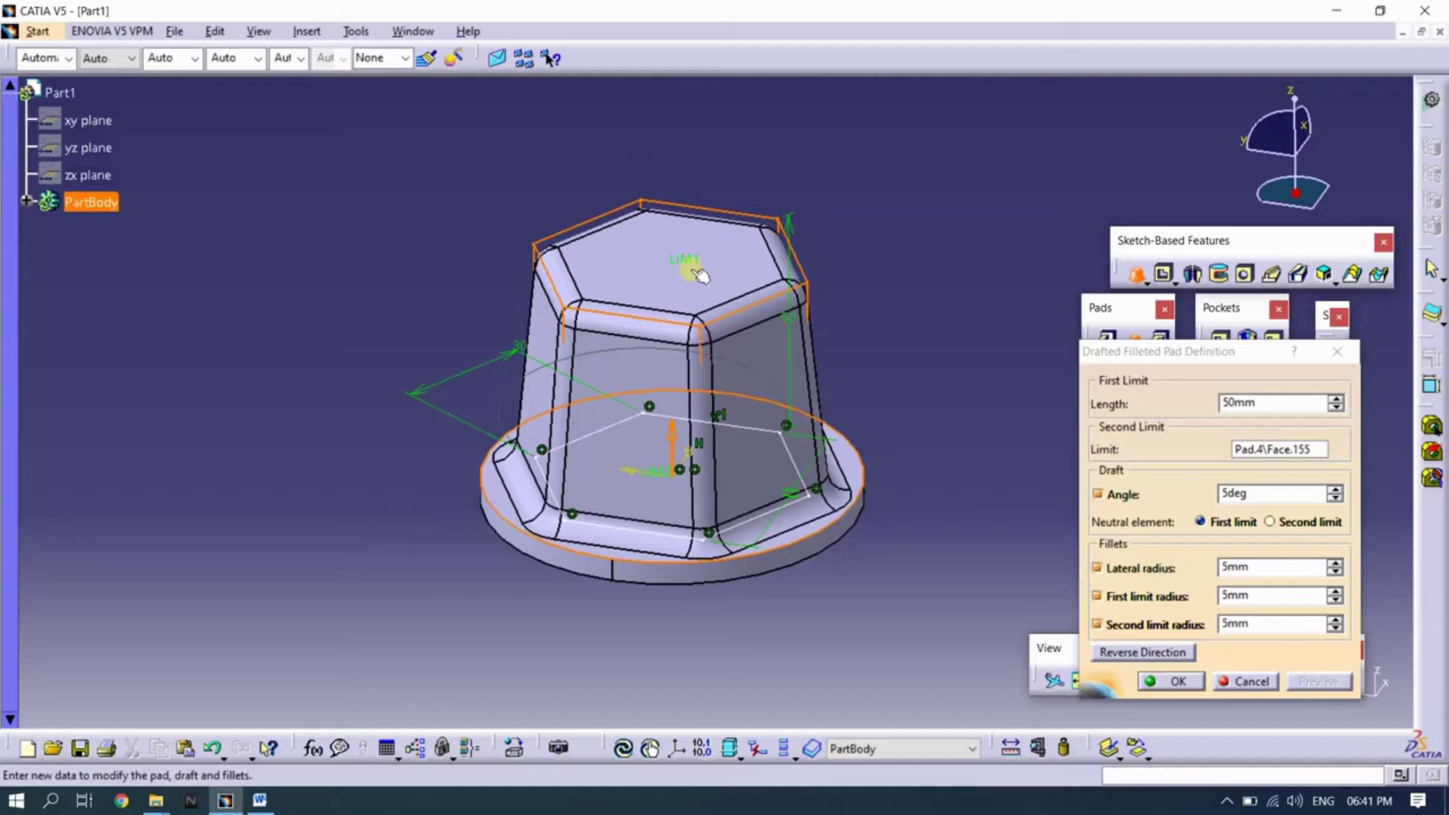
Set the first limit fillet radius to 10 mm and the draft angle to -8°
double_click(1224, 597)
type("10")
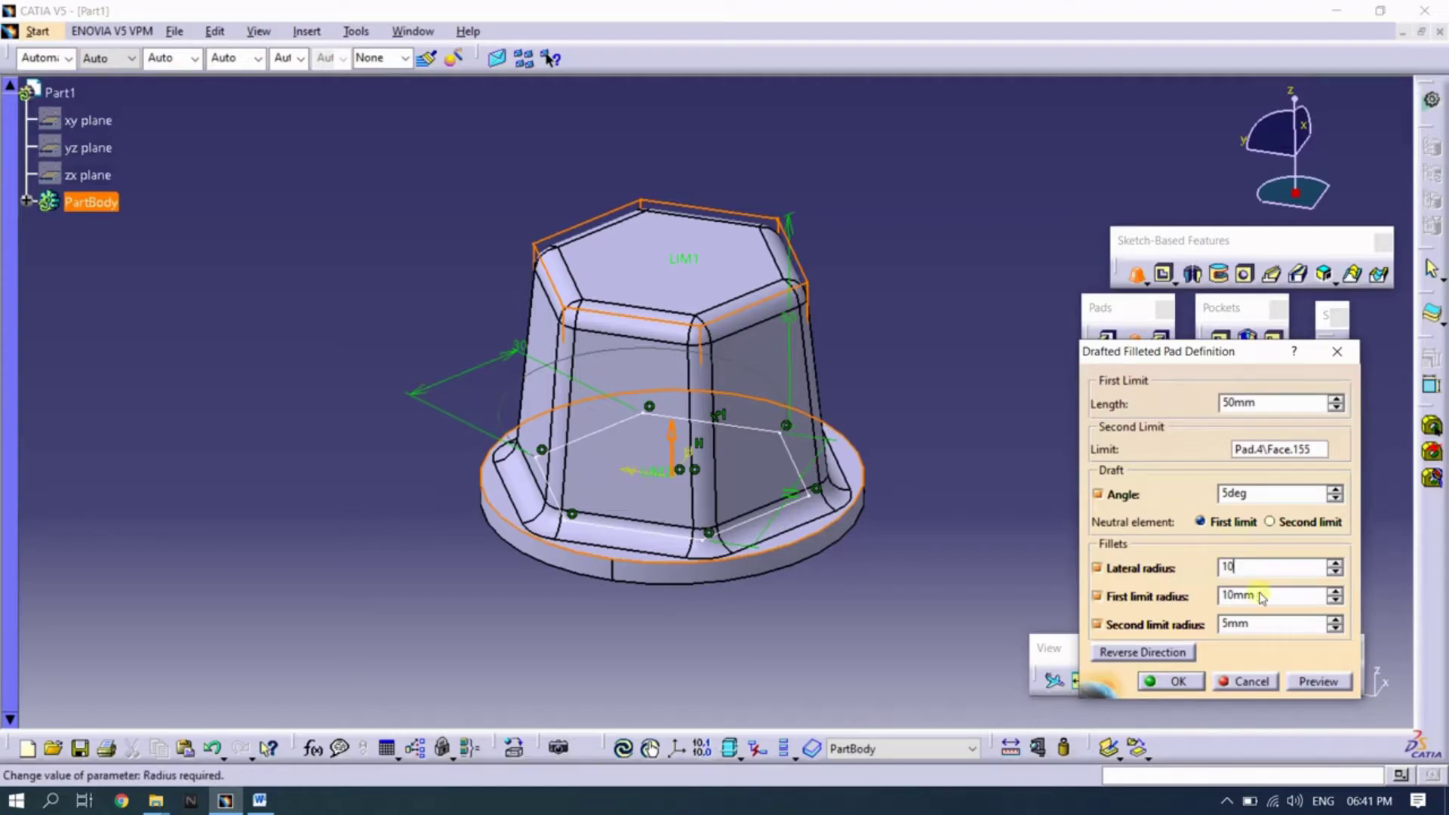
left_click(1315, 682)
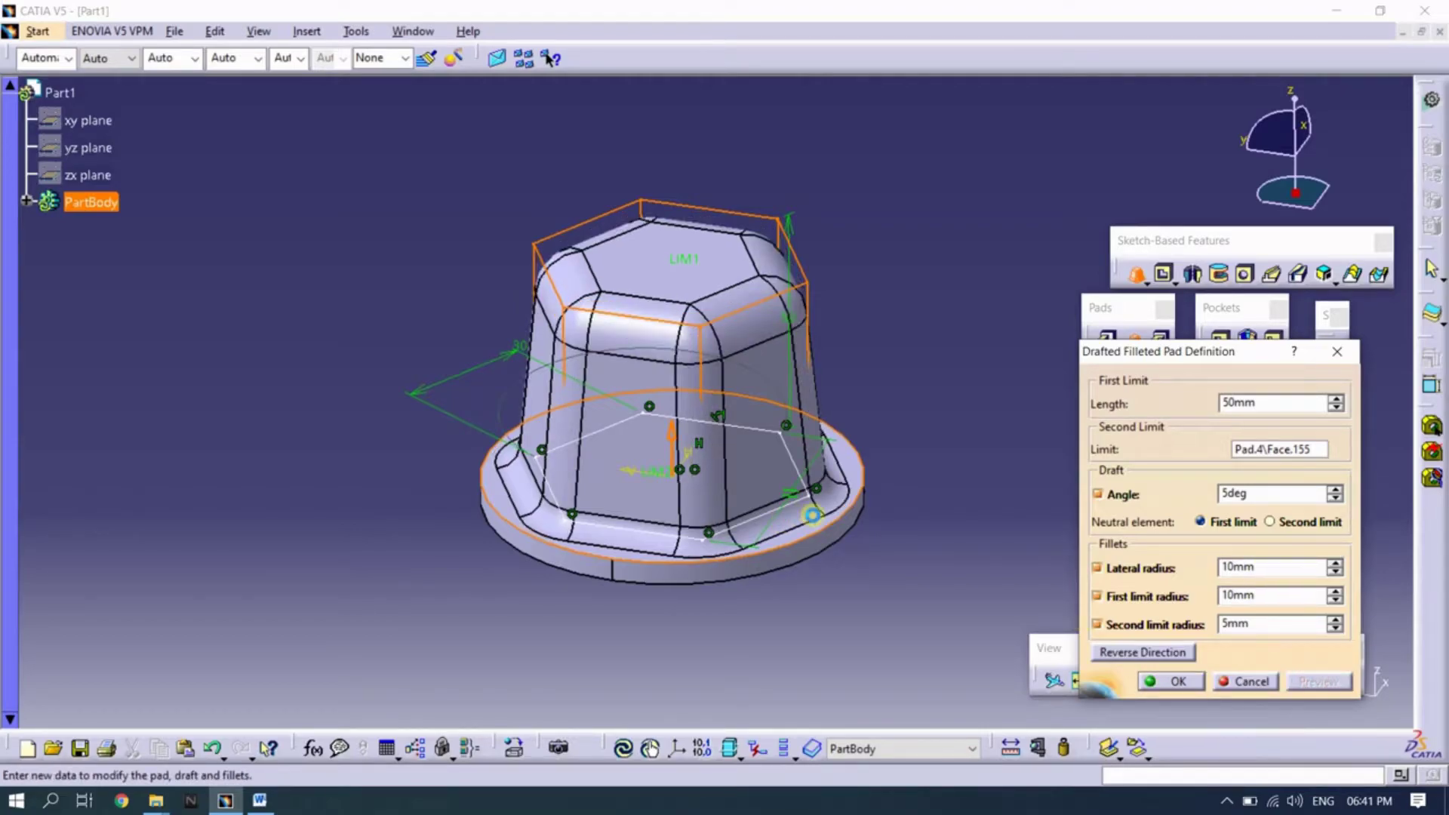
middle_click_drag(693, 472, 700, 514)
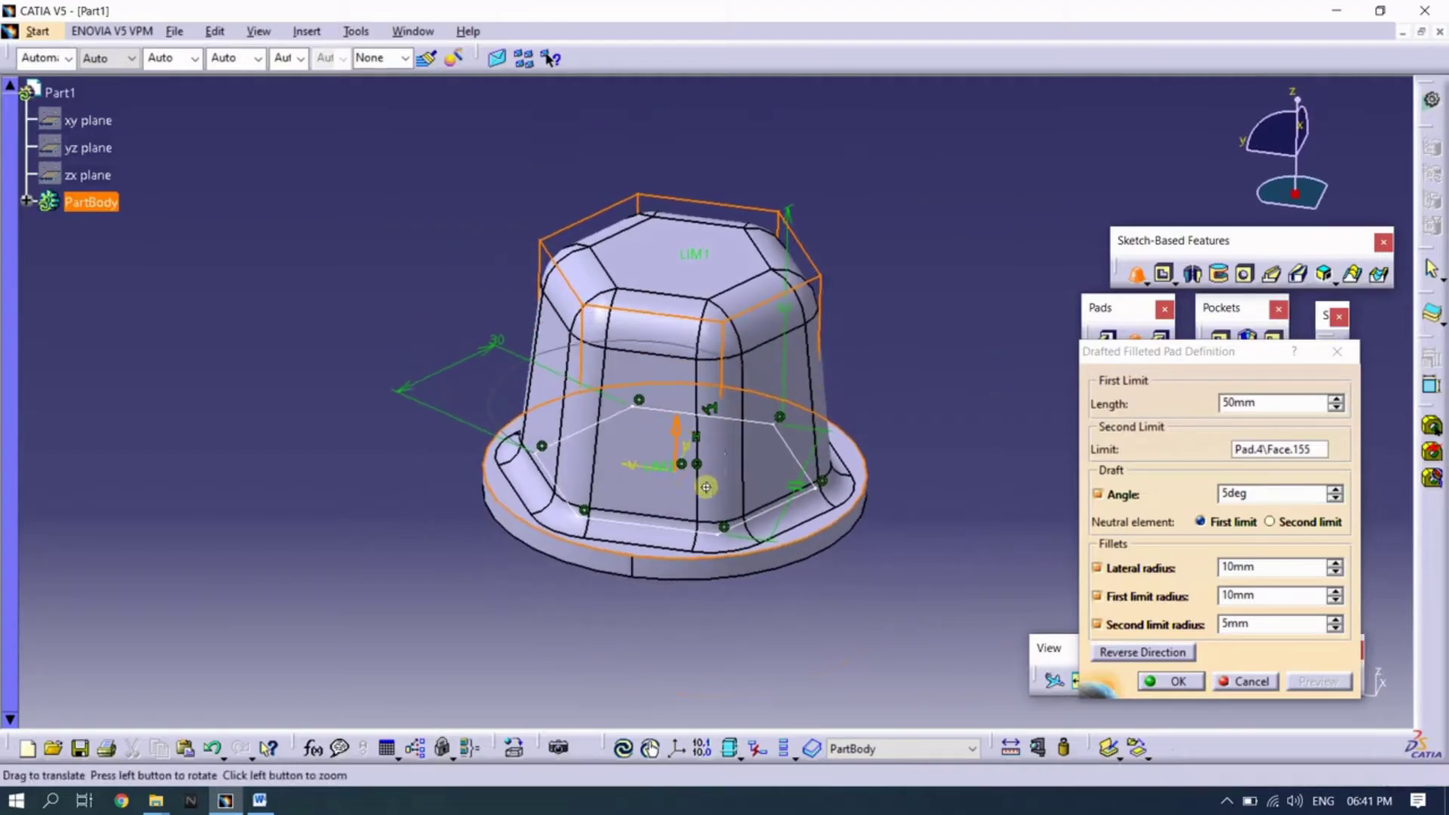
double_click(1272, 495)
type("-8")
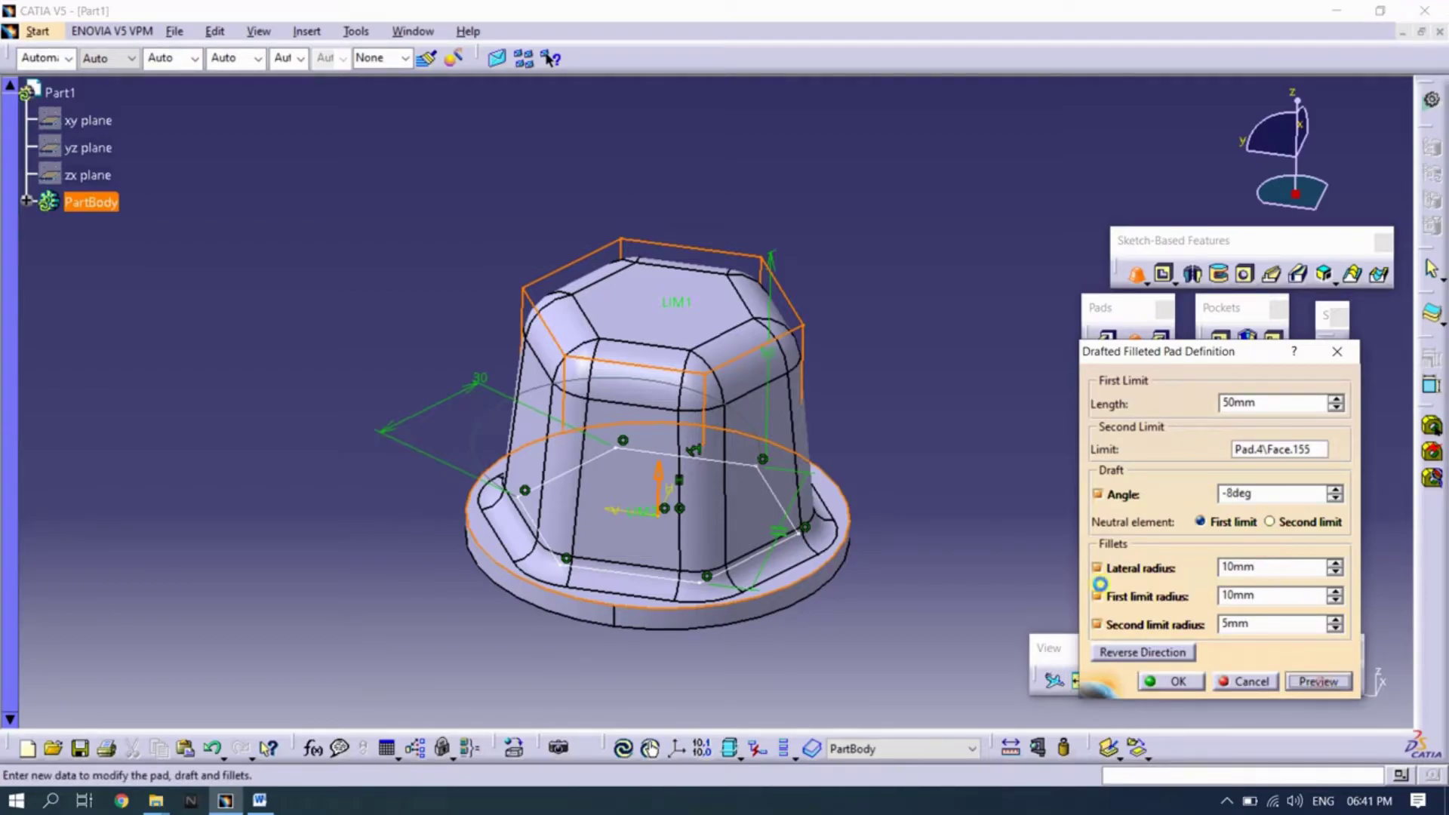
mouse_move(703, 638)
middle_mouse_down()
mouse_move(721, 619)
mouse_move(711, 686)
middle_mouse_up()
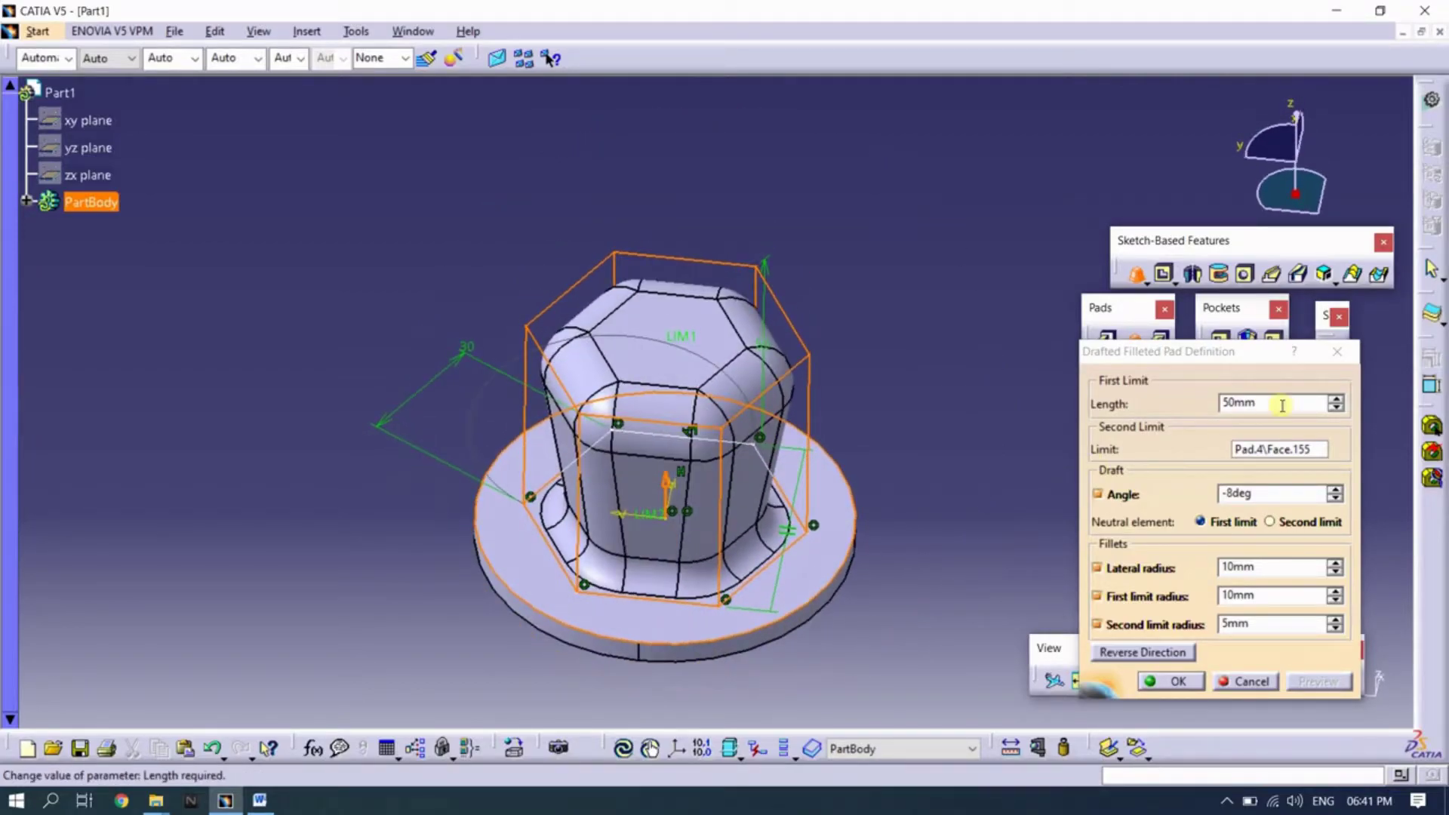
Set the pad length to 60 mm and the second limit radius to 10 mm, then preview
left_click_drag(1283, 405, 1159, 404)
type("60")
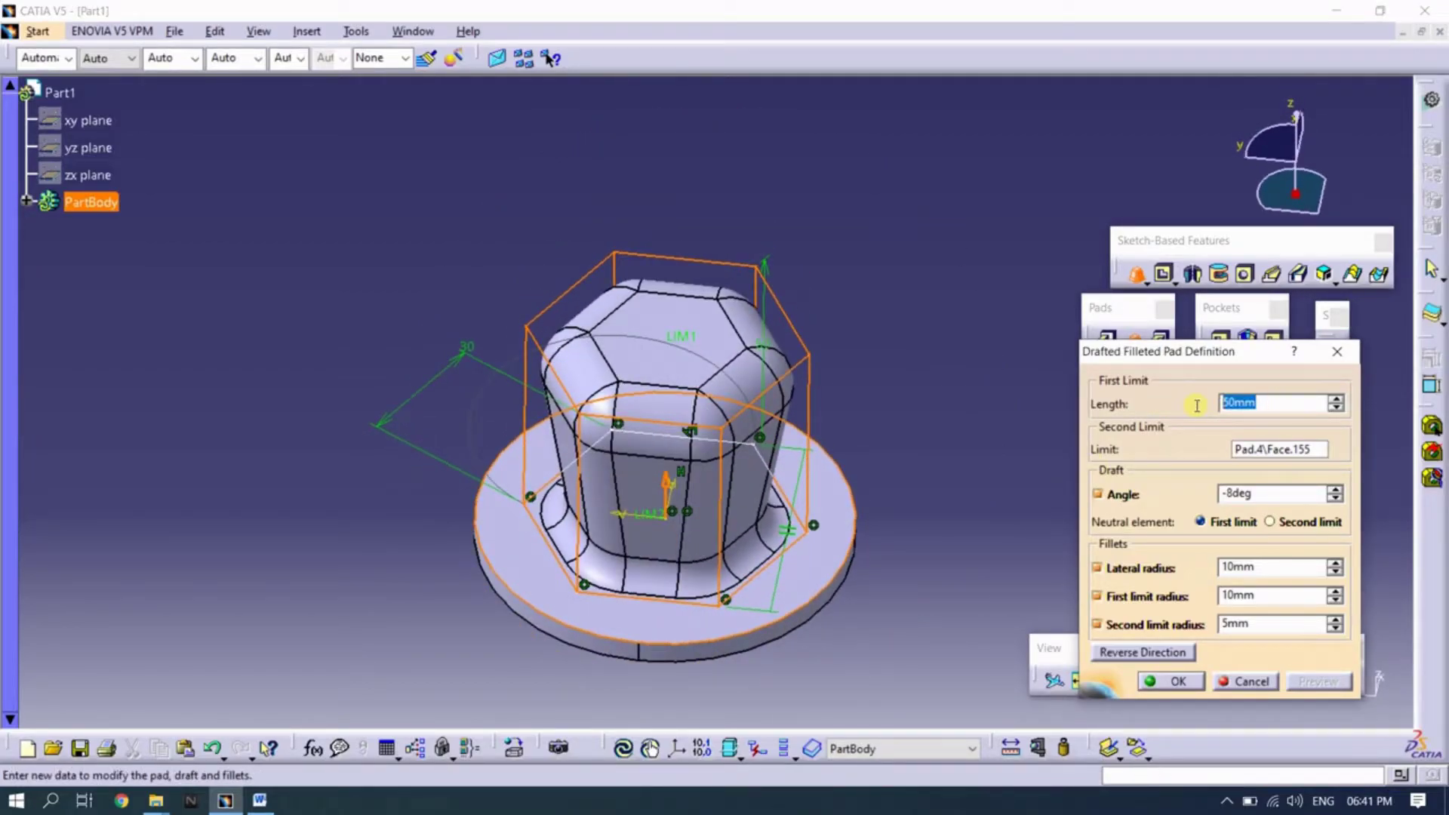
left_click(1288, 596)
middle_click_drag(702, 423, 723, 459)
mouse_move(711, 558)
middle_mouse_down()
mouse_move(682, 624)
mouse_move(669, 581)
mouse_move(686, 456)
middle_mouse_up()
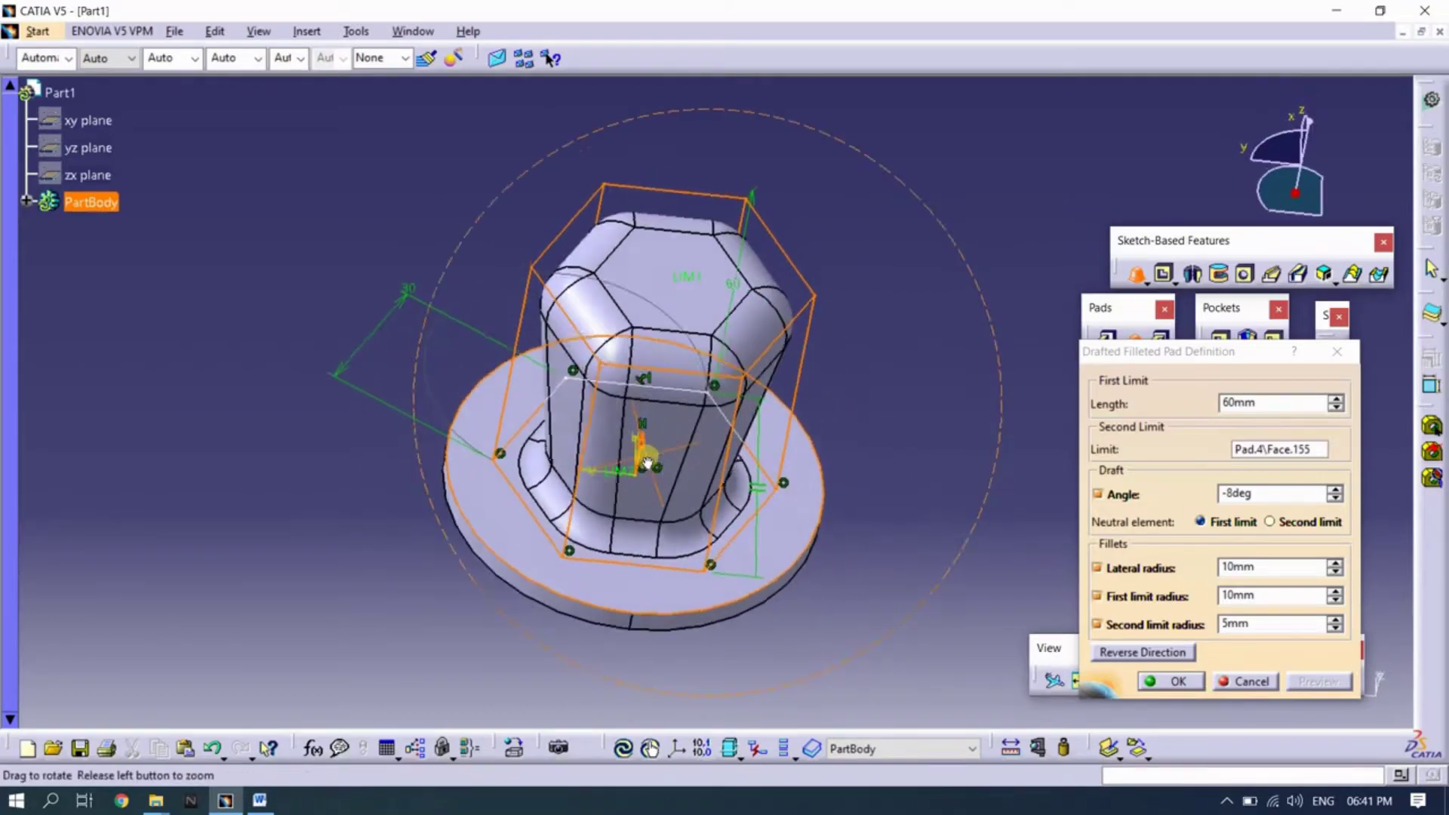
middle_click_drag(894, 487, 1070, 533)
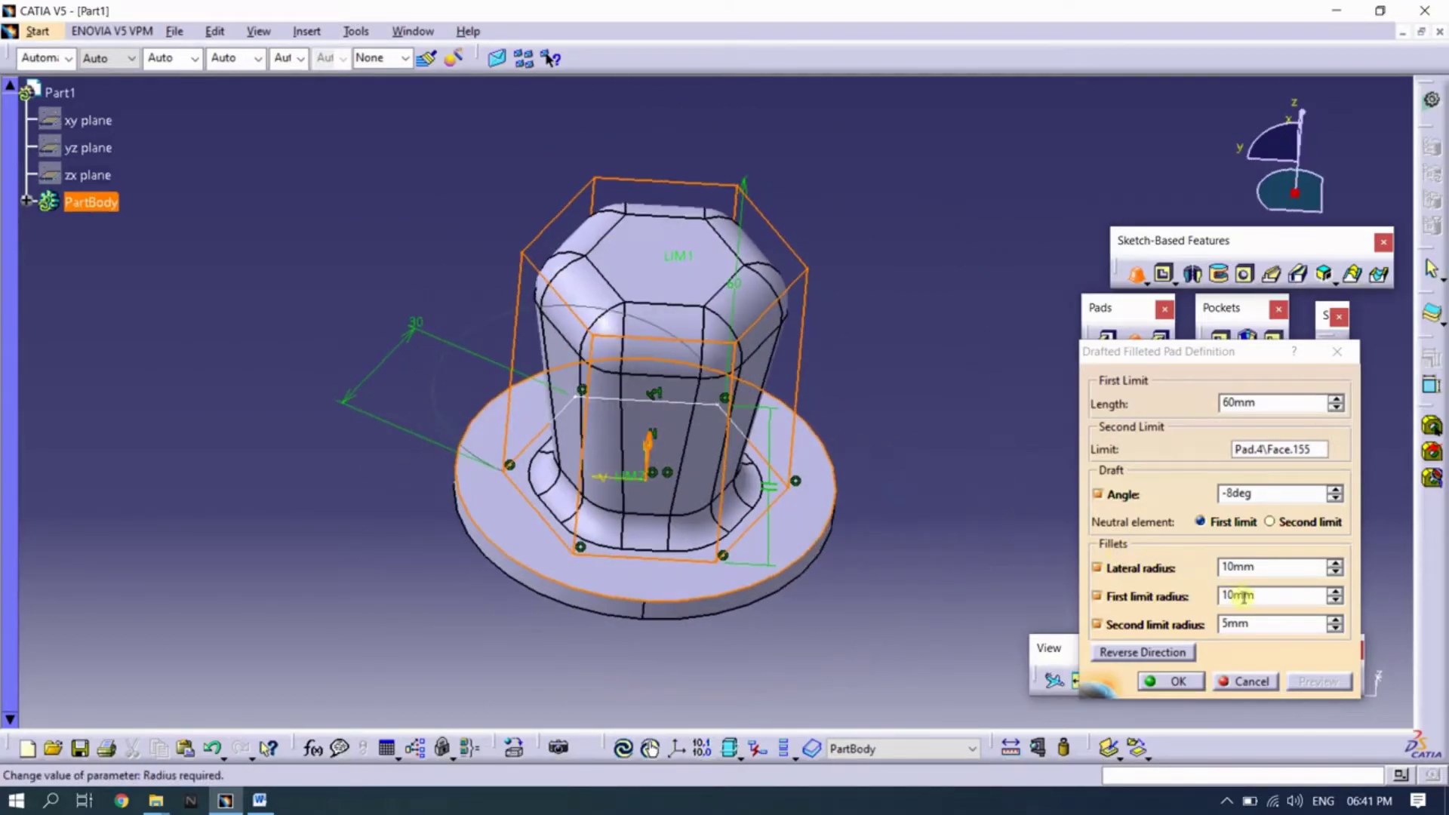
double_click(1257, 625)
type("10")
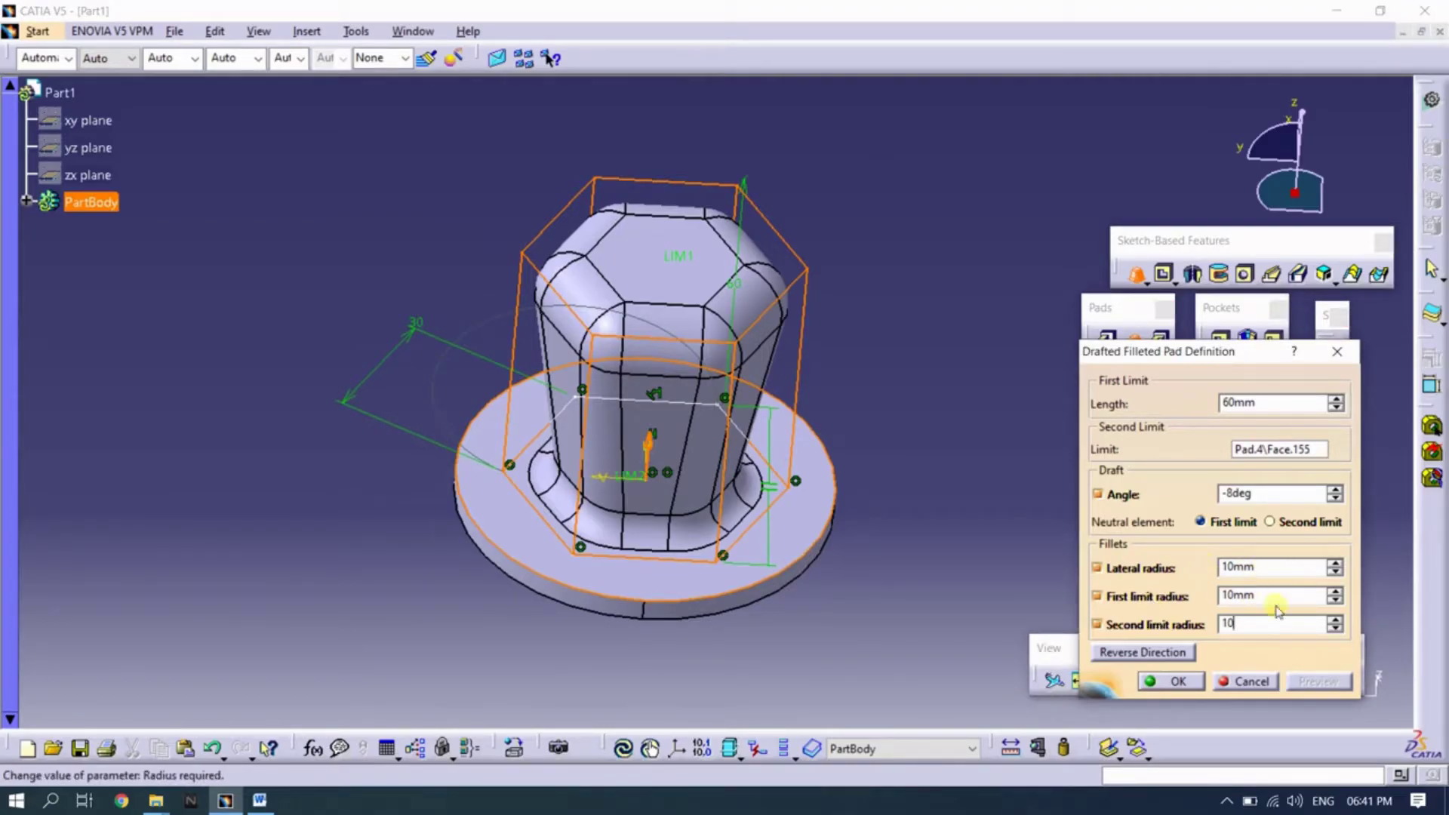
left_click(1329, 683)
Confirm the drafted filleted hexagonal pad and inspect it
mouse_move(676, 617)
middle_mouse_down()
mouse_move(672, 492)
mouse_move(689, 535)
middle_mouse_up()
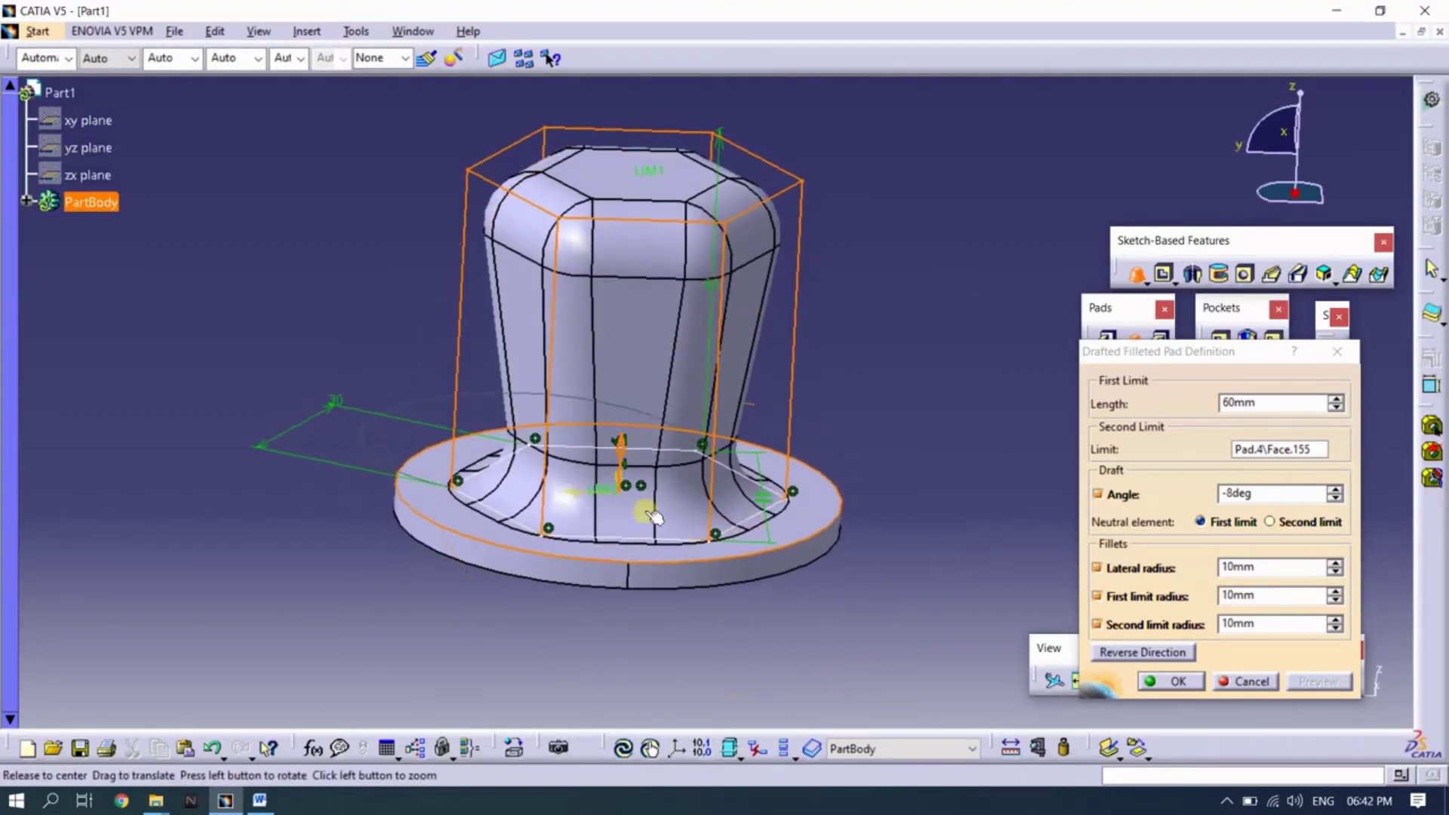
middle_click_drag(689, 534, 670, 548)
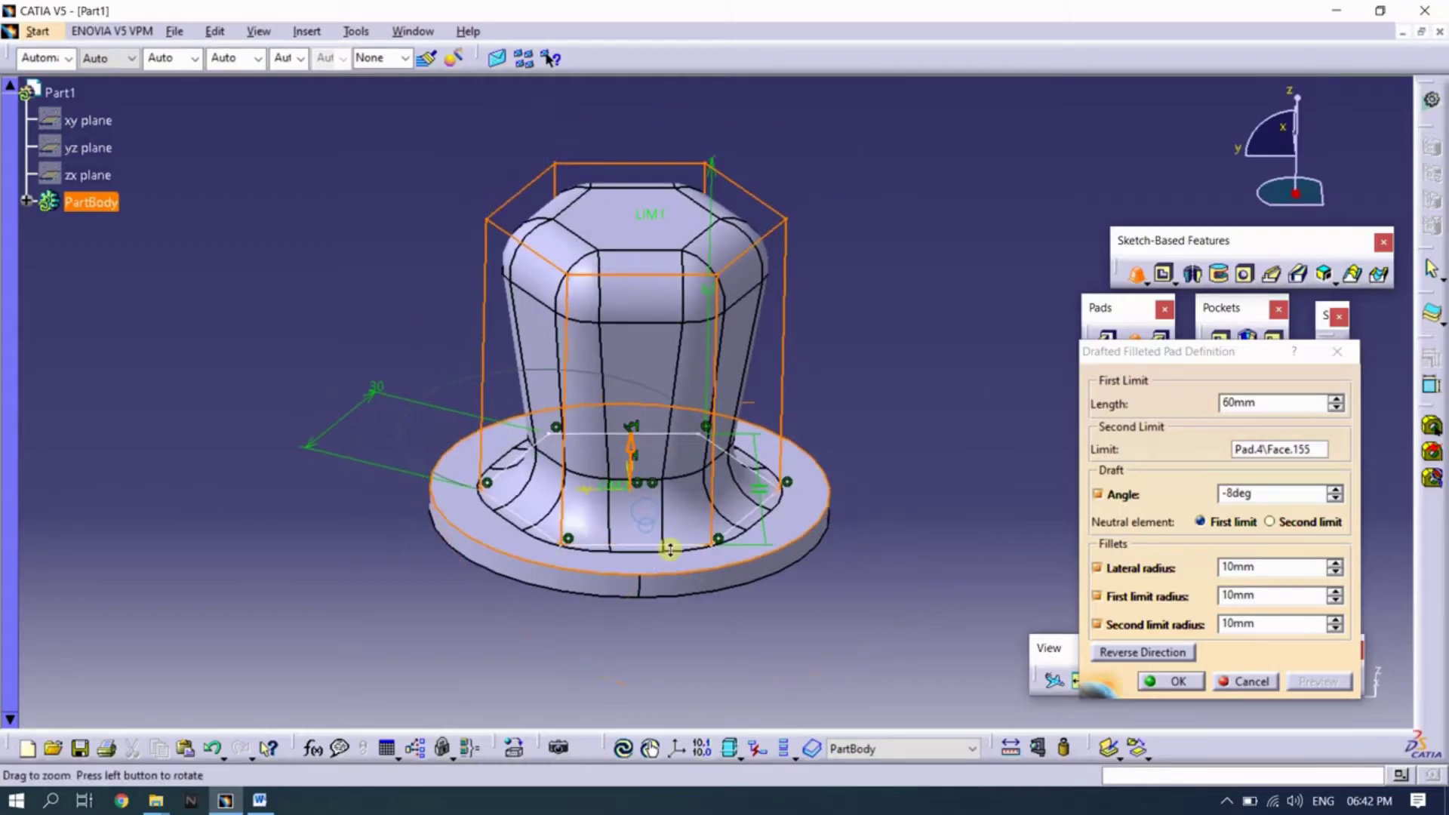
left_click(1179, 682)
mouse_move(777, 473)
middle_mouse_down()
mouse_move(778, 397)
mouse_move(901, 463)
mouse_move(889, 412)
mouse_move(780, 475)
mouse_move(760, 453)
mouse_move(934, 418)
mouse_move(843, 465)
mouse_move(835, 537)
mouse_move(858, 537)
mouse_move(818, 446)
mouse_move(865, 389)
middle_mouse_up()
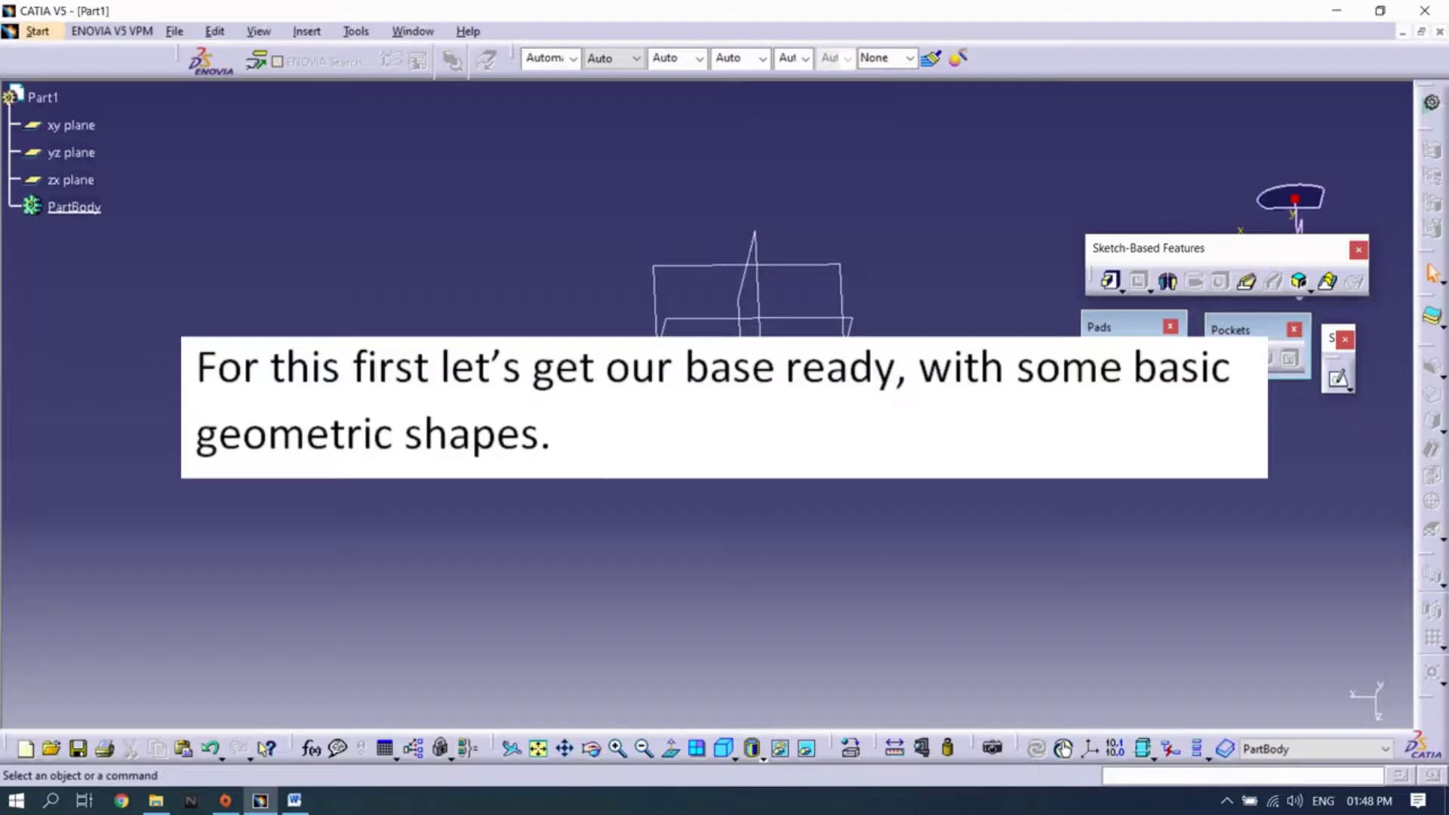
Draw a centred rectangle at the origin in a new xy-plane sketch
left_click(1338, 378)
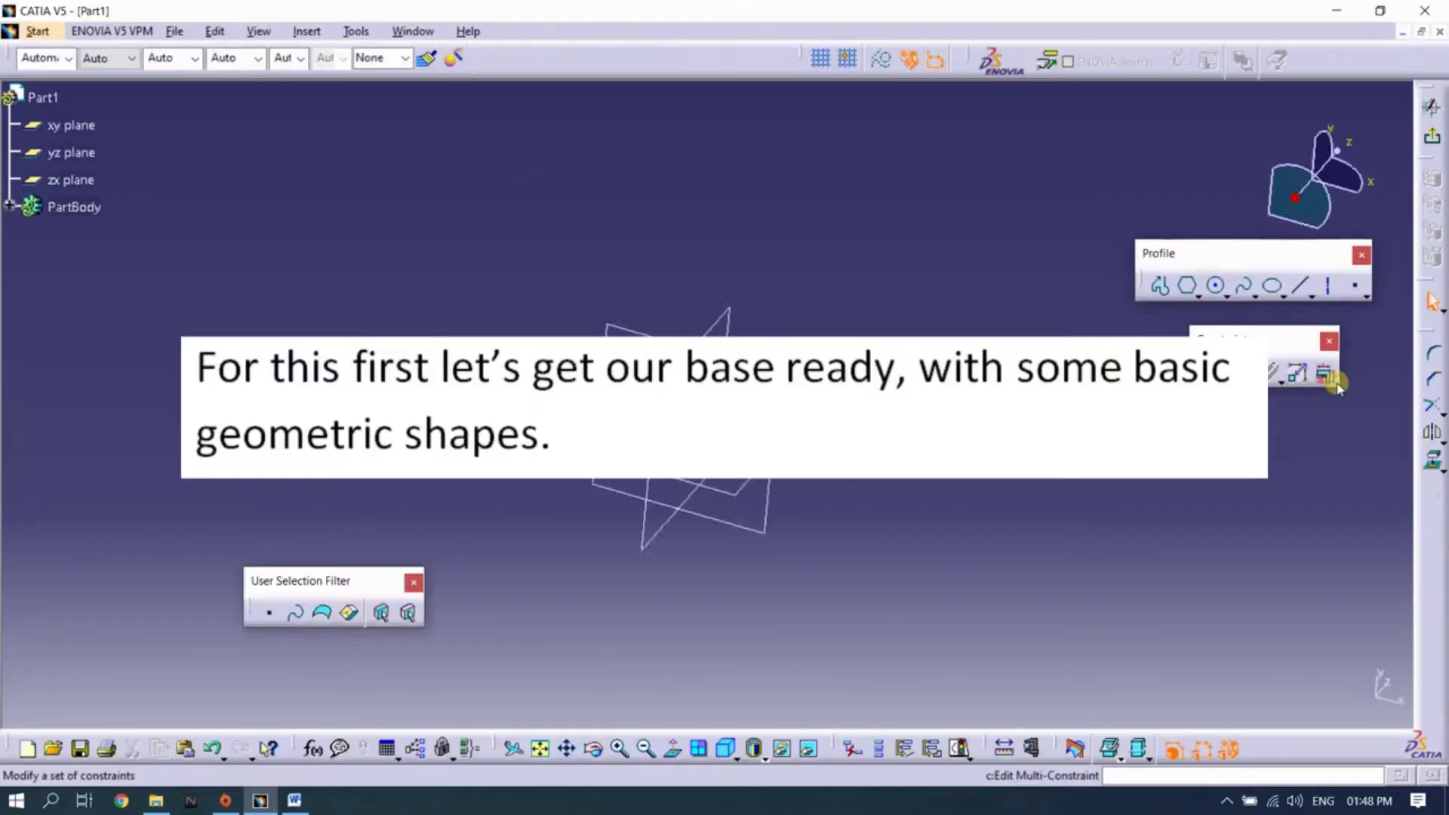
left_click(1200, 299)
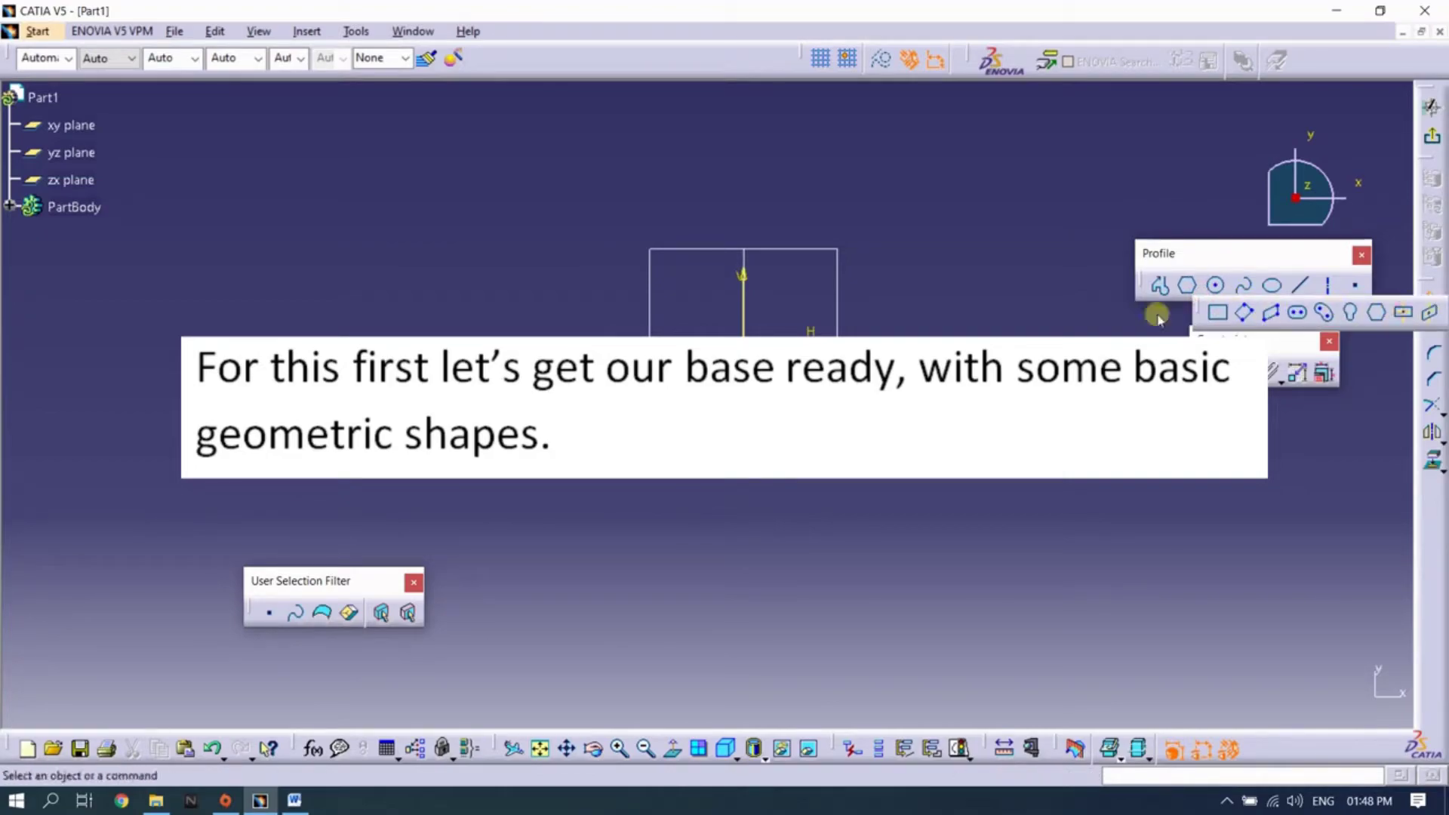
left_click(1381, 309)
left_click(744, 343)
left_click(1014, 486)
Dimension the rectangle to 60 mm high and 120 mm wide
left_click(1242, 373)
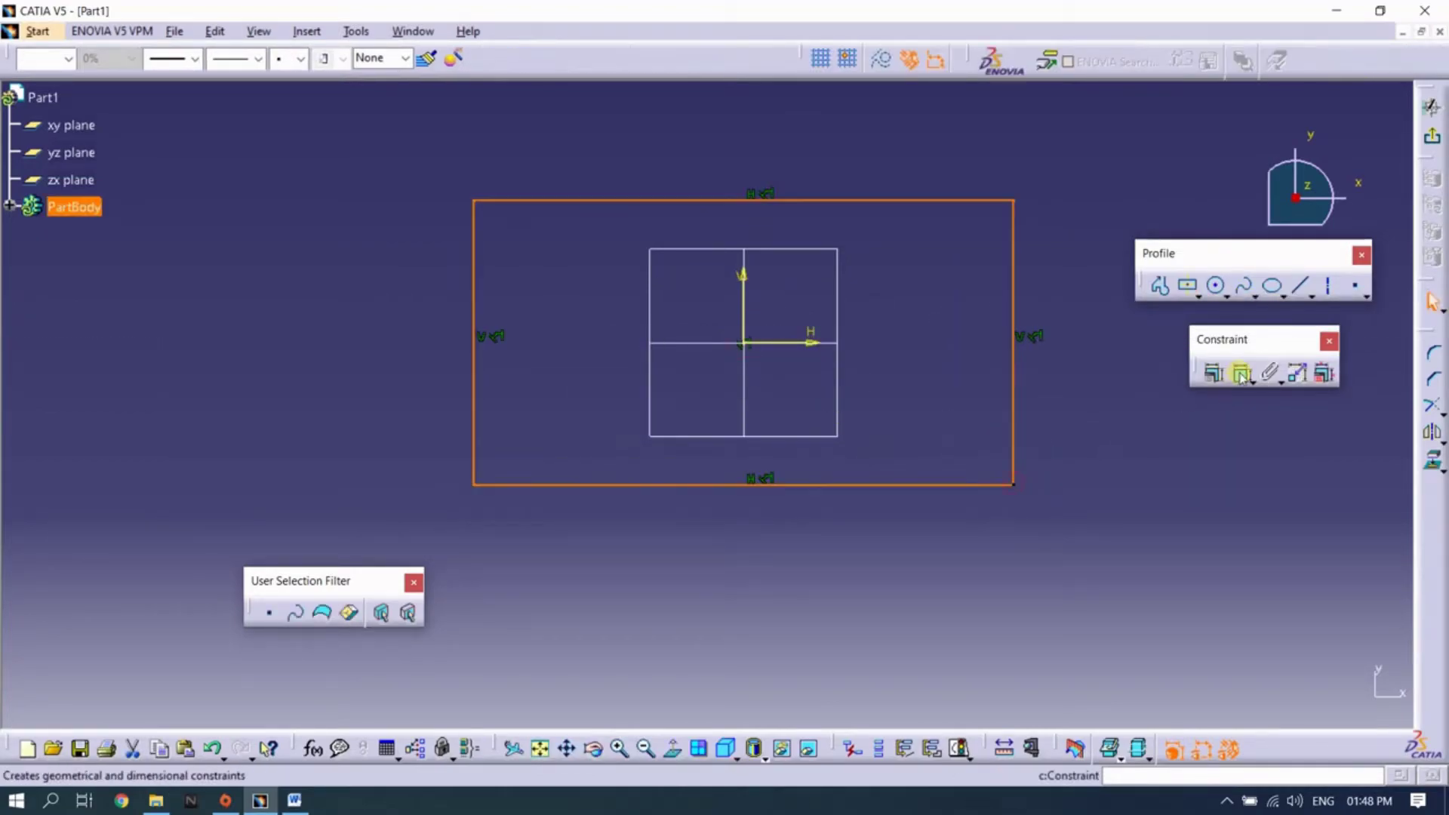
left_click(1013, 296)
double_click(1073, 275)
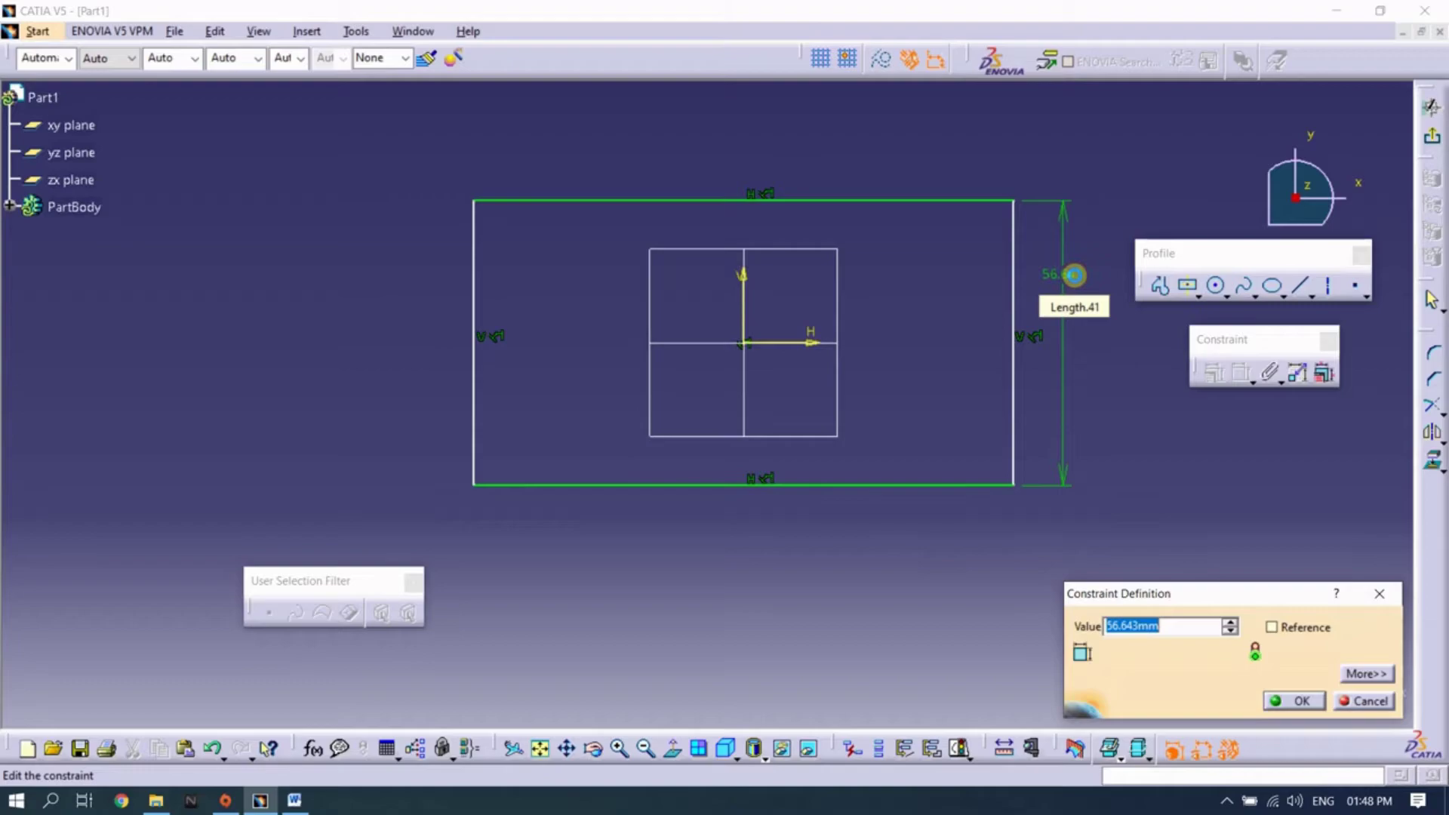
type("60")
key("Return")
left_click(909, 192)
double_click(914, 155)
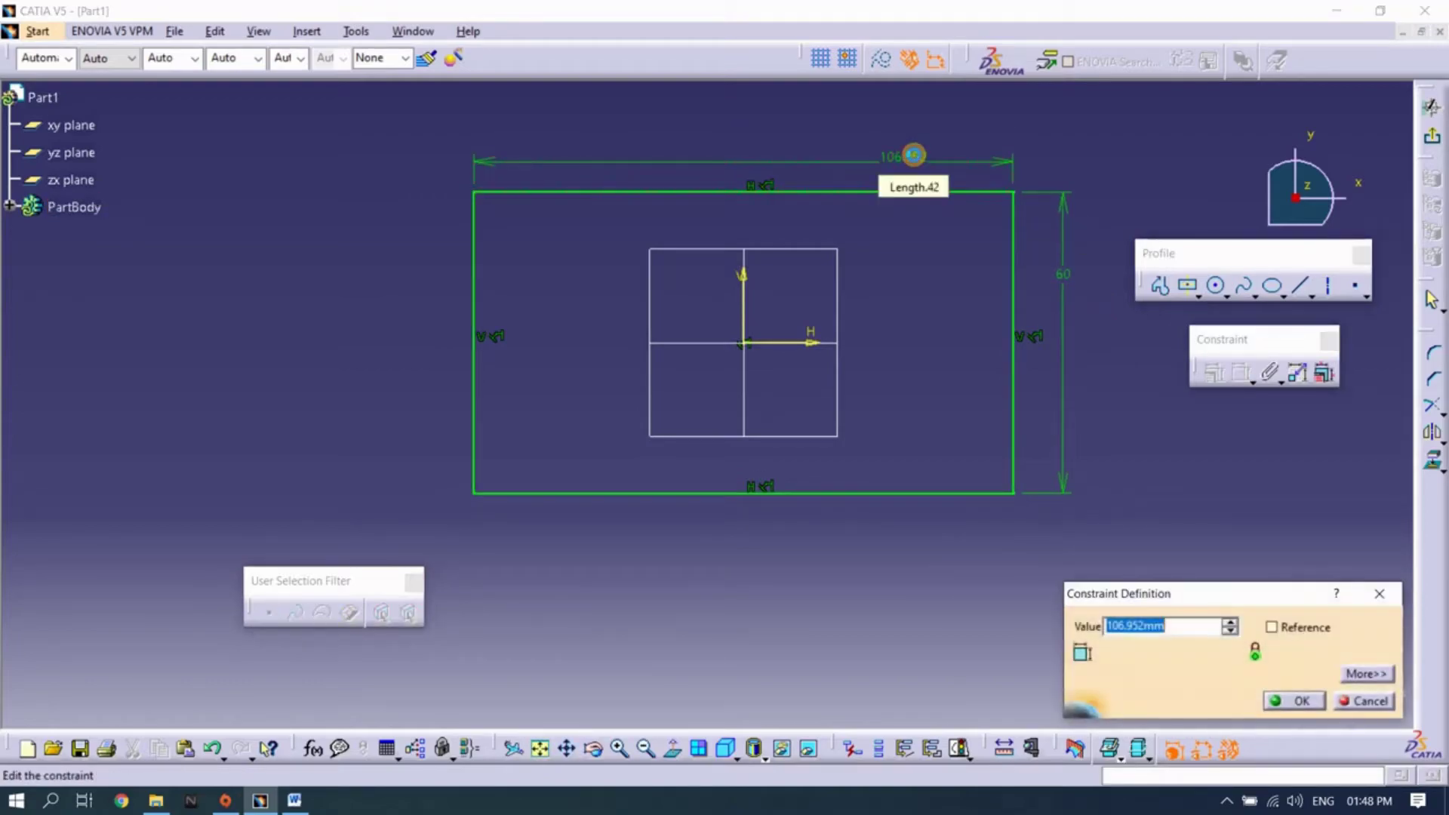
key("Return")
Pad the rectangle 25 mm with mirrored extent into a block
left_click(1432, 106)
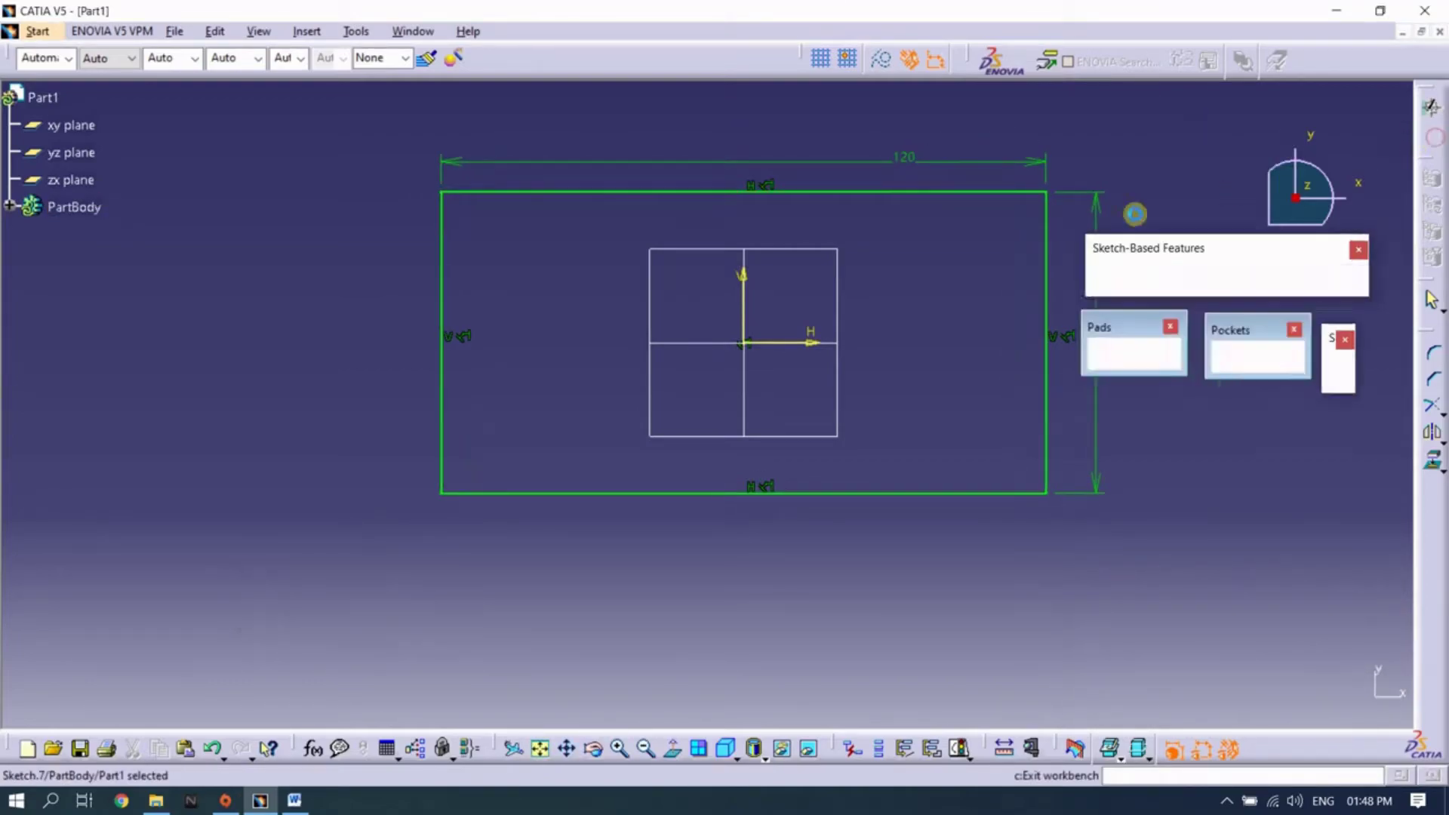
left_click(1112, 354)
left_click(1096, 562)
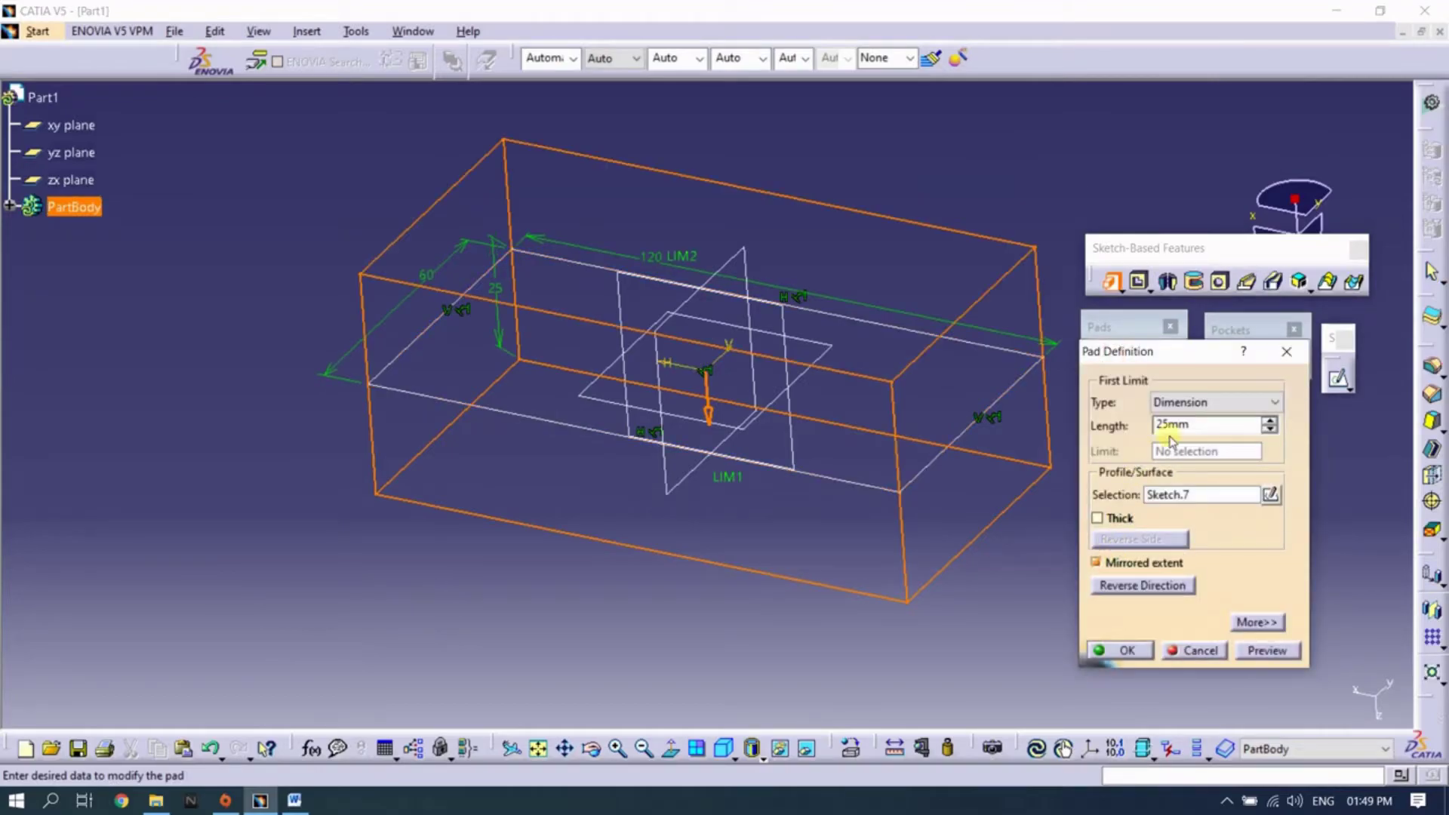
left_click(1135, 651)
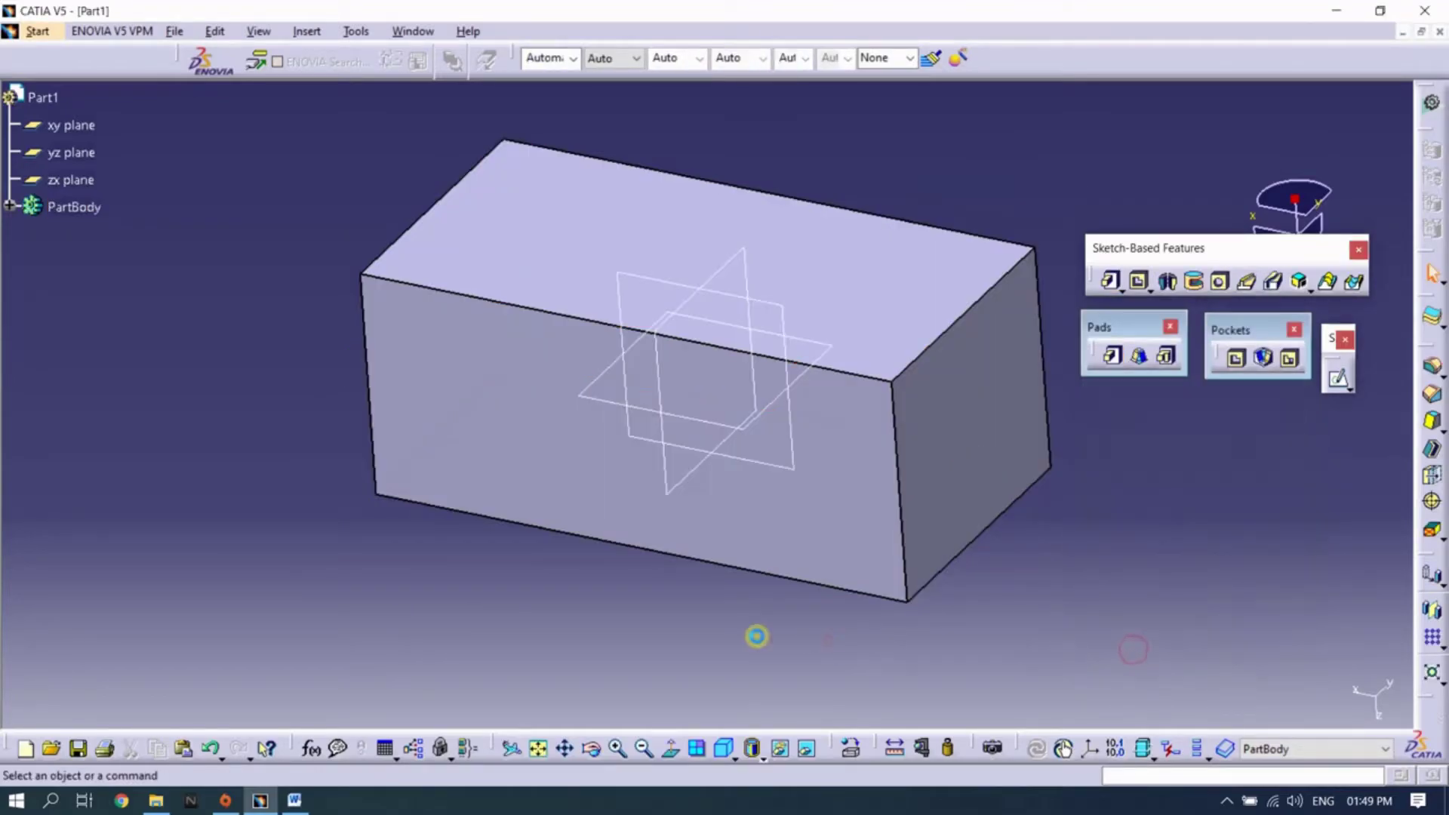
Start a new sketch on the xy plane
left_click(585, 270)
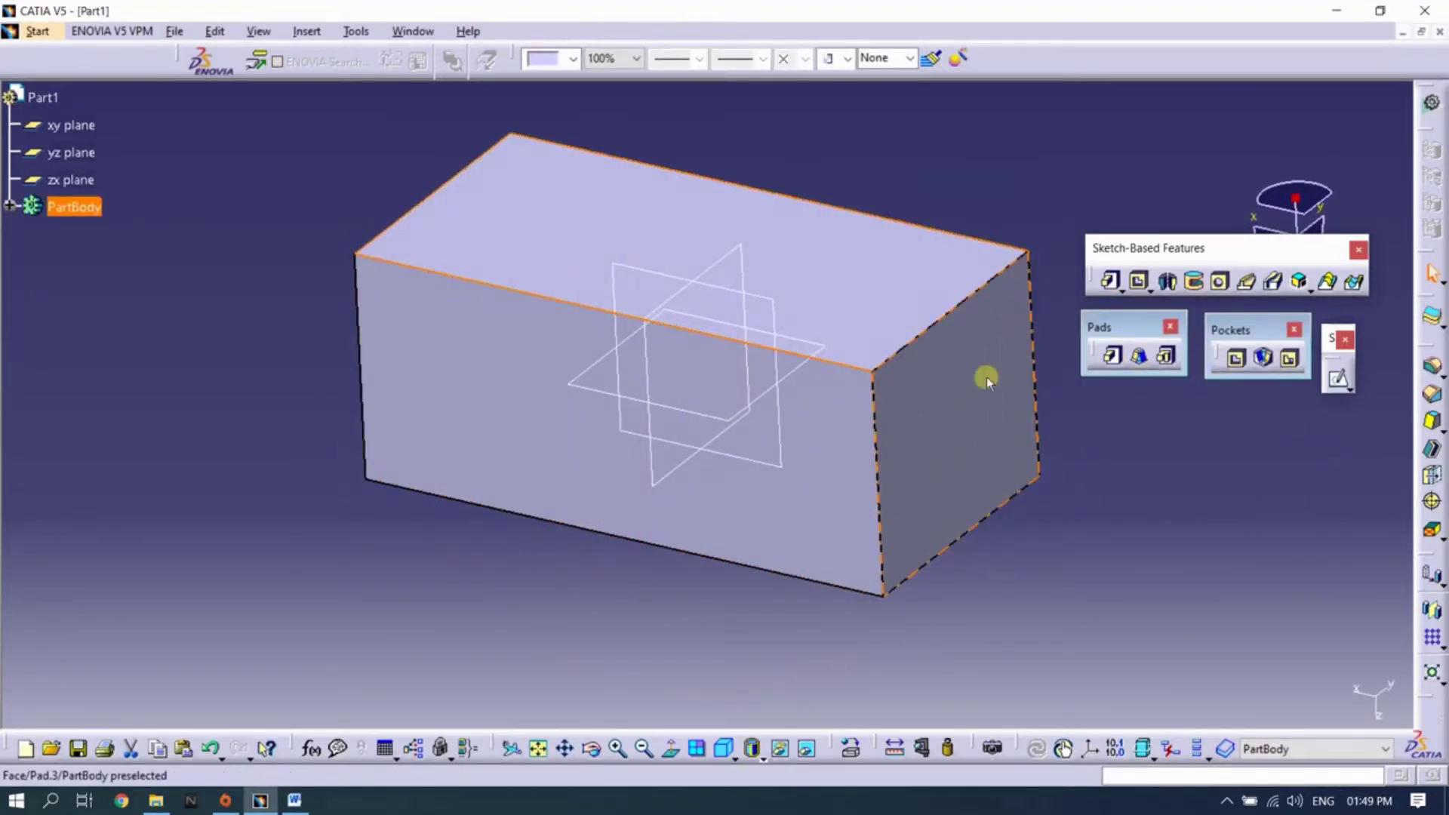
left_click(589, 365)
left_click(1339, 379)
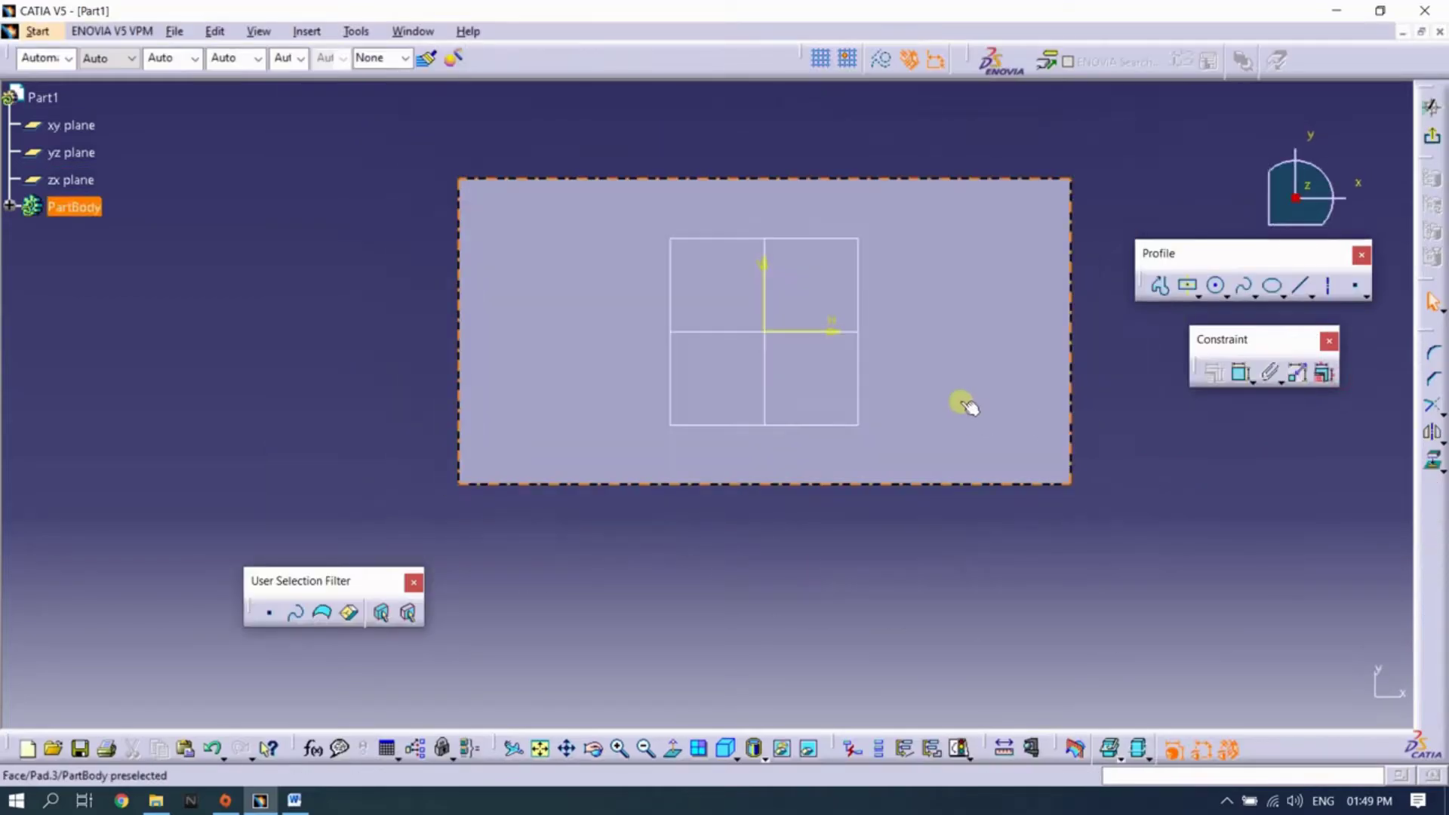
Draw a centred square left of the origin and dimension its side to 25 mm
left_click(1189, 286)
left_click(575, 369)
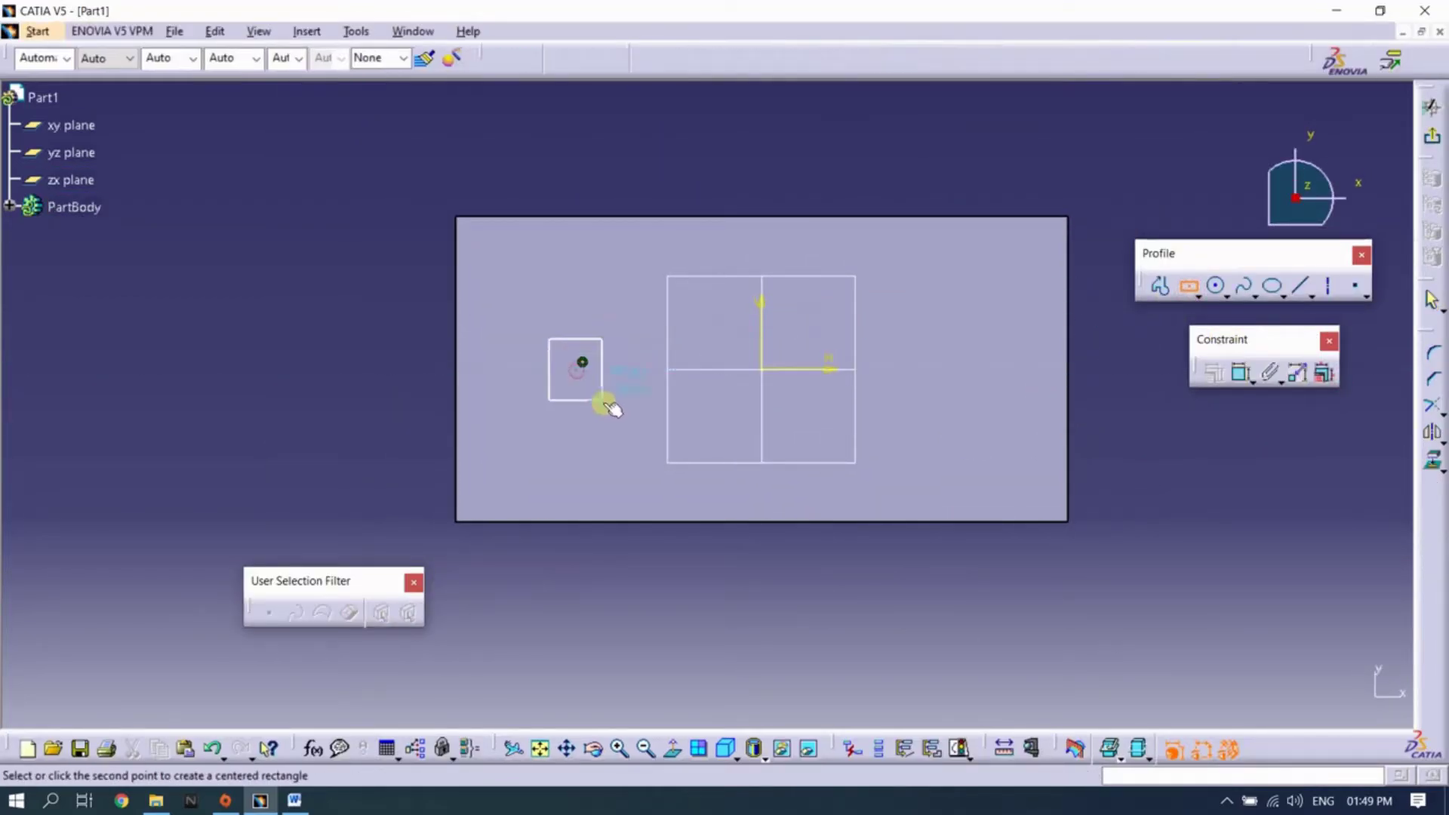
left_click(633, 426)
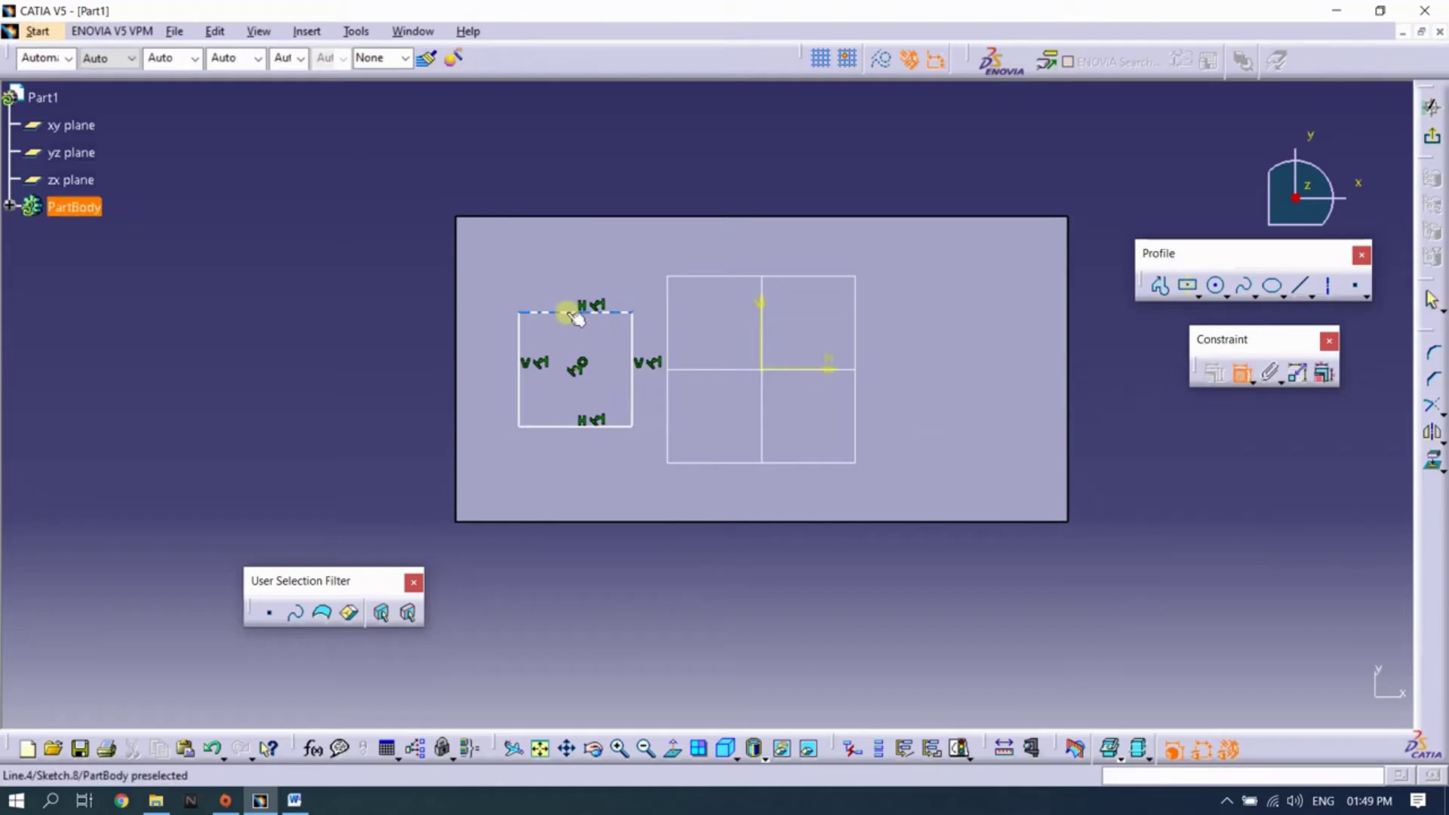
left_click(566, 312)
left_click(573, 281)
left_click(518, 336)
left_click(424, 345)
double_click(427, 344)
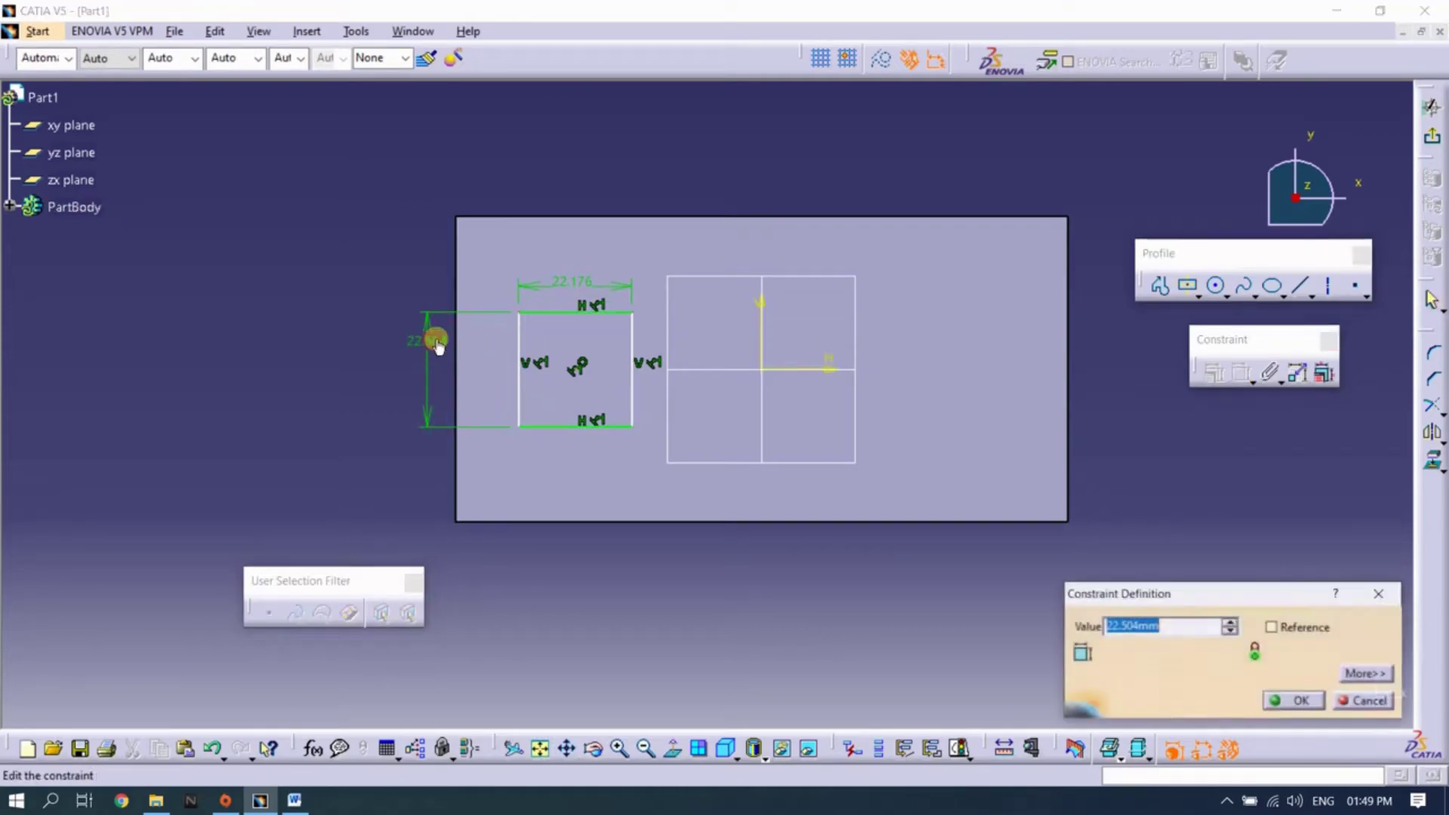
key("Return")
Set the square's width to 25 mm and its offset from the vertical axis to 25 mm
double_click(566, 275)
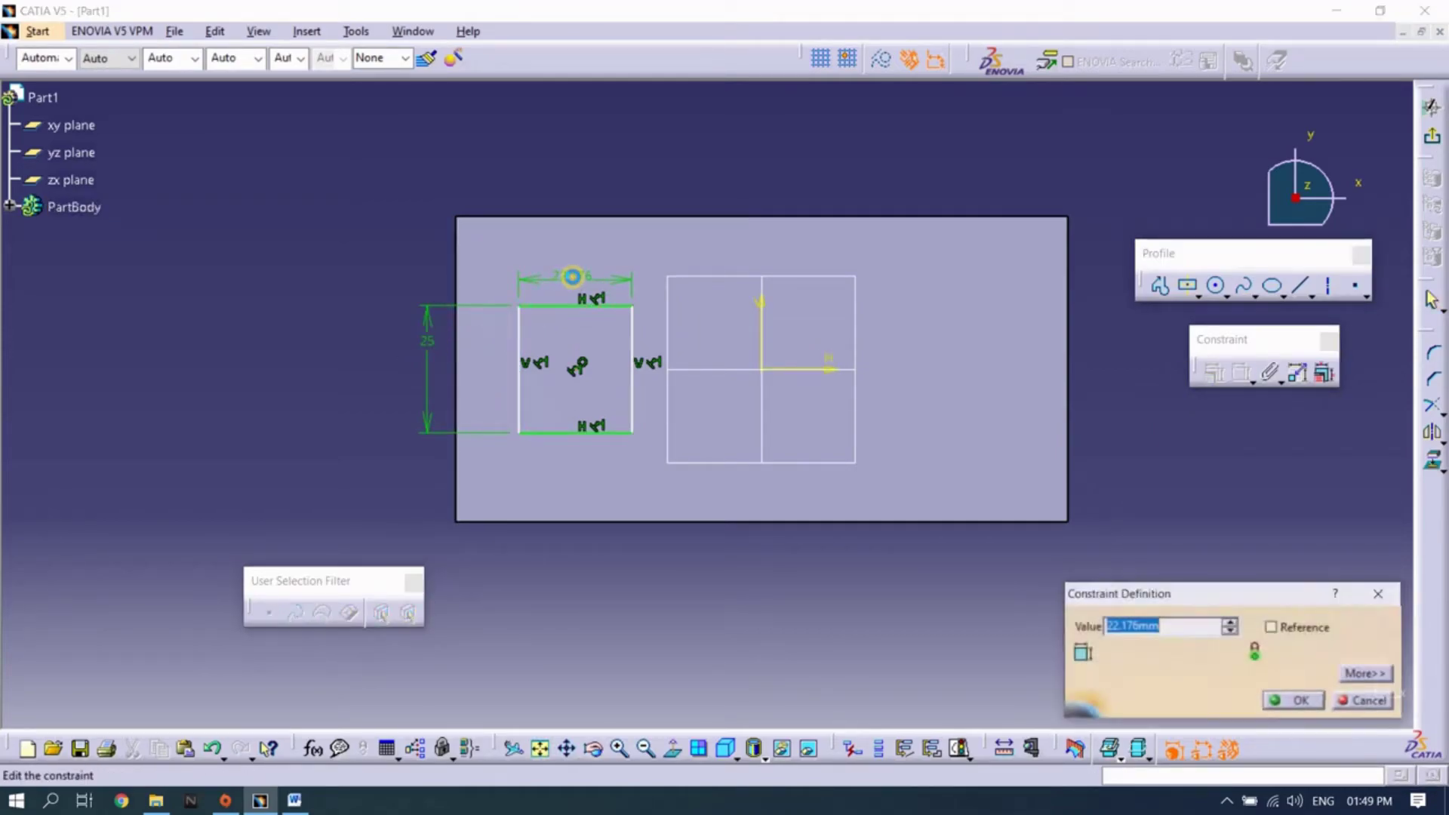
type("25")
key("Return")
left_click(646, 323)
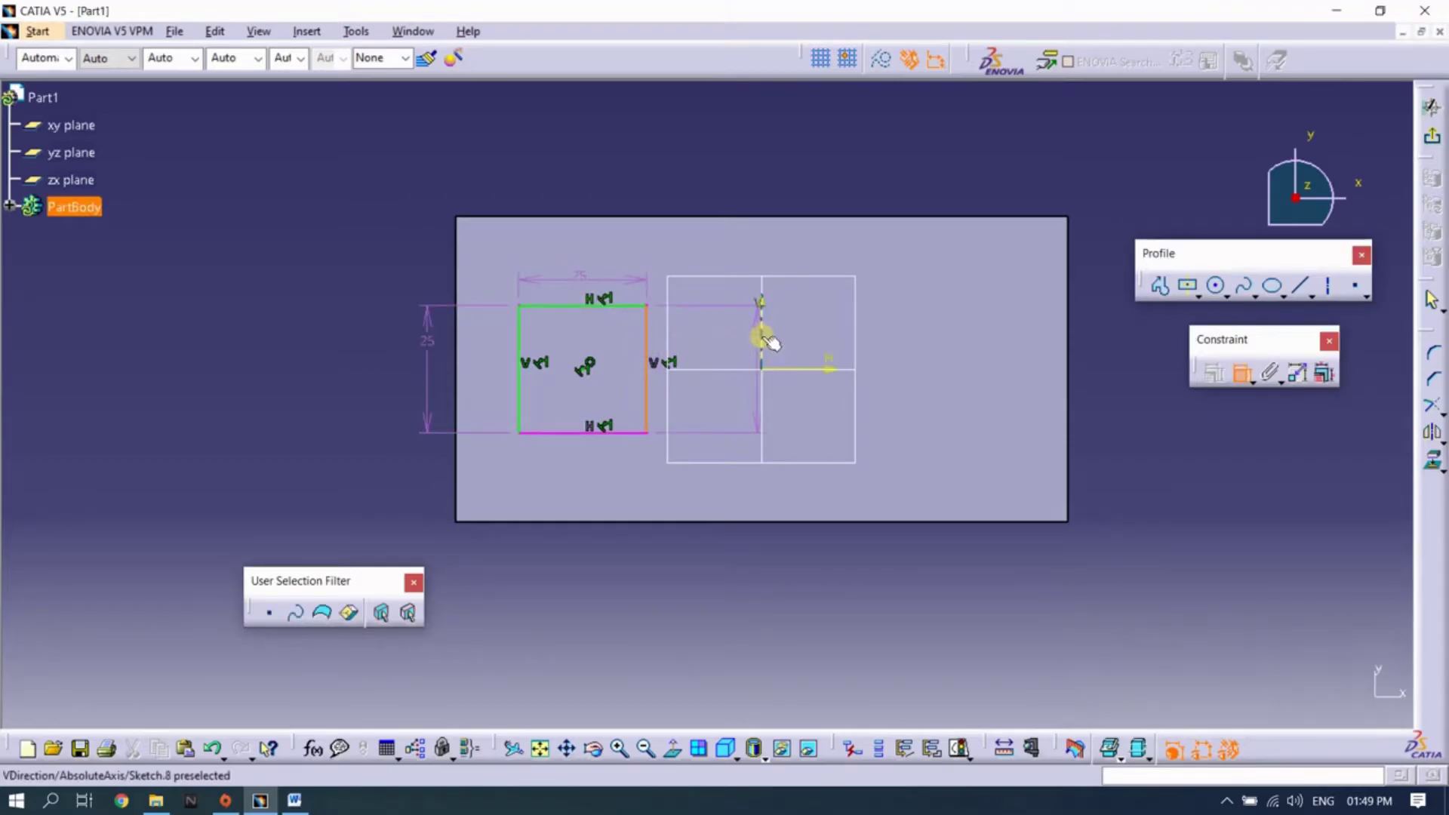
left_click(768, 341)
double_click(726, 315)
key("Return")
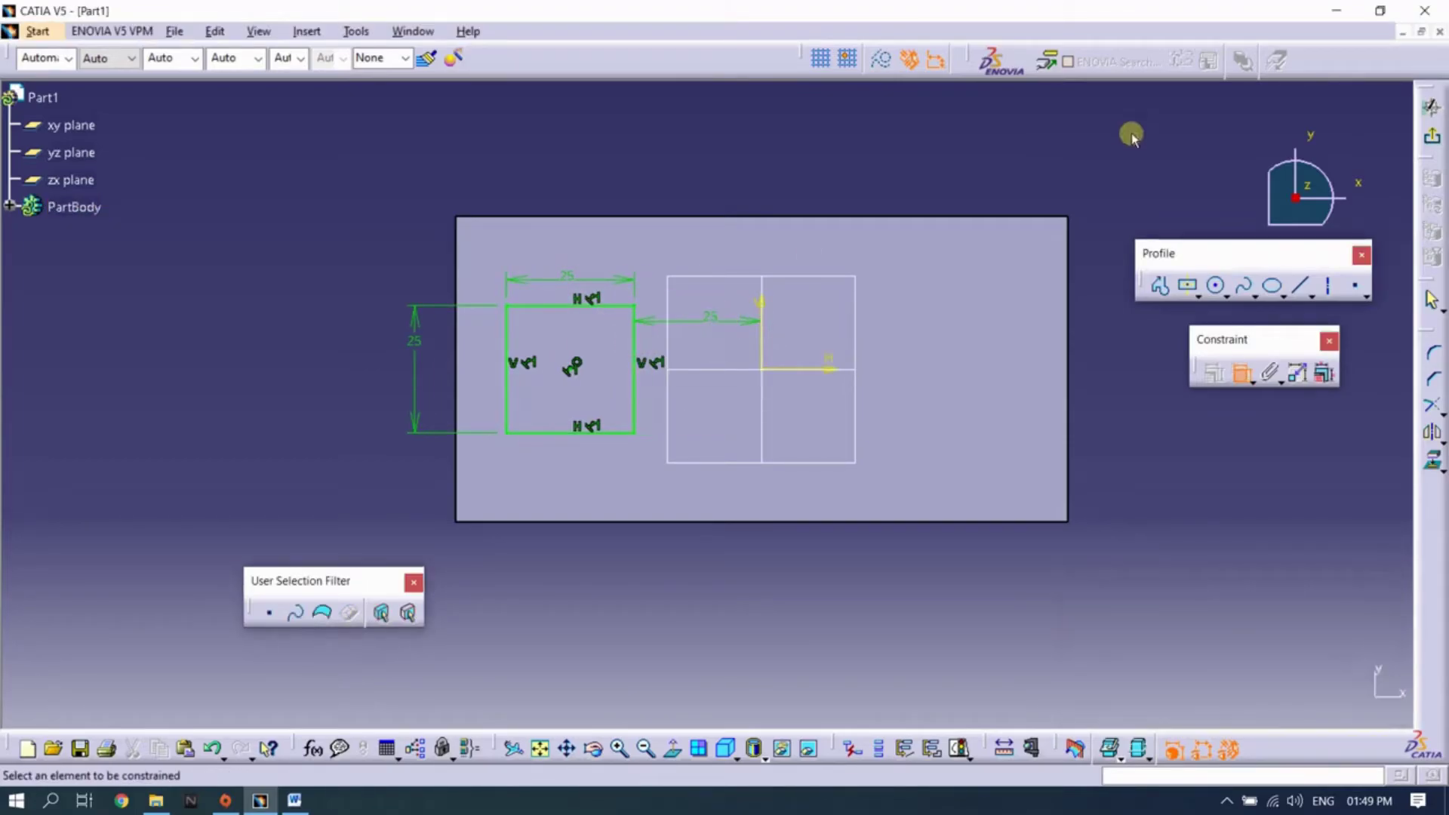
left_click(1429, 149)
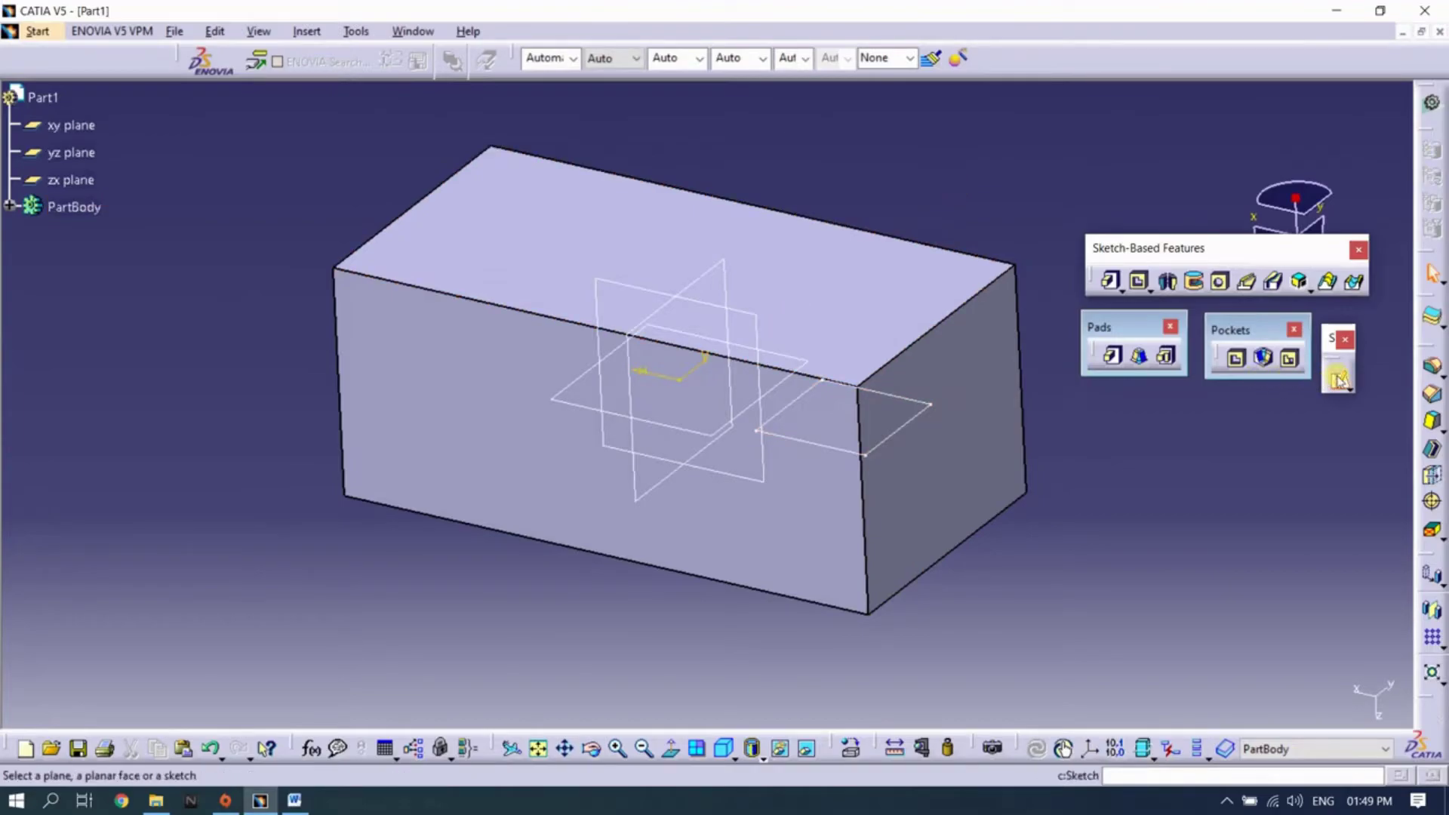
Sketch a 25 mm-diameter circle centred at the origin
left_click(657, 419)
left_click(1217, 285)
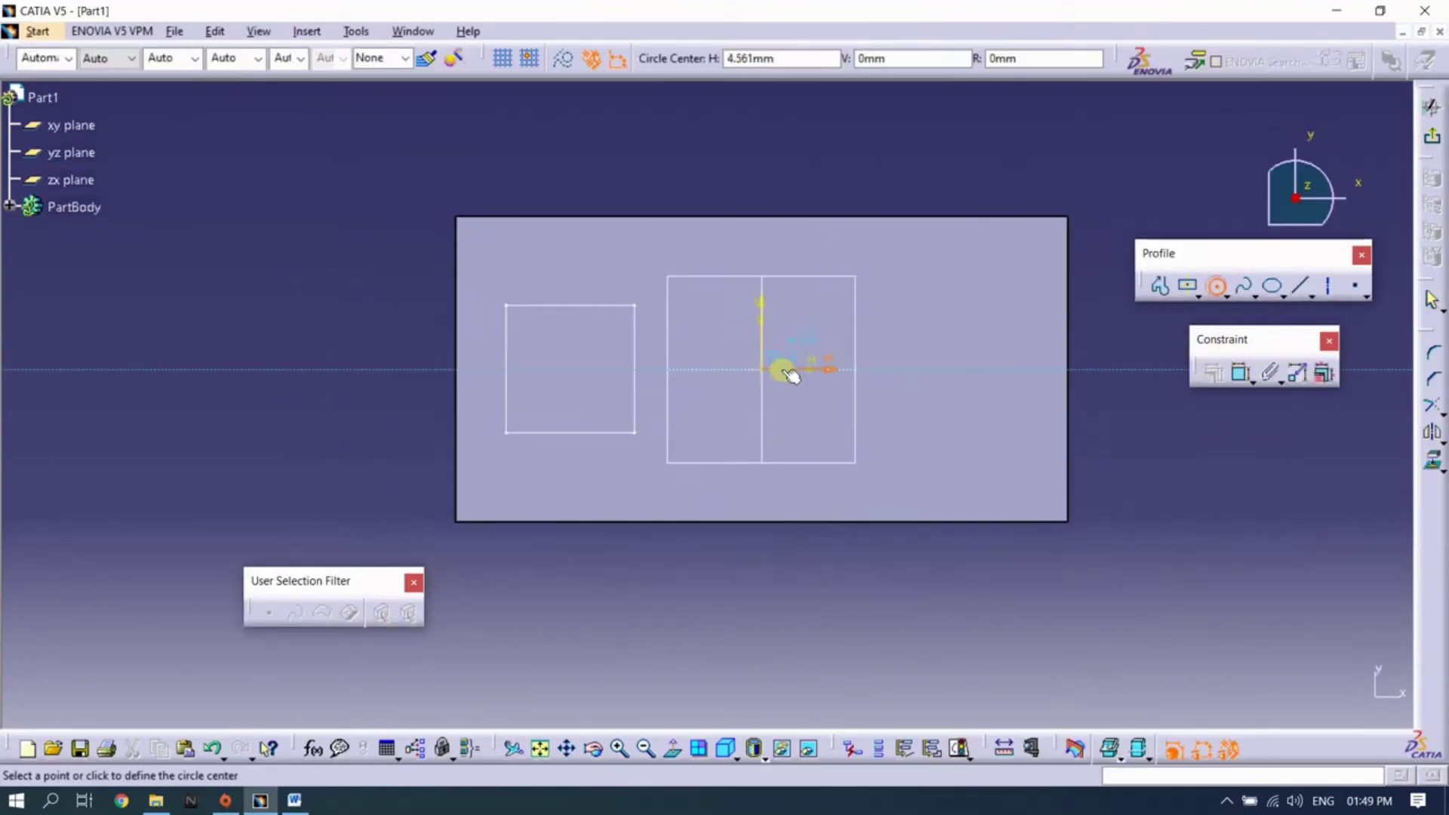
left_click(786, 372)
left_click(807, 415)
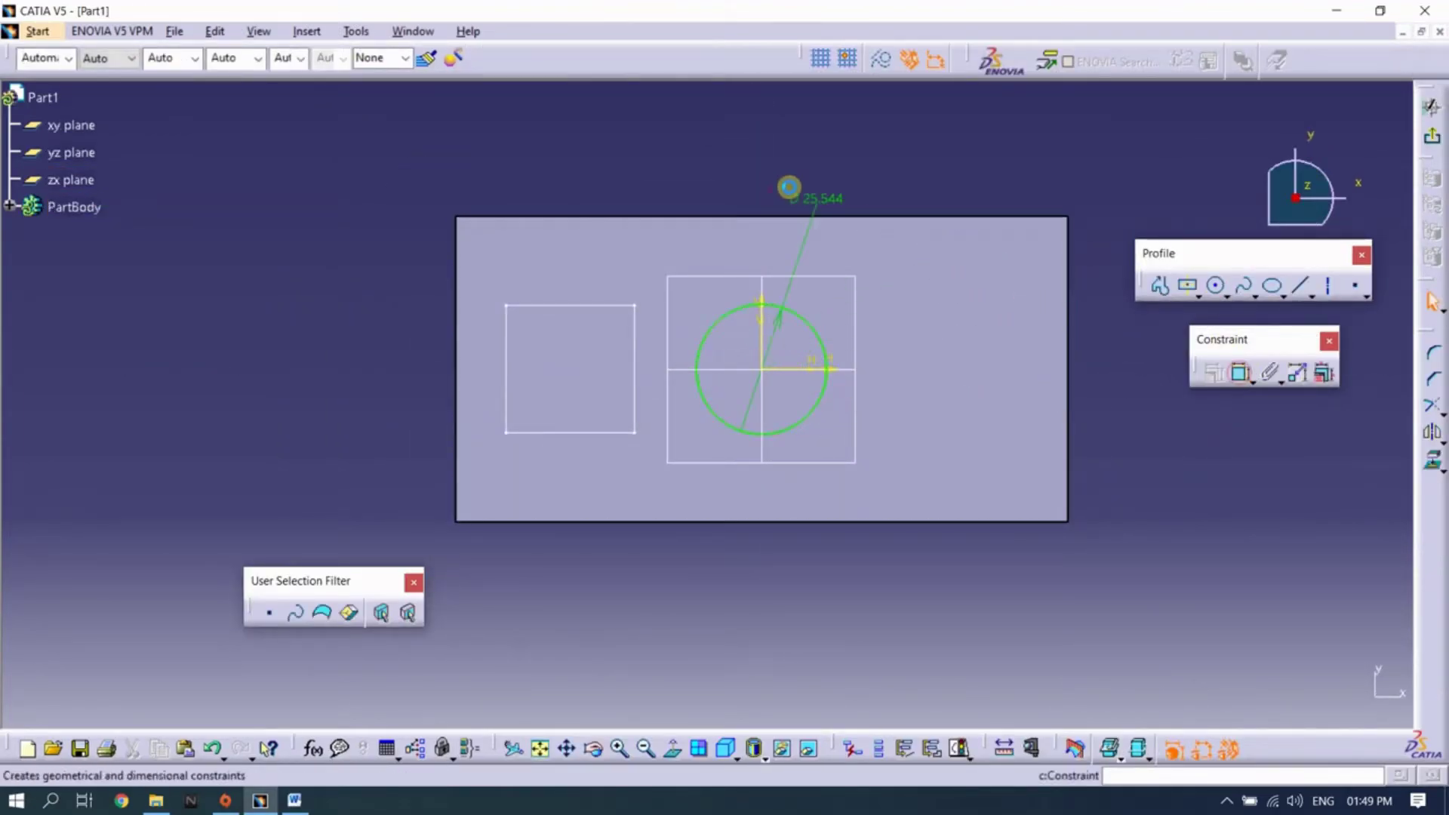
left_click(815, 194)
double_click(815, 200)
key("Return")
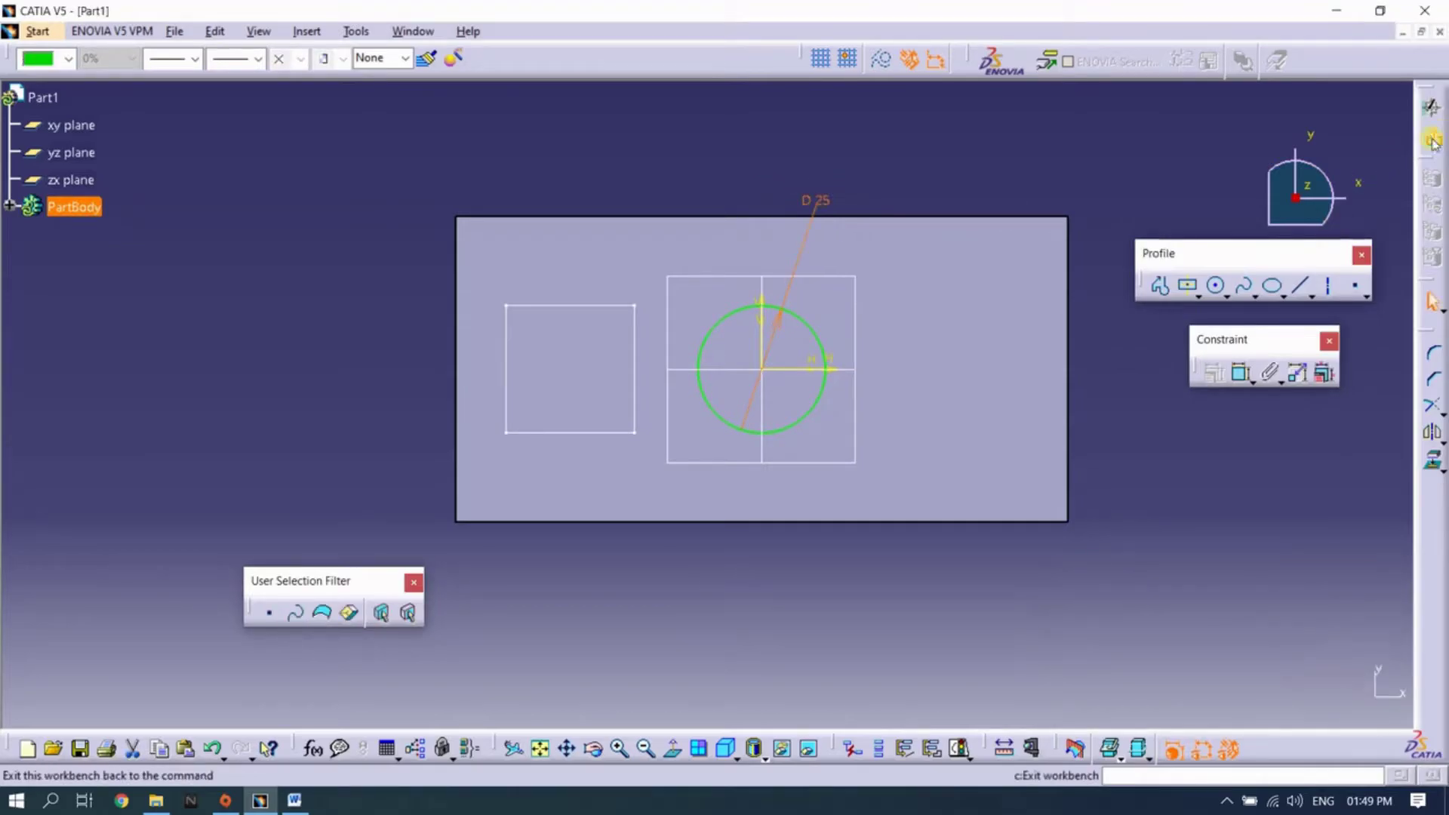
left_click(1432, 141)
left_click(1340, 380)
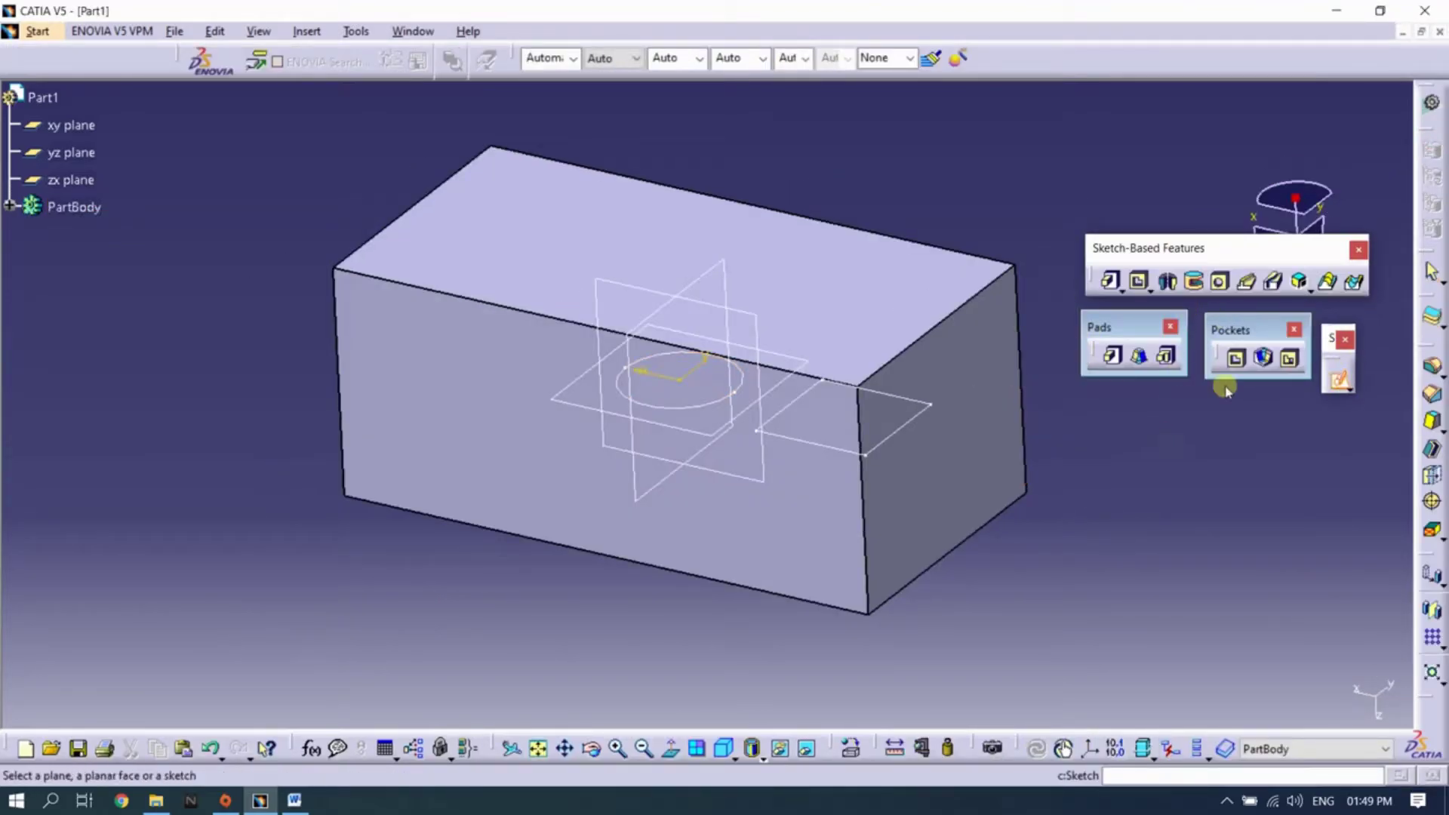
left_click(642, 423)
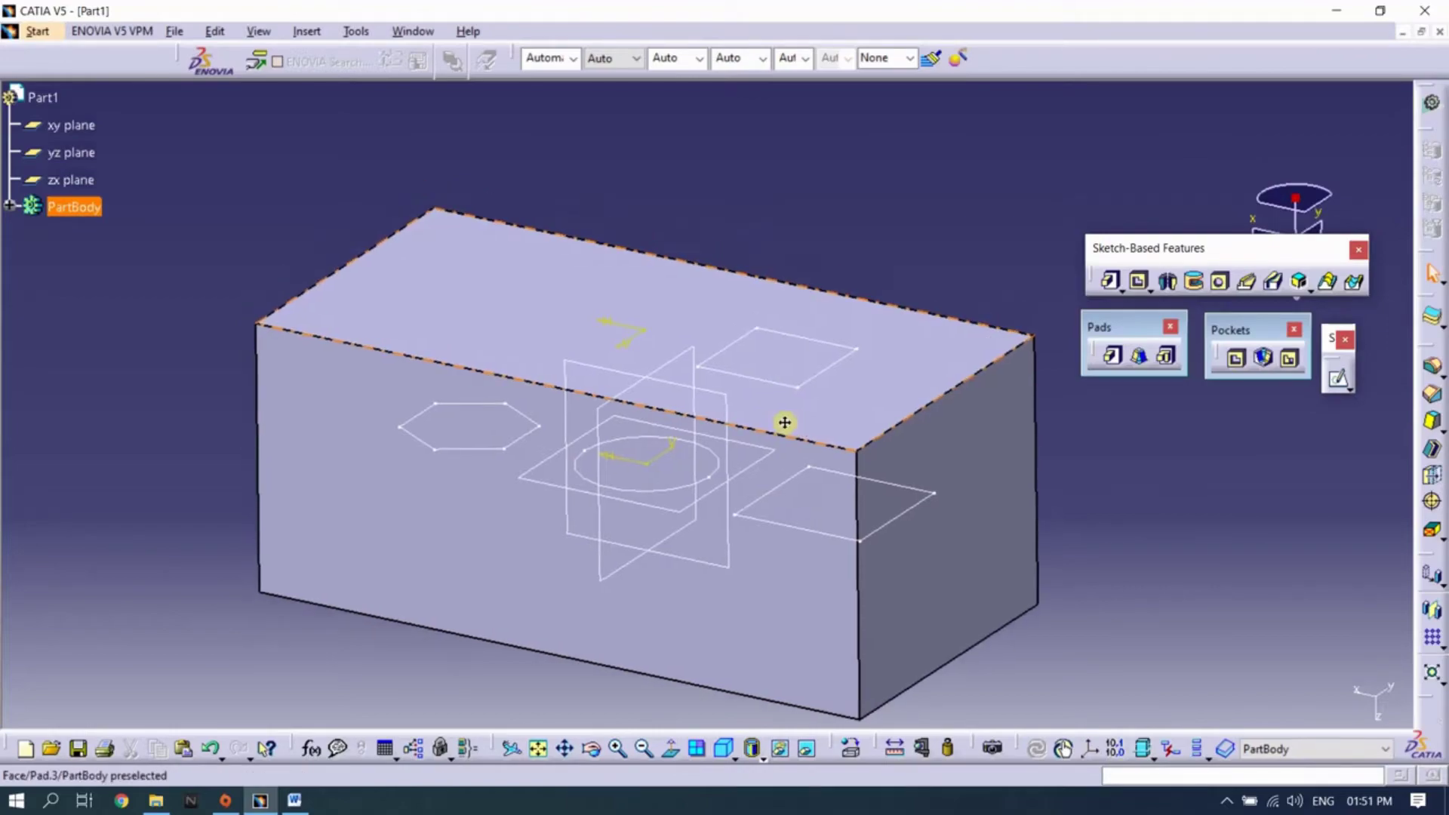
Start a drafted filleted pocket on the hexagon sketch with the block's top face as limit
left_click(902, 247)
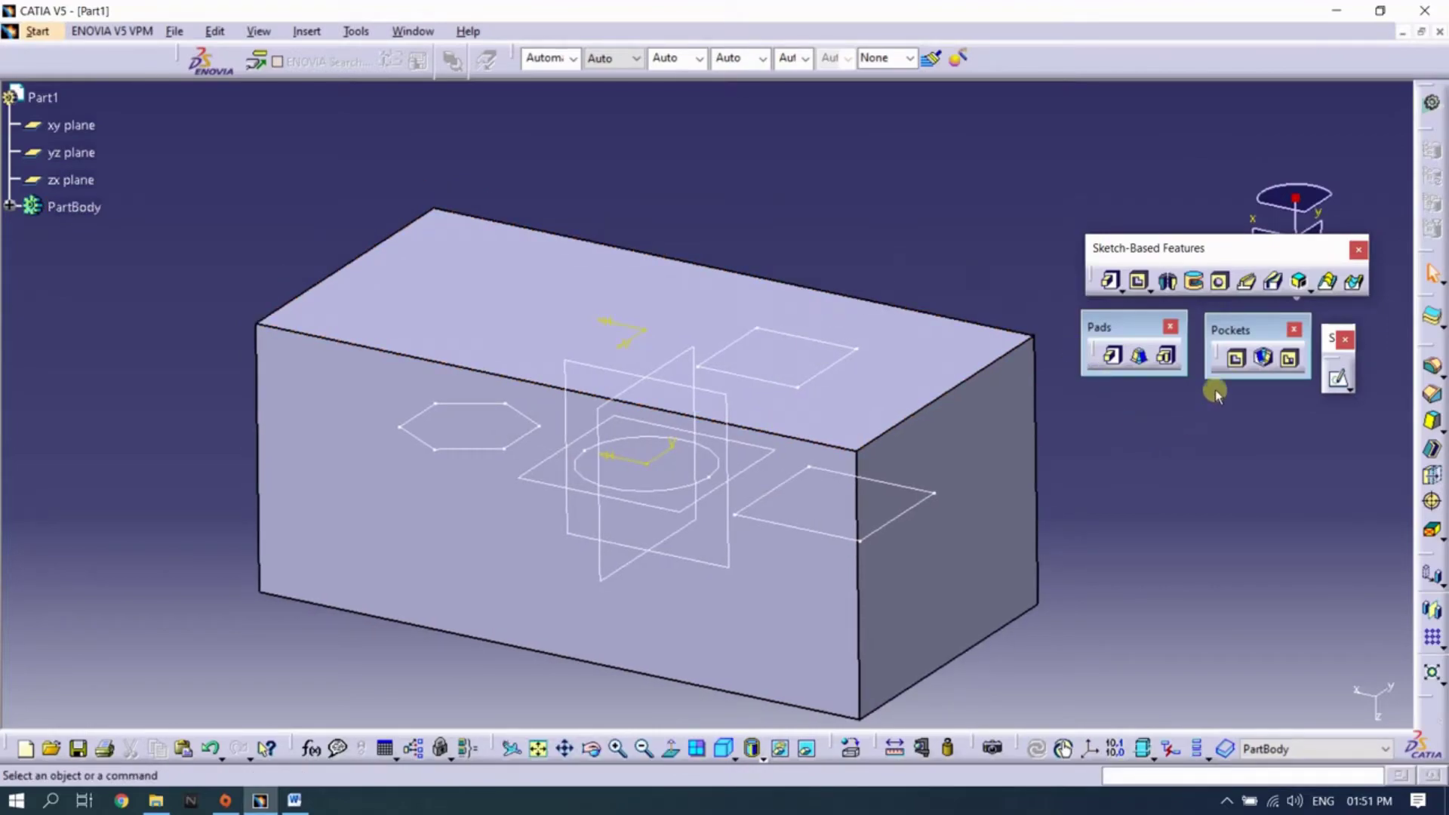
left_click(1264, 358)
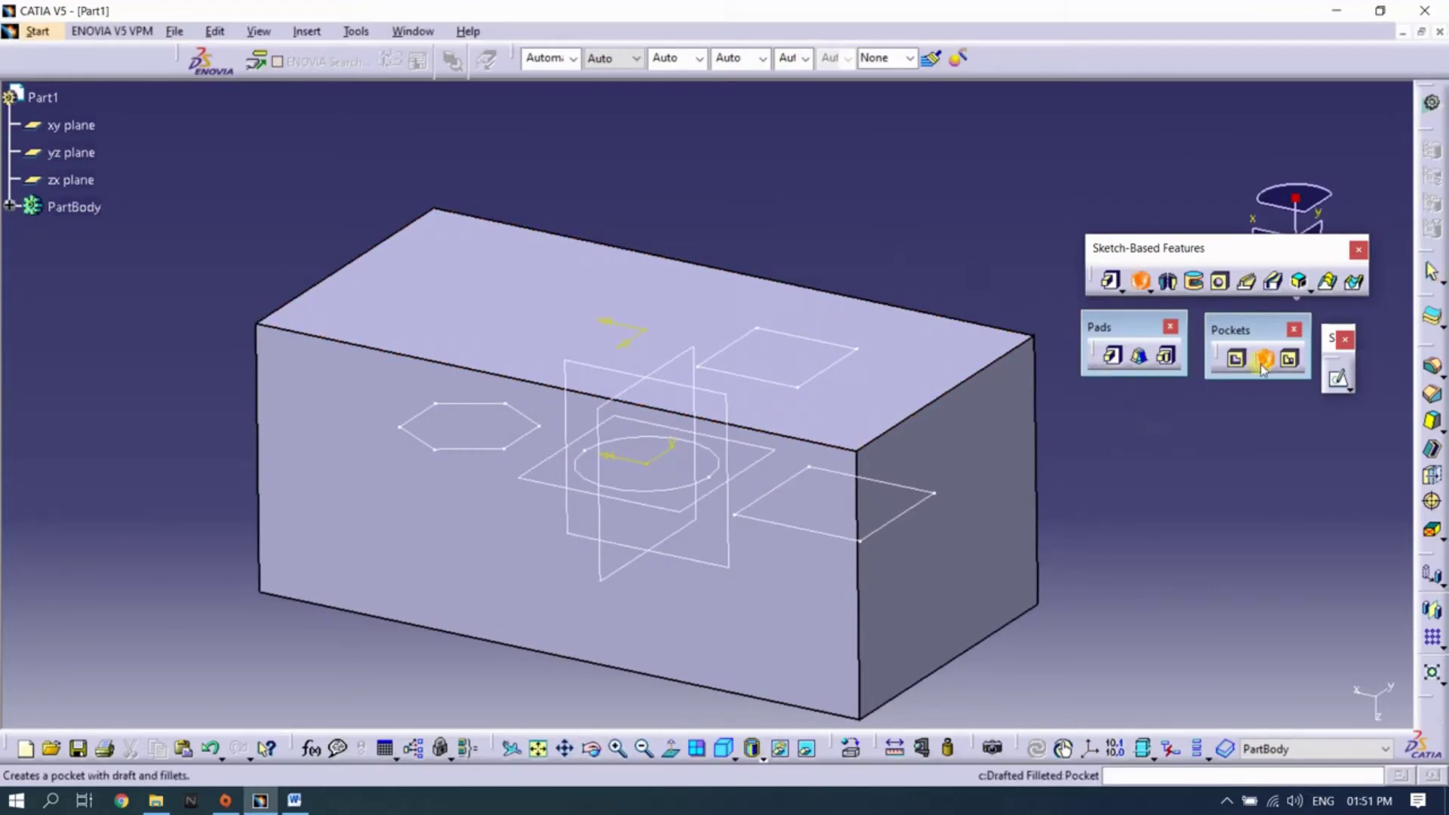
left_click(479, 450)
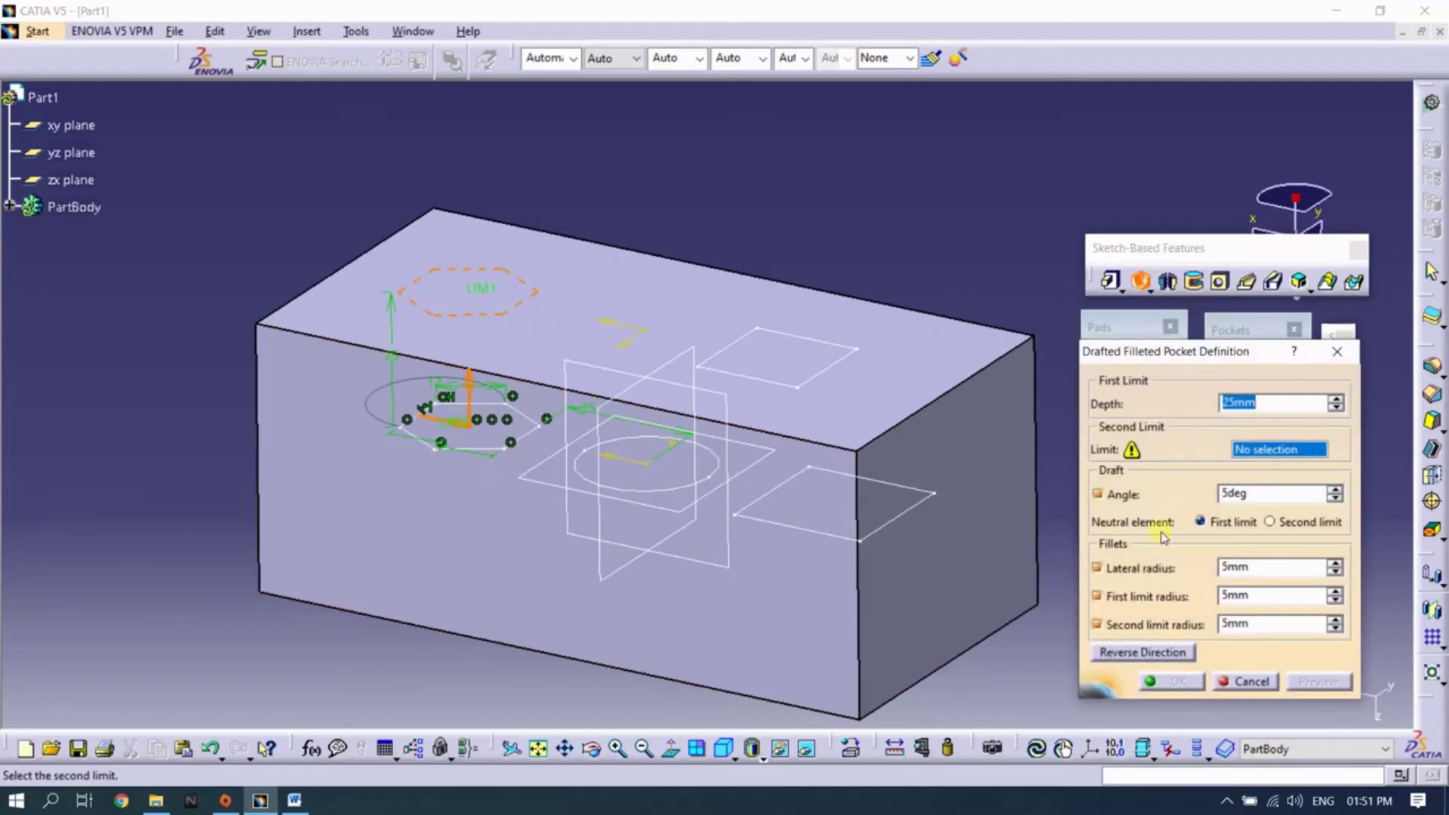
left_click(534, 351)
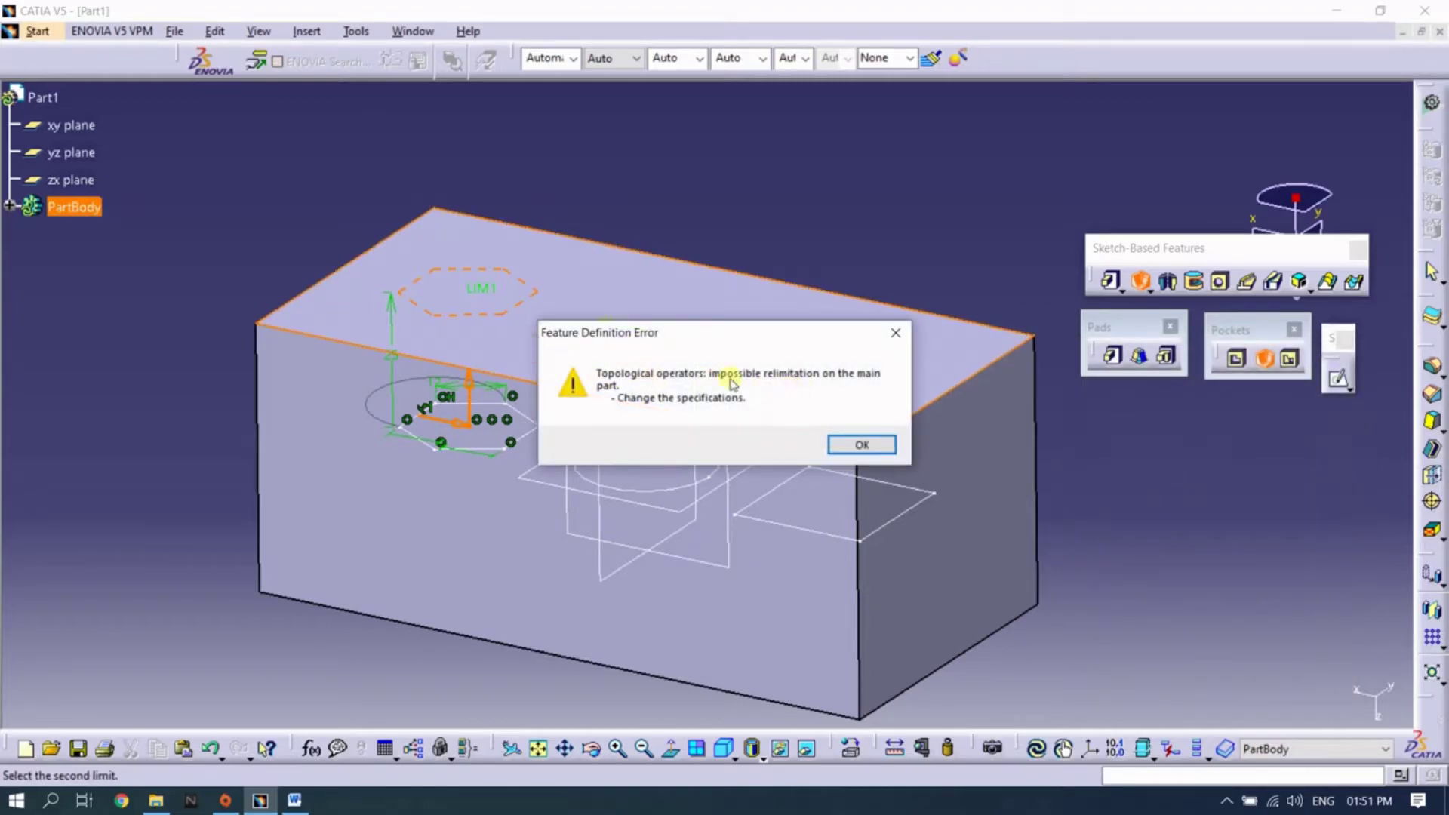
left_click(846, 446)
Use the xy plane as the pocket's second limit and confirm, dismissing the update error
left_click(1250, 446)
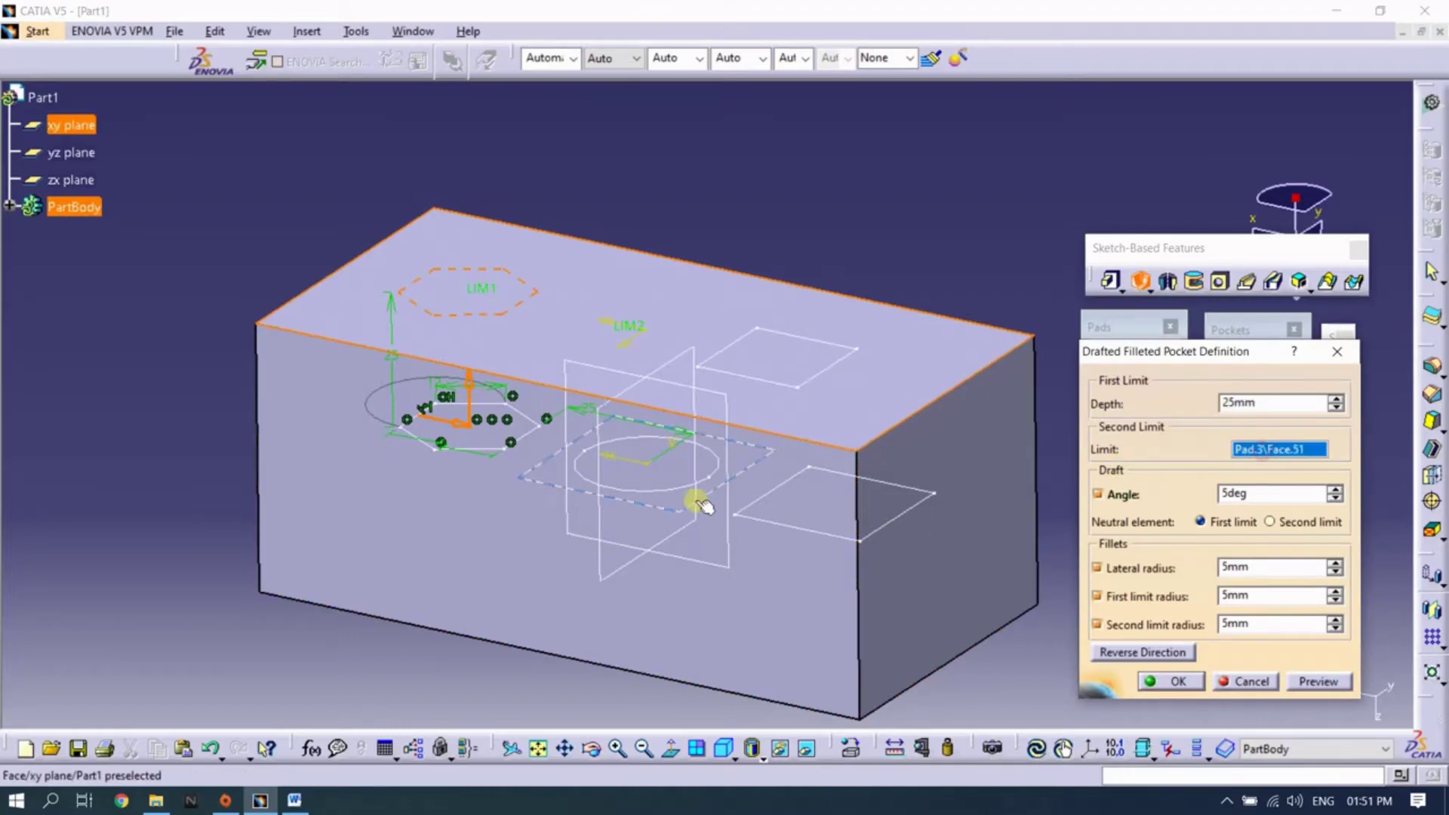
left_click(656, 507)
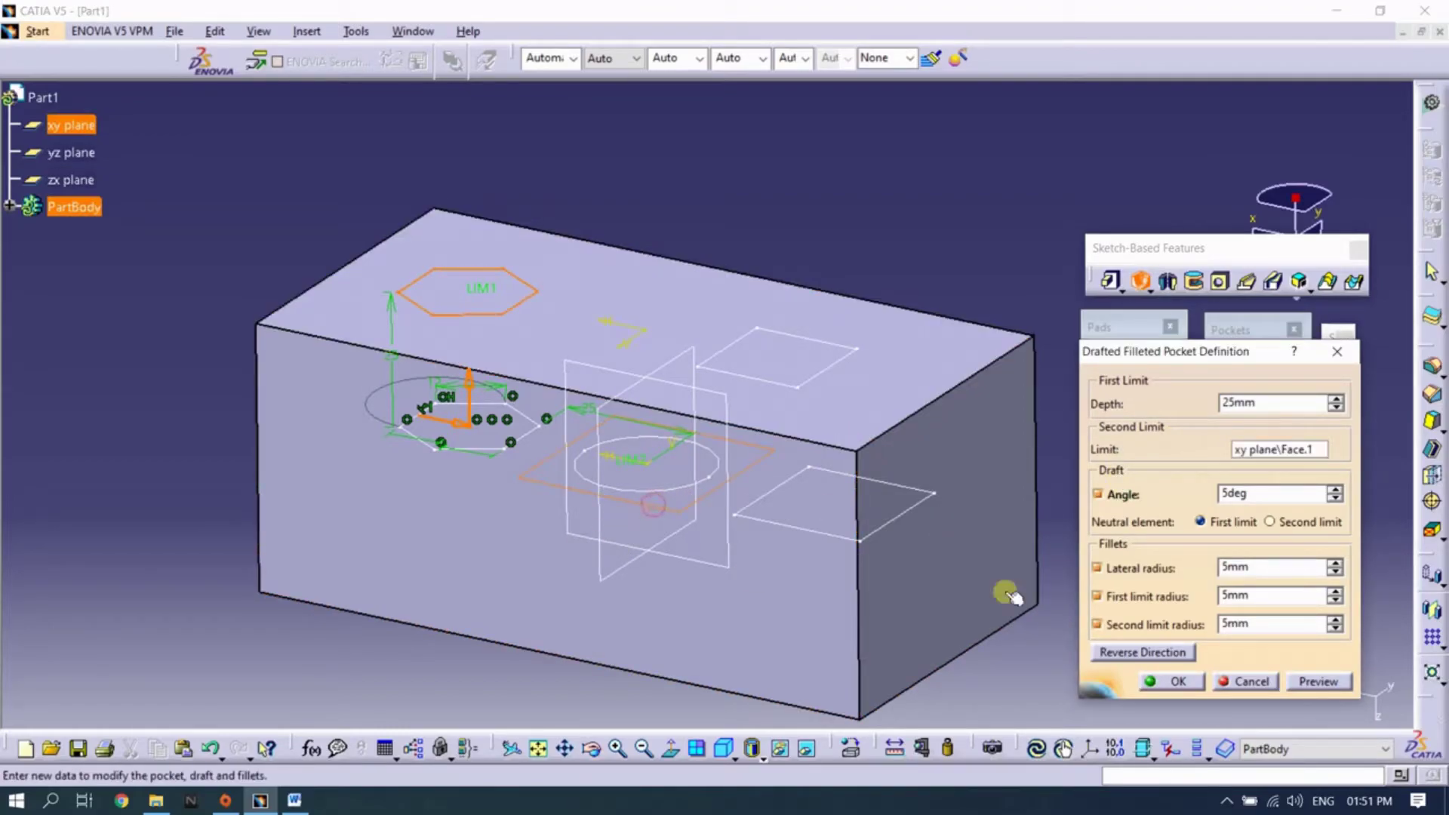
left_click(1295, 683)
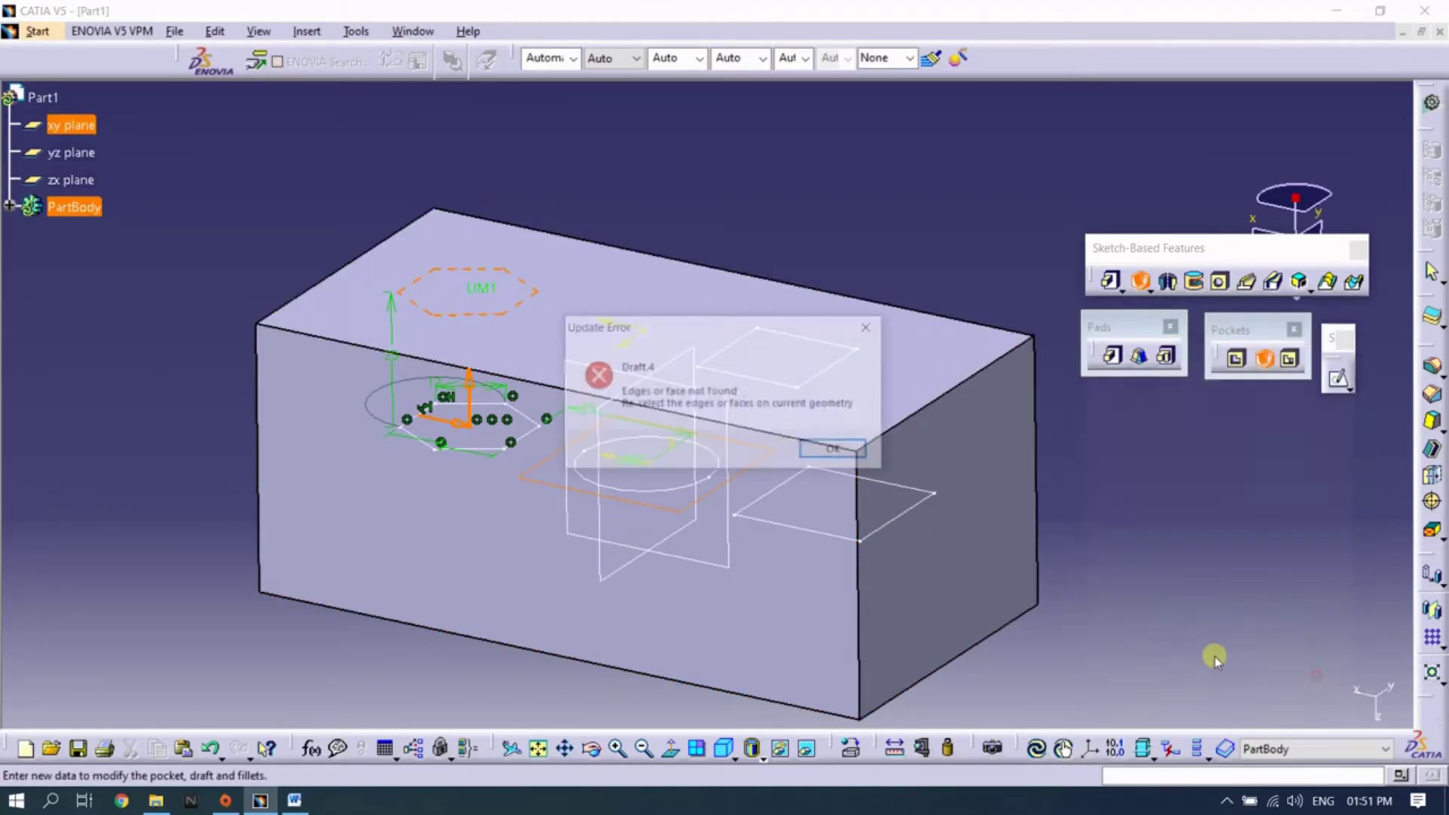
left_click(817, 453)
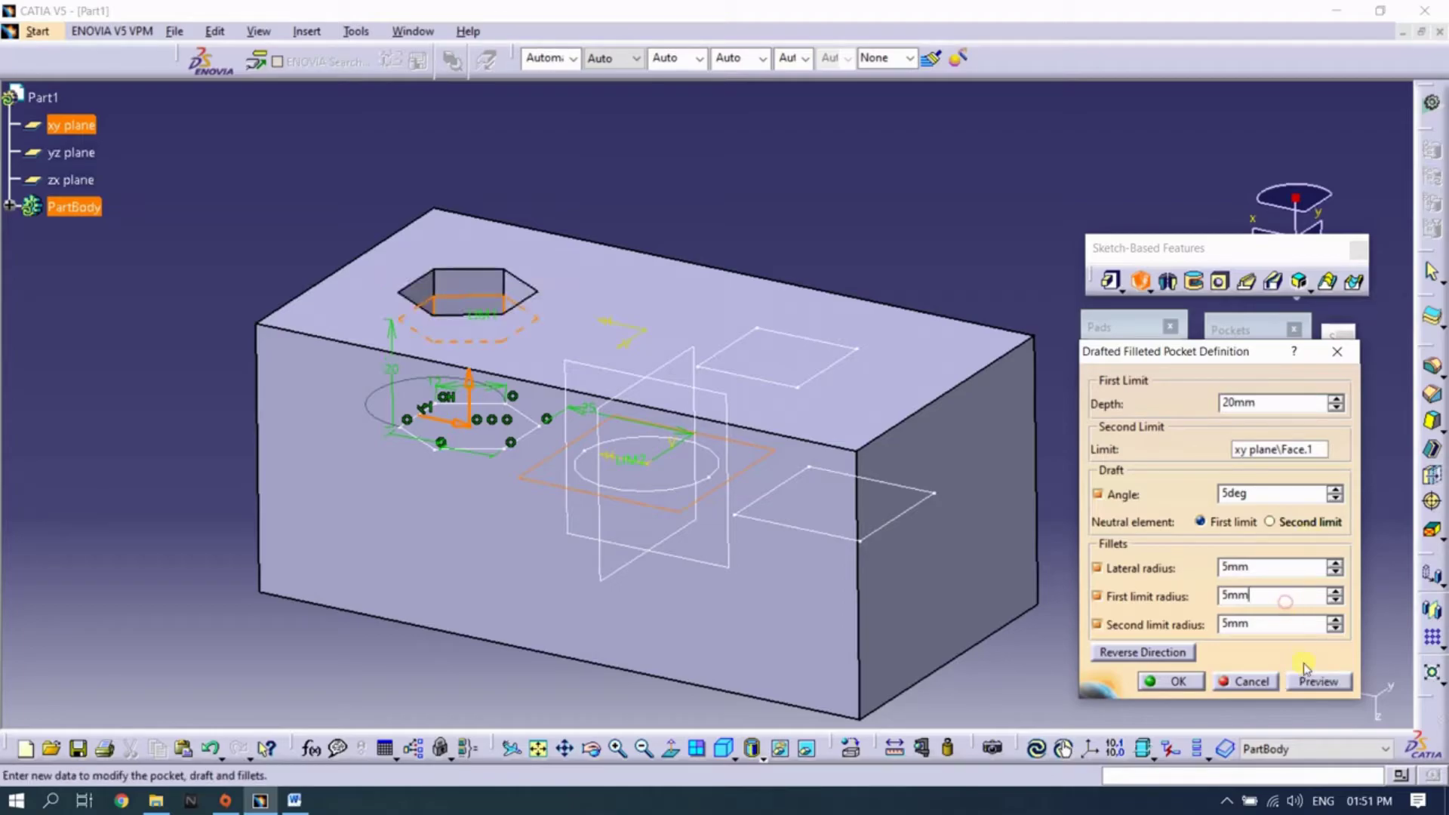
Preview the hexagon pocket in wireframe, then return to shading with edges
mouse_move(724, 486)
middle_mouse_down()
mouse_move(637, 425)
mouse_move(362, 451)
mouse_move(527, 323)
mouse_move(543, 443)
mouse_move(679, 285)
mouse_move(593, 230)
mouse_move(569, 446)
mouse_move(624, 362)
mouse_move(557, 253)
middle_mouse_up()
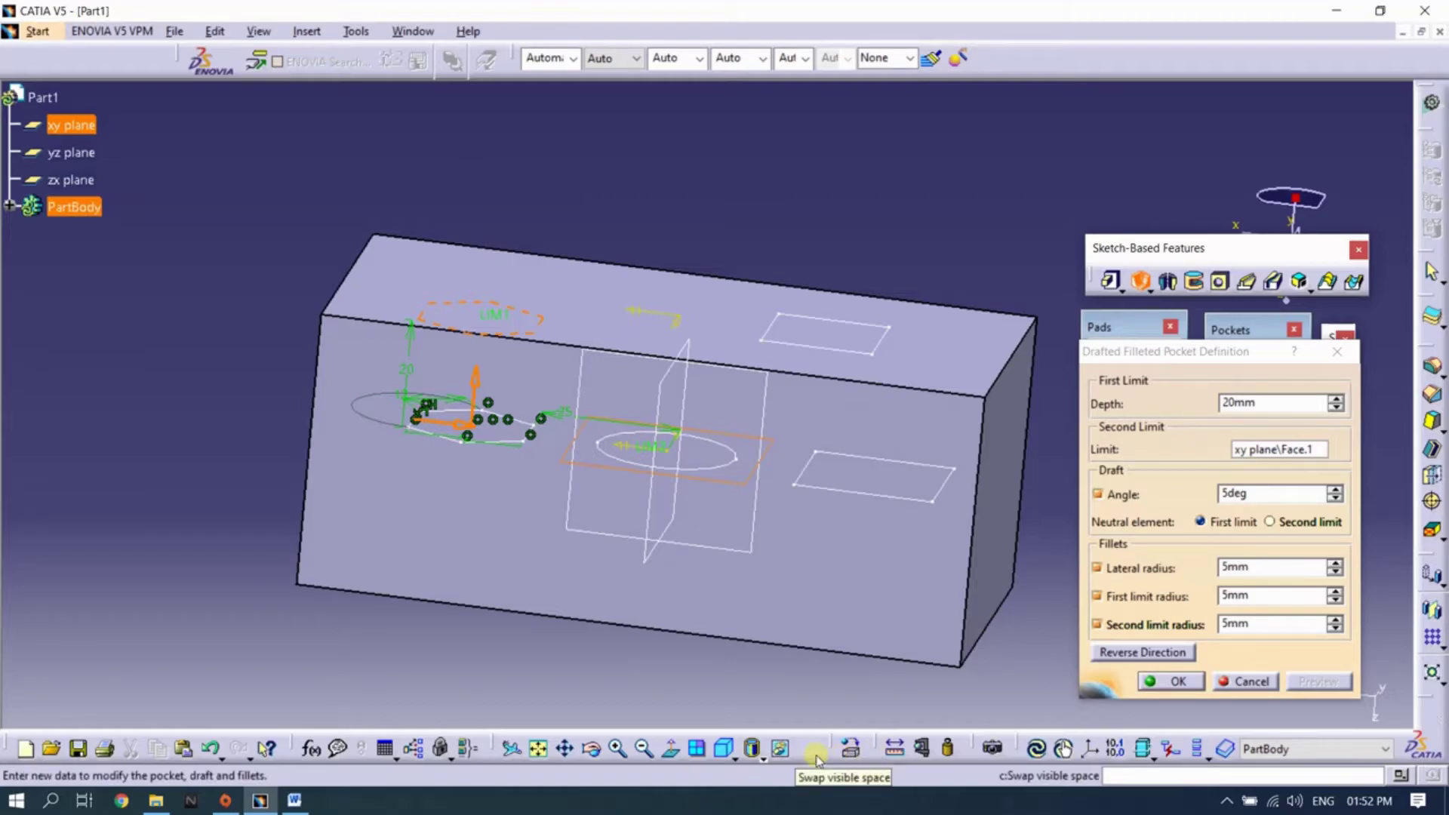
left_click(777, 755)
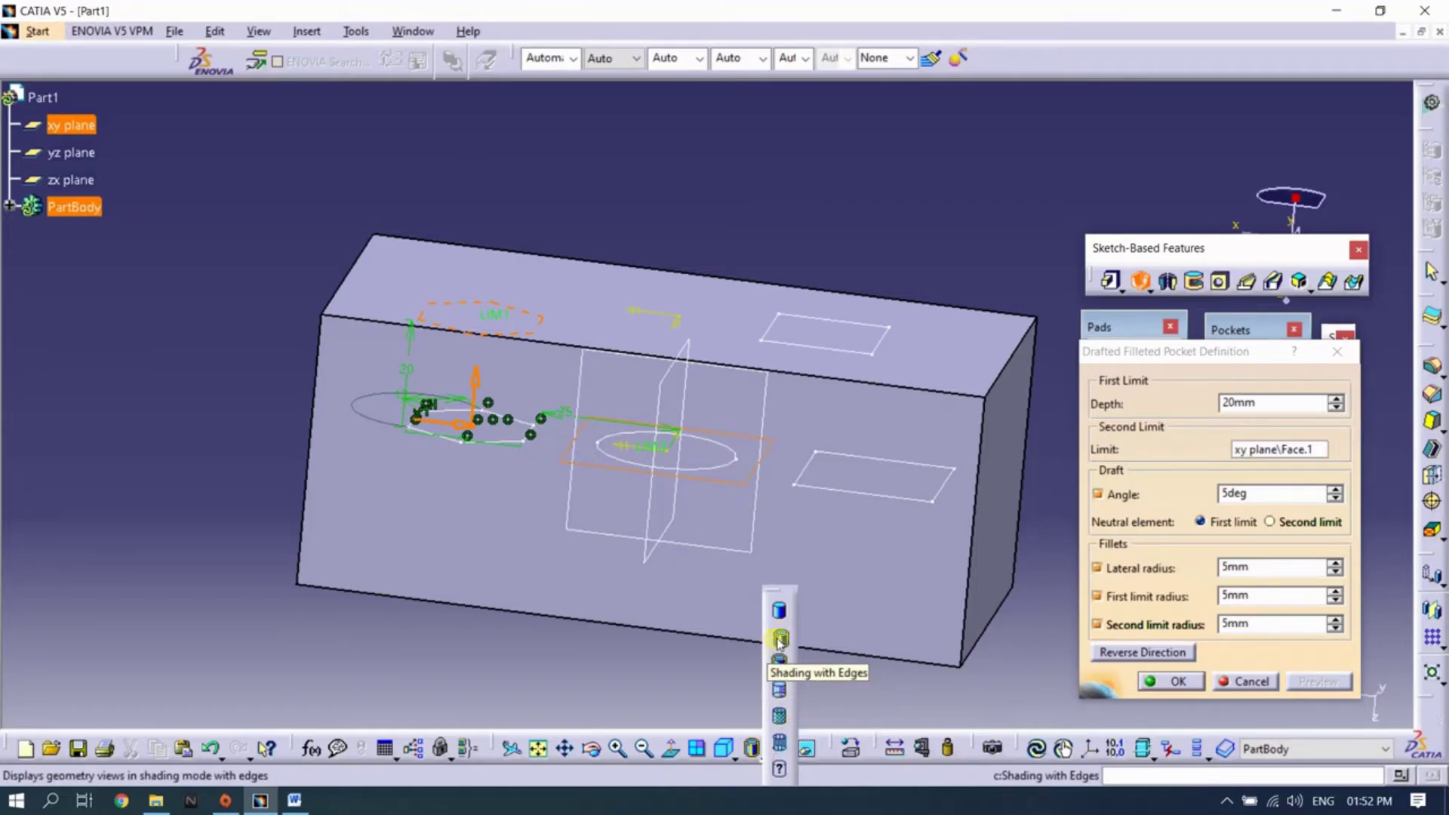
left_click(685, 693)
mouse_move(201, 427)
middle_mouse_down()
mouse_move(478, 363)
mouse_move(713, 495)
middle_mouse_up()
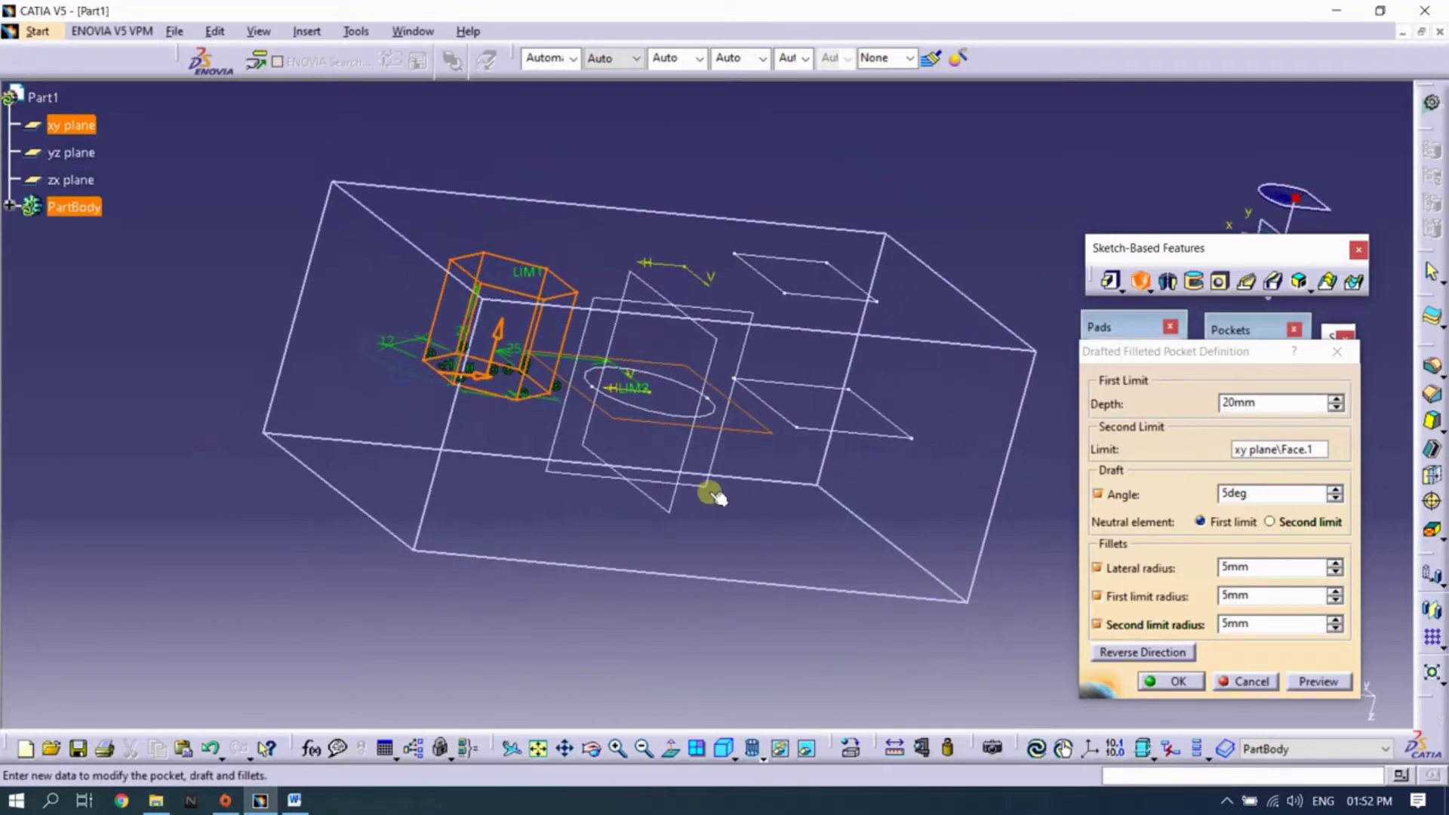
left_click(1317, 681)
mouse_move(867, 479)
middle_mouse_down()
mouse_move(718, 491)
mouse_move(793, 462)
mouse_move(726, 321)
mouse_move(656, 420)
mouse_move(634, 501)
mouse_move(631, 431)
mouse_move(593, 487)
mouse_move(642, 423)
mouse_move(689, 462)
mouse_move(605, 409)
mouse_move(644, 473)
mouse_move(614, 621)
middle_mouse_up()
left_click(758, 757)
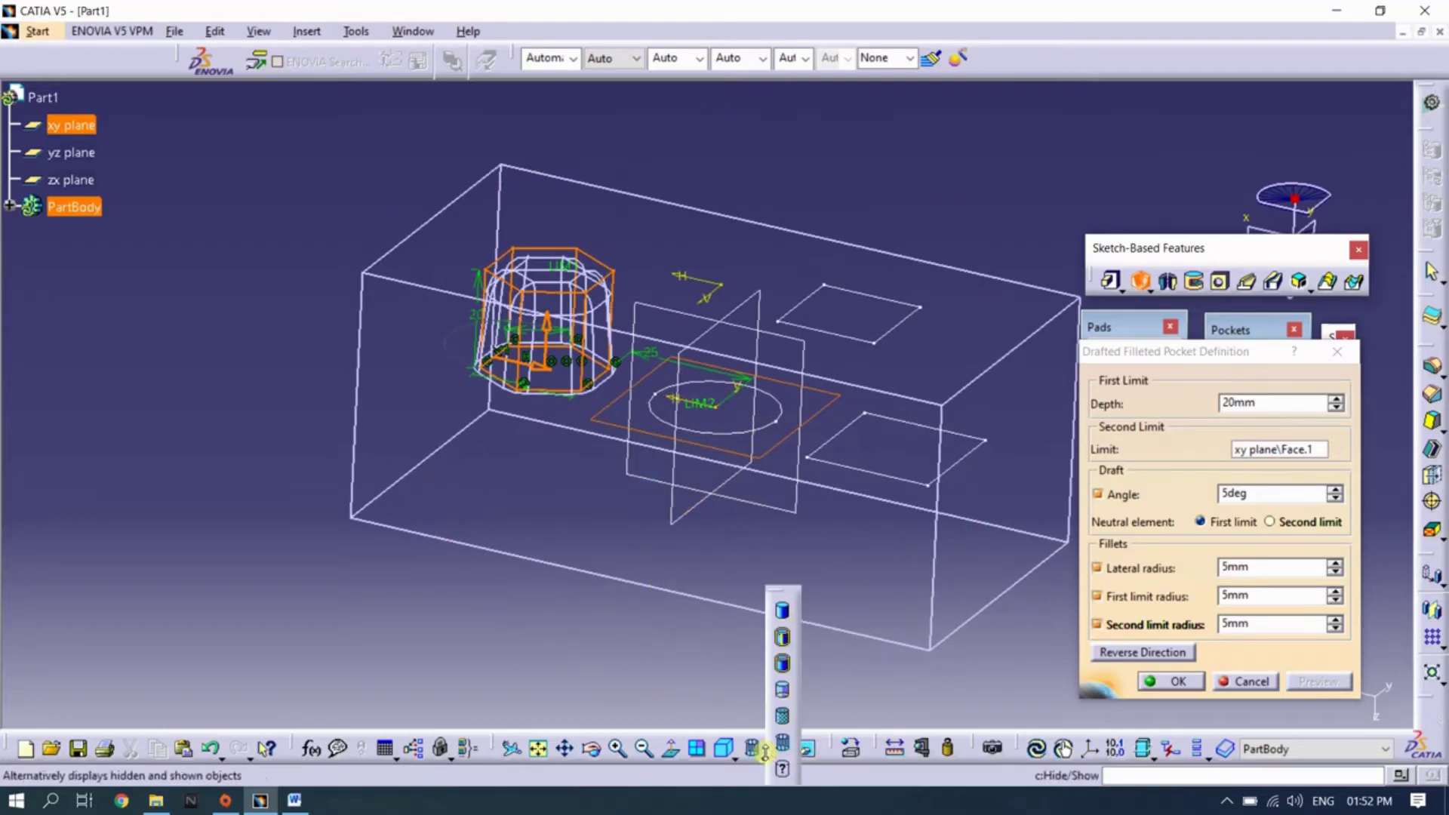
left_click(785, 640)
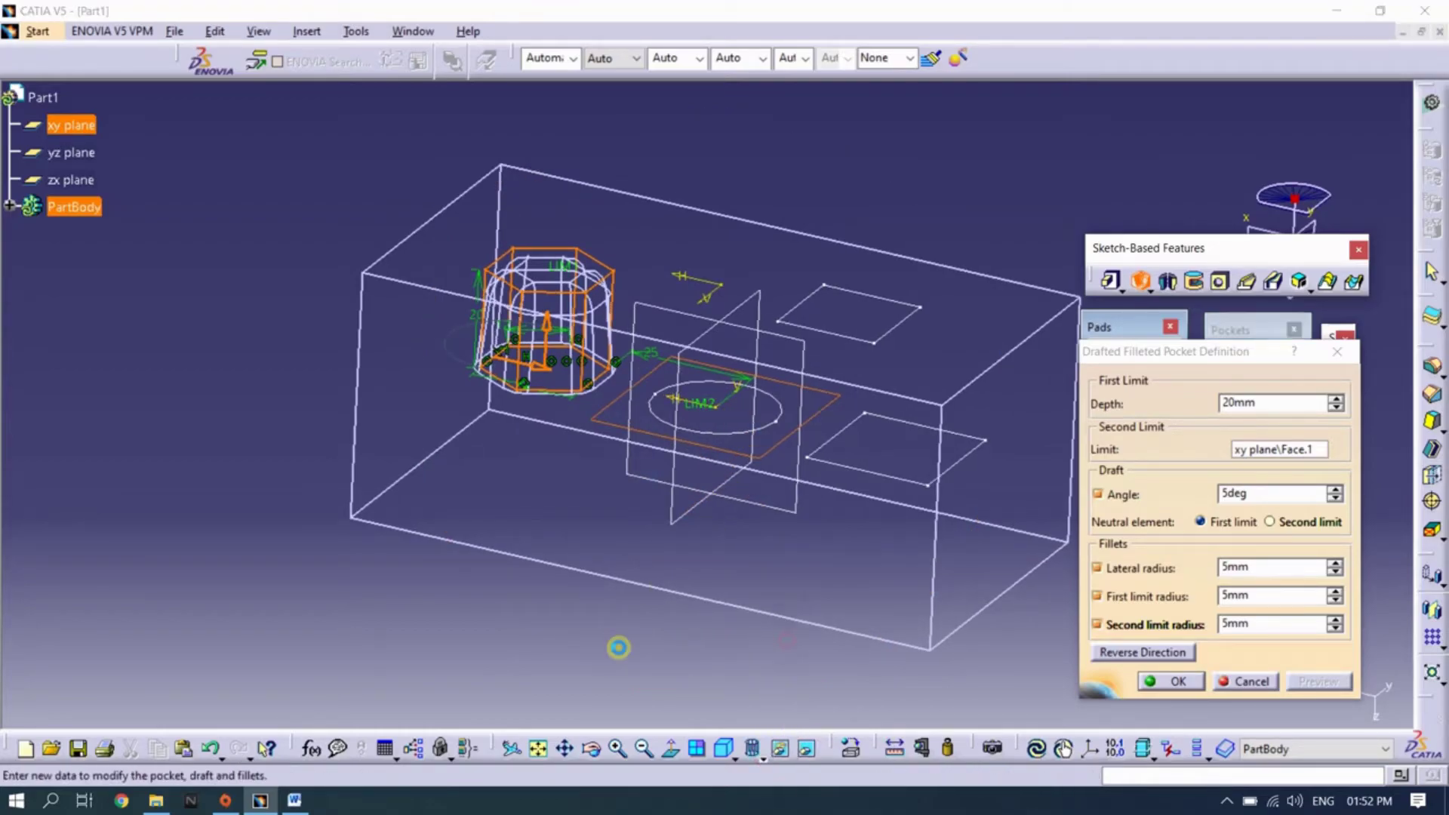
Set the hexagon pocket's second limit to the block's bottom face (Pad.3\Face.76) and preview it
left_click(1260, 450)
mouse_move(663, 501)
middle_mouse_down()
mouse_move(647, 397)
mouse_move(547, 423)
middle_mouse_up()
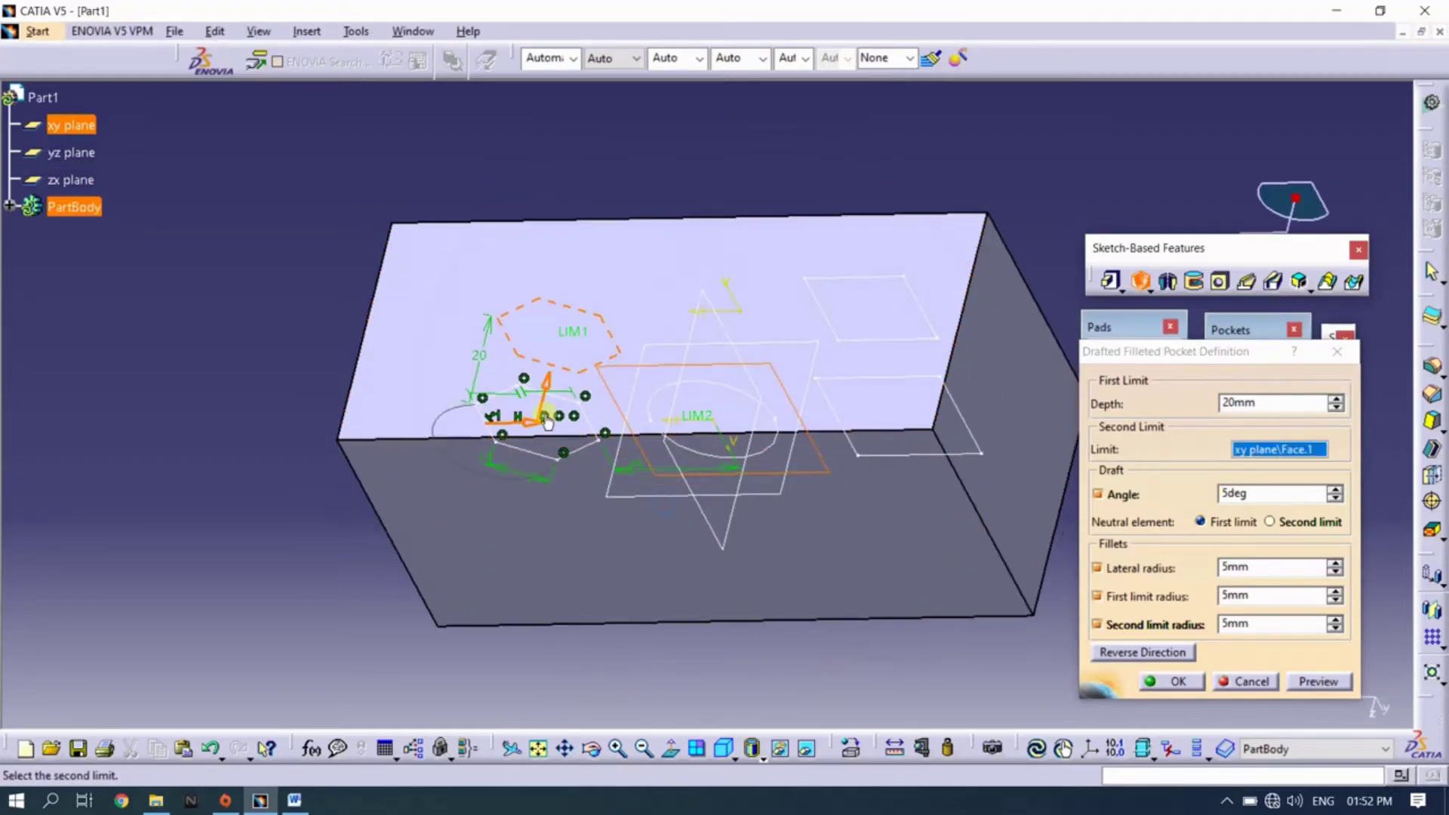
left_click(539, 505)
middle_click_drag(540, 505, 1055, 600)
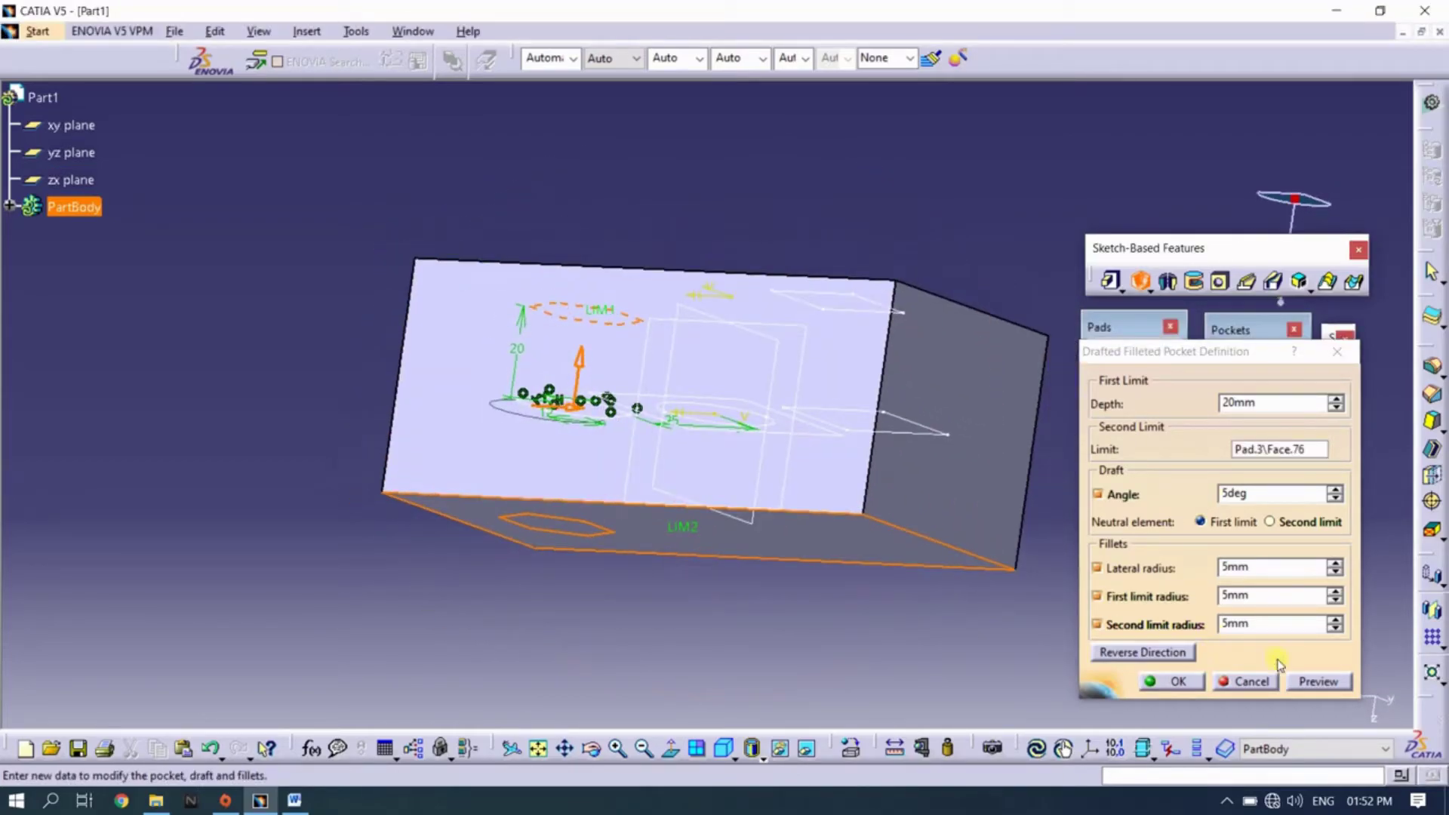
left_click(1319, 681)
mouse_move(650, 576)
middle_mouse_down()
mouse_move(708, 294)
mouse_move(671, 334)
middle_mouse_up()
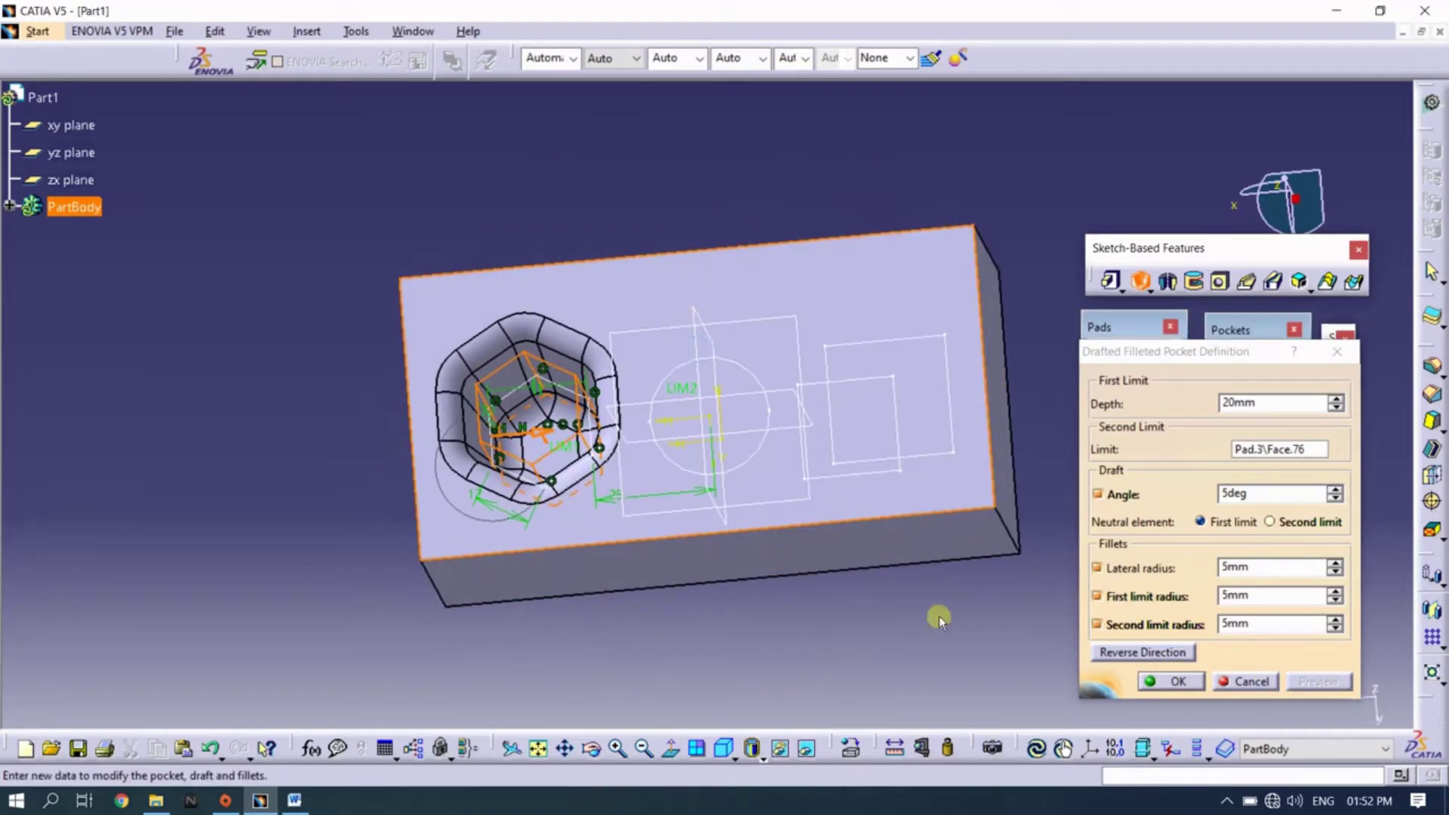
mouse_move(939, 619)
middle_mouse_down()
mouse_move(622, 451)
mouse_move(686, 363)
mouse_move(672, 487)
mouse_move(704, 383)
middle_mouse_up()
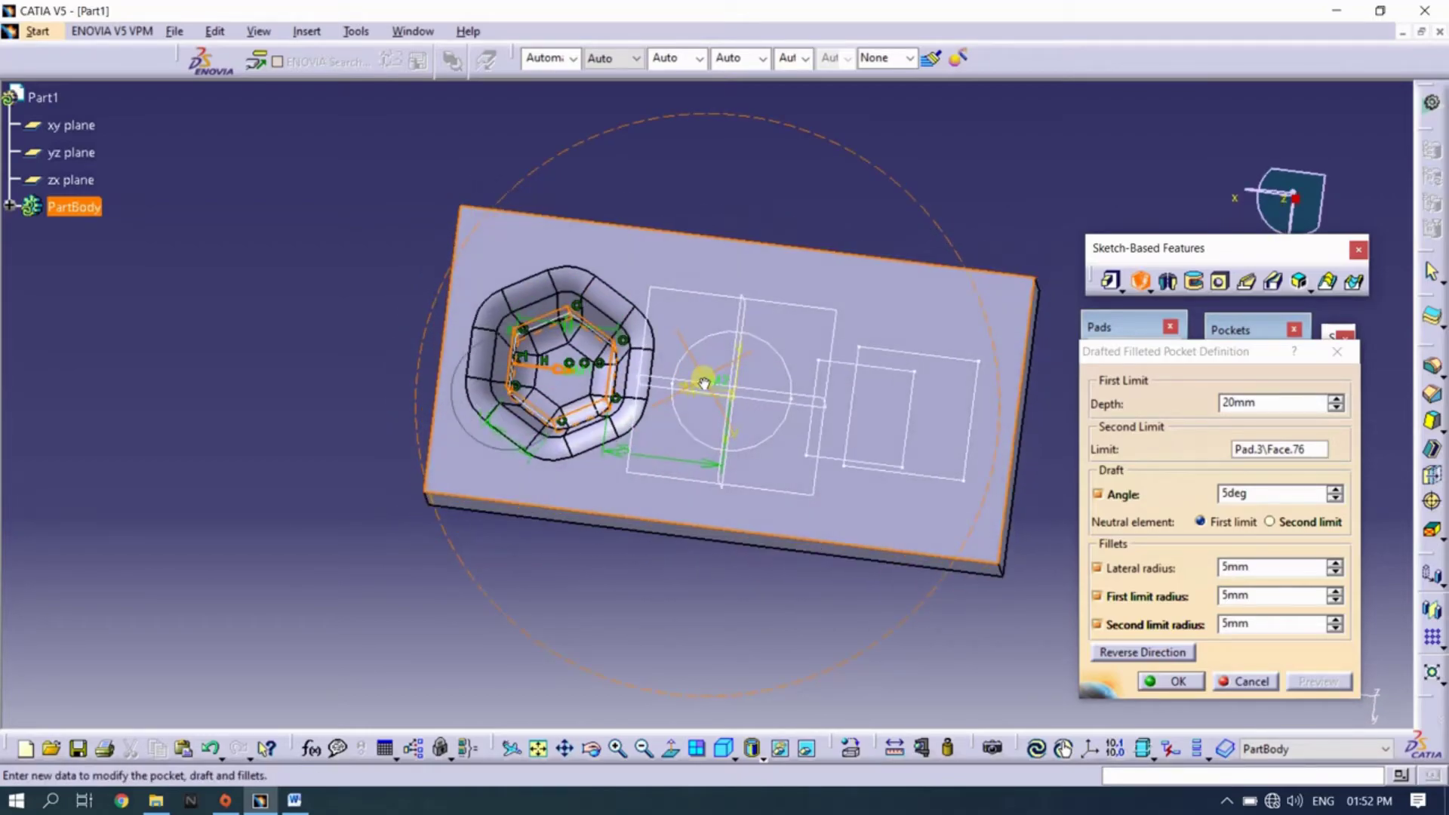
mouse_move(819, 476)
middle_mouse_down()
mouse_move(662, 556)
mouse_move(689, 462)
mouse_move(657, 431)
mouse_move(684, 372)
mouse_move(745, 346)
mouse_move(692, 427)
mouse_move(637, 463)
mouse_move(617, 446)
mouse_move(615, 475)
mouse_move(641, 491)
mouse_move(659, 343)
mouse_move(667, 395)
mouse_move(637, 348)
middle_mouse_up()
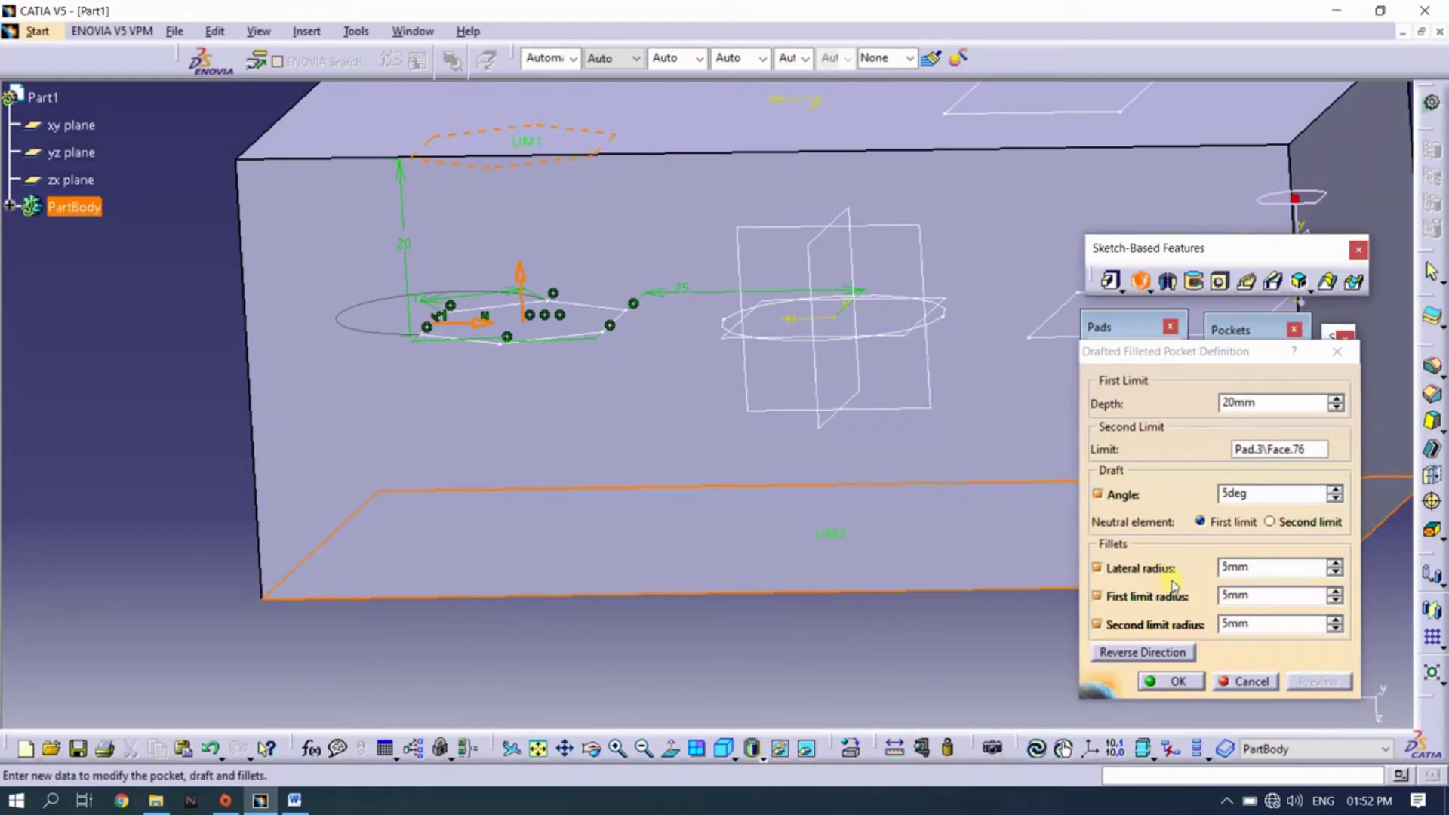
Set the first limit radius to 10mm and preview the pocket
double_click(1259, 599)
type("10")
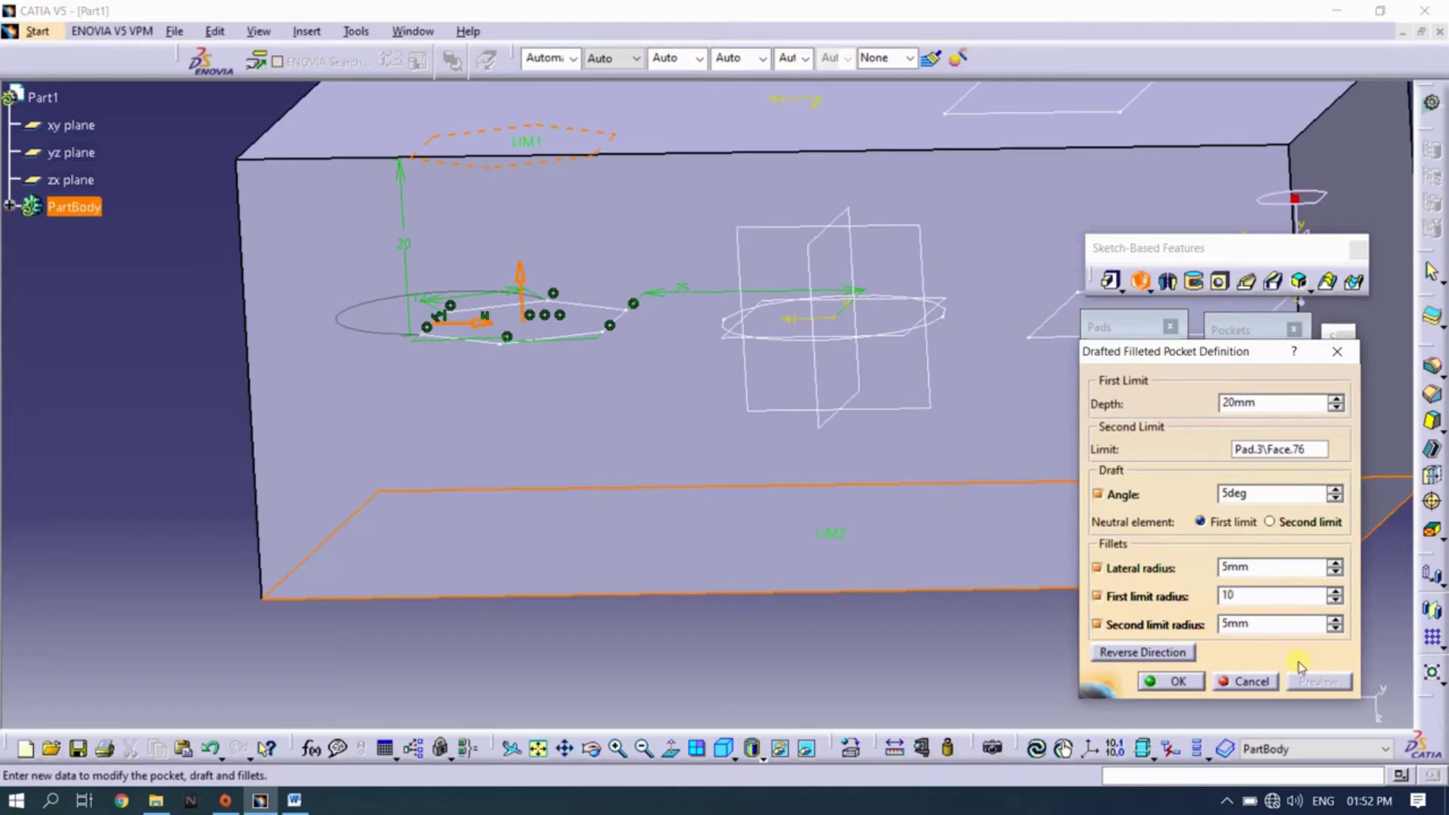
mouse_move(906, 588)
middle_mouse_down()
mouse_move(818, 557)
mouse_move(776, 275)
mouse_move(605, 340)
mouse_move(617, 311)
middle_mouse_up()
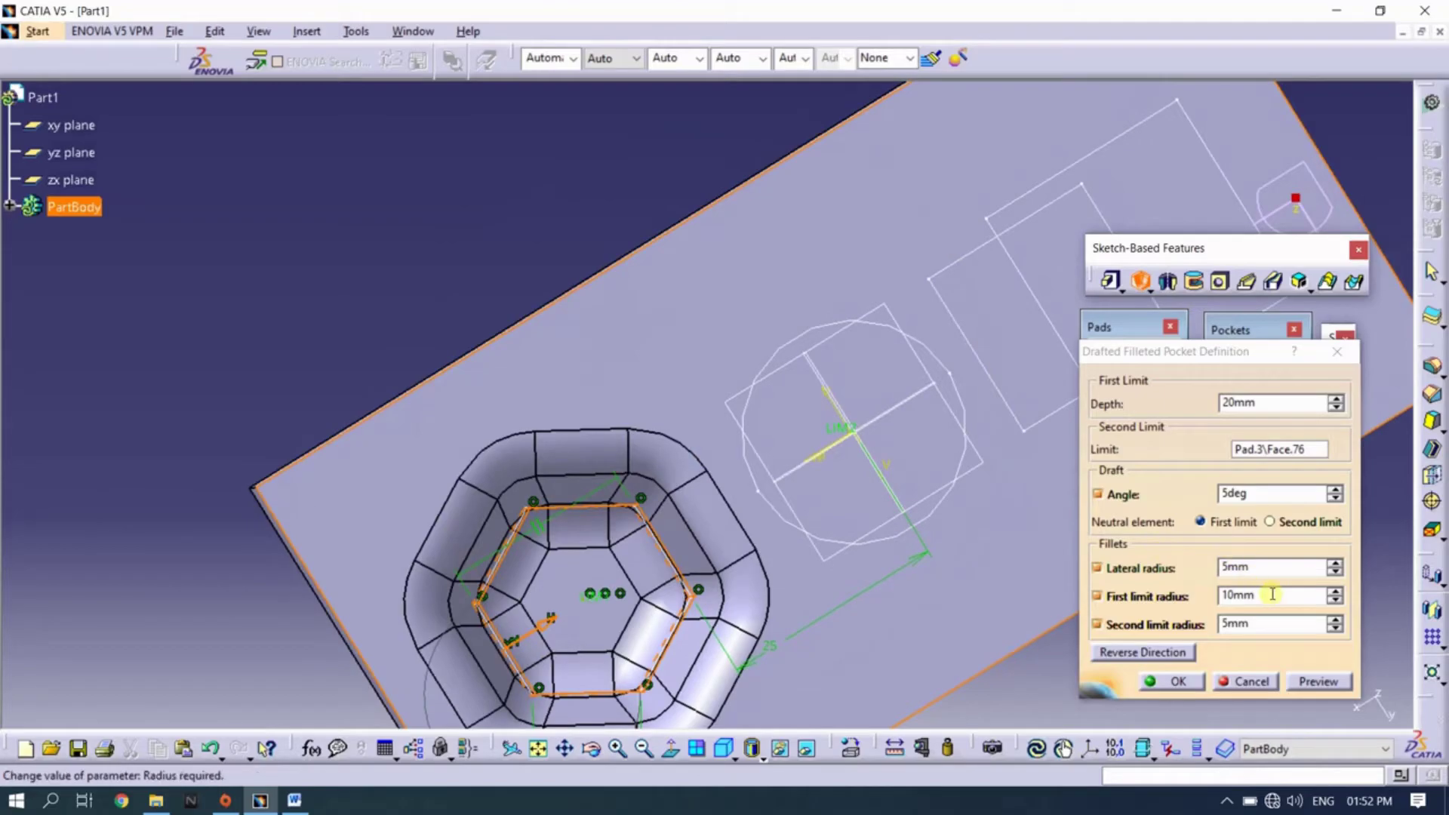
left_click(1311, 682)
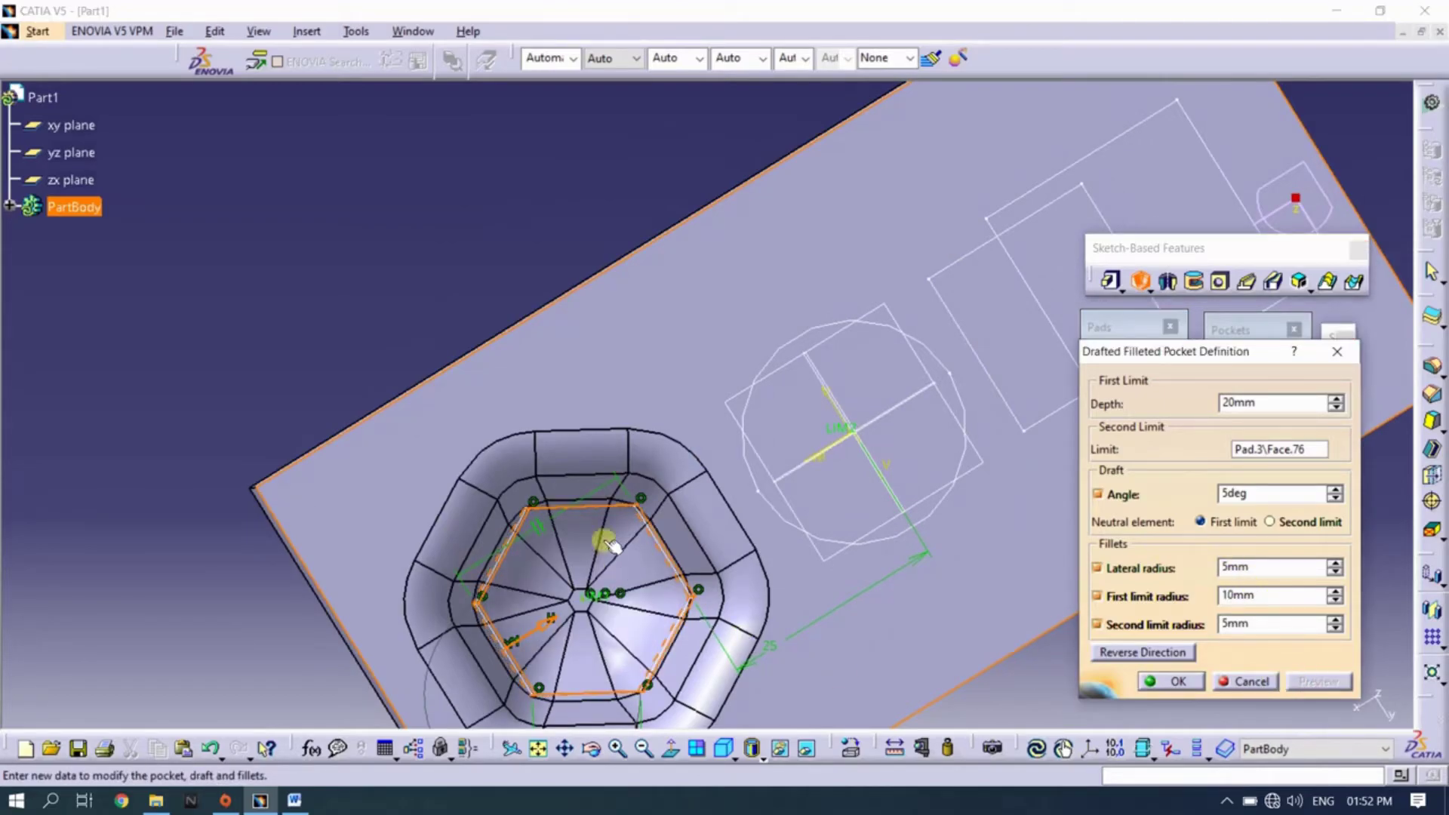
mouse_move(551, 545)
middle_mouse_down()
mouse_move(705, 414)
mouse_move(809, 446)
mouse_move(705, 437)
mouse_move(664, 333)
mouse_move(760, 340)
mouse_move(763, 437)
mouse_move(703, 361)
mouse_move(717, 344)
middle_mouse_up()
Change the draft angle to 10deg and preview the steeper hexagon pocket
double_click(1234, 492)
type("10")
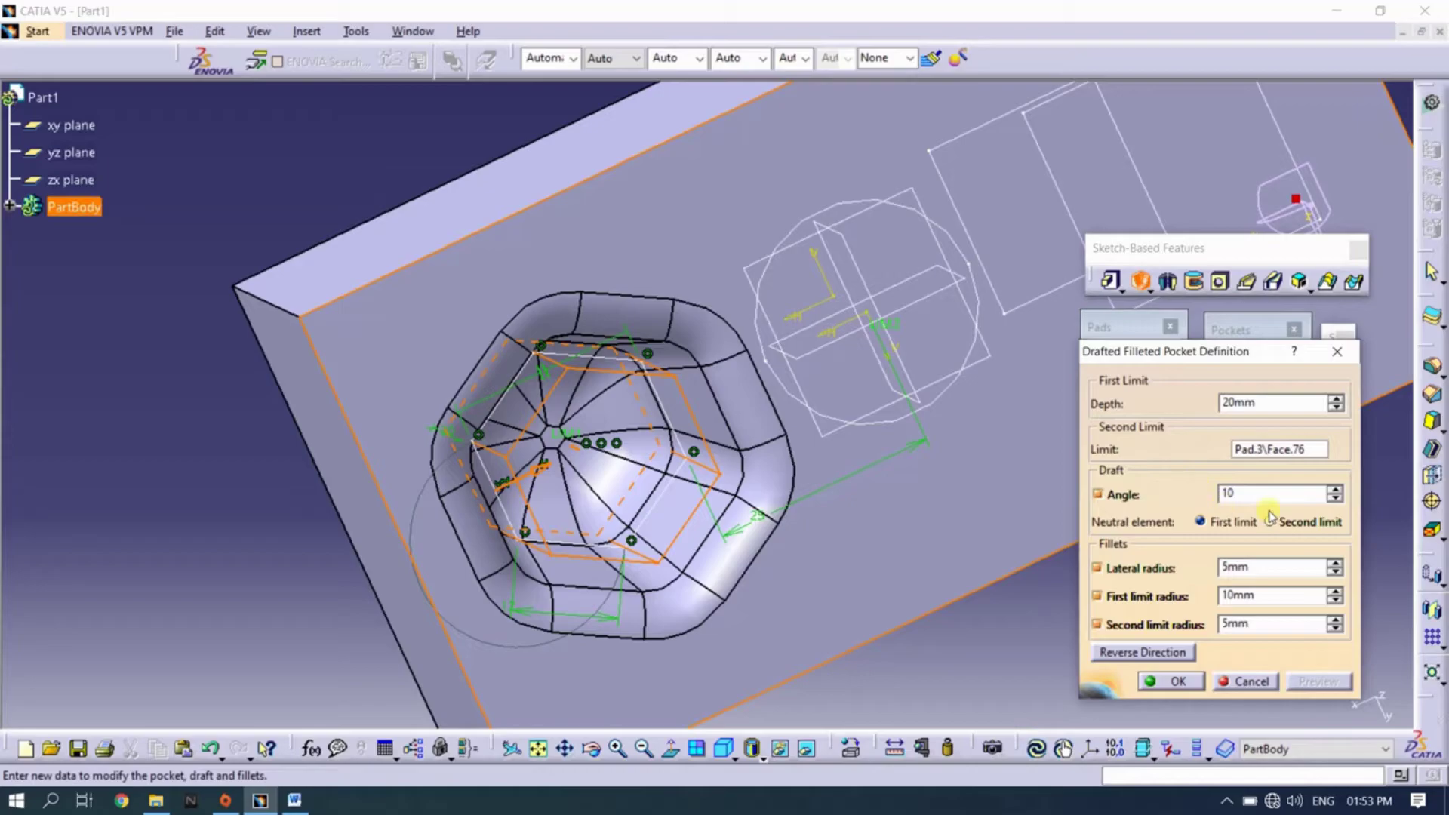
left_click(1276, 567)
left_click(1314, 683)
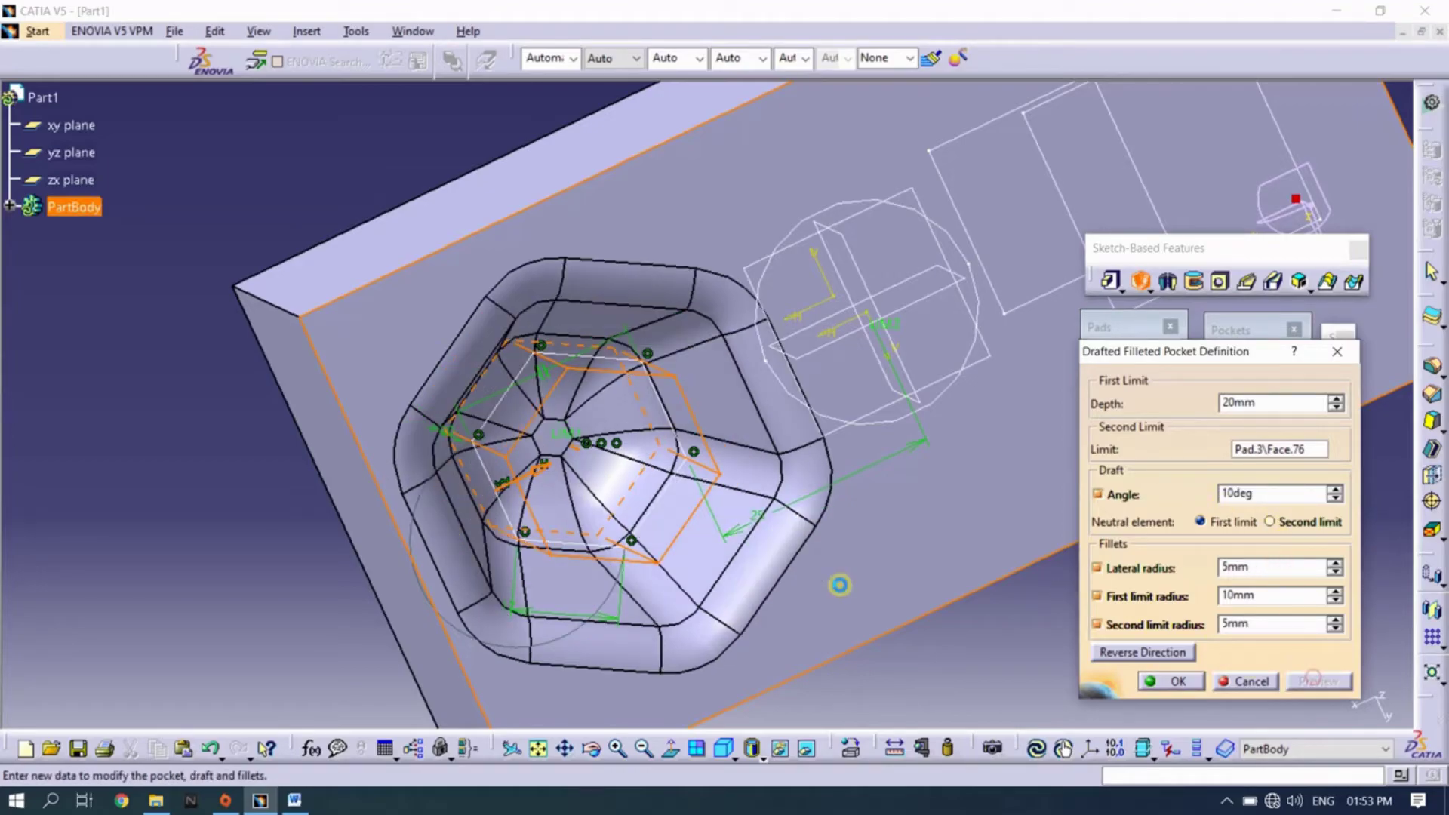
mouse_move(679, 453)
middle_mouse_down()
mouse_move(585, 549)
mouse_move(614, 533)
mouse_move(614, 427)
mouse_move(646, 429)
mouse_move(707, 515)
mouse_move(672, 533)
mouse_move(698, 213)
mouse_move(669, 317)
mouse_move(670, 227)
mouse_move(767, 308)
mouse_move(750, 308)
mouse_move(760, 220)
mouse_move(770, 285)
middle_mouse_up()
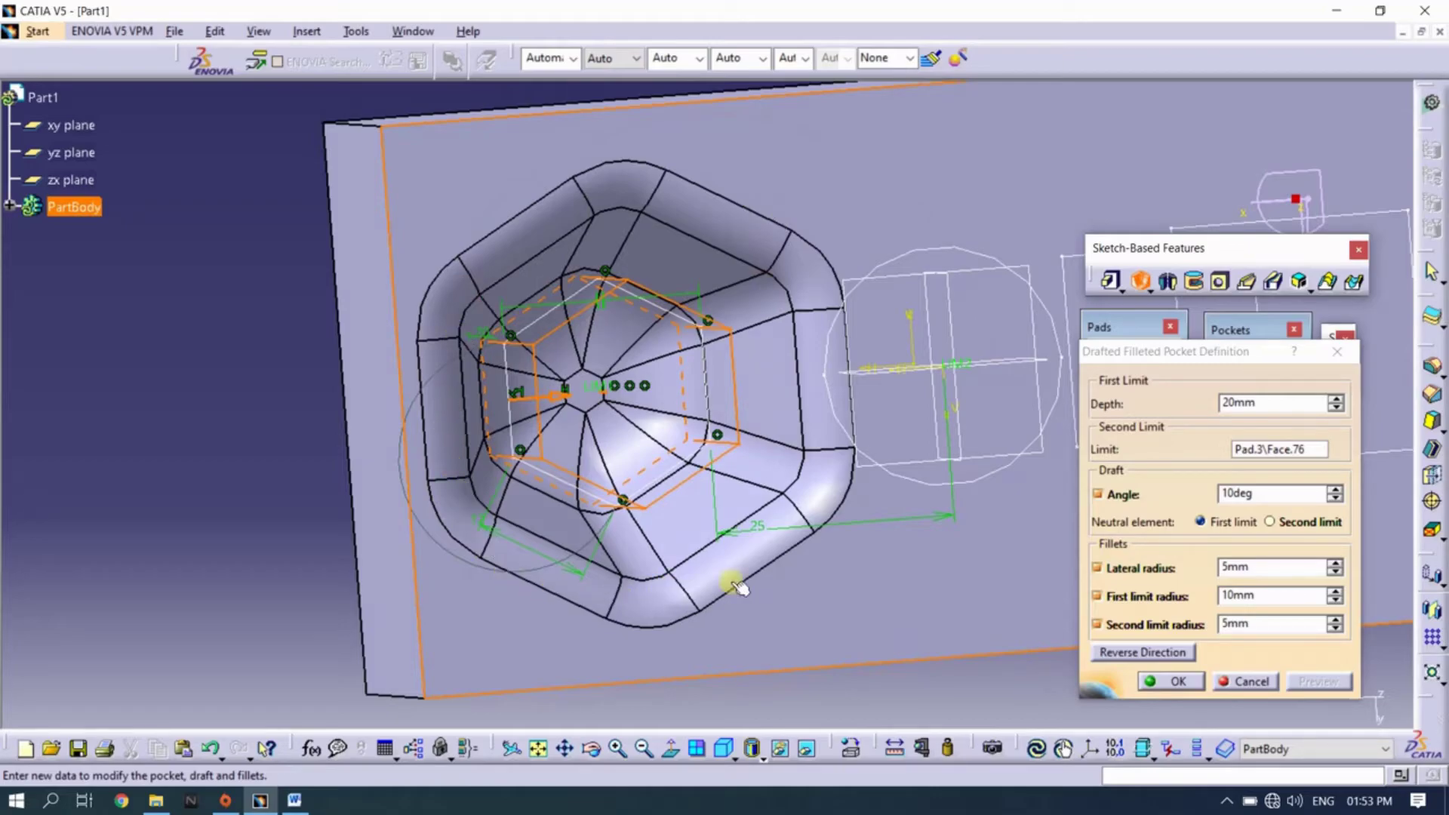
left_click(1193, 625)
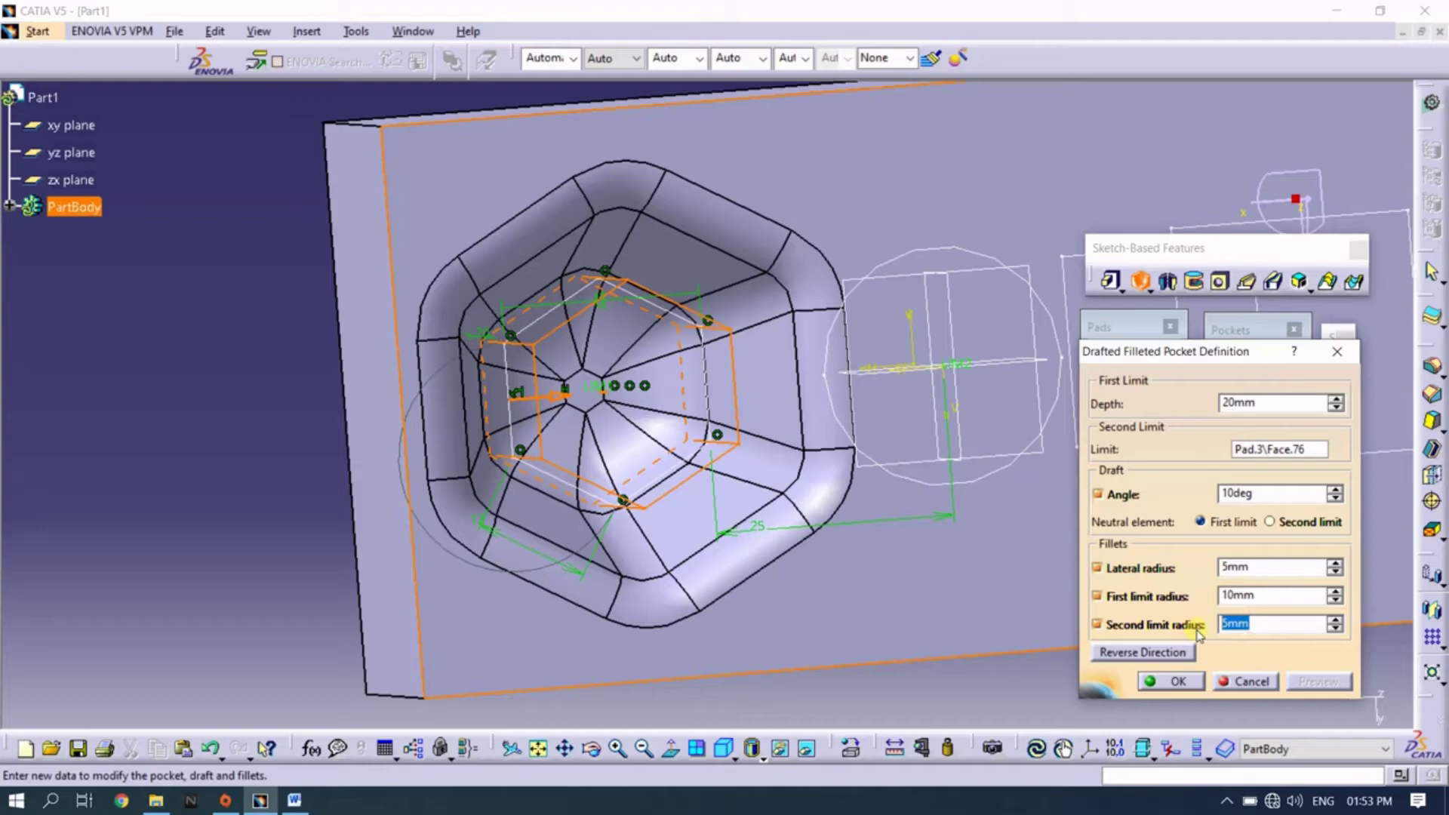
type("2")
Set second limit radius 2mm and lateral radius 8mm, preview, and confirm the hexagon pocket
left_click(1292, 596)
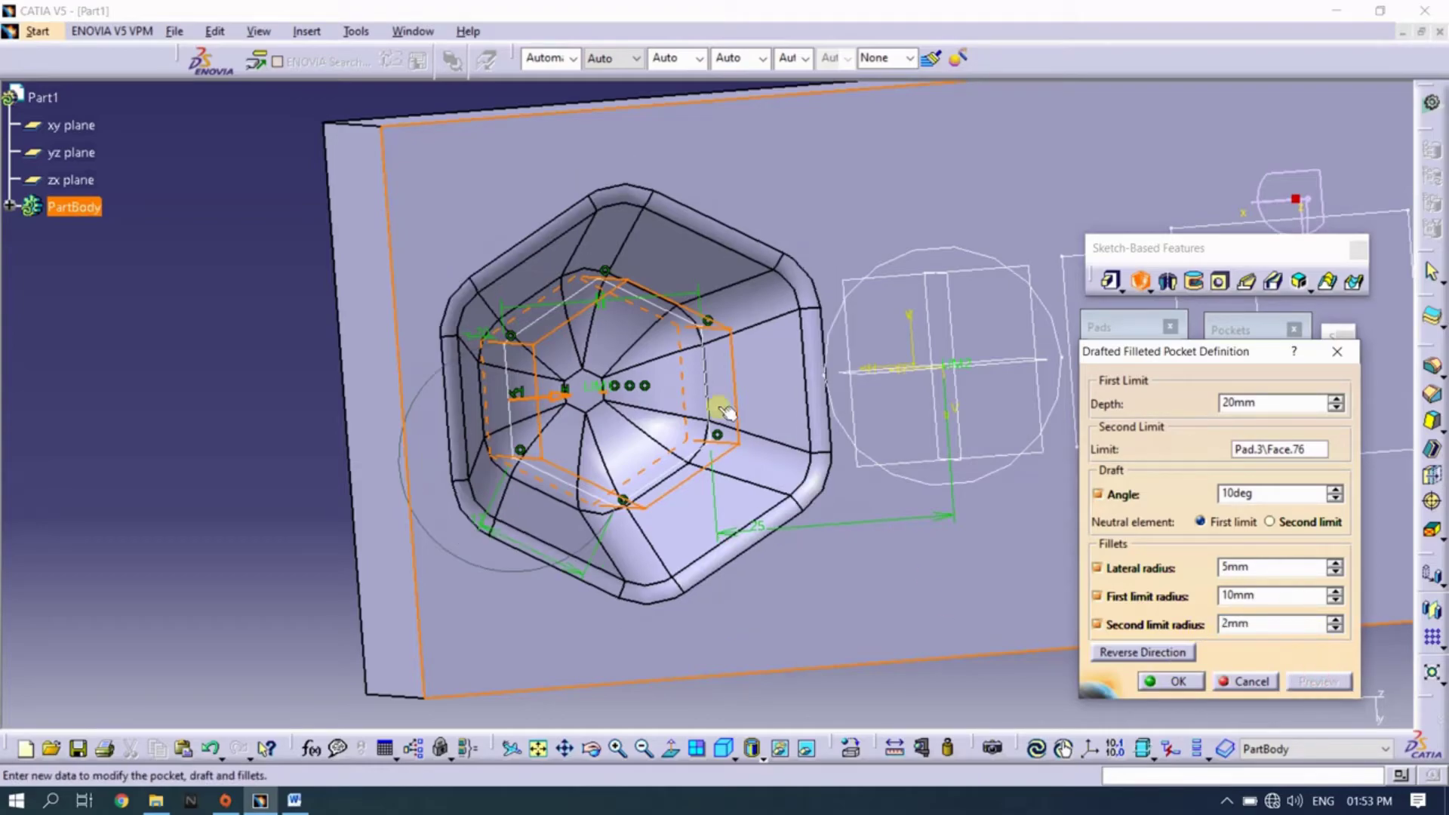
middle_click_drag(717, 408, 701, 429)
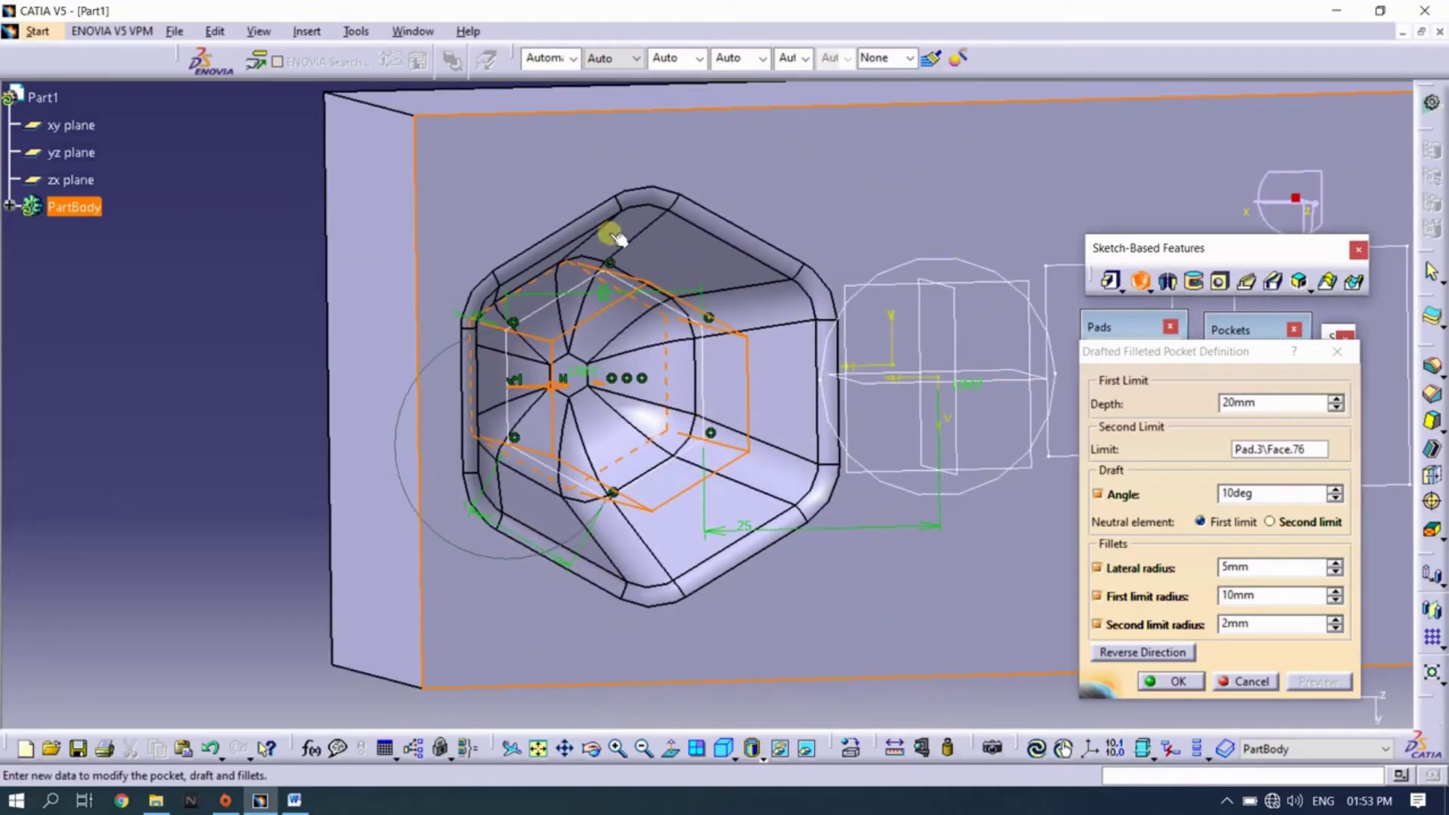
middle_click_drag(633, 234, 613, 204)
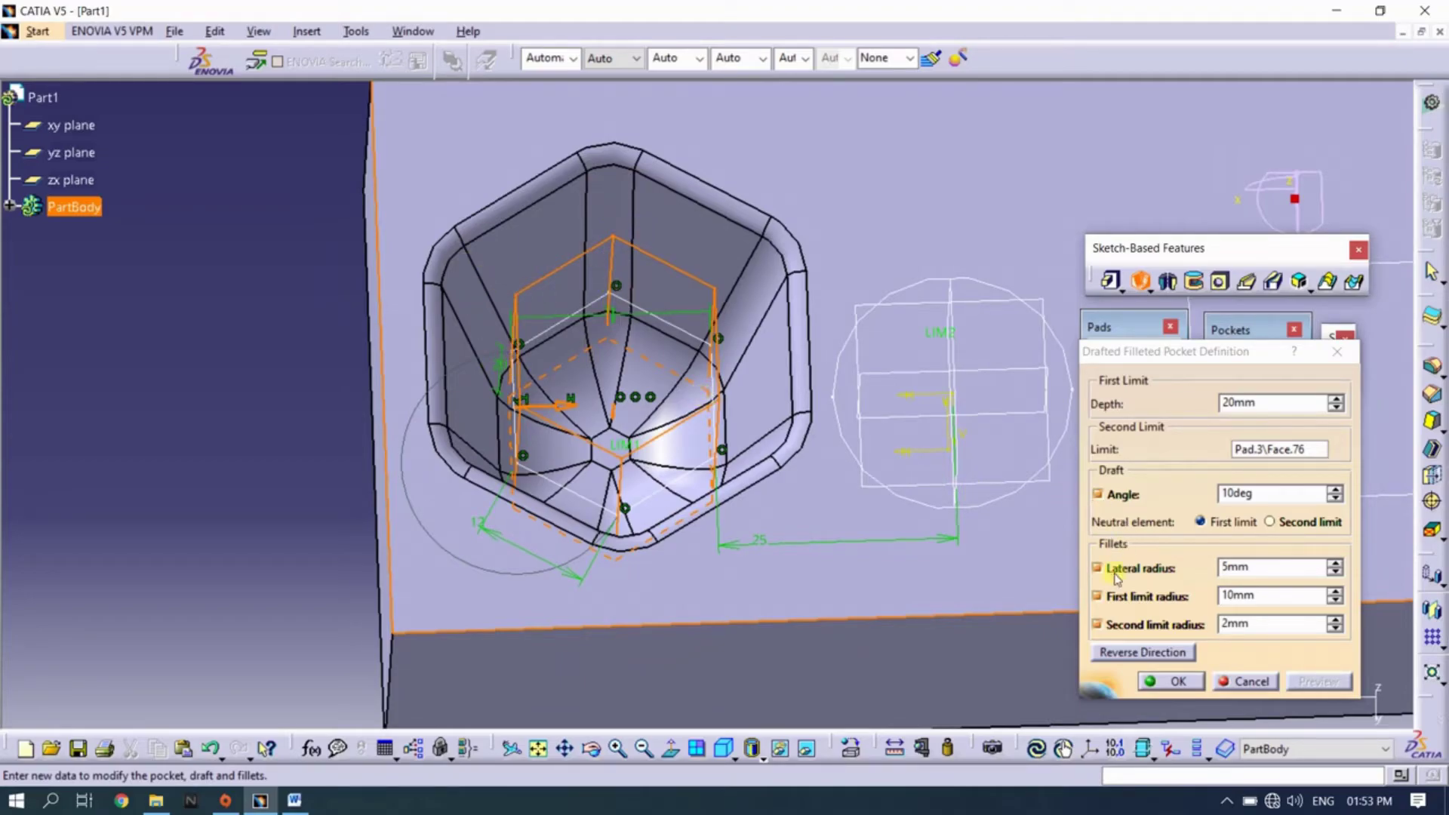
left_click(1201, 574)
type("8")
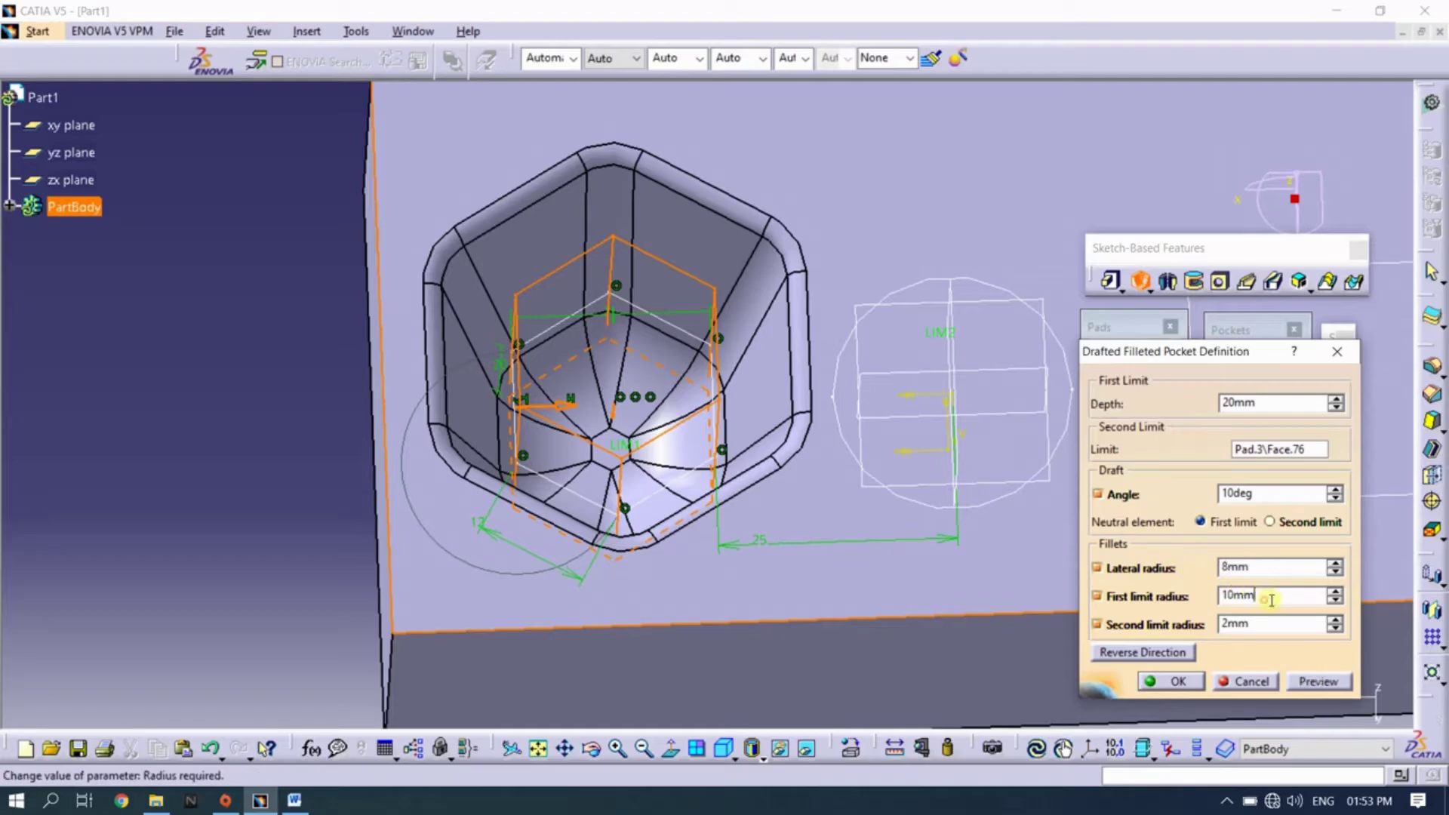
left_click(1296, 671)
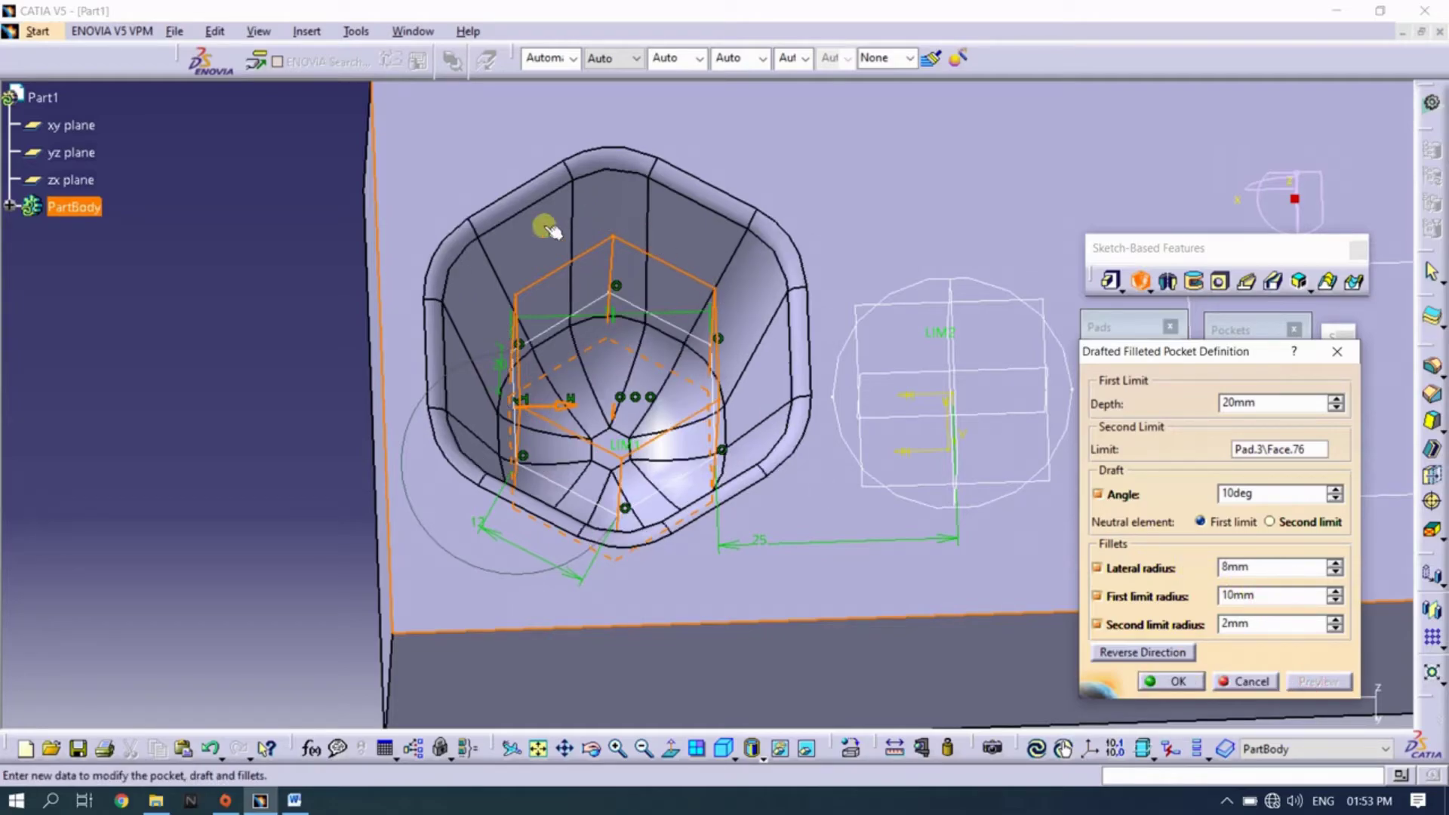
mouse_move(736, 289)
middle_mouse_down()
mouse_move(661, 413)
mouse_move(657, 201)
middle_mouse_up()
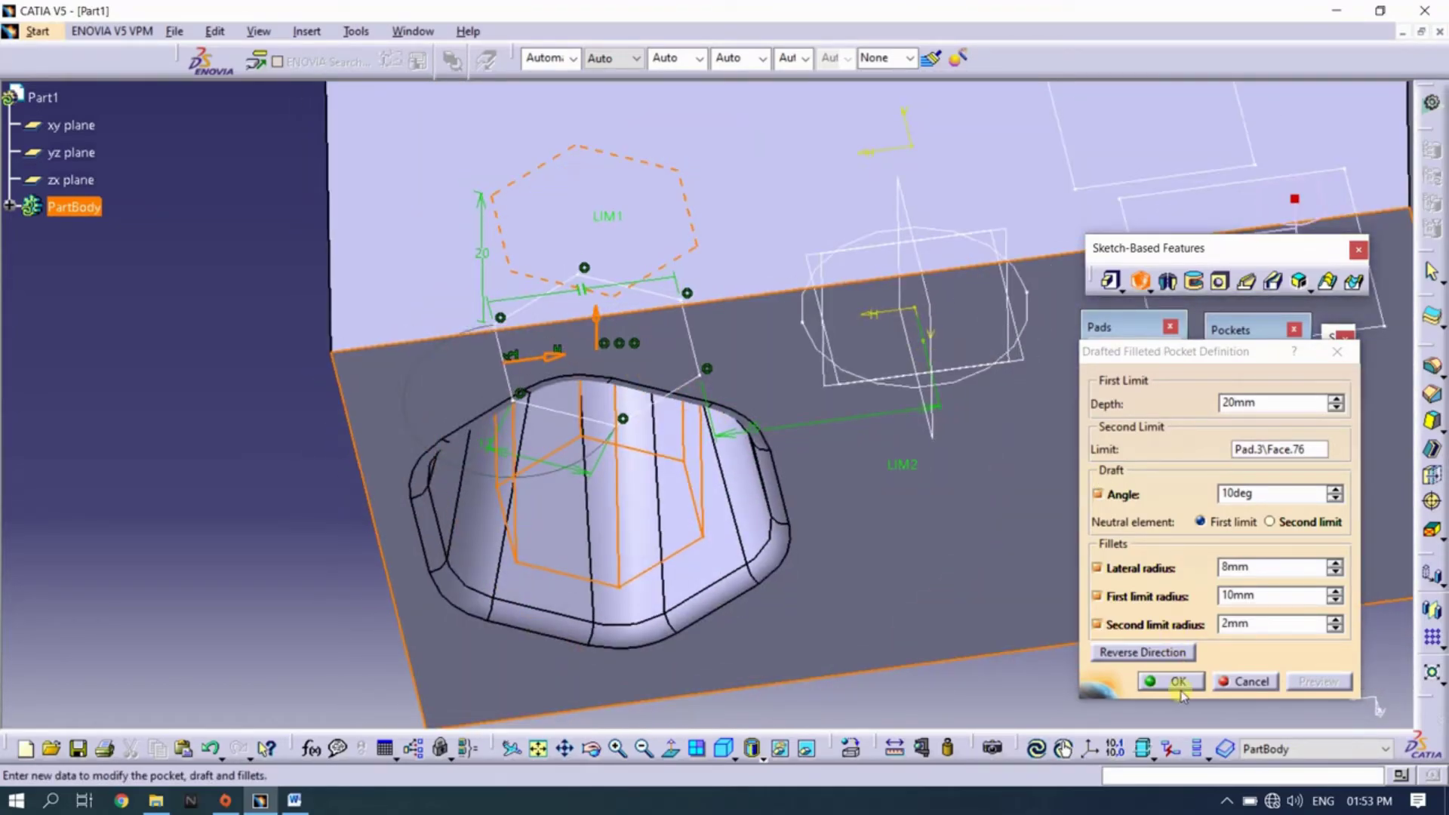
left_click(1178, 682)
Start a drafted filleted pocket on the square sketch, limited by the top face, and preview
mouse_move(679, 340)
middle_mouse_down()
mouse_move(647, 367)
mouse_move(663, 324)
mouse_move(647, 366)
mouse_move(624, 310)
mouse_move(687, 326)
mouse_move(641, 262)
mouse_move(679, 343)
middle_mouse_up()
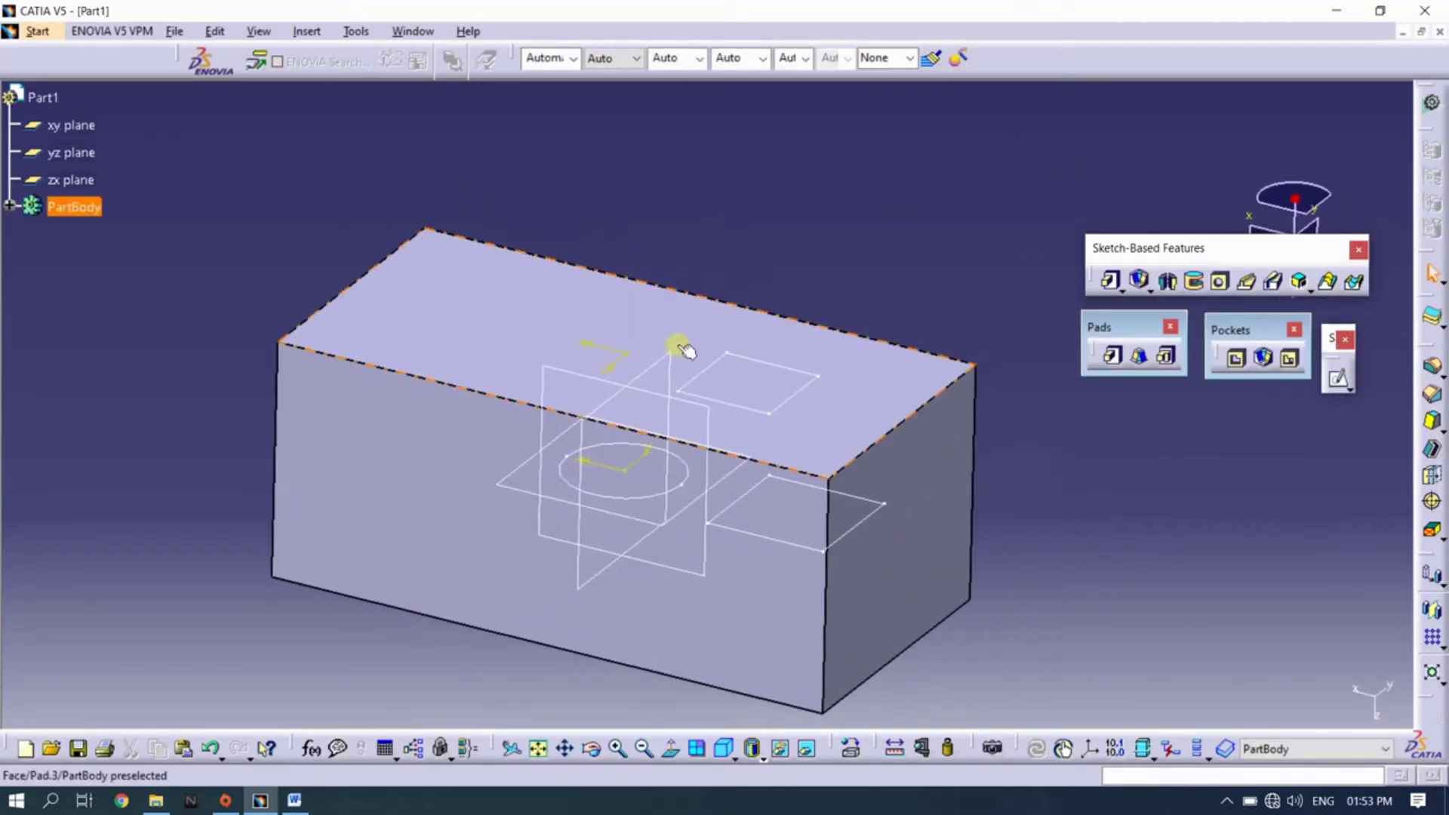
left_click(714, 366)
left_click(1264, 358)
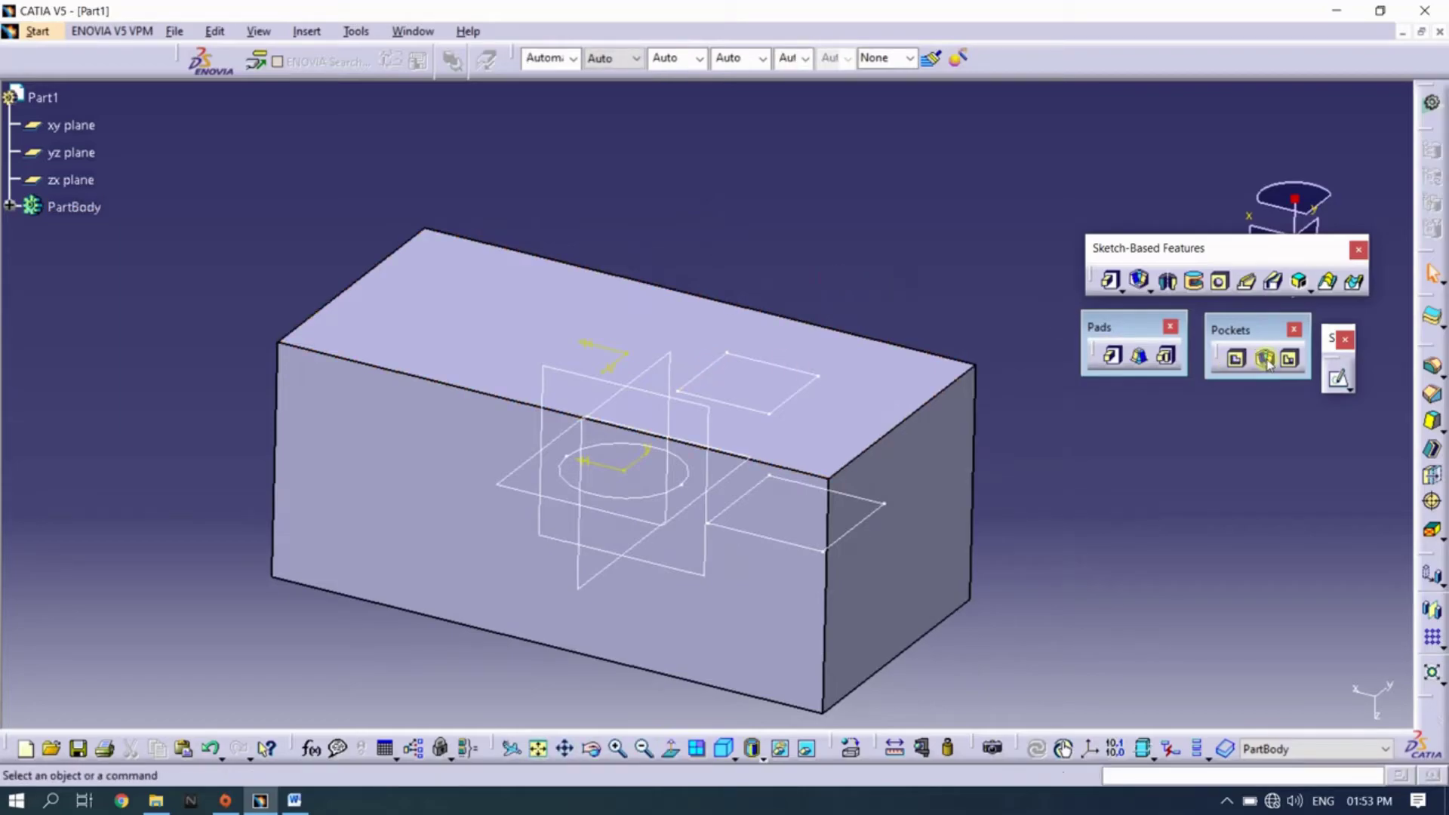
left_click(785, 399)
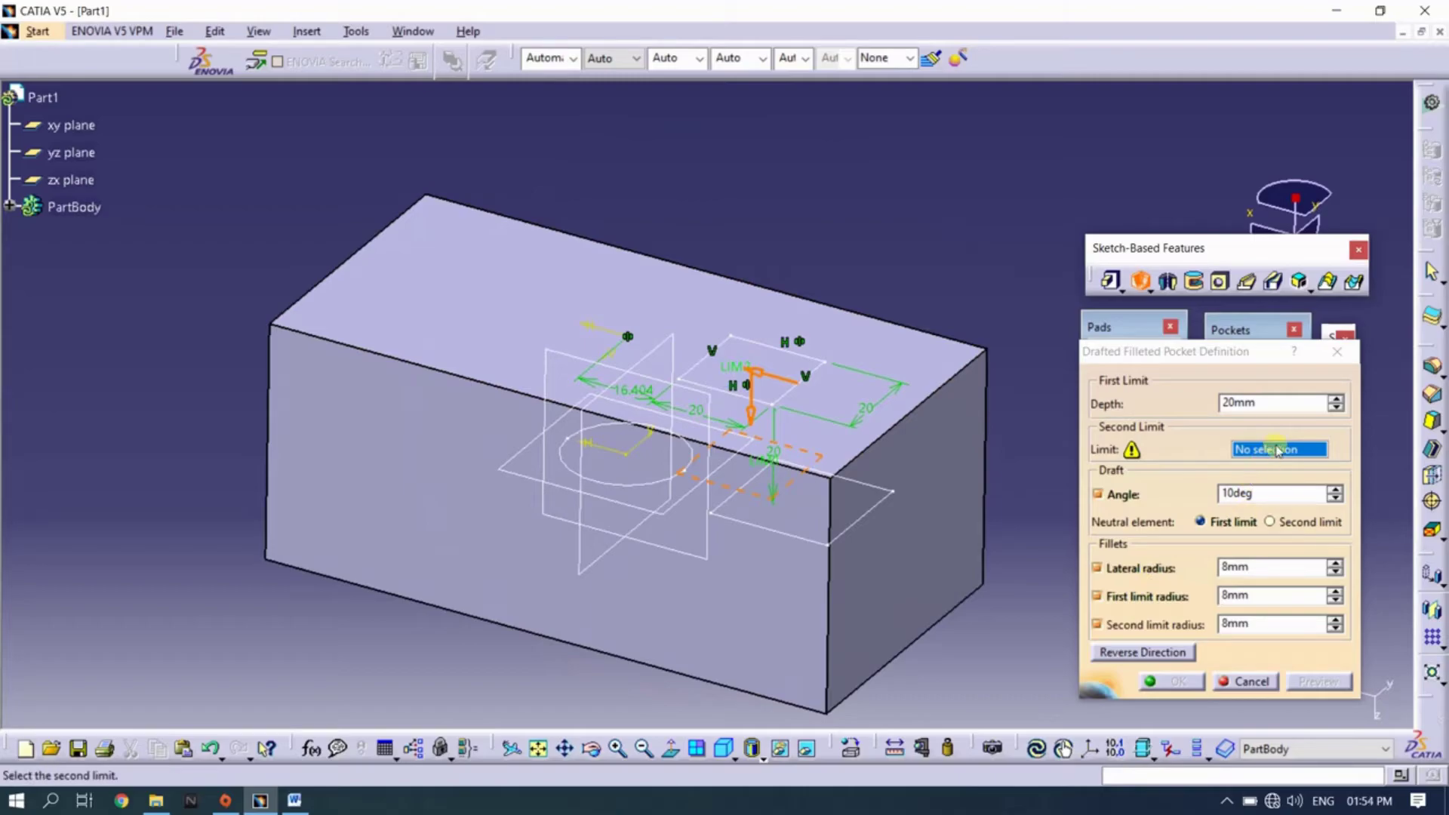
left_click(900, 363)
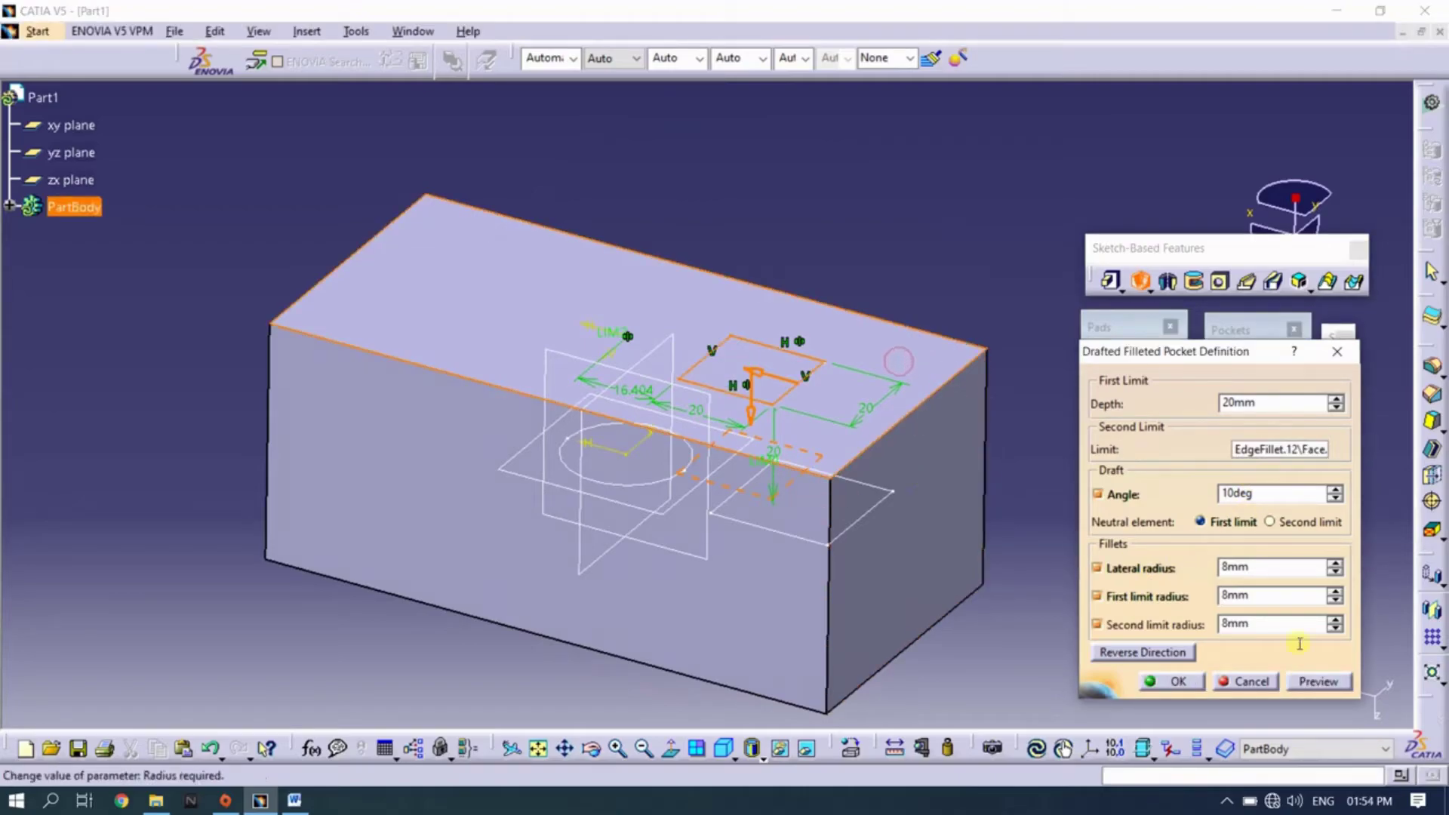
left_click(1314, 683)
Change the square pocket's depth to 15mm and preview it
middle_click_drag(915, 501, 924, 453)
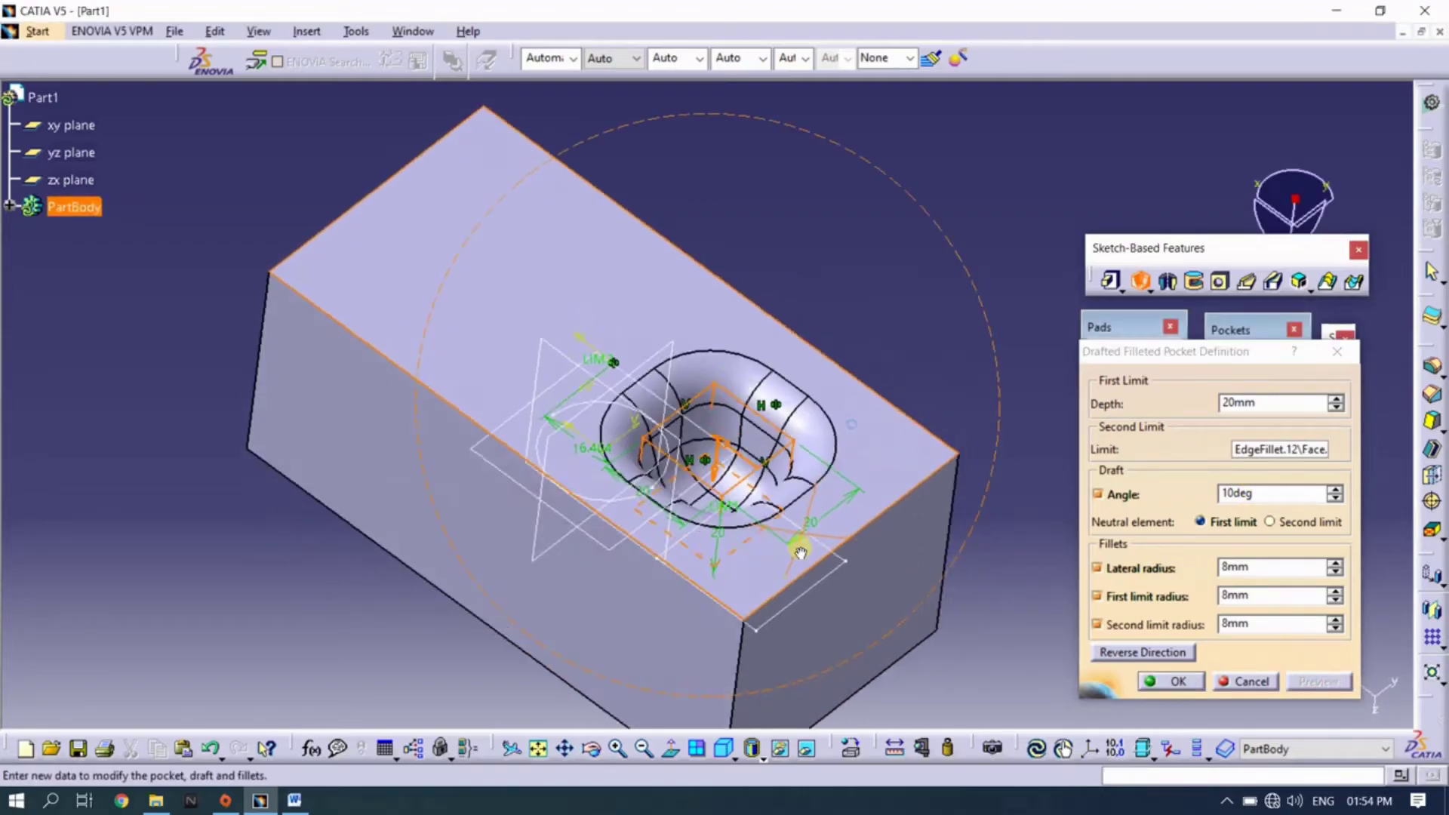
double_click(1225, 410)
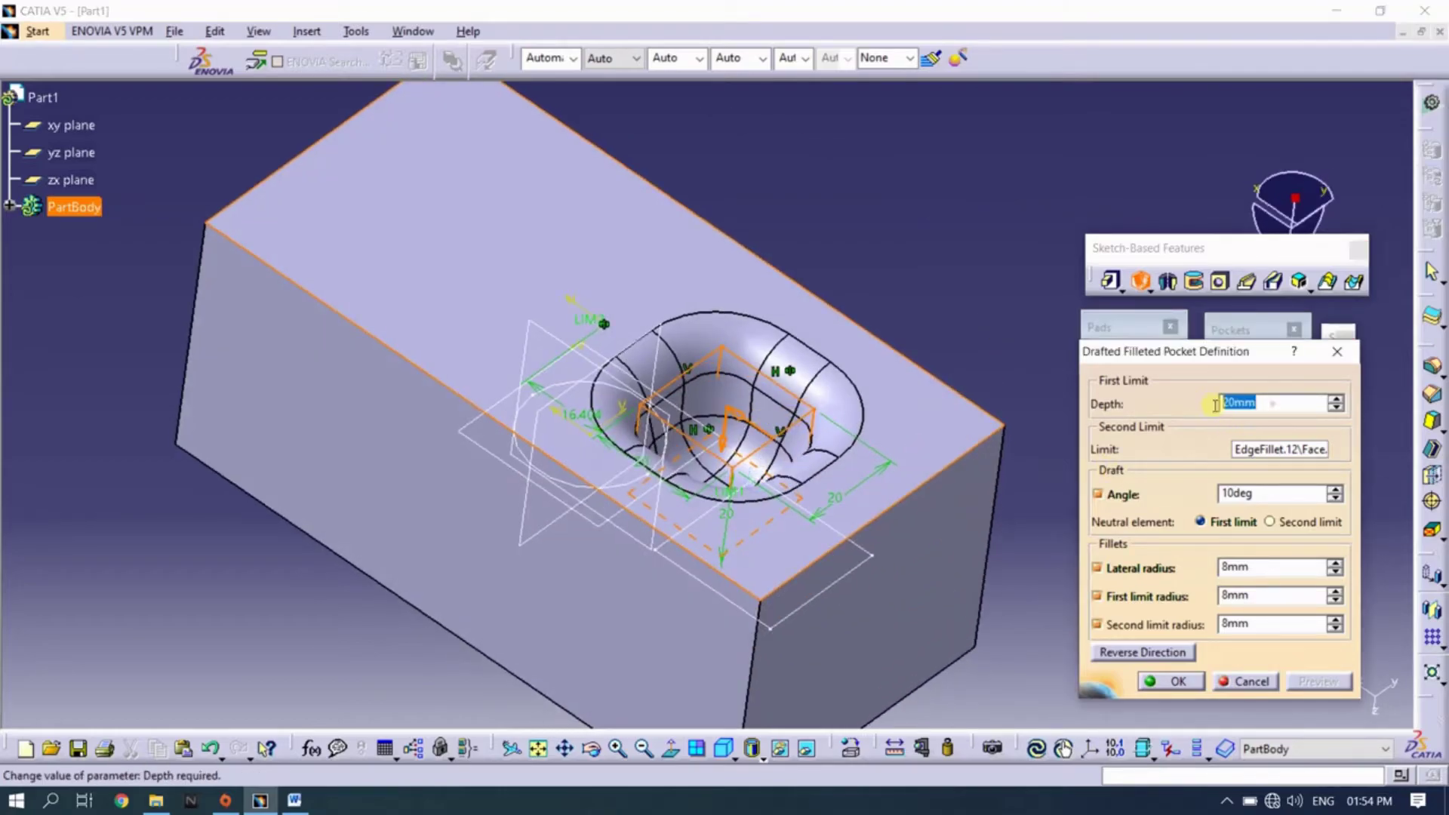
type("15")
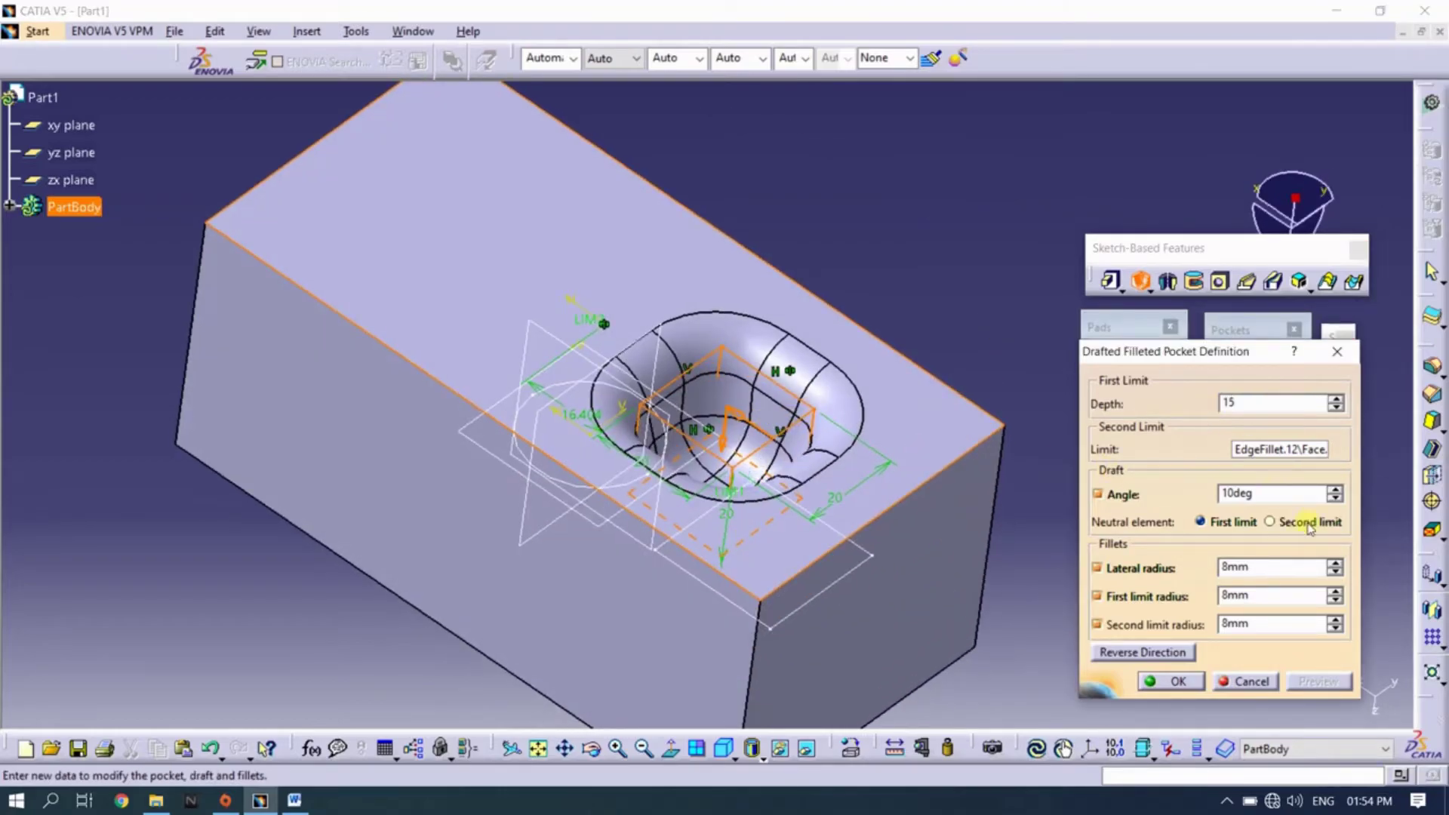
left_click(1264, 492)
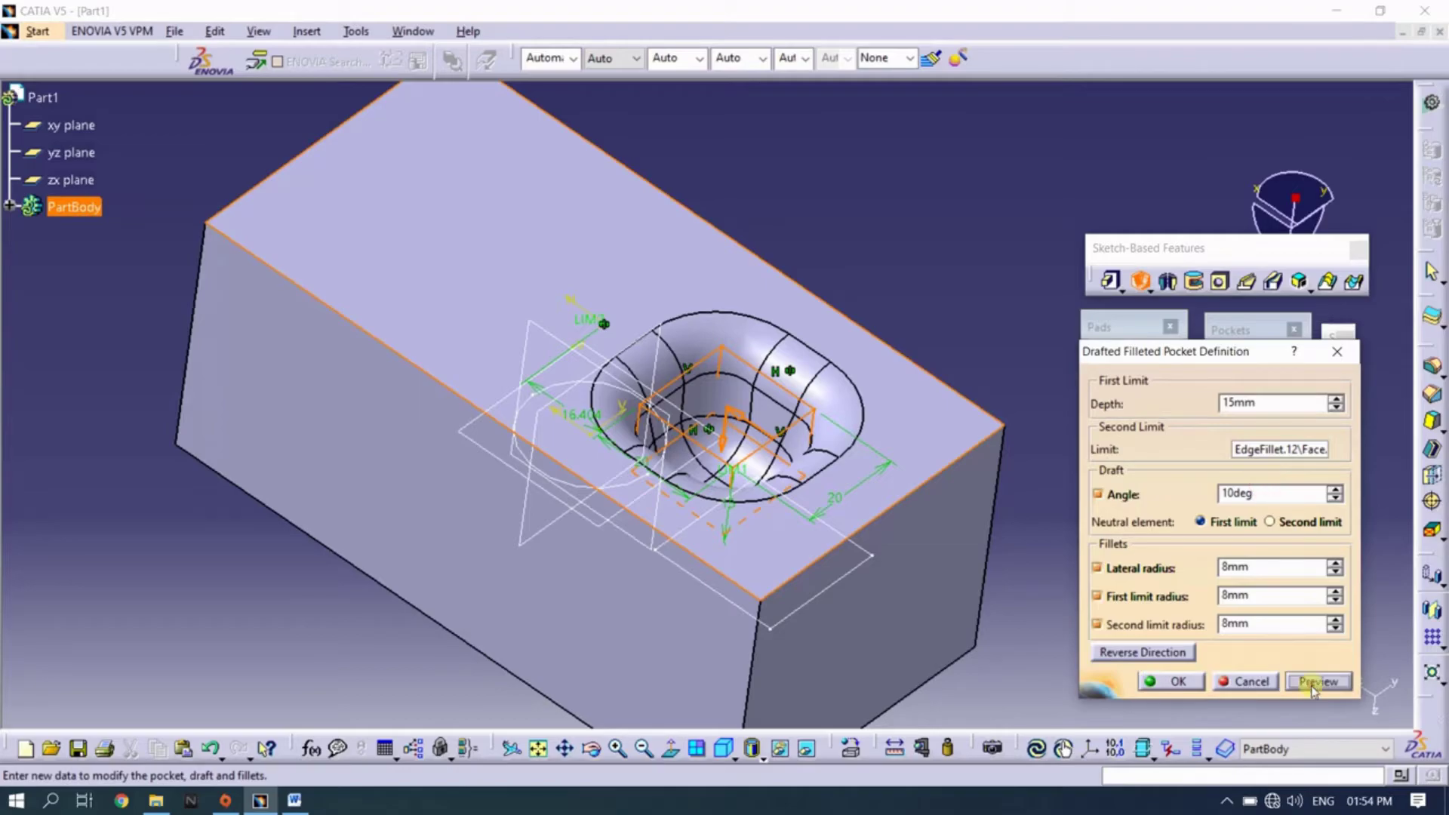
left_click(1314, 683)
mouse_move(910, 484)
middle_mouse_down()
mouse_move(693, 498)
mouse_move(1182, 542)
middle_mouse_up()
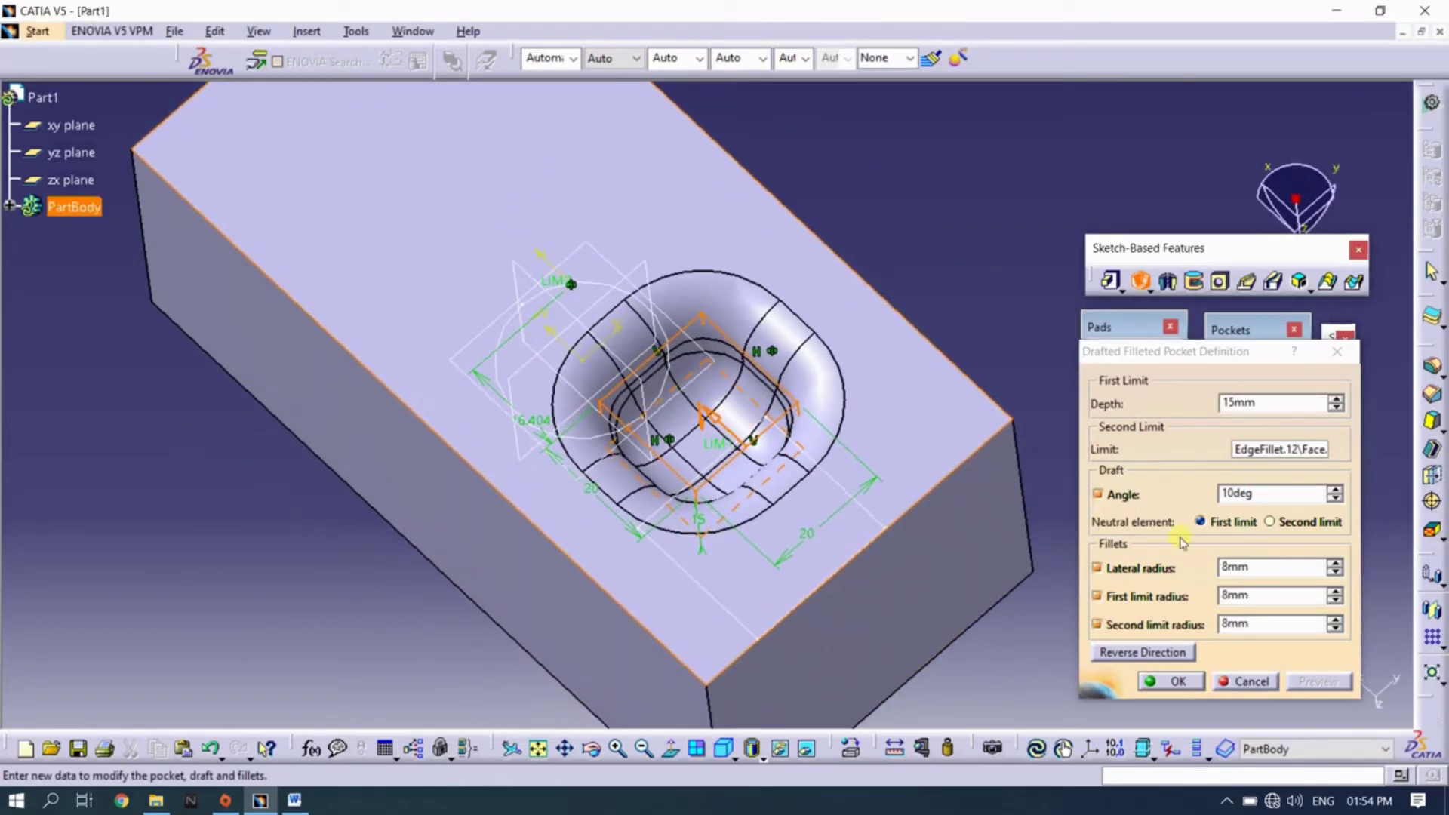
Set the lateral radius to 5mm, keeping 8mm limit radii, and preview
double_click(1261, 563)
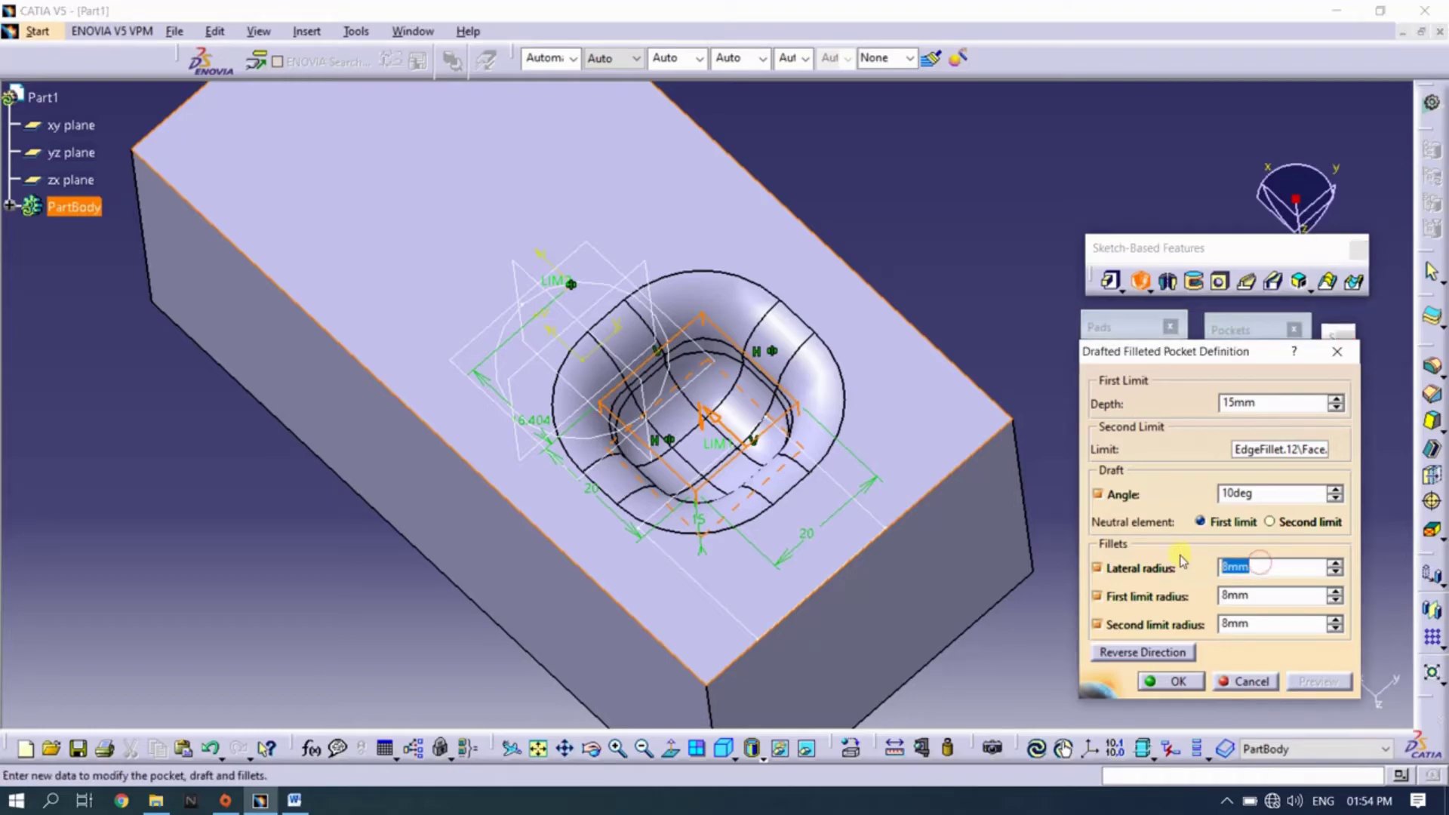
type("5")
double_click(1262, 597)
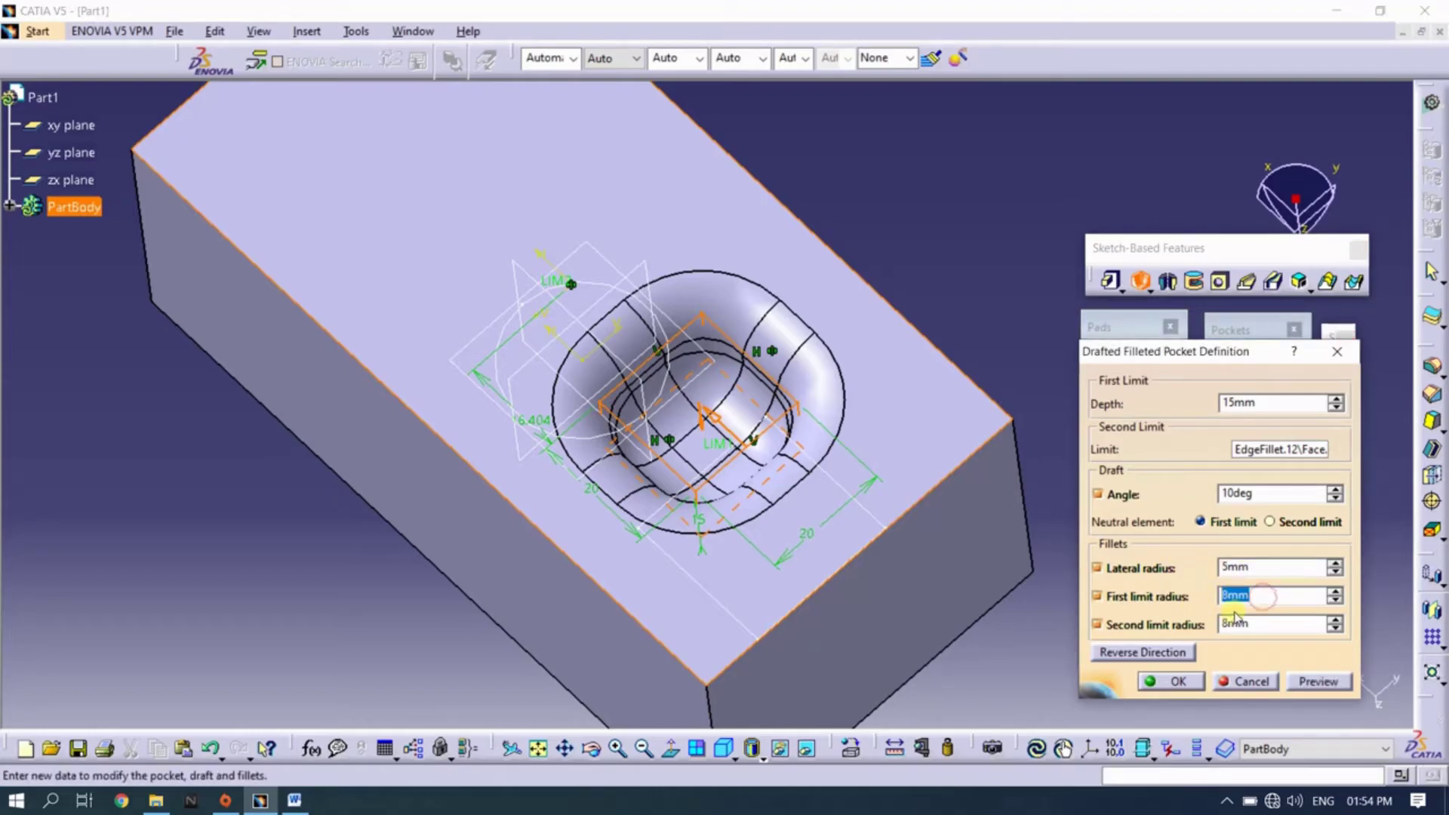
type("8")
double_click(1235, 623)
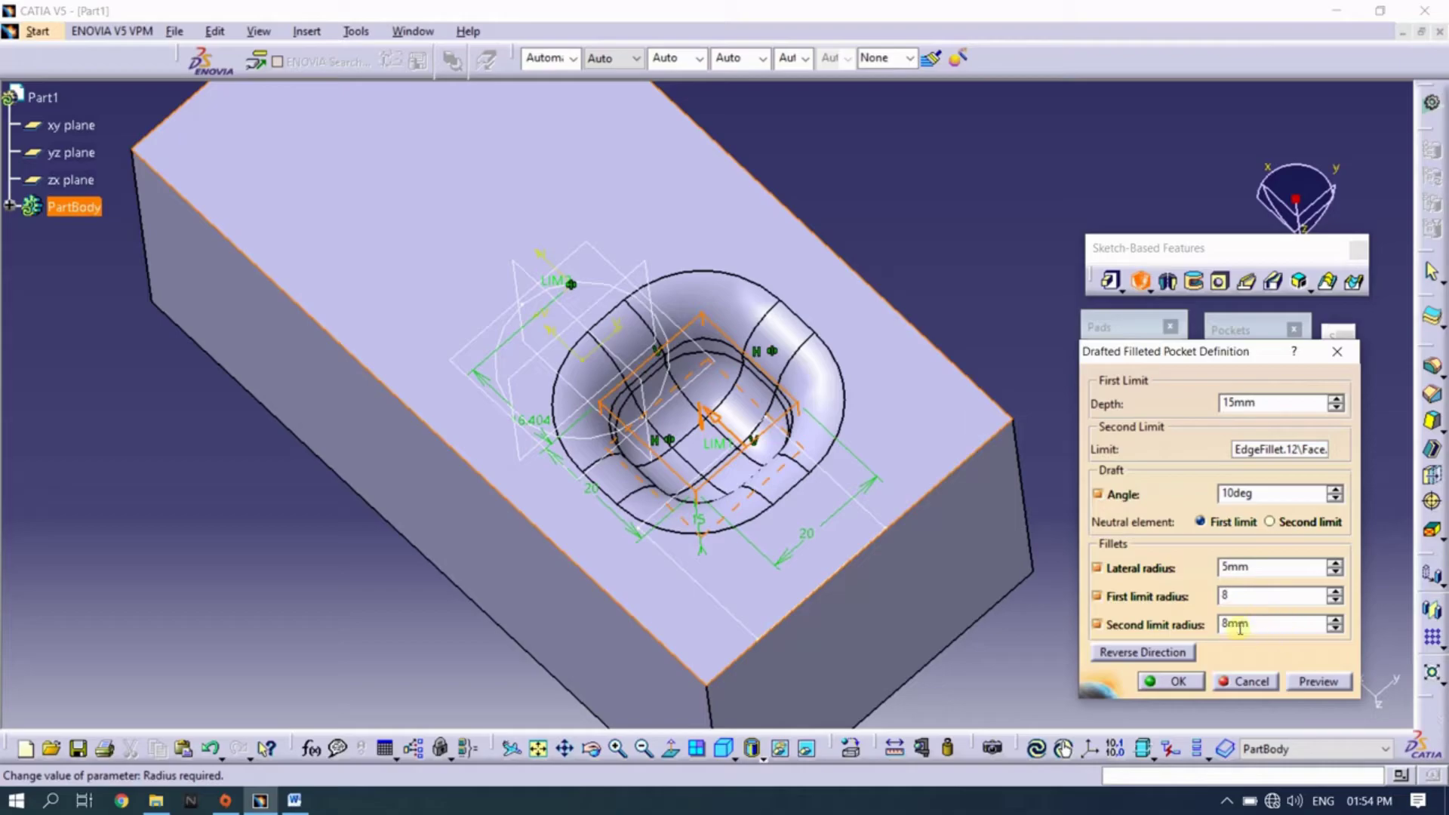
left_click(1319, 681)
middle_click_drag(865, 485, 896, 466)
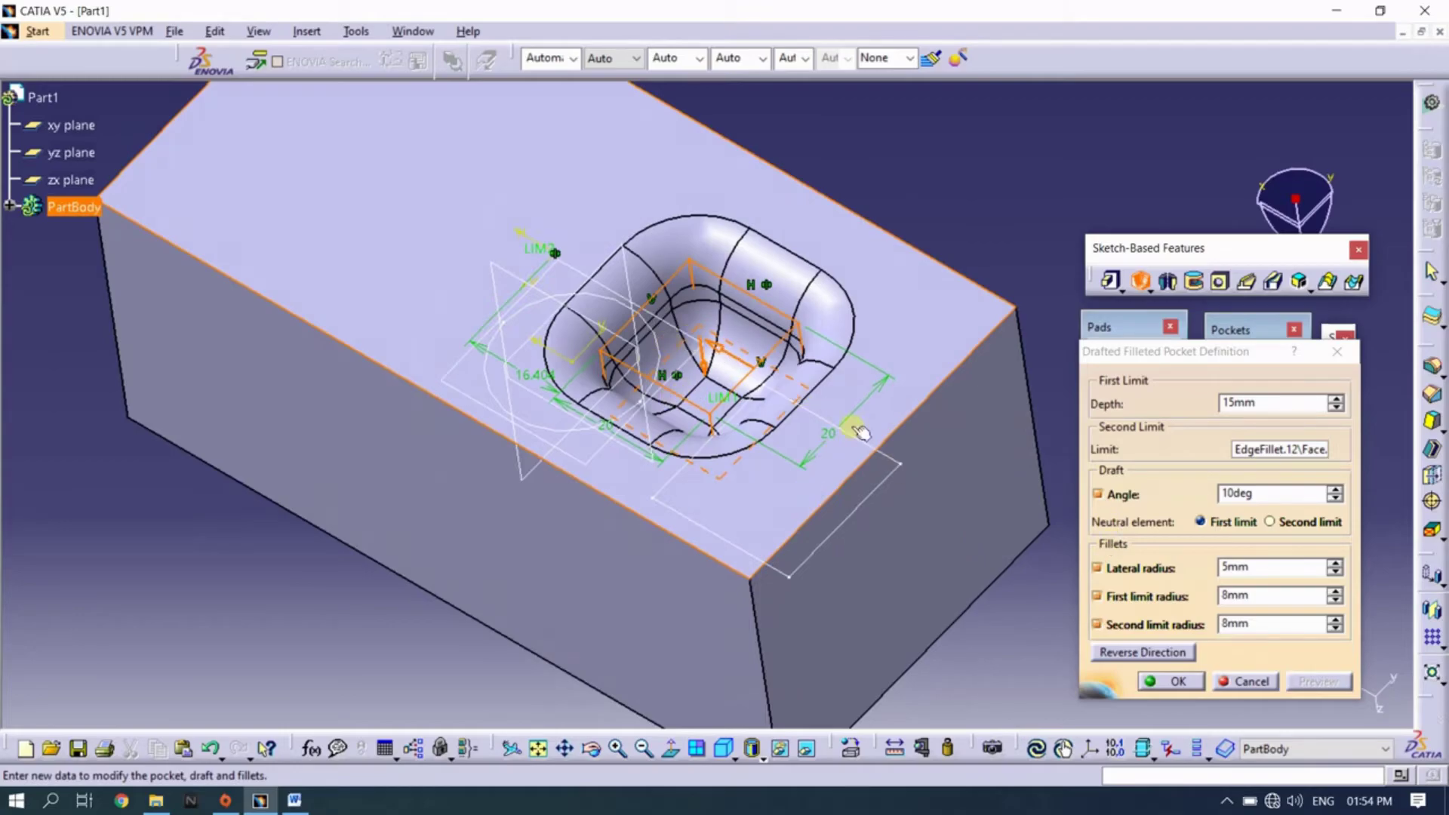
Set the square pocket's first limit radius to 2mm and preview
middle_click_drag(663, 448, 710, 332)
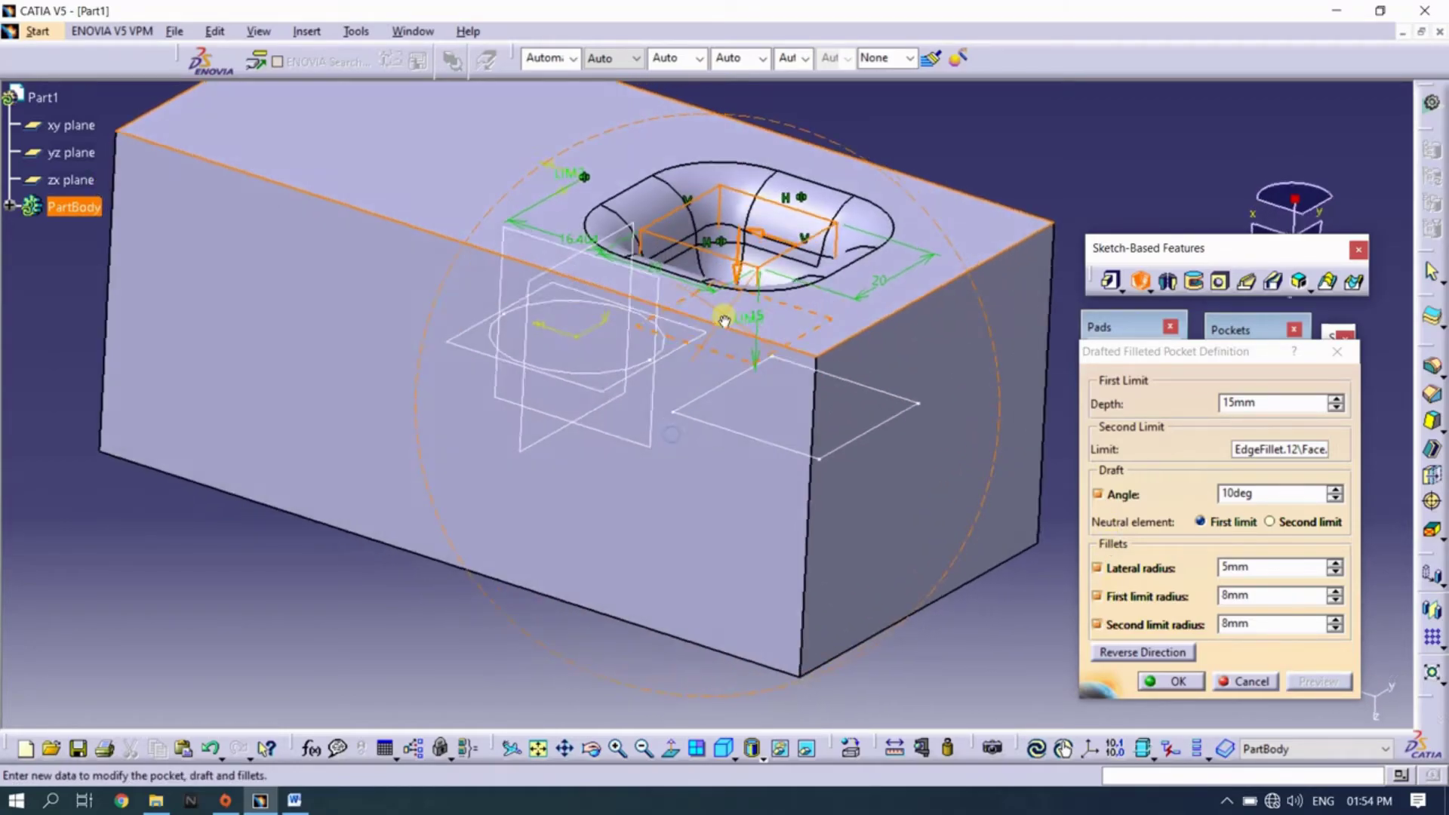
middle_click_drag(702, 381, 755, 423)
left_click(1167, 596)
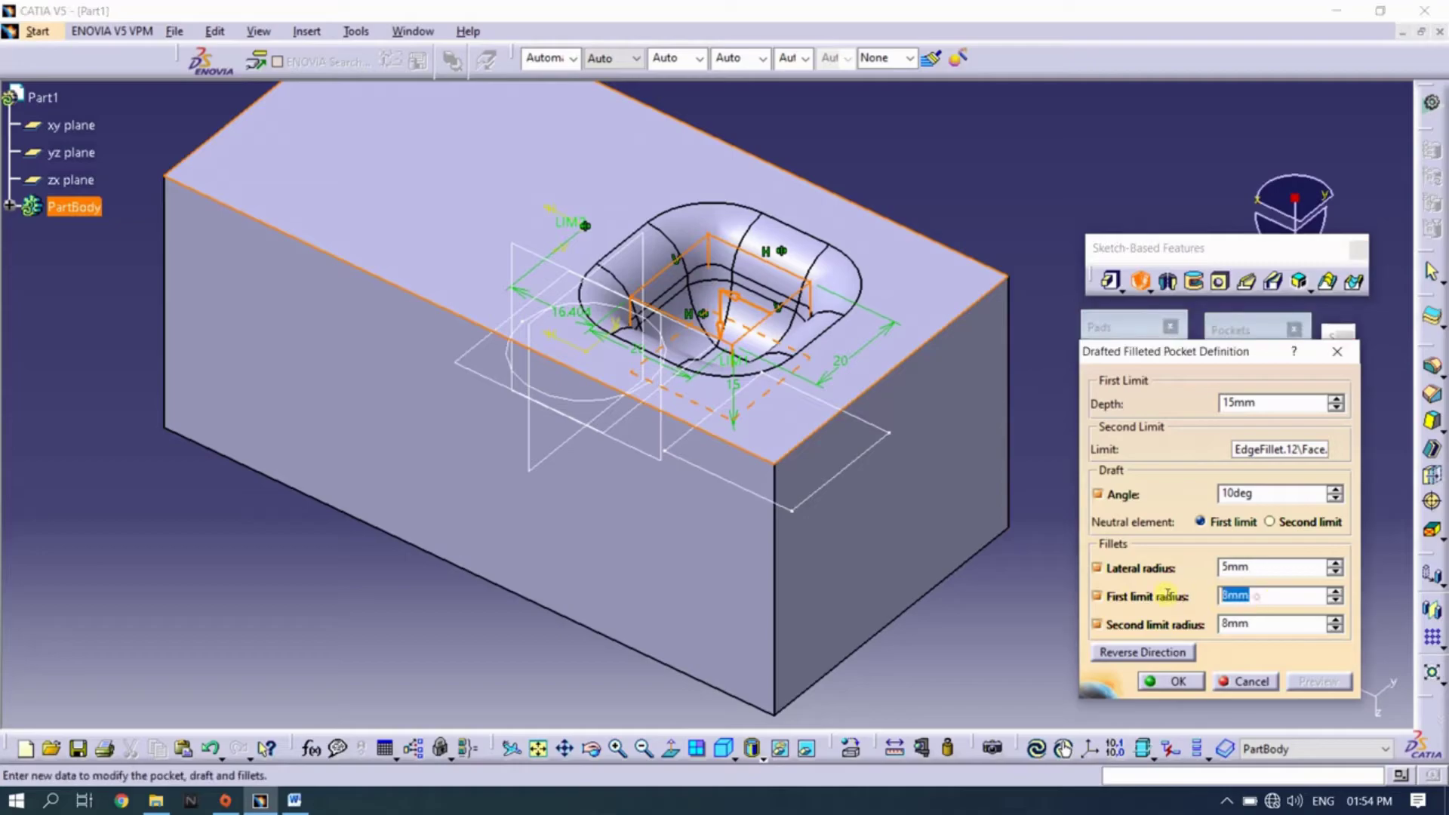
left_click(1281, 596)
type("2")
middle_click_drag(876, 441, 833, 491)
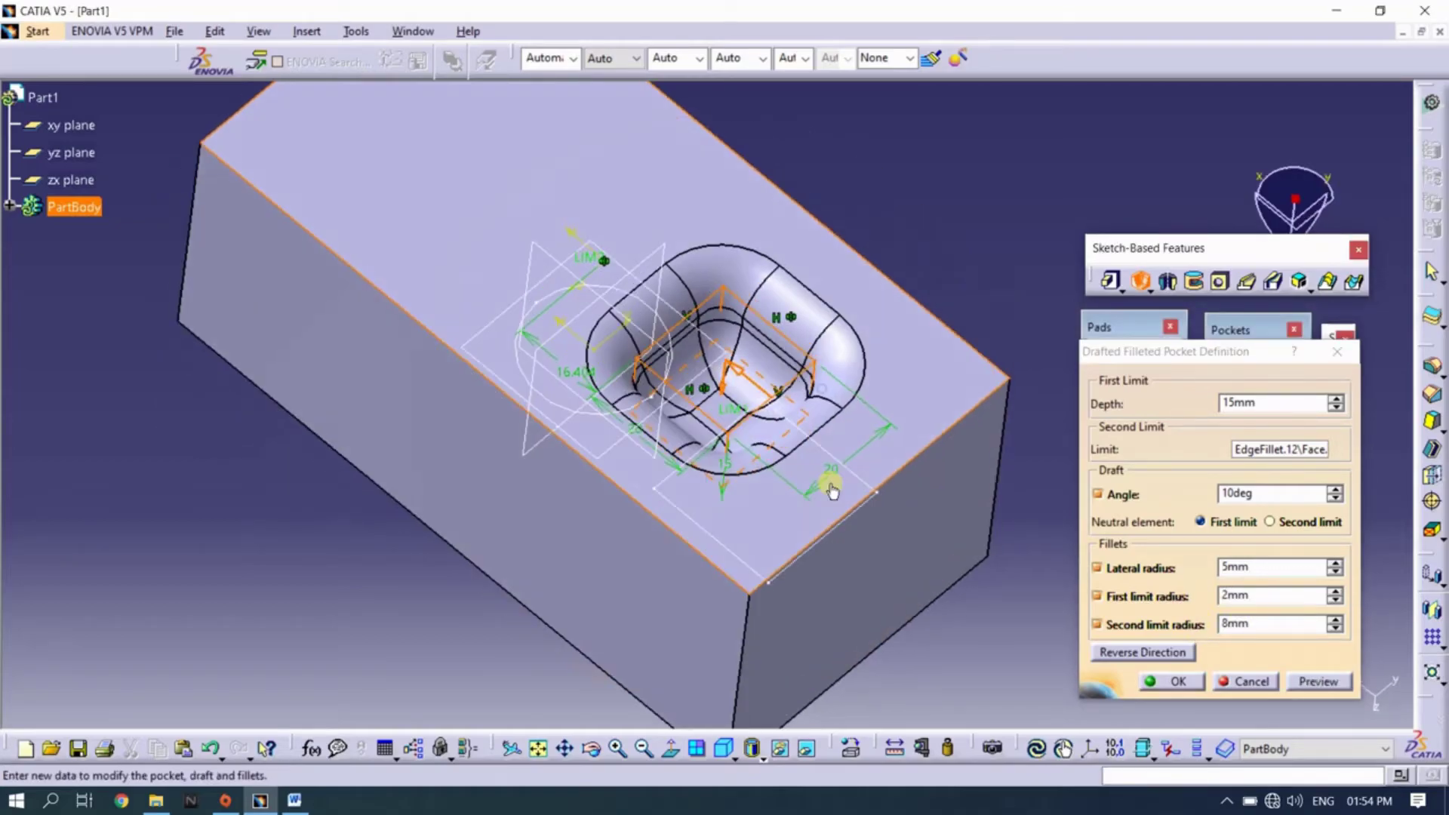
left_click(1317, 681)
mouse_move(912, 453)
middle_mouse_down()
mouse_move(778, 506)
mouse_move(838, 479)
middle_mouse_up()
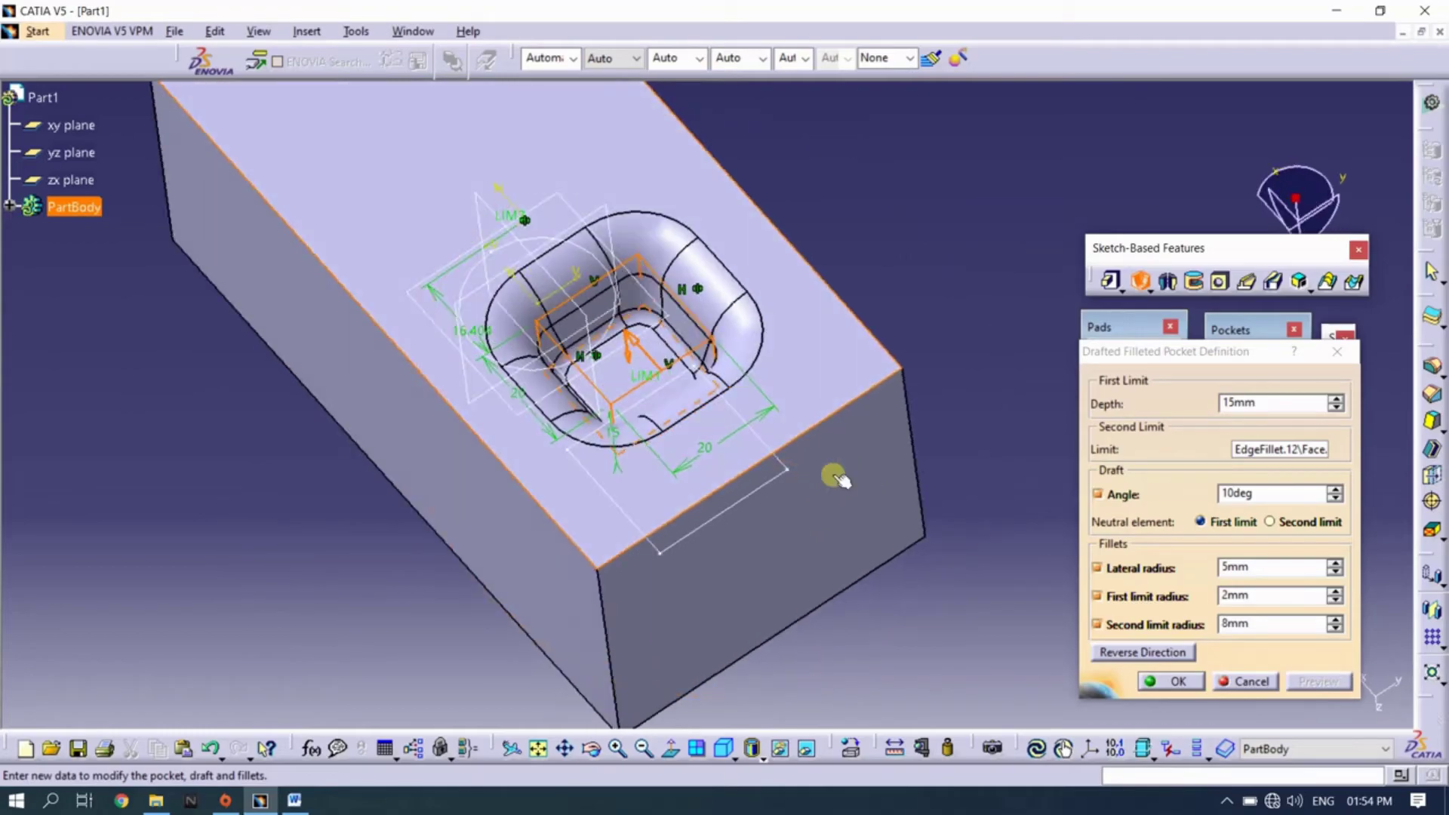
Set the second limit radius to 5mm and preview
left_click(1191, 630)
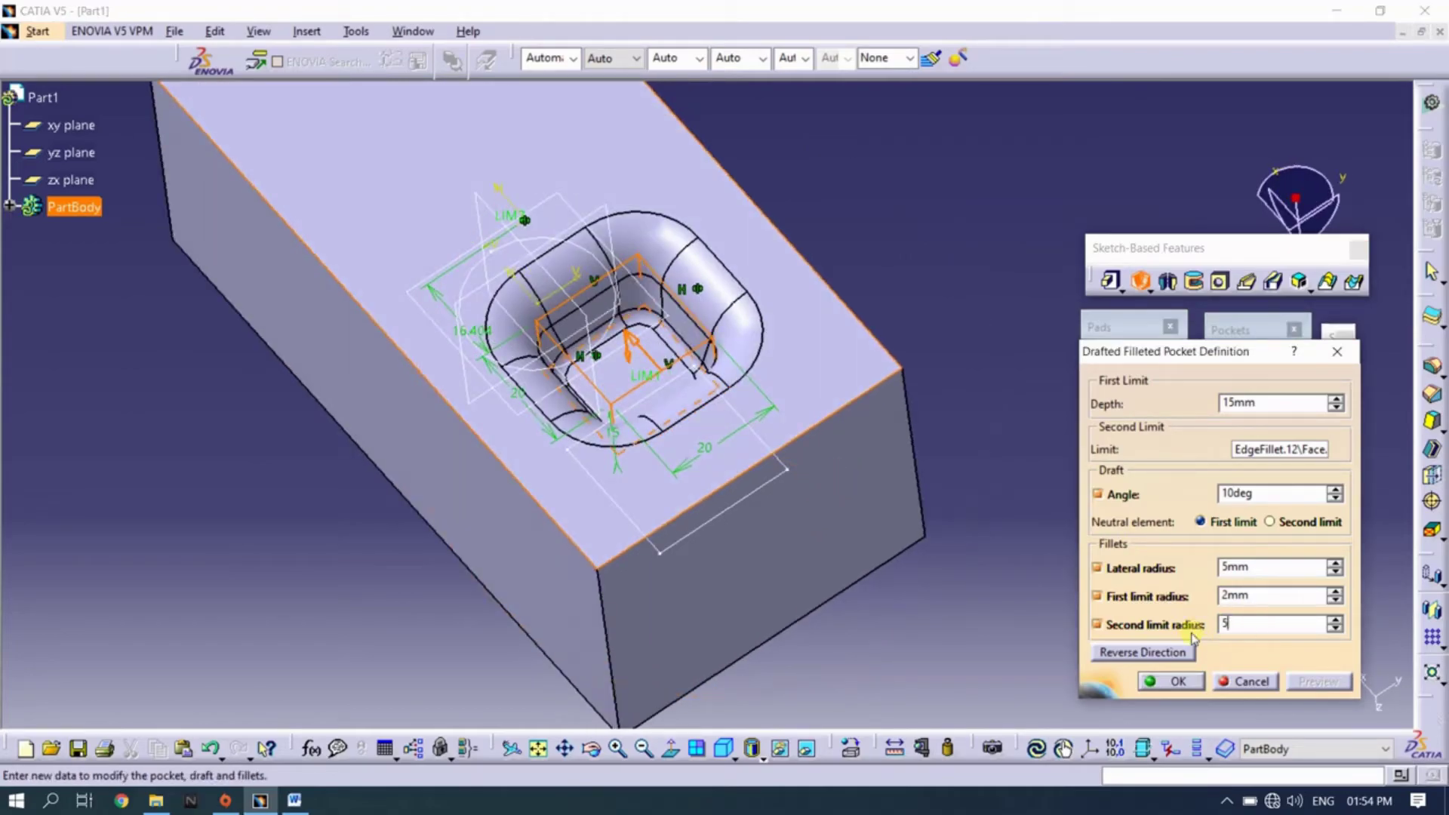
type("5")
key("Return")
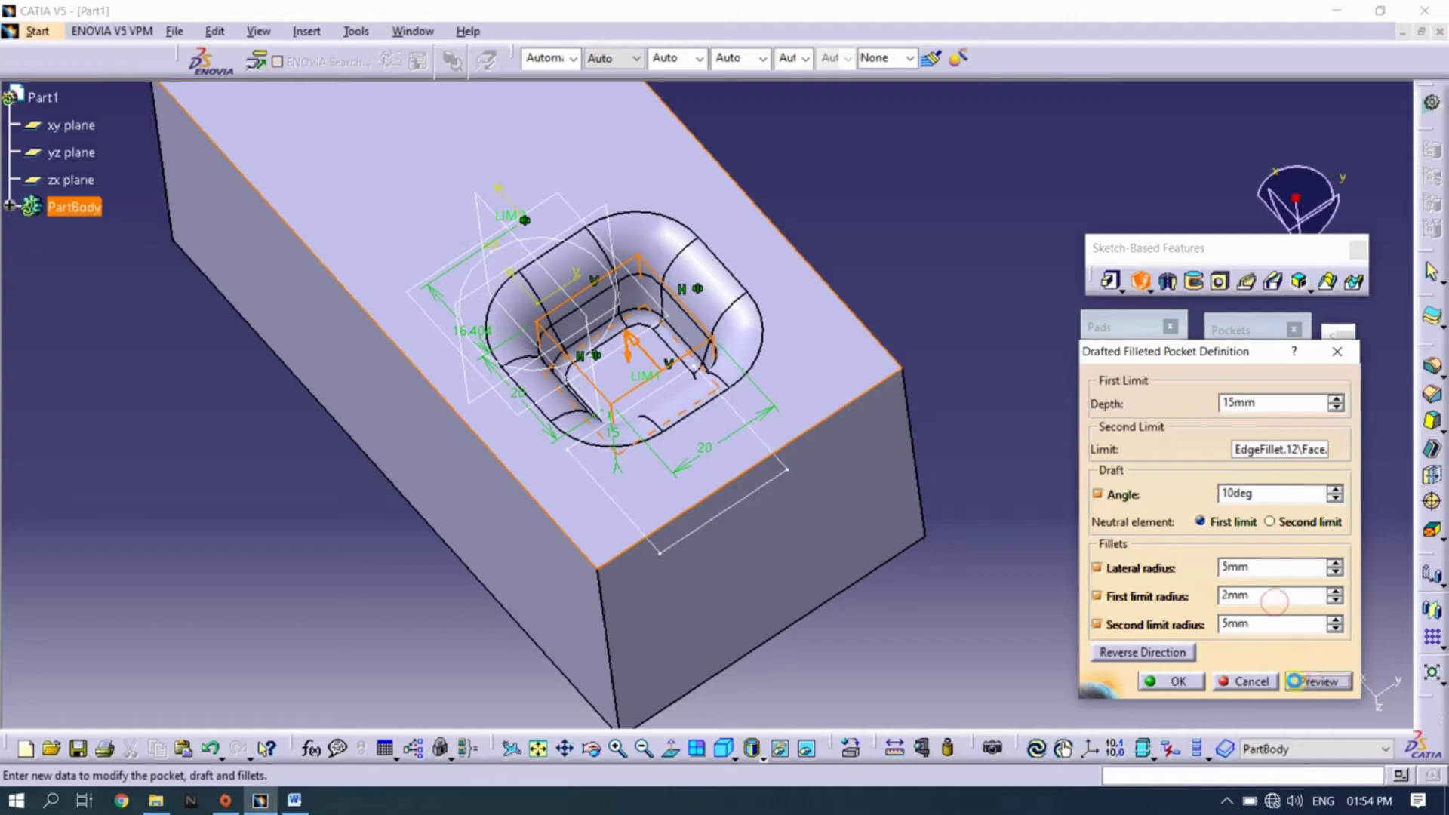
left_click(1294, 681)
middle_click_drag(689, 428, 752, 421)
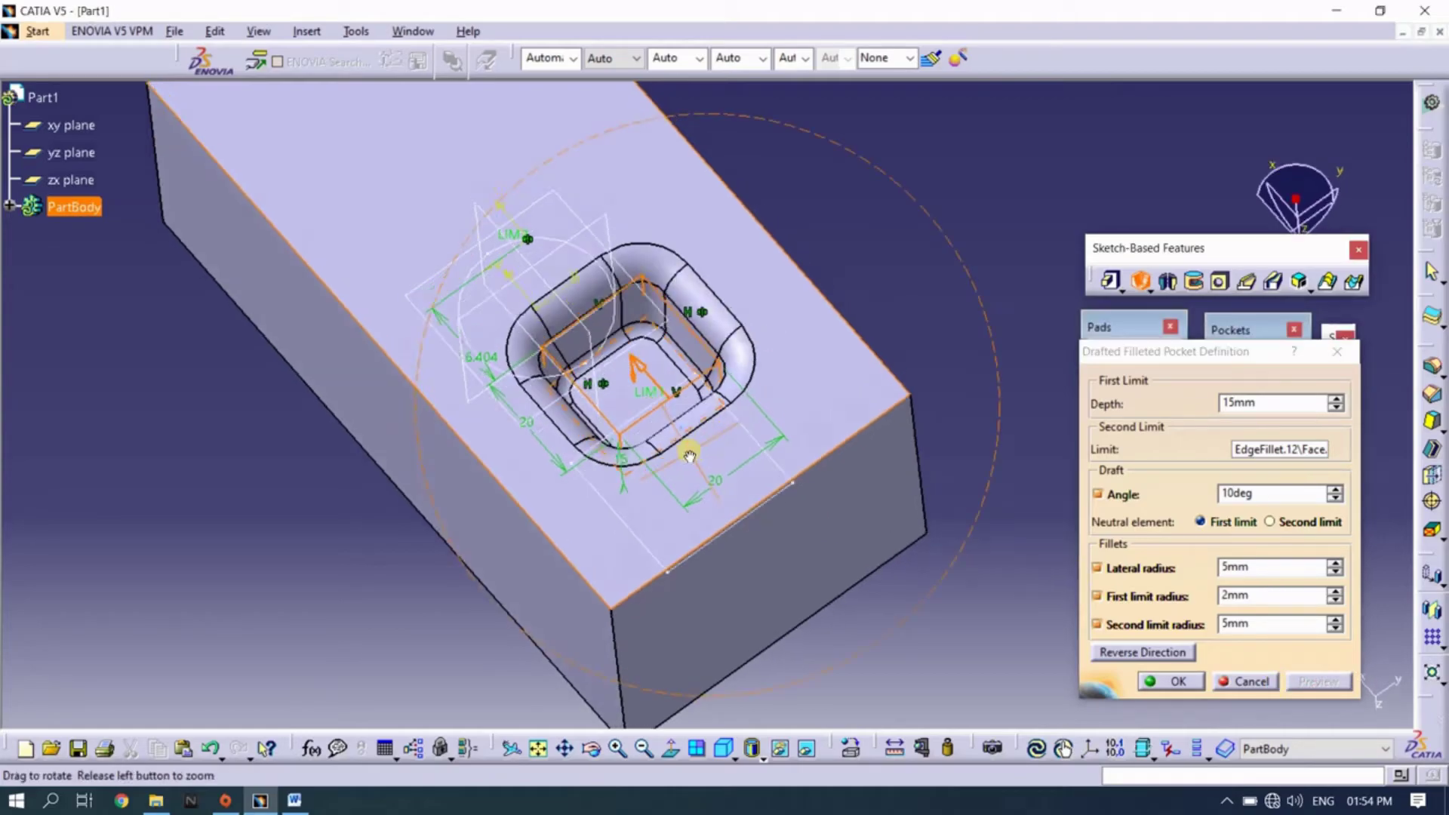
Set the draft angle to 20deg, preview, and create the square pocket
double_click(1215, 493)
type("20")
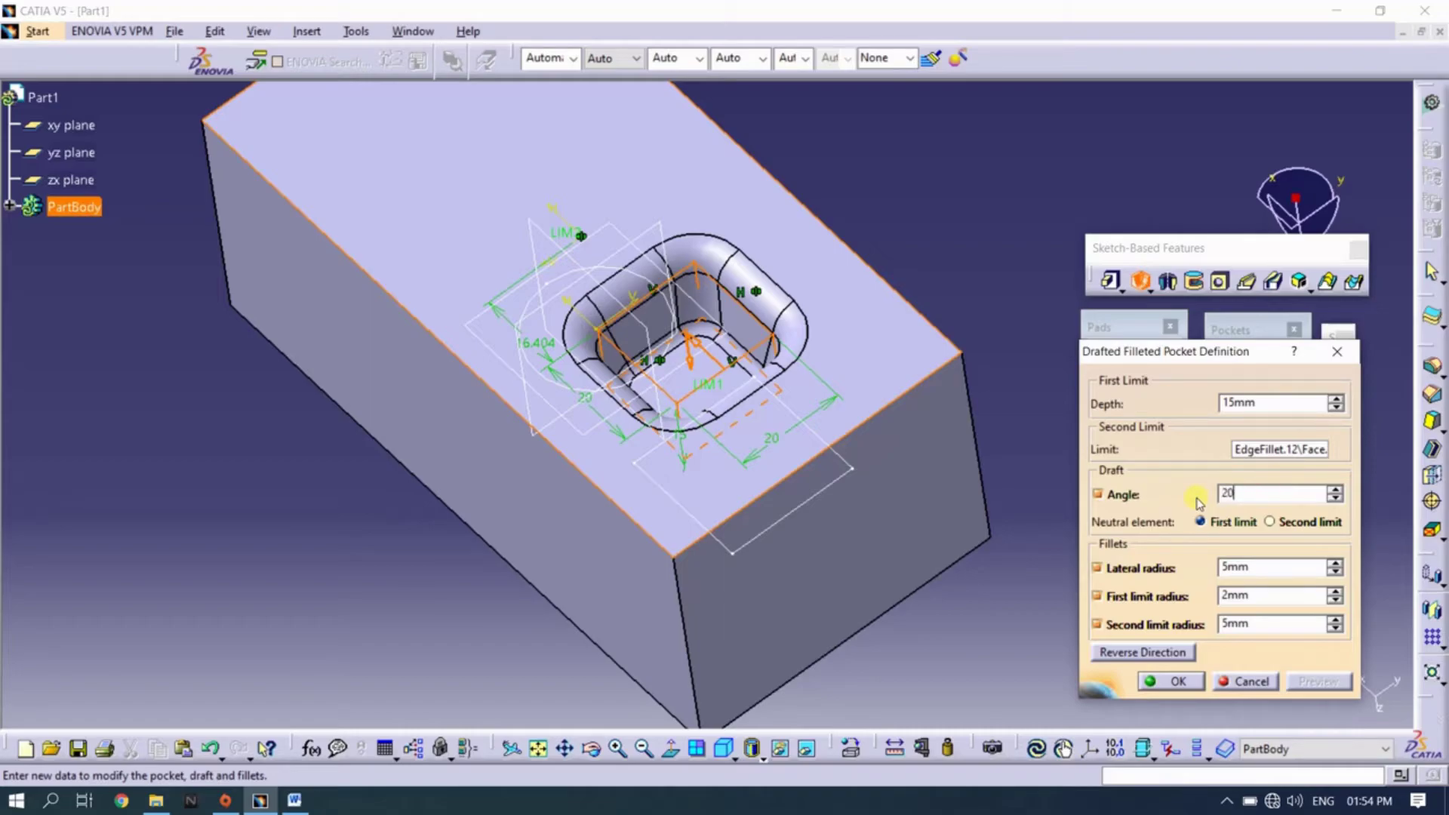
key("Return")
left_click(1310, 680)
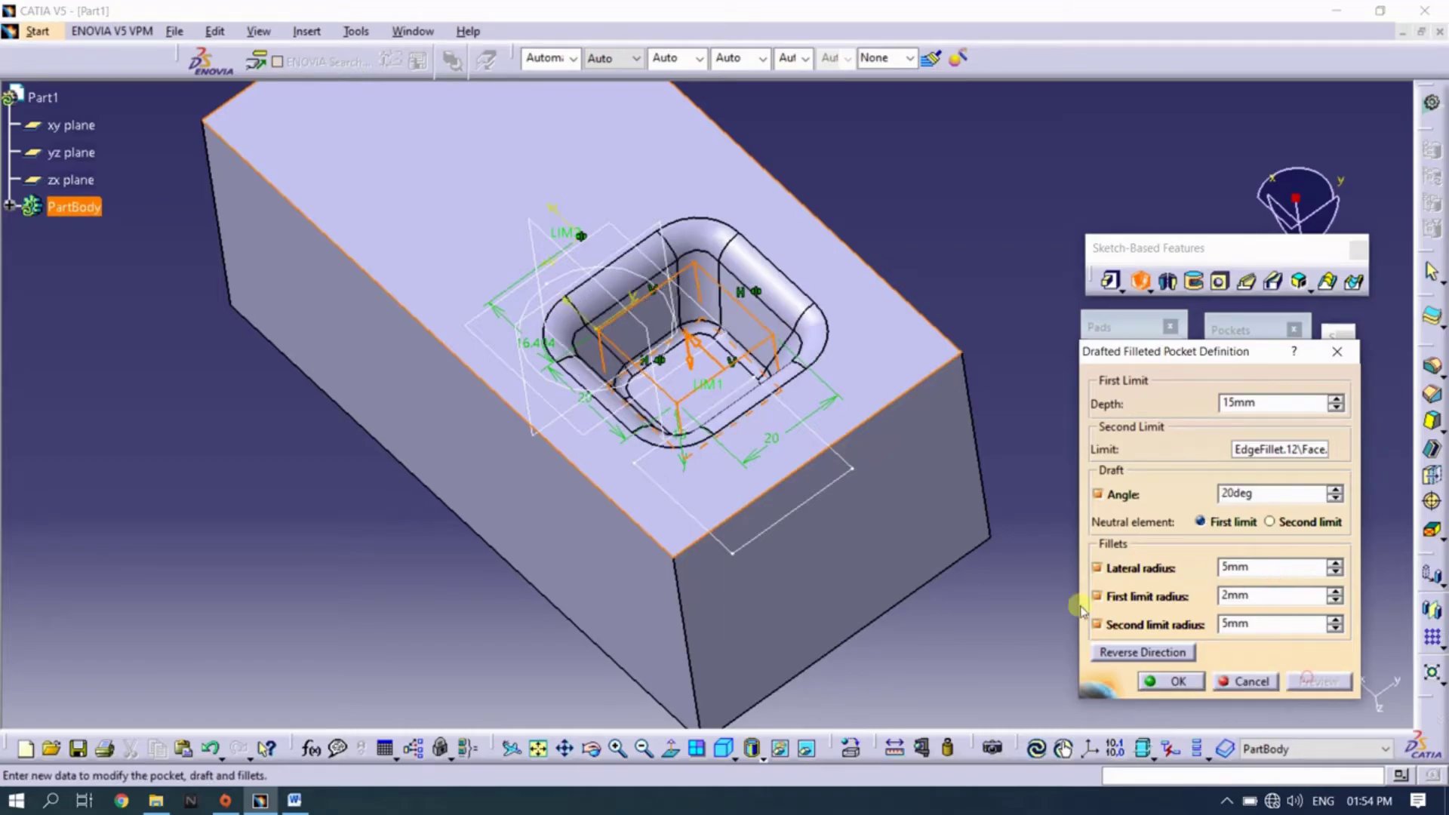
mouse_move(853, 368)
middle_mouse_down()
mouse_move(840, 508)
mouse_move(905, 342)
mouse_move(917, 358)
middle_mouse_up()
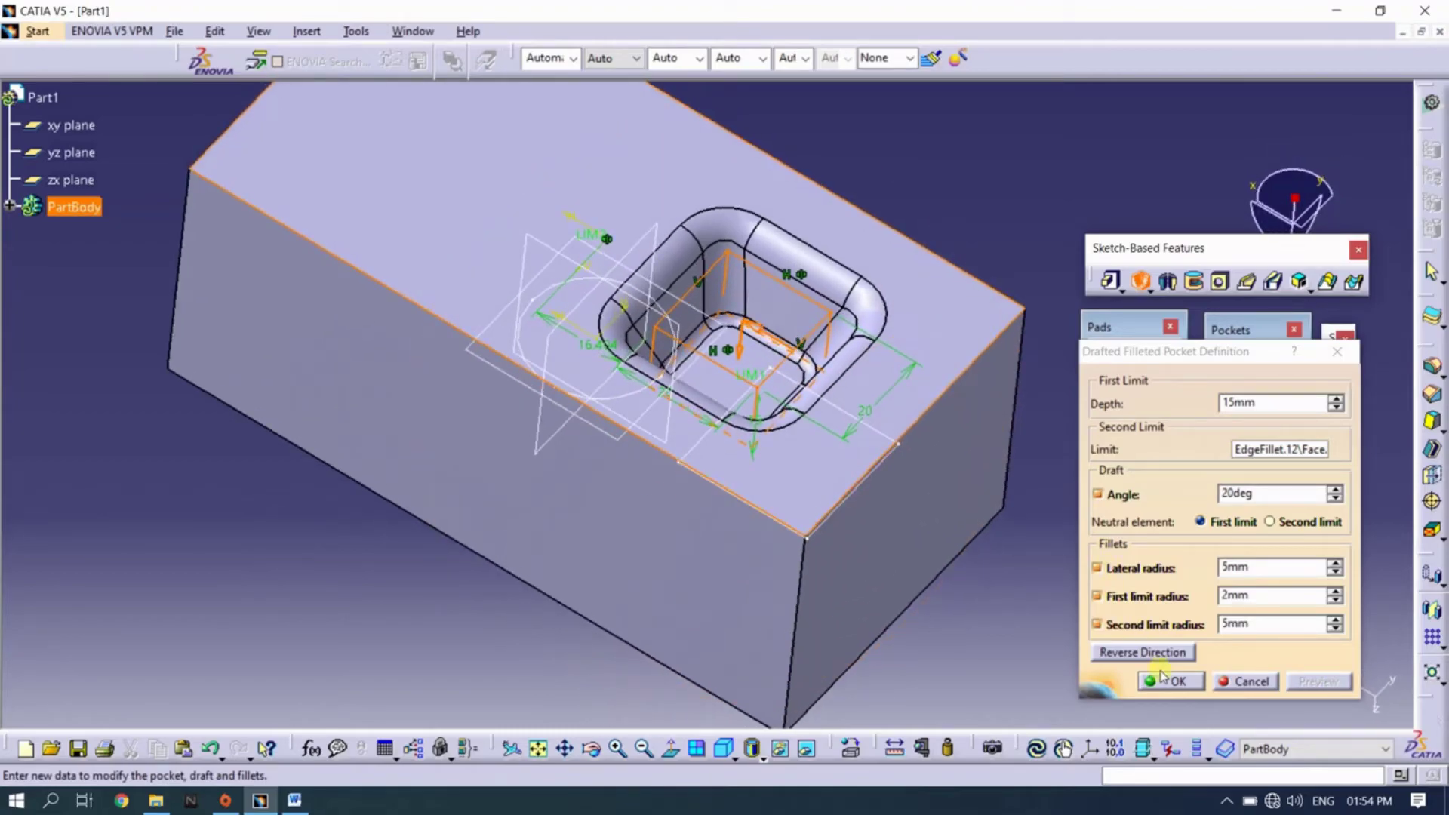
left_click(1111, 616)
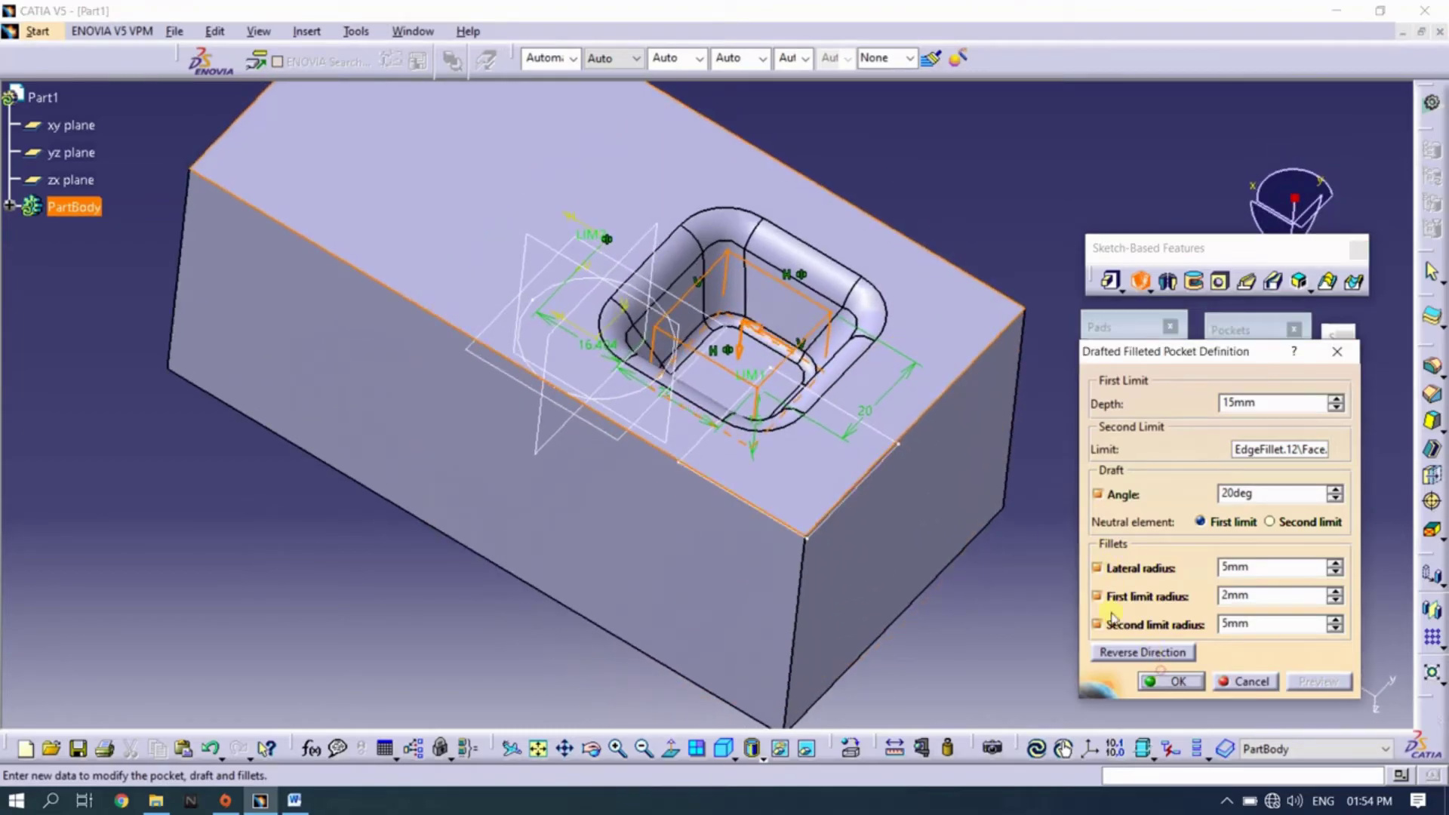
left_click(1189, 683)
Start a drafted filleted pocket on the circle sketch and drag its depth to 18mm
mouse_move(982, 589)
middle_mouse_down()
mouse_move(883, 501)
mouse_move(941, 563)
mouse_move(657, 542)
mouse_move(605, 585)
mouse_move(702, 508)
mouse_move(718, 392)
mouse_move(698, 422)
mouse_move(766, 307)
mouse_move(825, 265)
mouse_move(754, 424)
mouse_move(574, 367)
mouse_move(679, 272)
mouse_move(943, 340)
middle_mouse_up()
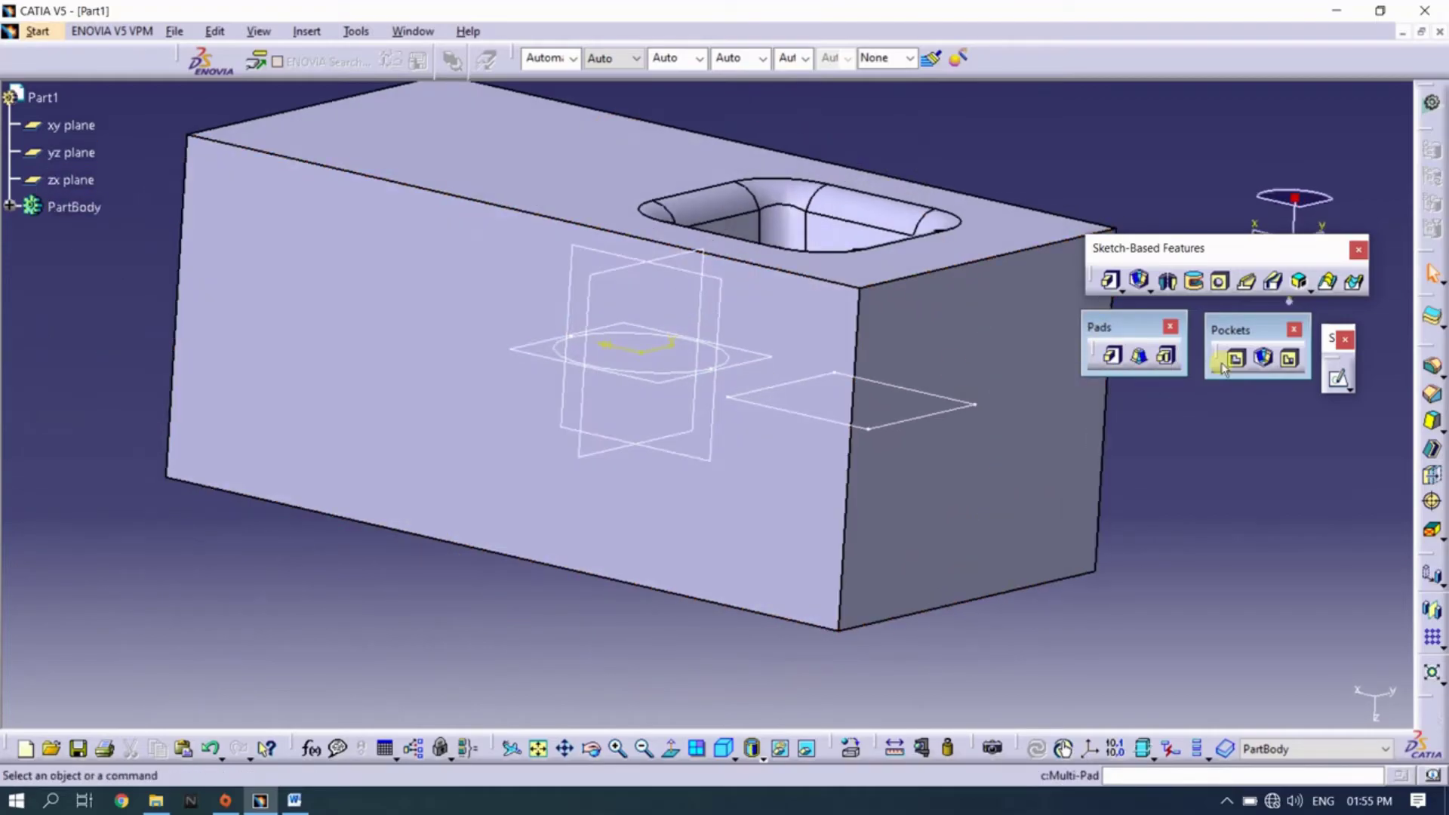
left_click(1263, 358)
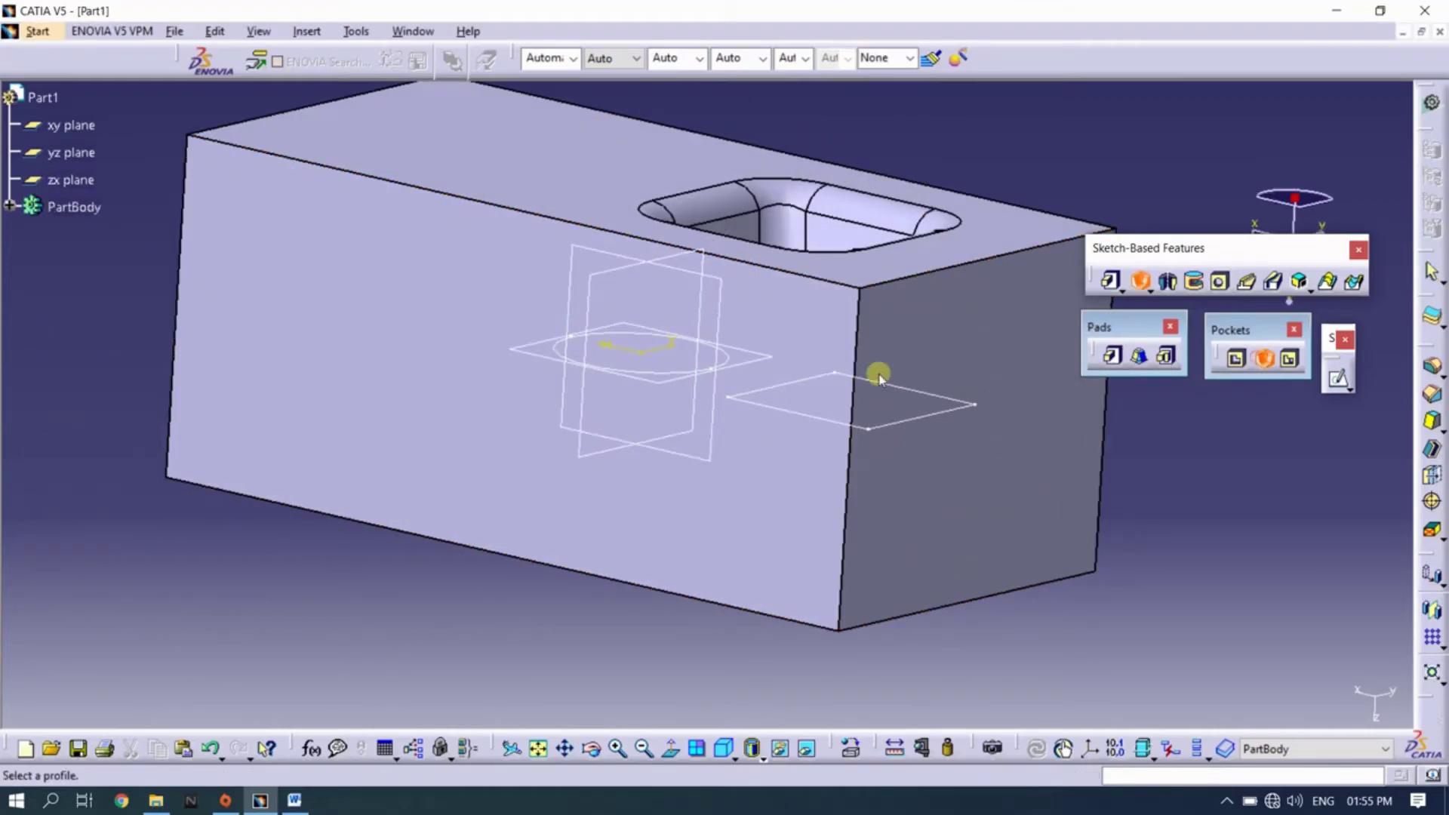
left_click(710, 362)
middle_click_drag(576, 411, 632, 432)
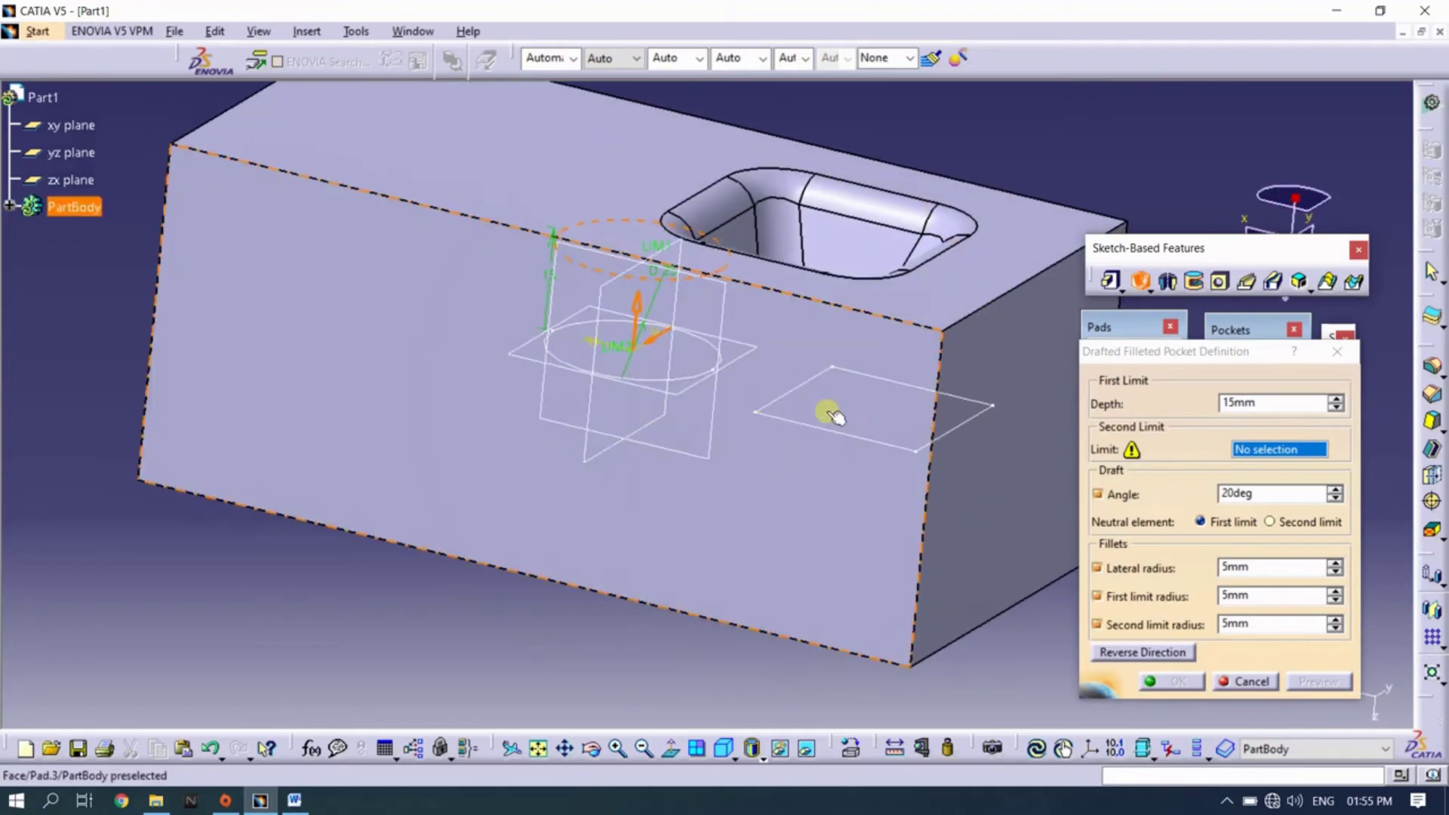
mouse_move(828, 410)
middle_mouse_down()
mouse_move(677, 424)
mouse_move(646, 297)
middle_mouse_up()
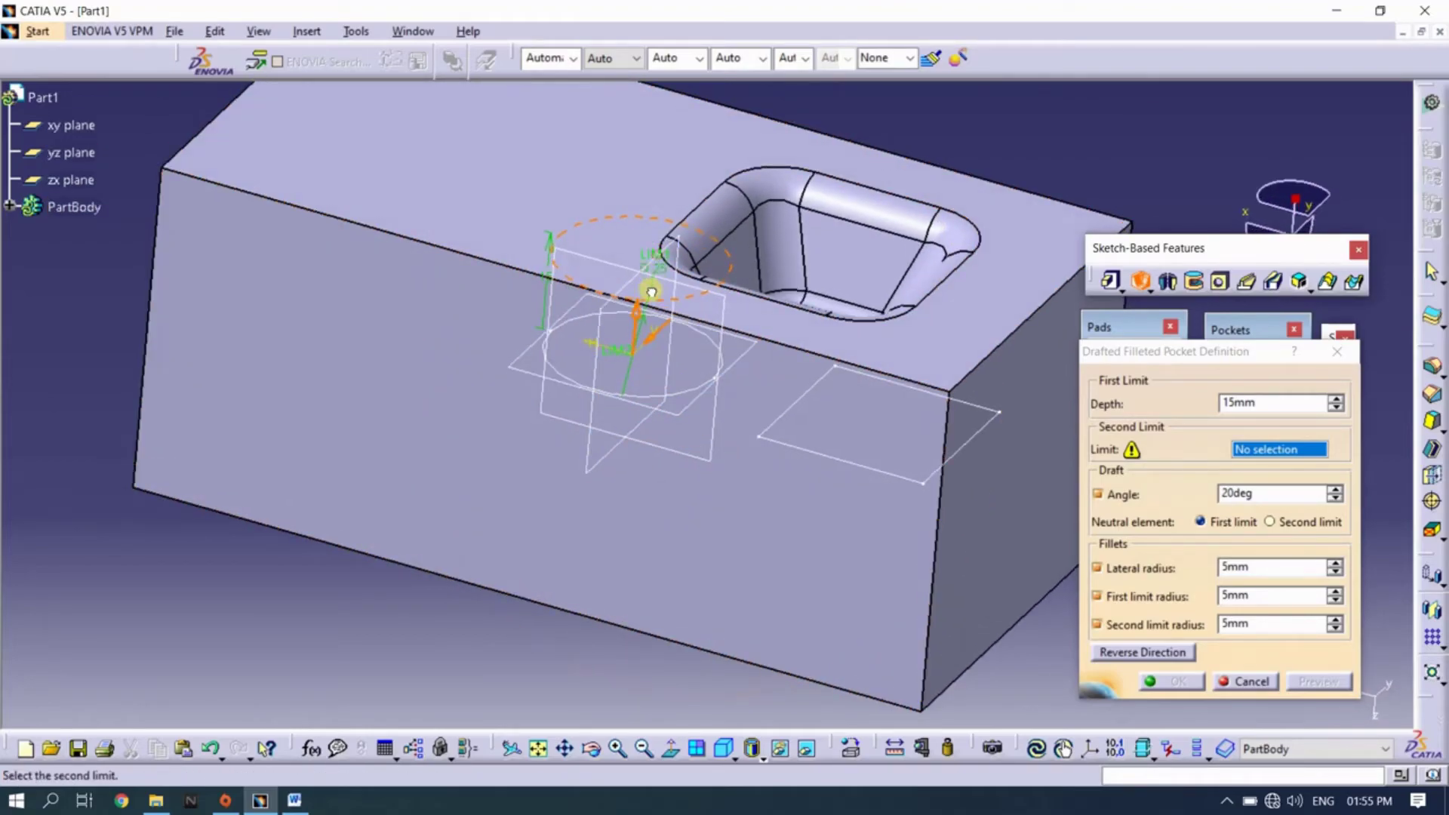
mouse_move(638, 430)
middle_mouse_down()
mouse_move(683, 366)
mouse_move(673, 229)
middle_mouse_up()
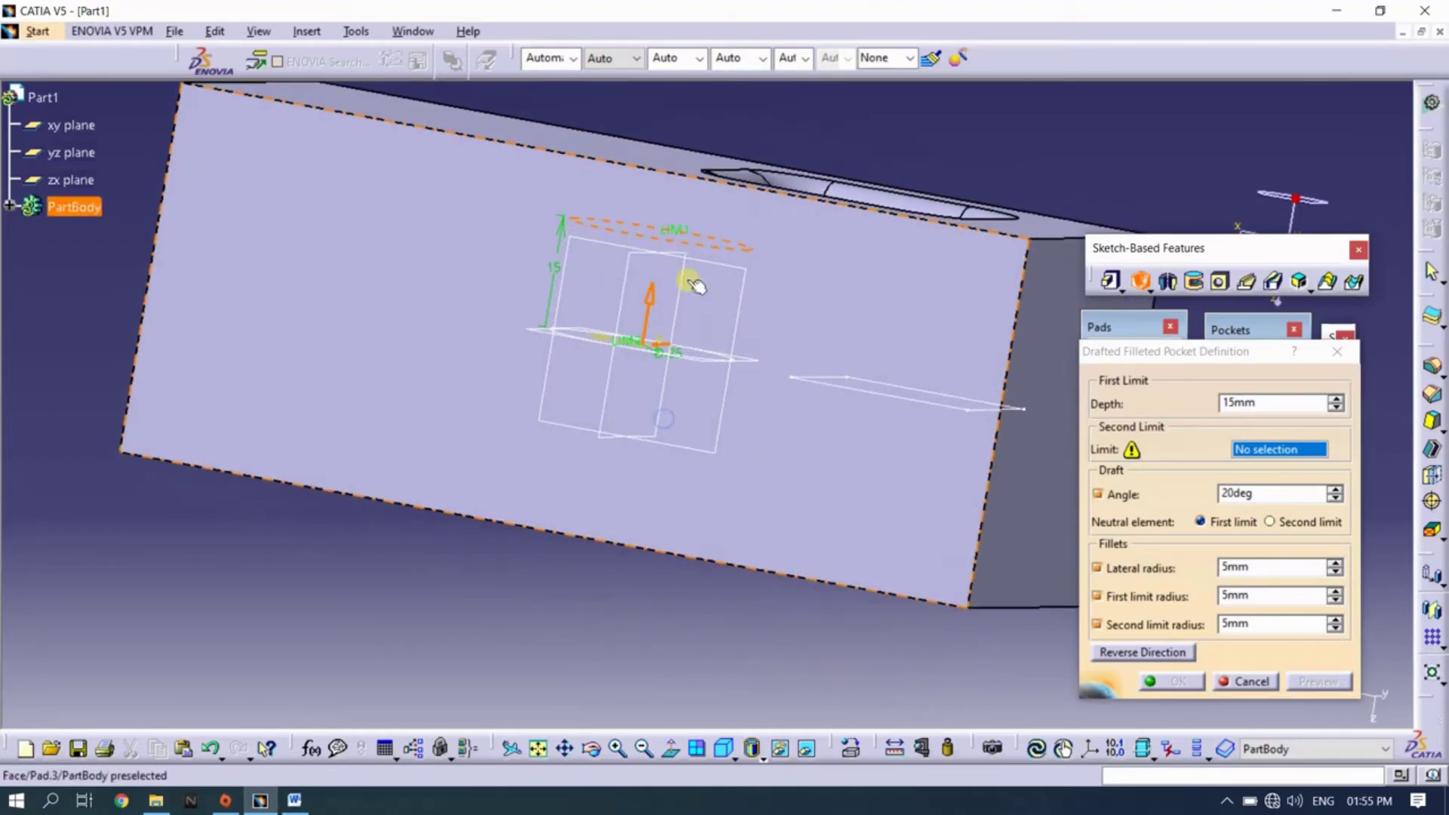
left_click_drag(629, 425, 622, 425)
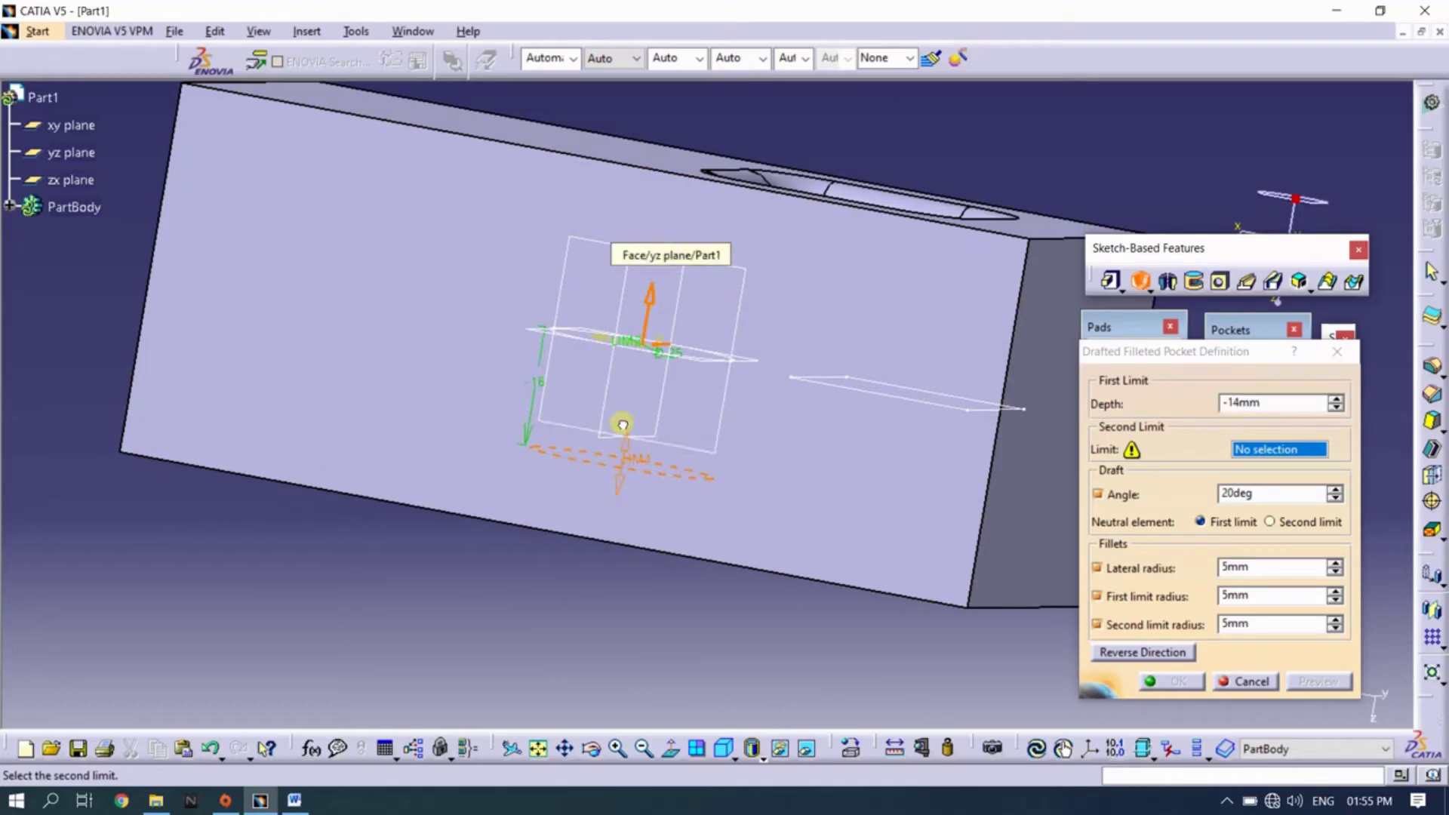
mouse_move(679, 214)
left_mouse_down()
mouse_move(632, 383)
mouse_move(654, 238)
left_mouse_up()
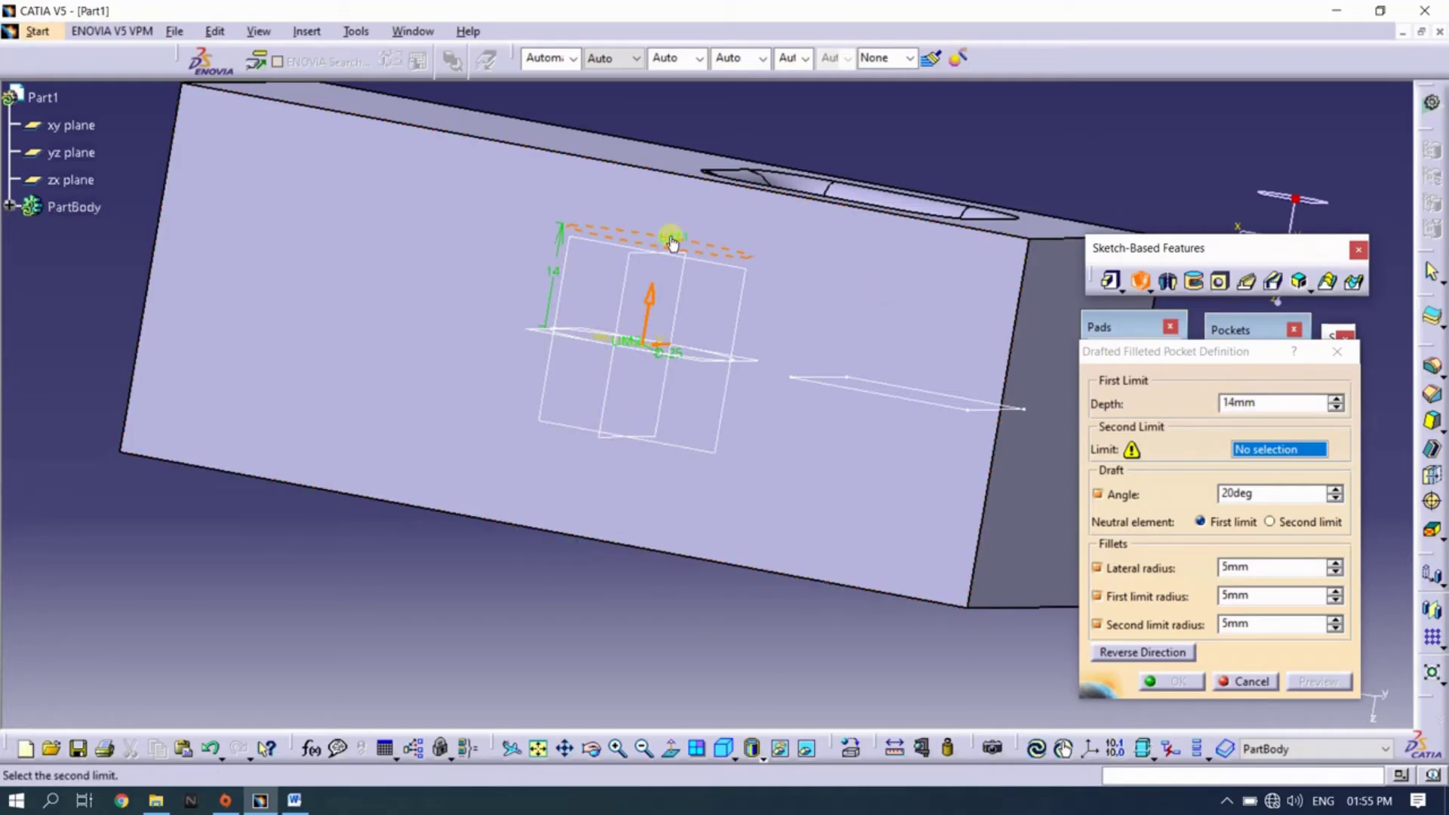
left_click_drag(672, 243, 656, 283)
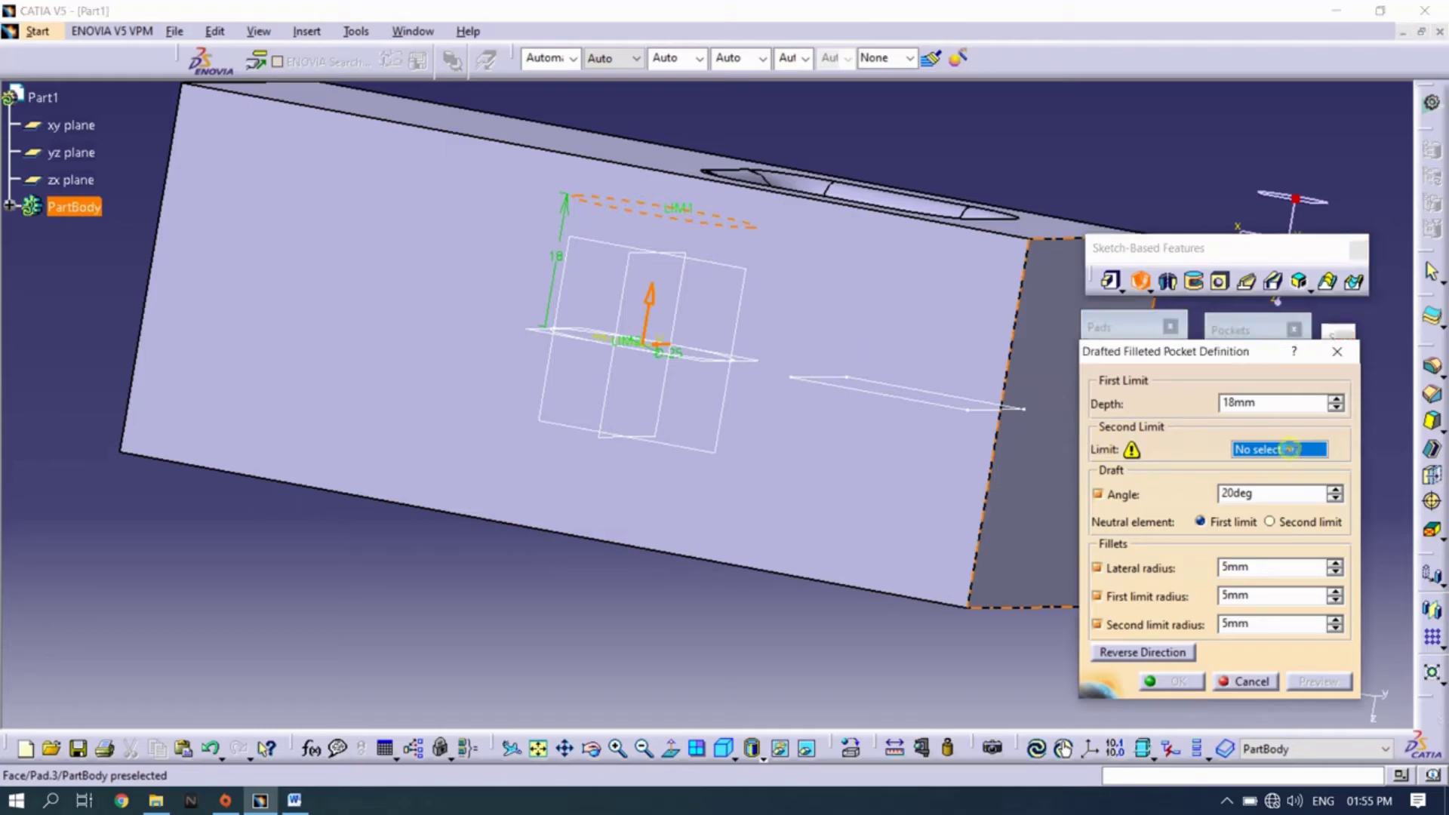
Use the opposite face as second limit with a 2deg draft, and preview the circle pocket
mouse_move(824, 433)
middle_mouse_down()
mouse_move(691, 403)
mouse_move(735, 276)
mouse_move(637, 491)
middle_mouse_up()
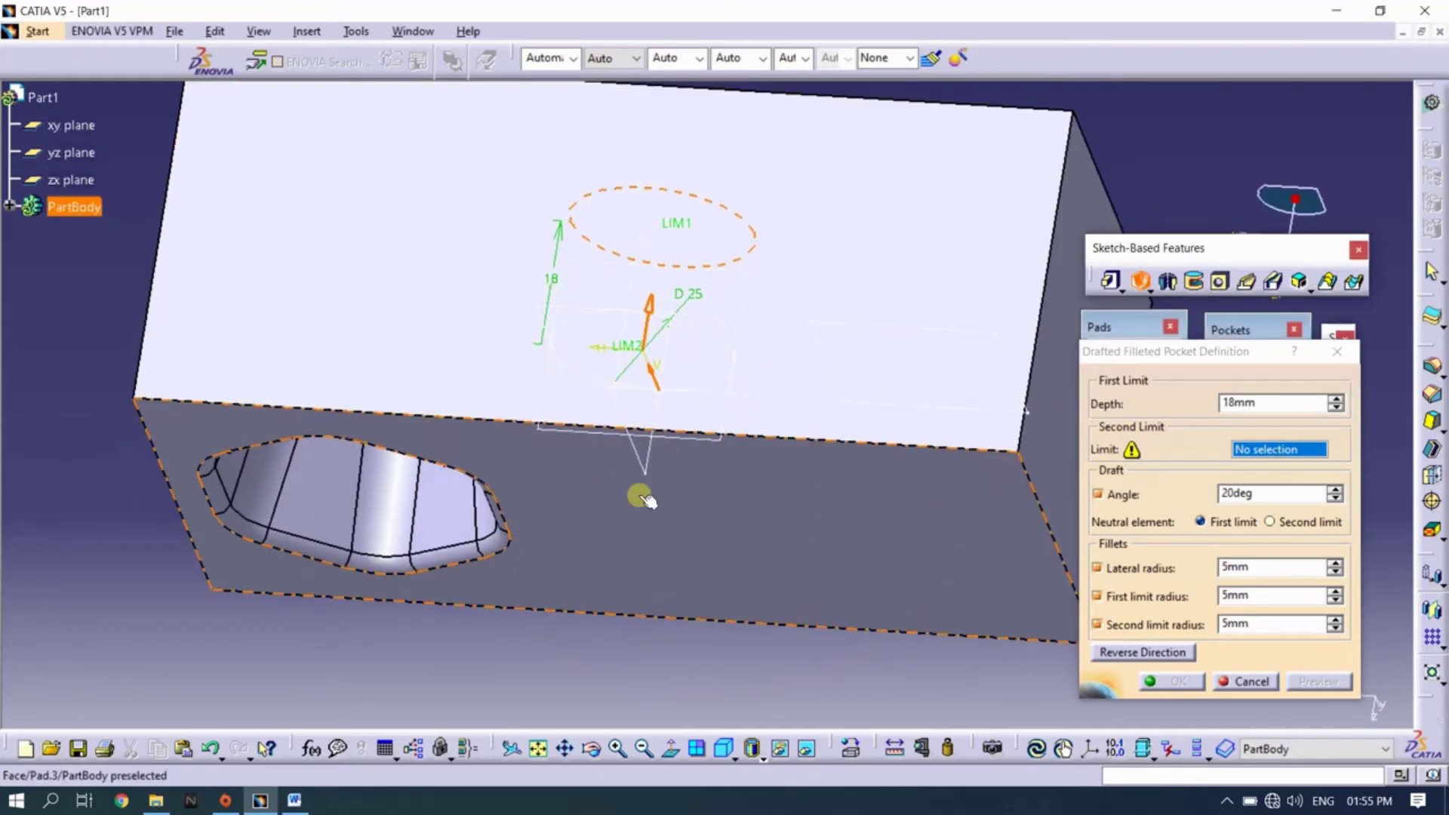
left_click(637, 491)
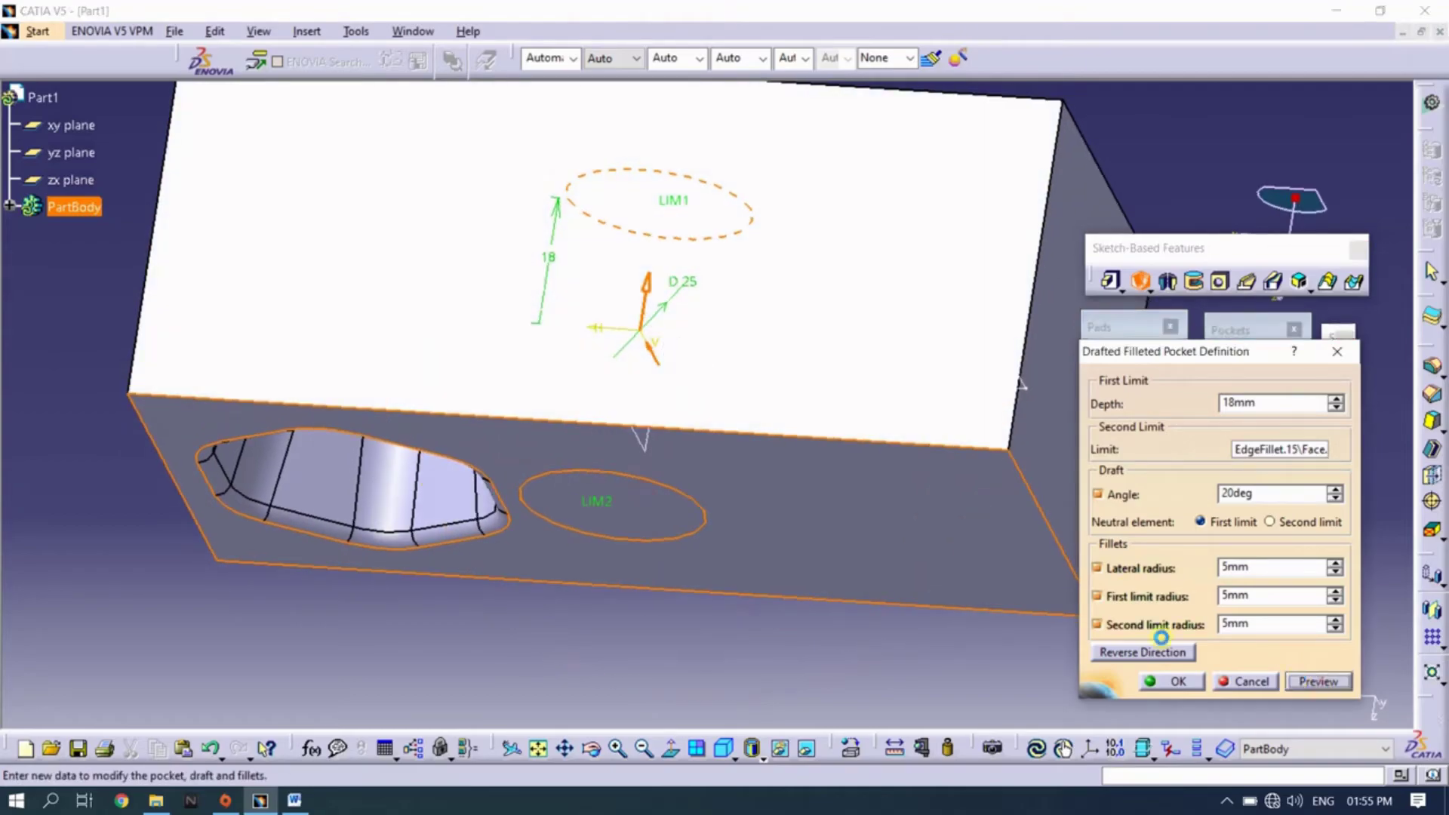
left_click(1321, 684)
mouse_move(680, 550)
middle_mouse_down()
mouse_move(712, 398)
mouse_move(777, 247)
middle_mouse_up()
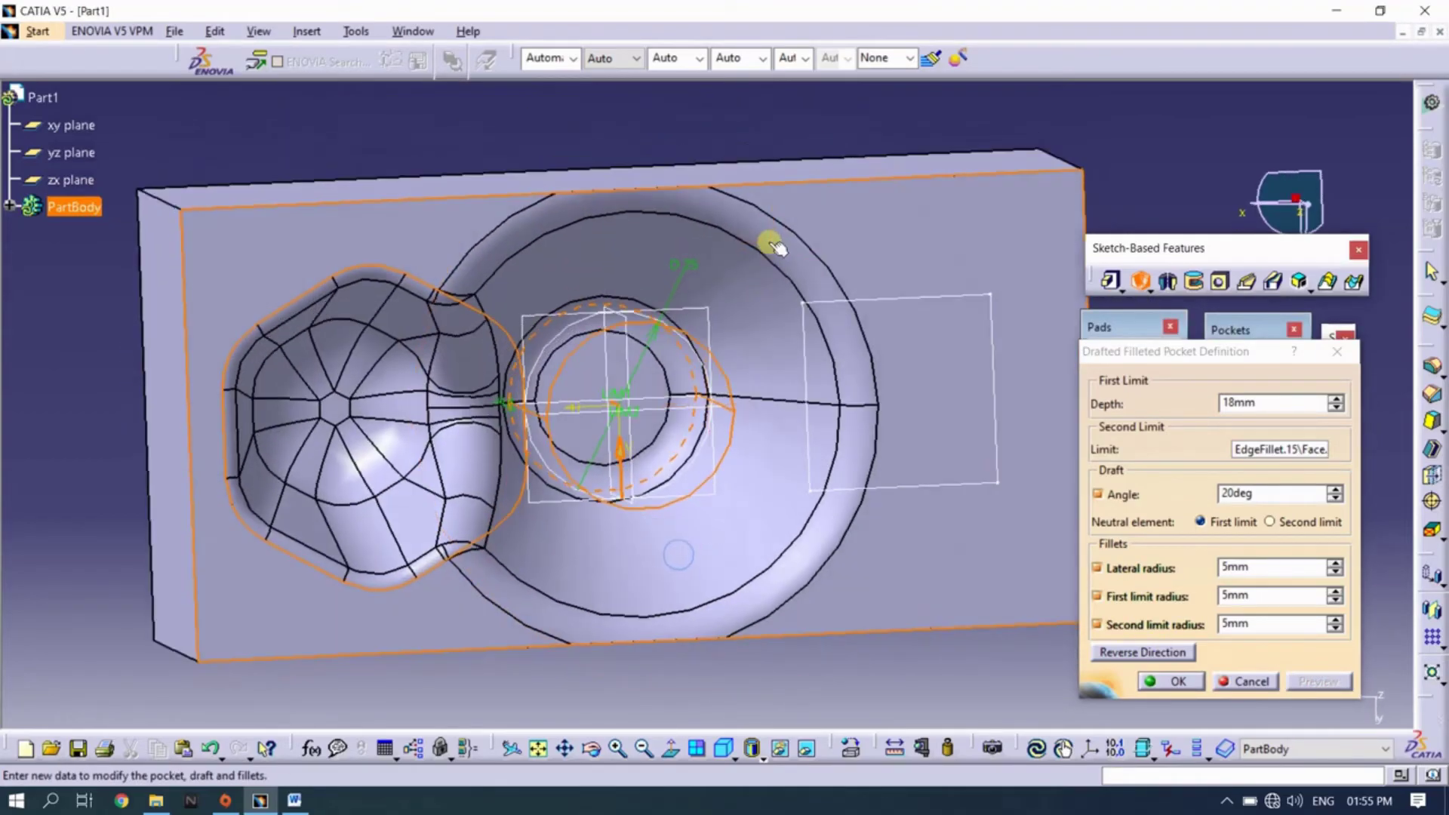
double_click(1238, 493)
type("2")
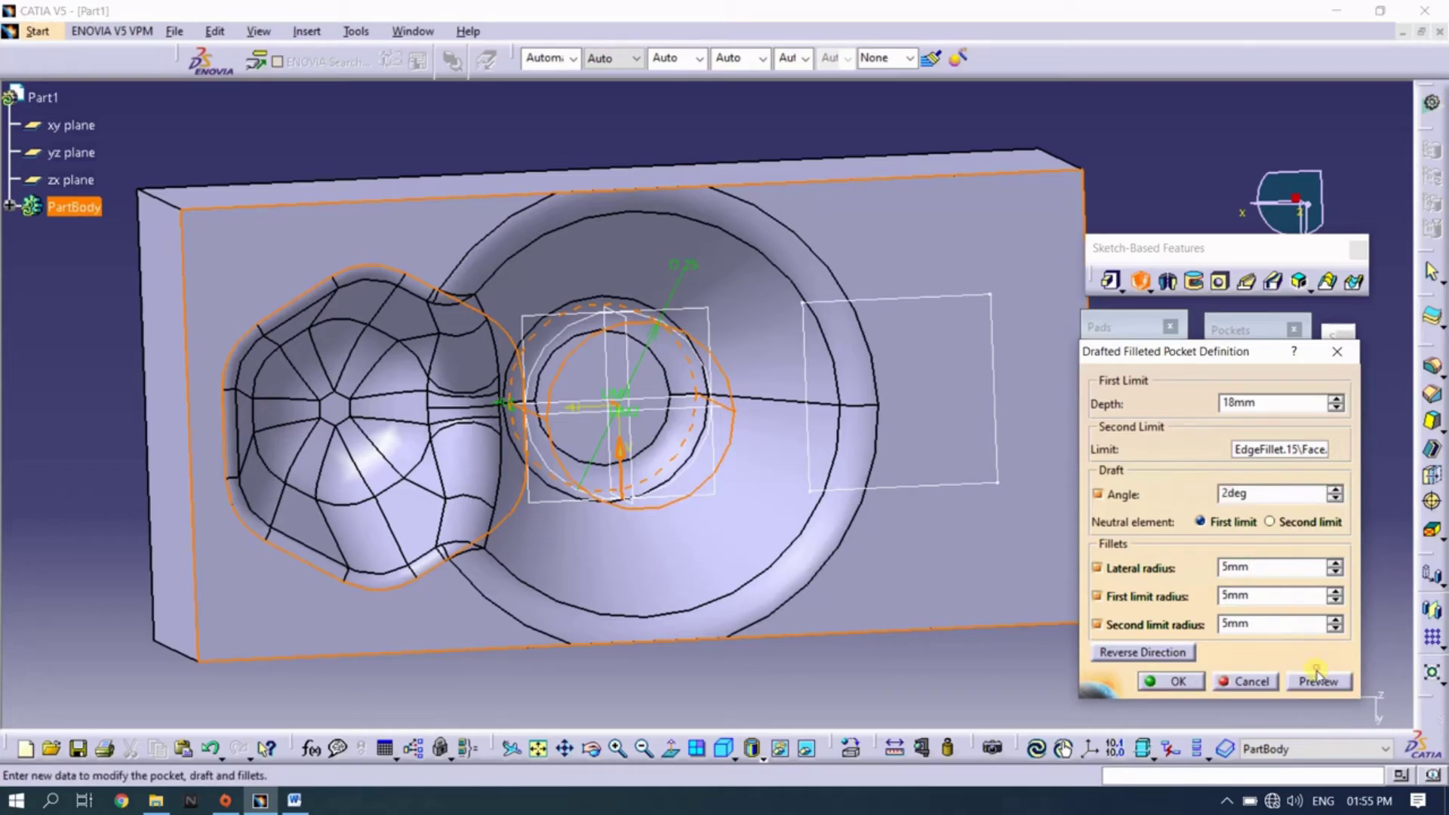
left_click(1313, 674)
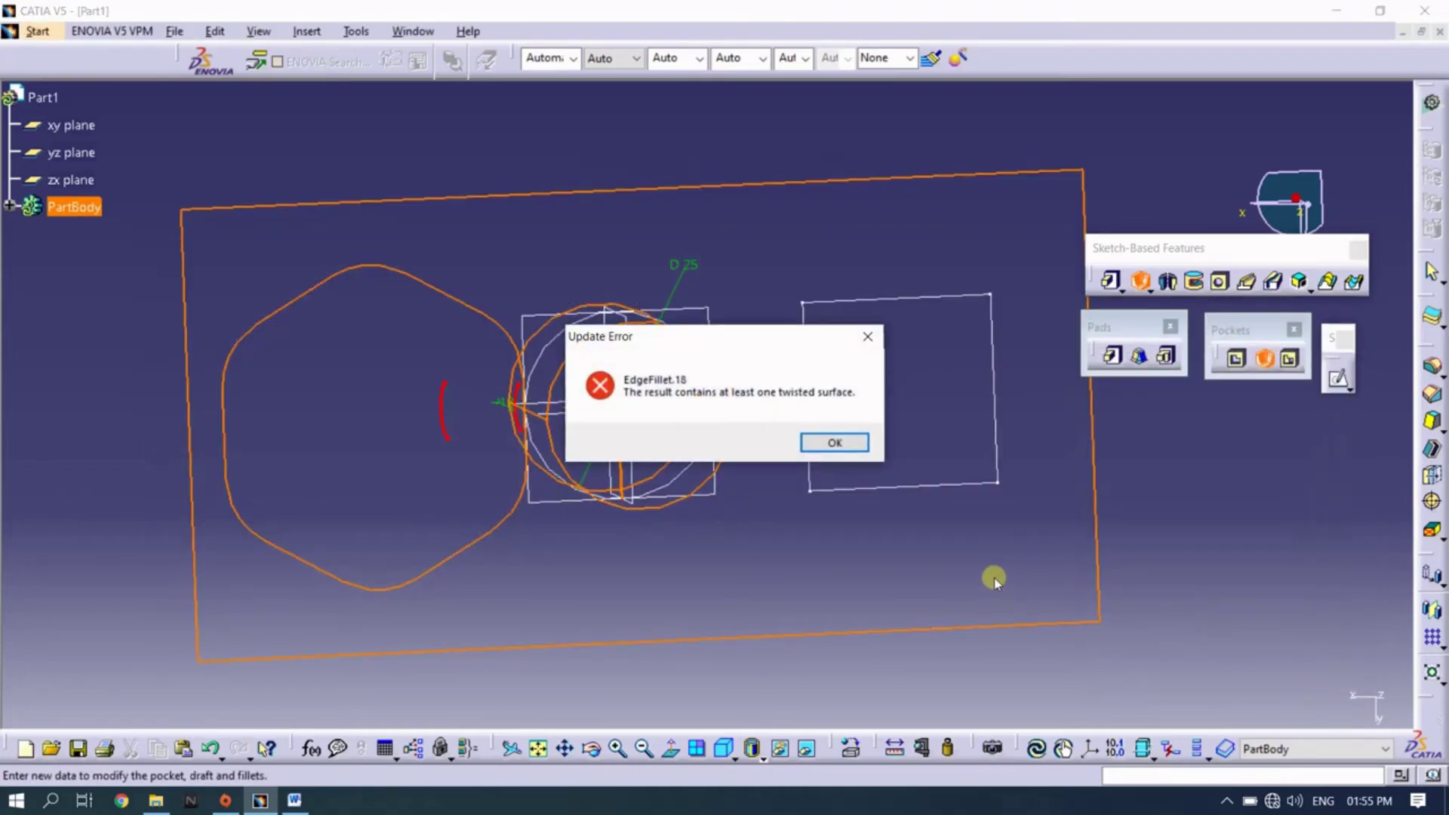
Dismiss the twisted-surface error and set the lateral radius to 4mm
left_click(840, 449)
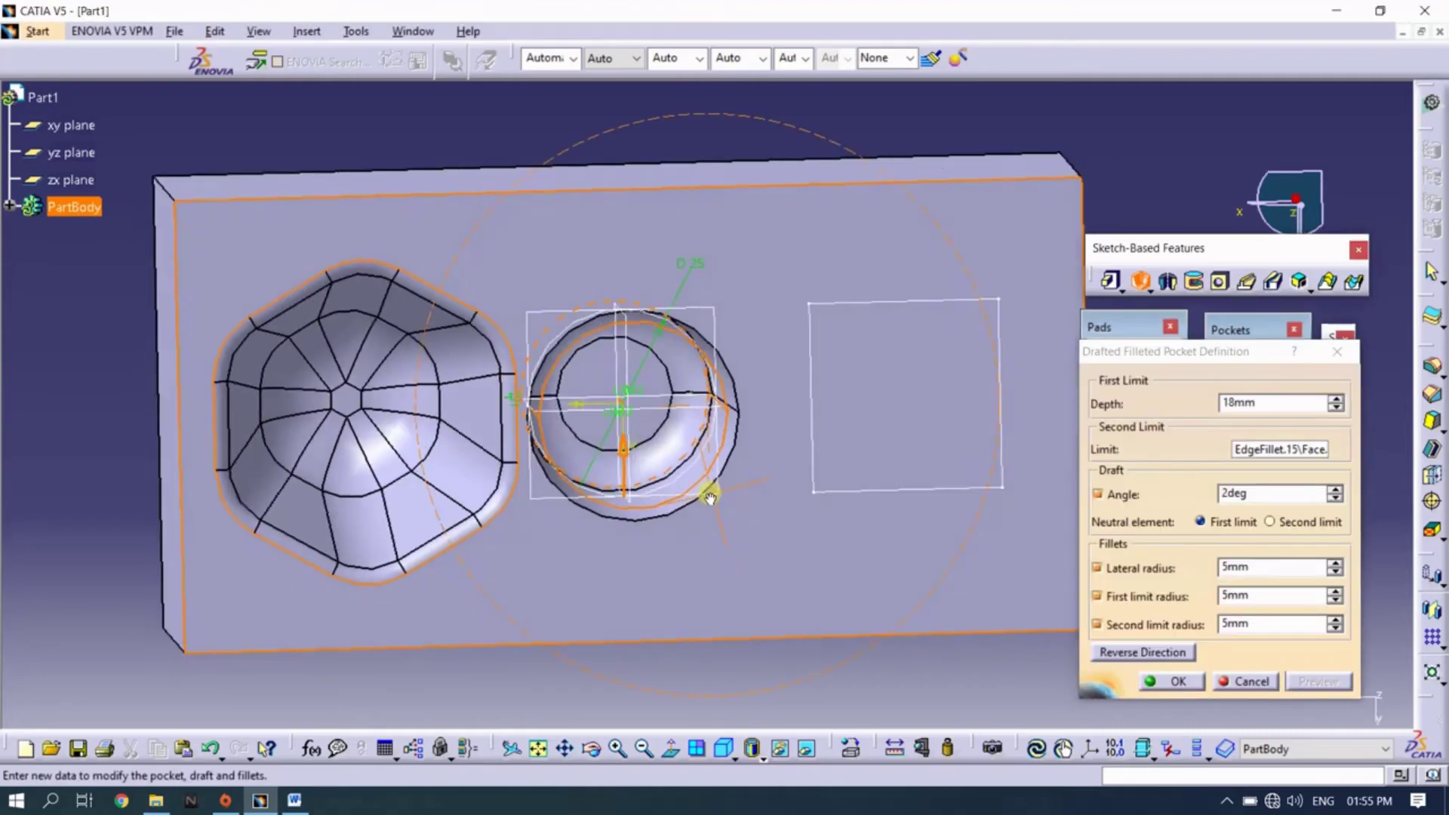
middle_click_drag(667, 539, 663, 437)
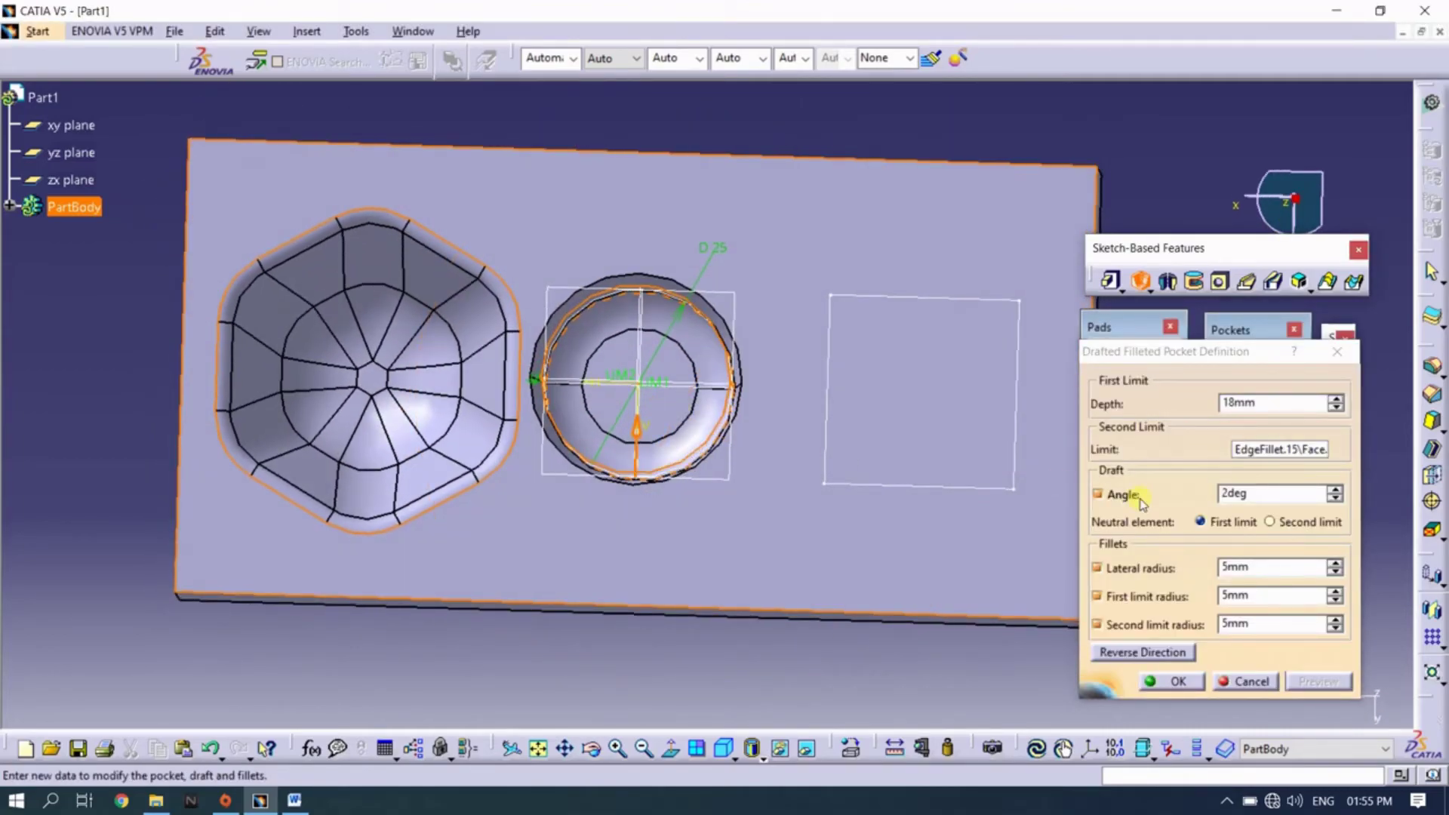
double_click(1251, 566)
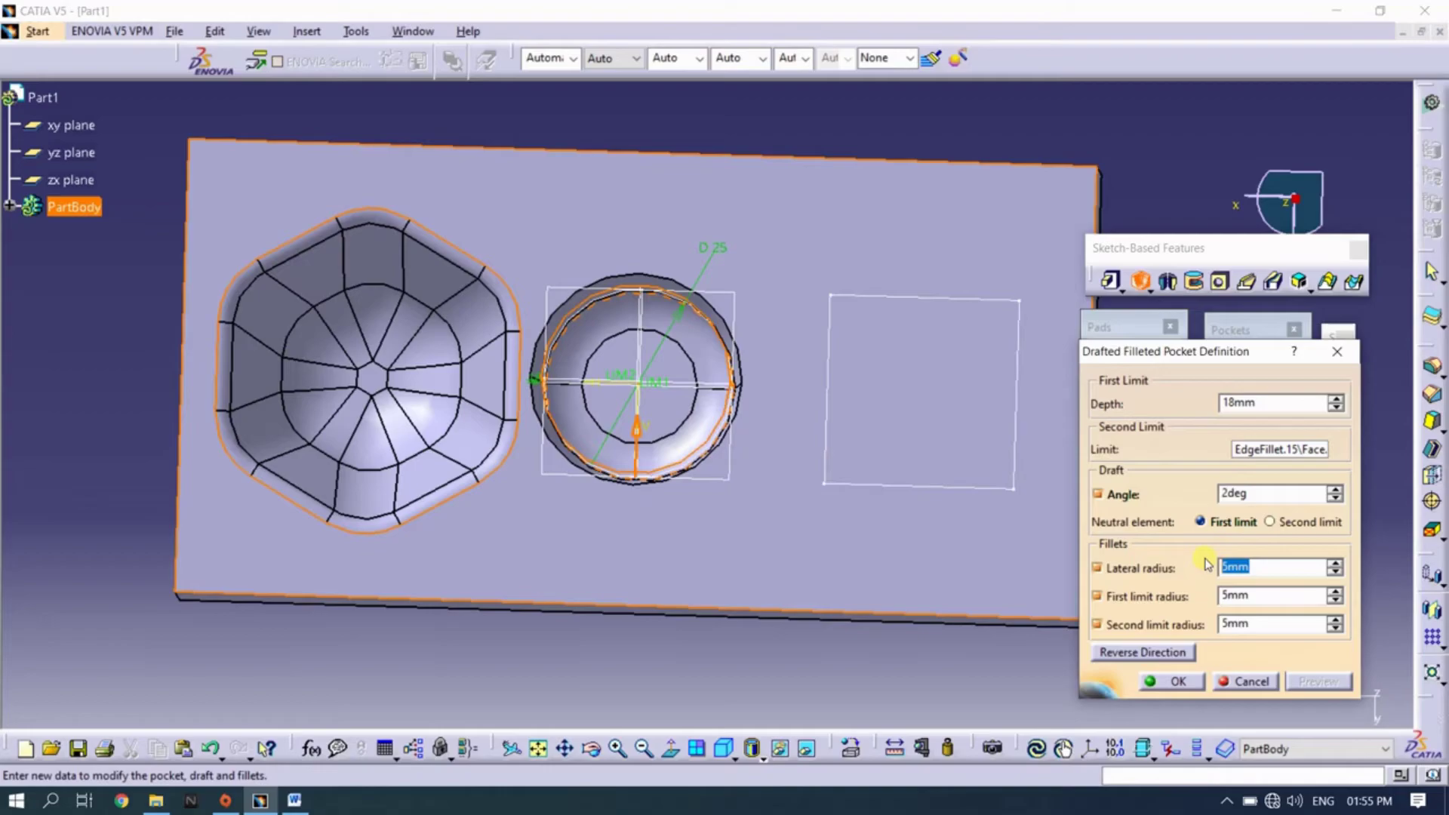
type("4")
key("Tab")
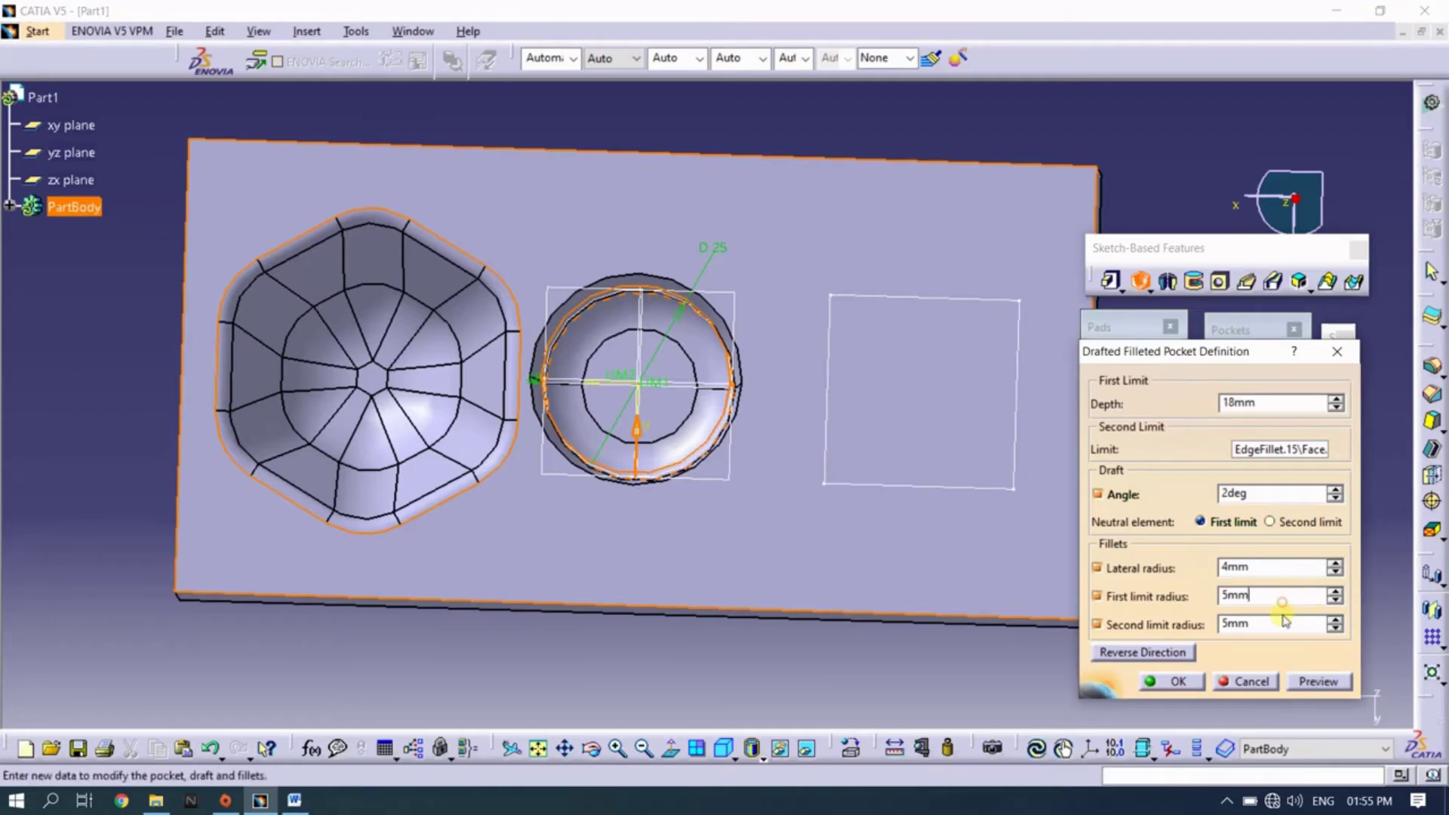
Set first and second limit radii to 4mm, preview, and dismiss the update error
left_click(1282, 601)
type("4")
double_click(1259, 624)
type("4")
left_click(1302, 676)
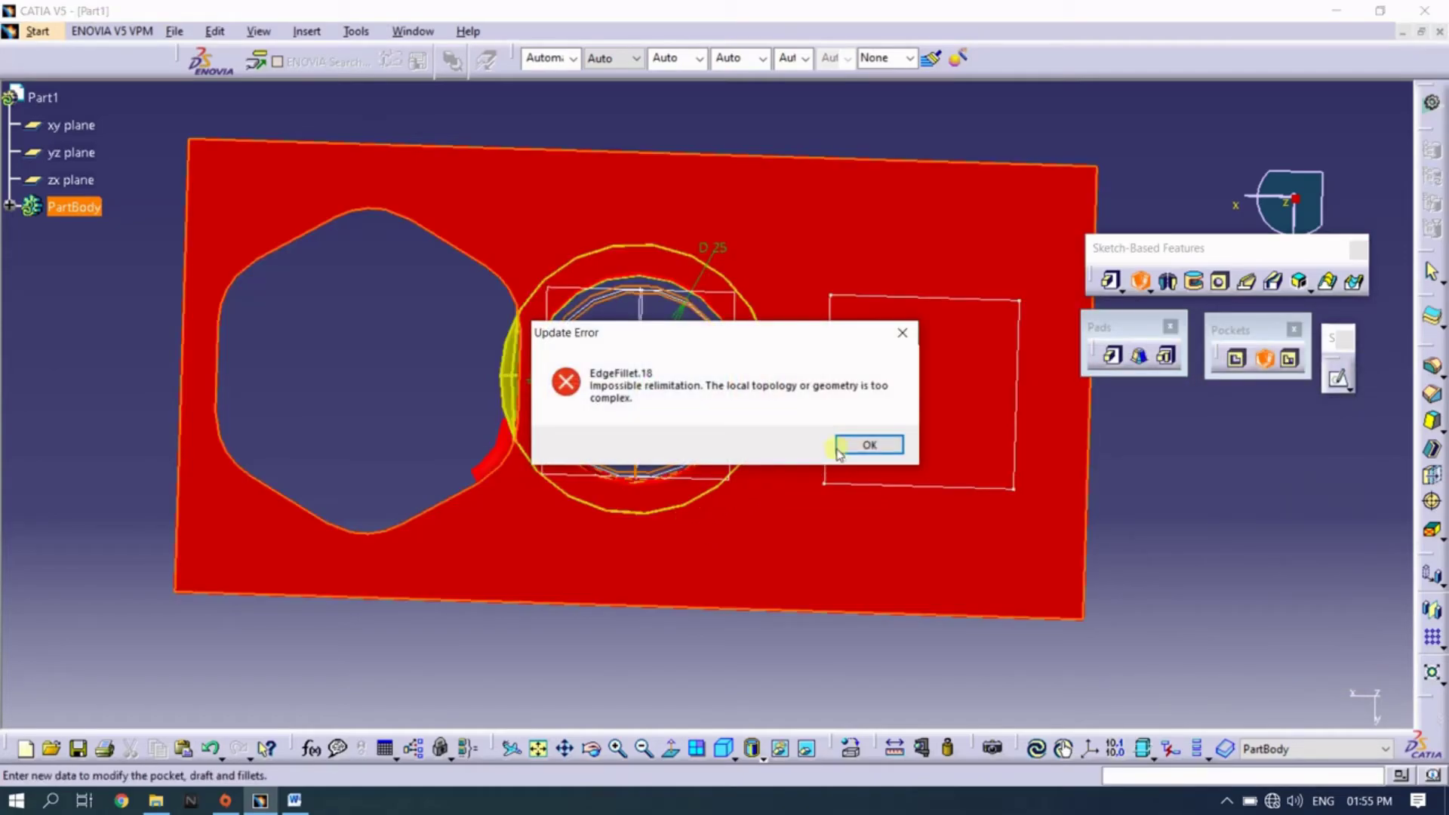
left_click(839, 449)
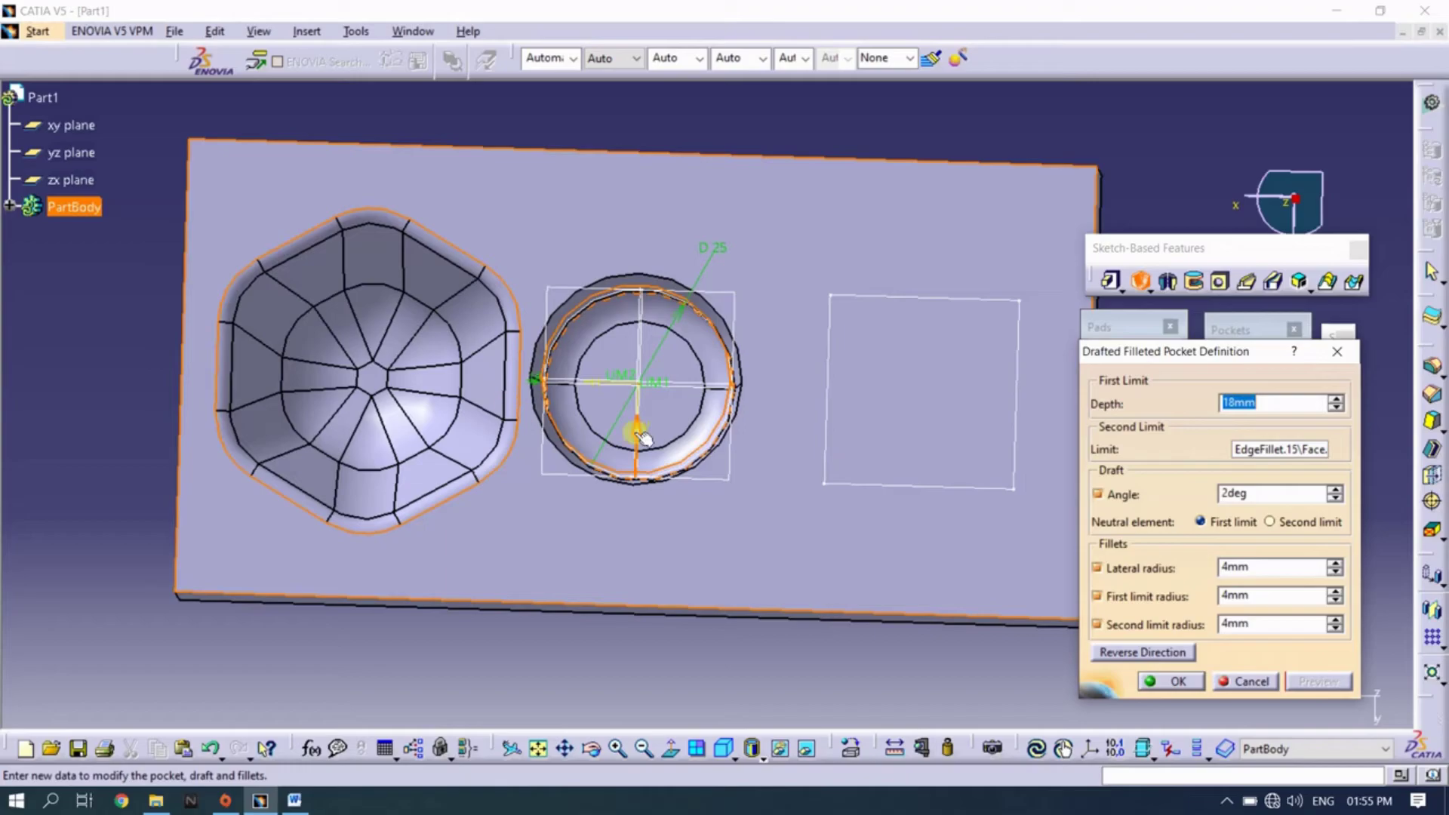
Change the second limit radius to 1mm and preview the circular pocket
middle_click_drag(913, 426, 671, 422)
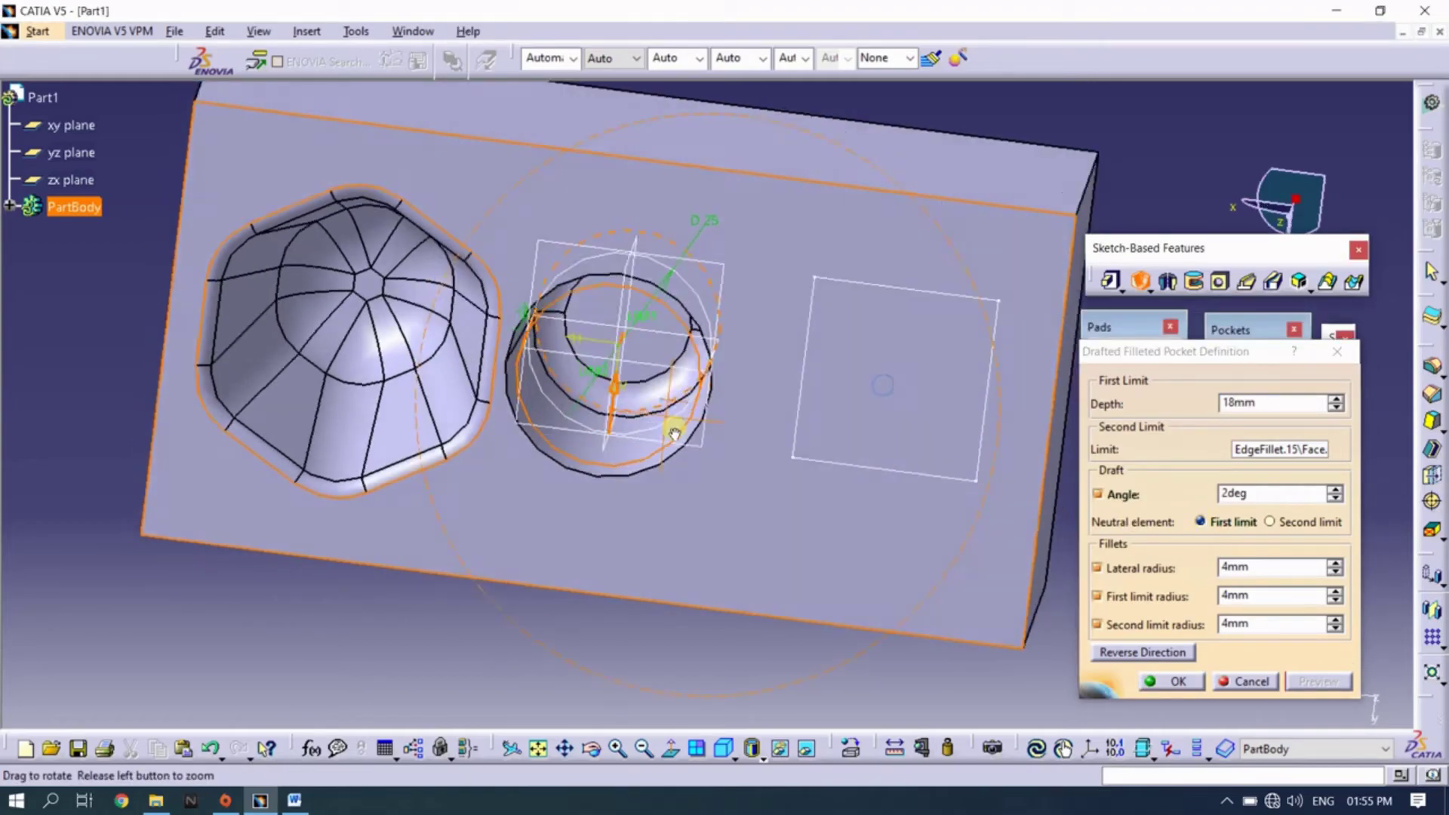
double_click(1249, 625)
type("1")
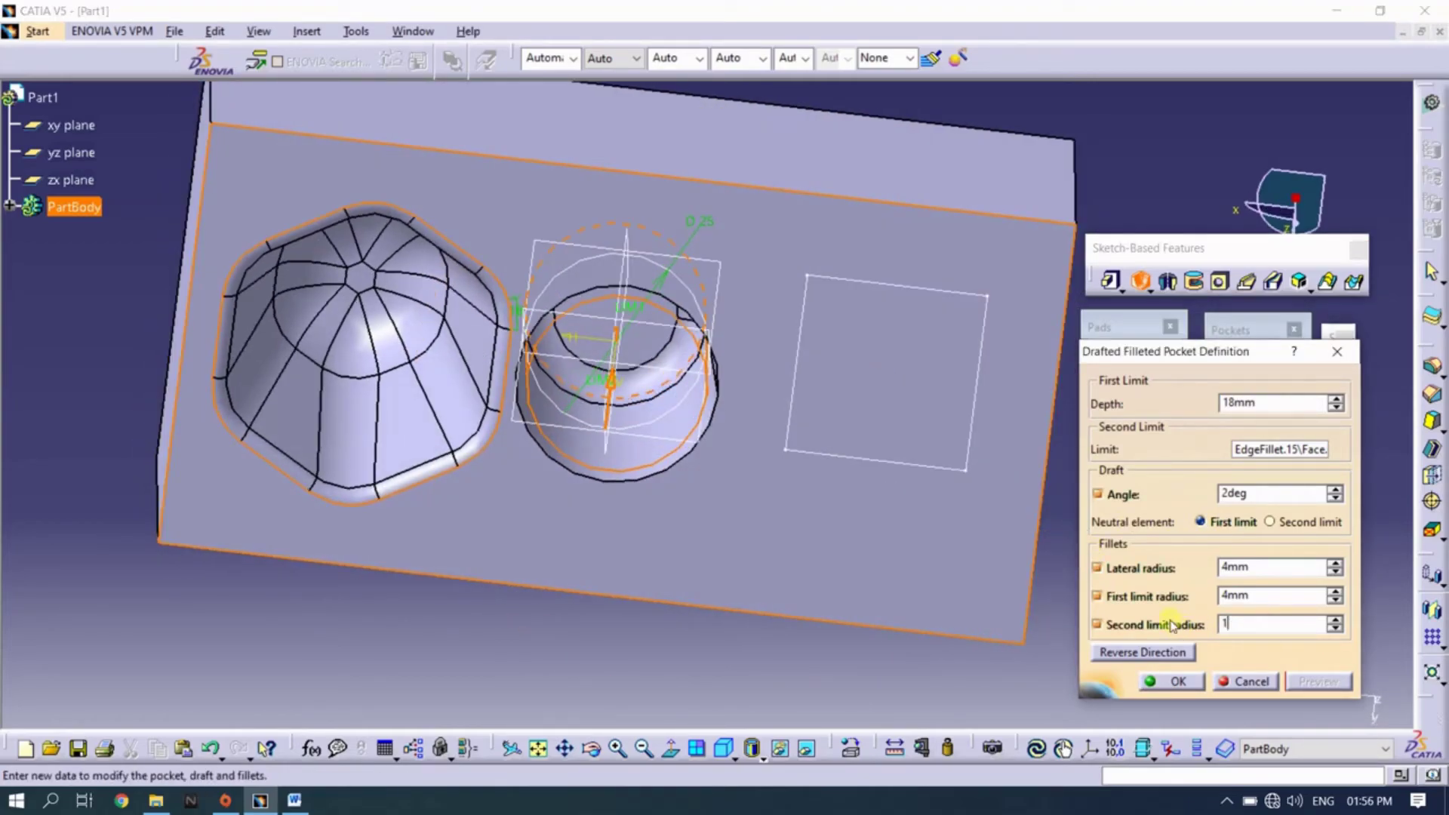
left_click(1272, 602)
left_click(1314, 683)
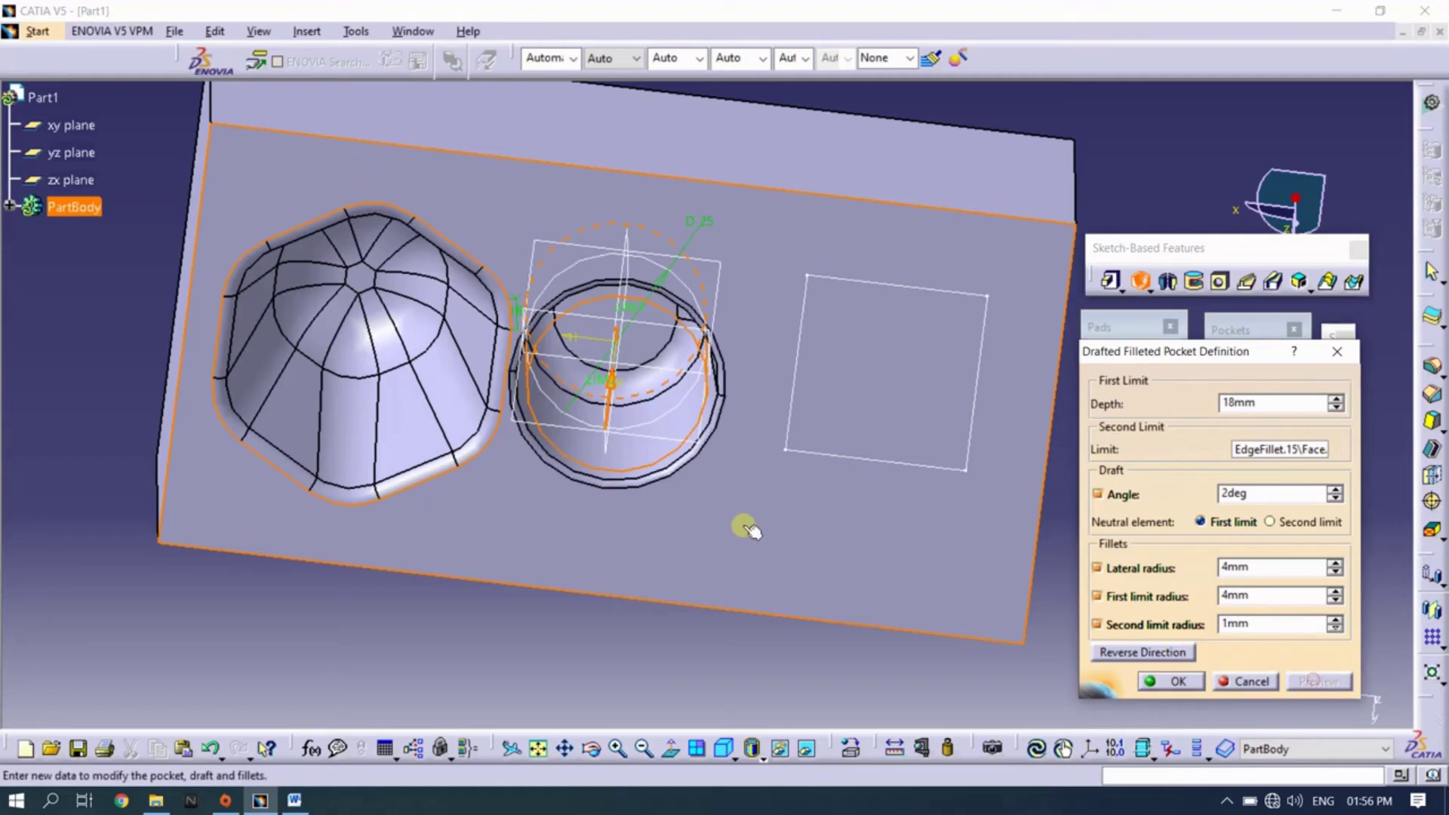
mouse_move(741, 524)
middle_mouse_down()
mouse_move(770, 327)
mouse_move(749, 416)
mouse_move(615, 223)
middle_mouse_up()
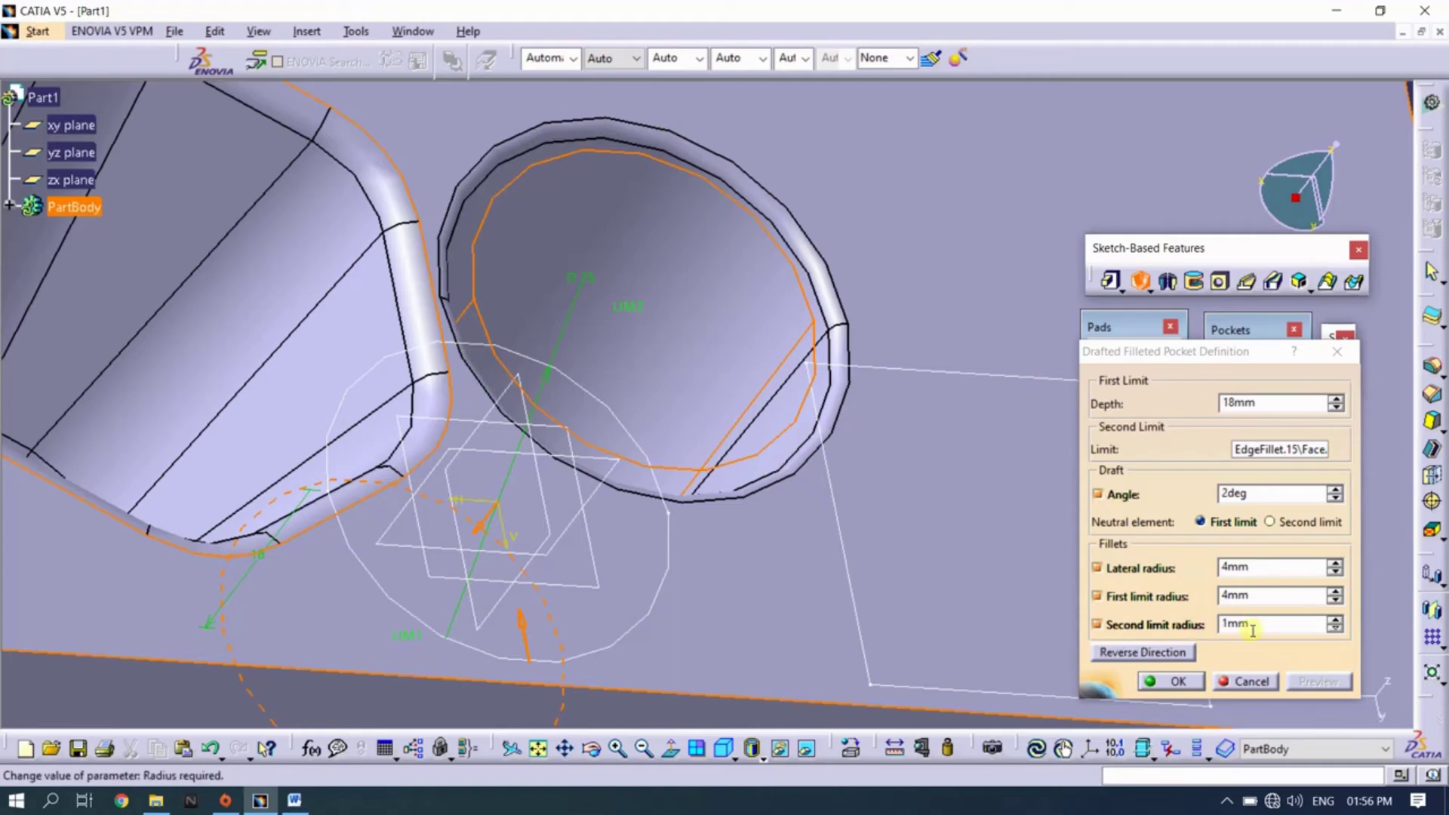
mouse_move(853, 483)
middle_mouse_down()
mouse_move(682, 445)
mouse_move(693, 383)
mouse_move(718, 349)
mouse_move(664, 527)
mouse_move(599, 570)
mouse_move(933, 606)
middle_mouse_up()
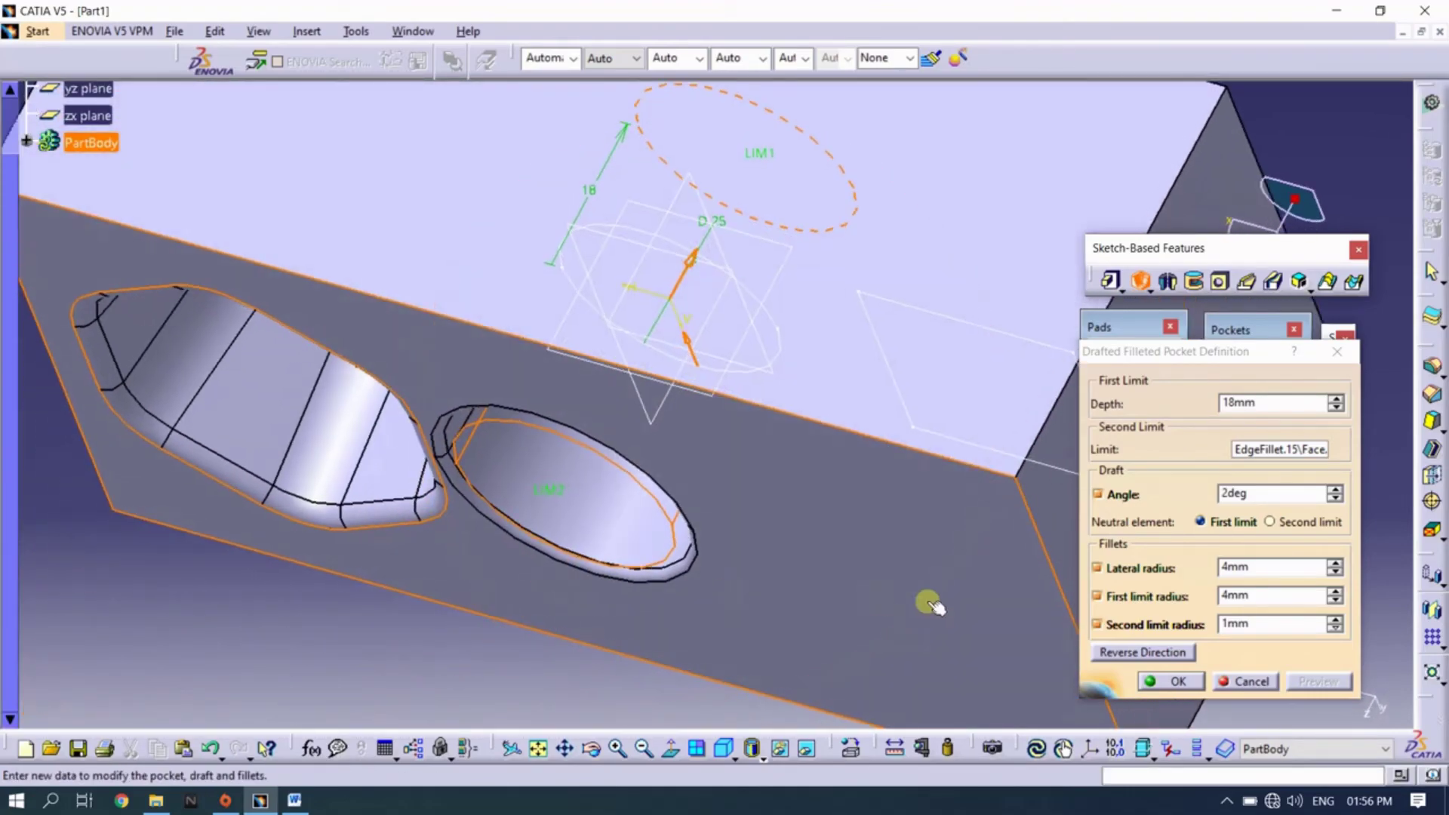
Create the circular pocket, then start a square-sketch pocket limited by the xy plane
left_click(1201, 681)
mouse_move(741, 369)
middle_mouse_down()
mouse_move(670, 491)
mouse_move(663, 441)
mouse_move(591, 543)
mouse_move(657, 320)
mouse_move(867, 158)
mouse_move(763, 216)
mouse_move(576, 421)
mouse_move(680, 269)
mouse_move(695, 307)
mouse_move(637, 490)
mouse_move(751, 347)
mouse_move(689, 453)
mouse_move(945, 273)
middle_mouse_up()
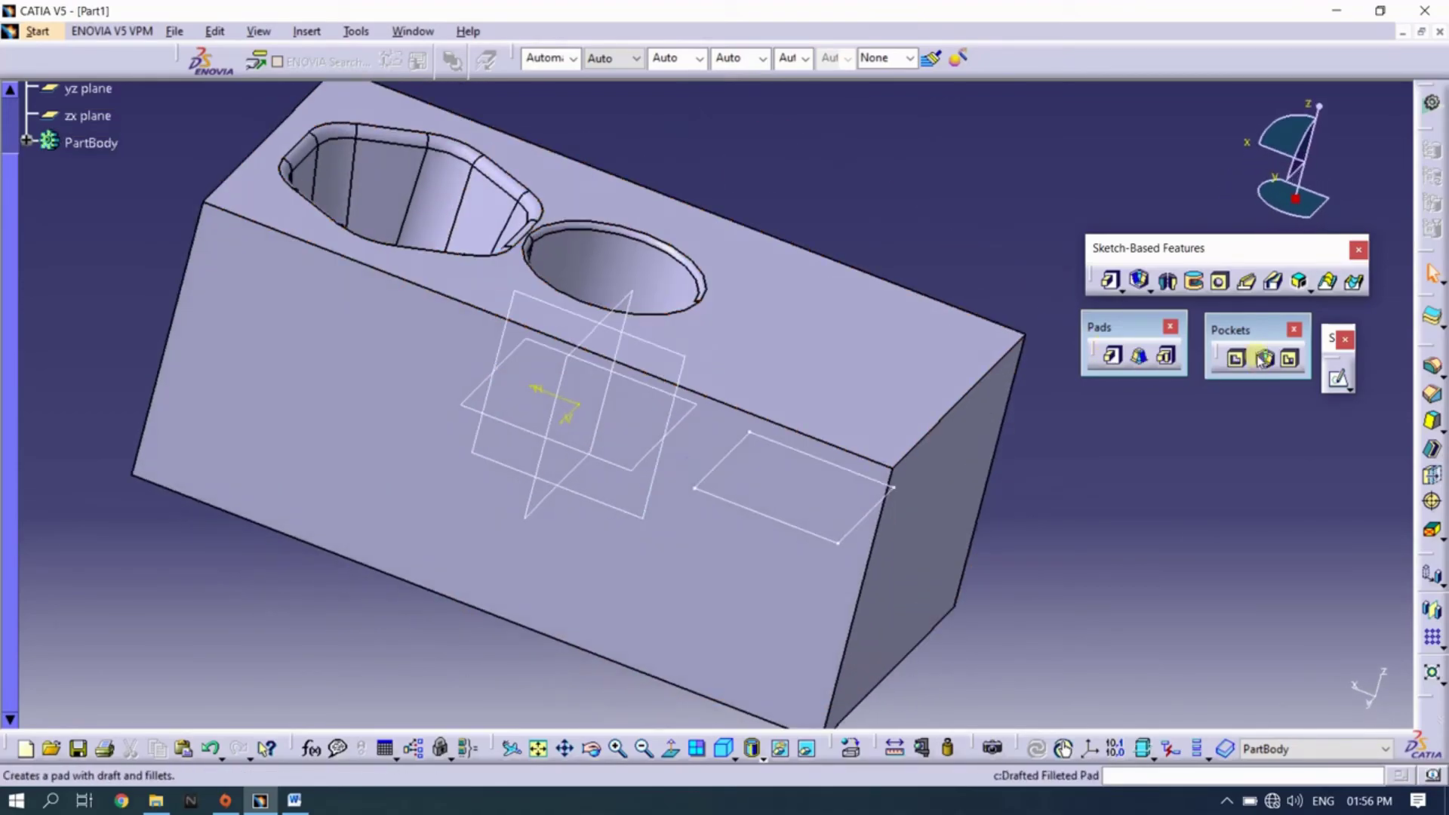
left_click(804, 533)
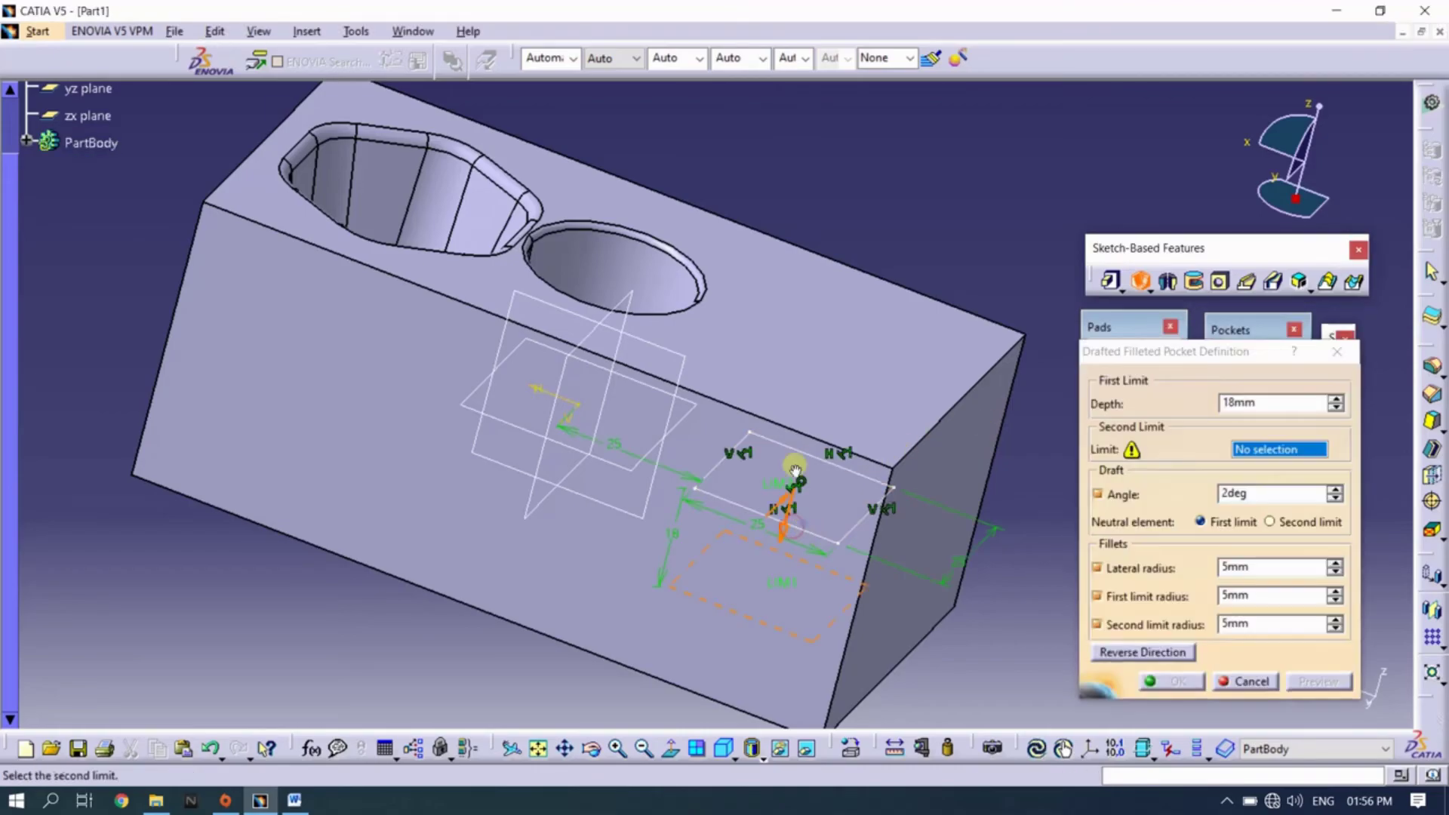
mouse_move(785, 487)
middle_mouse_down()
mouse_move(777, 382)
mouse_move(751, 395)
mouse_move(780, 403)
middle_mouse_up()
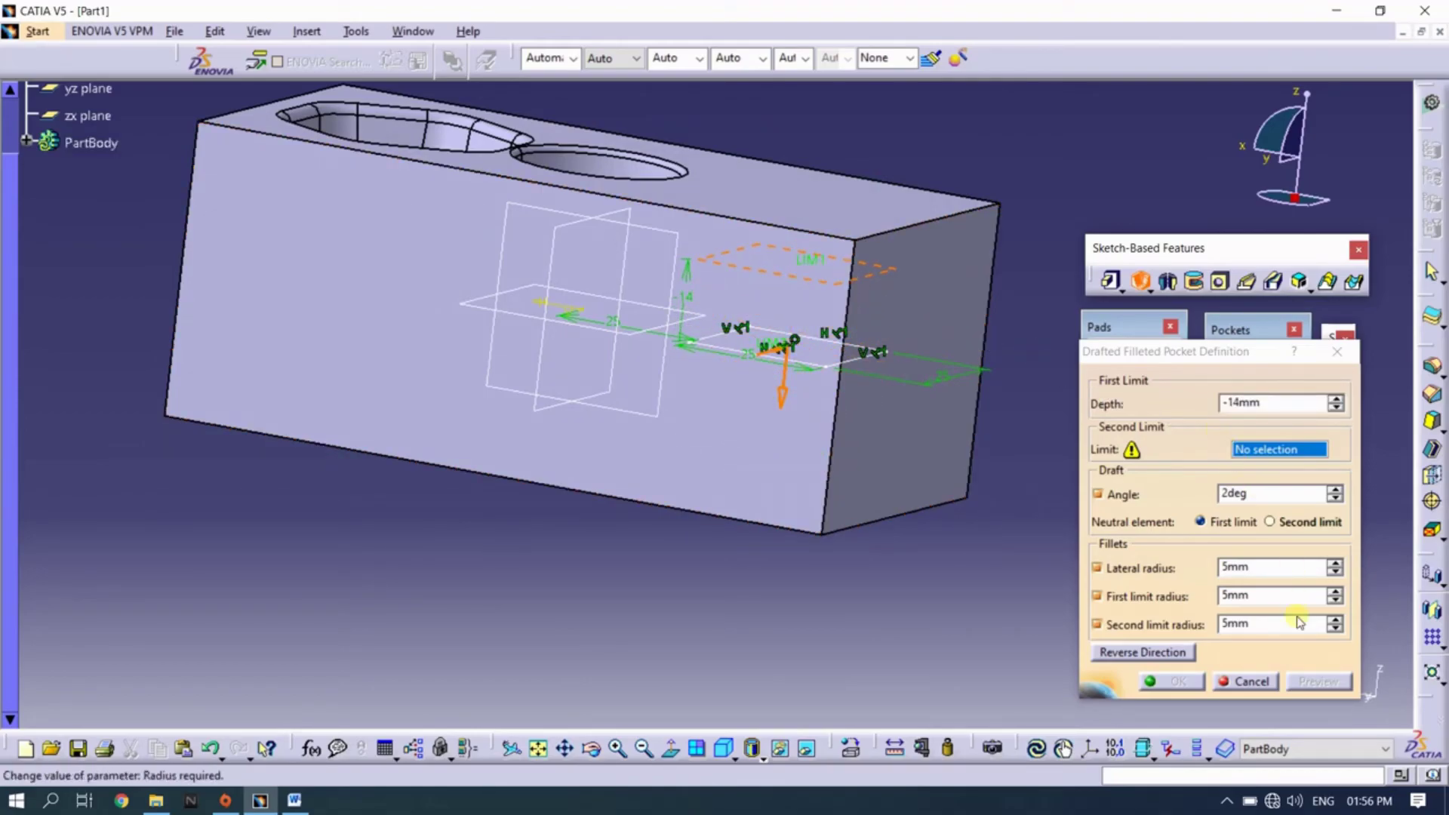
left_click(612, 329)
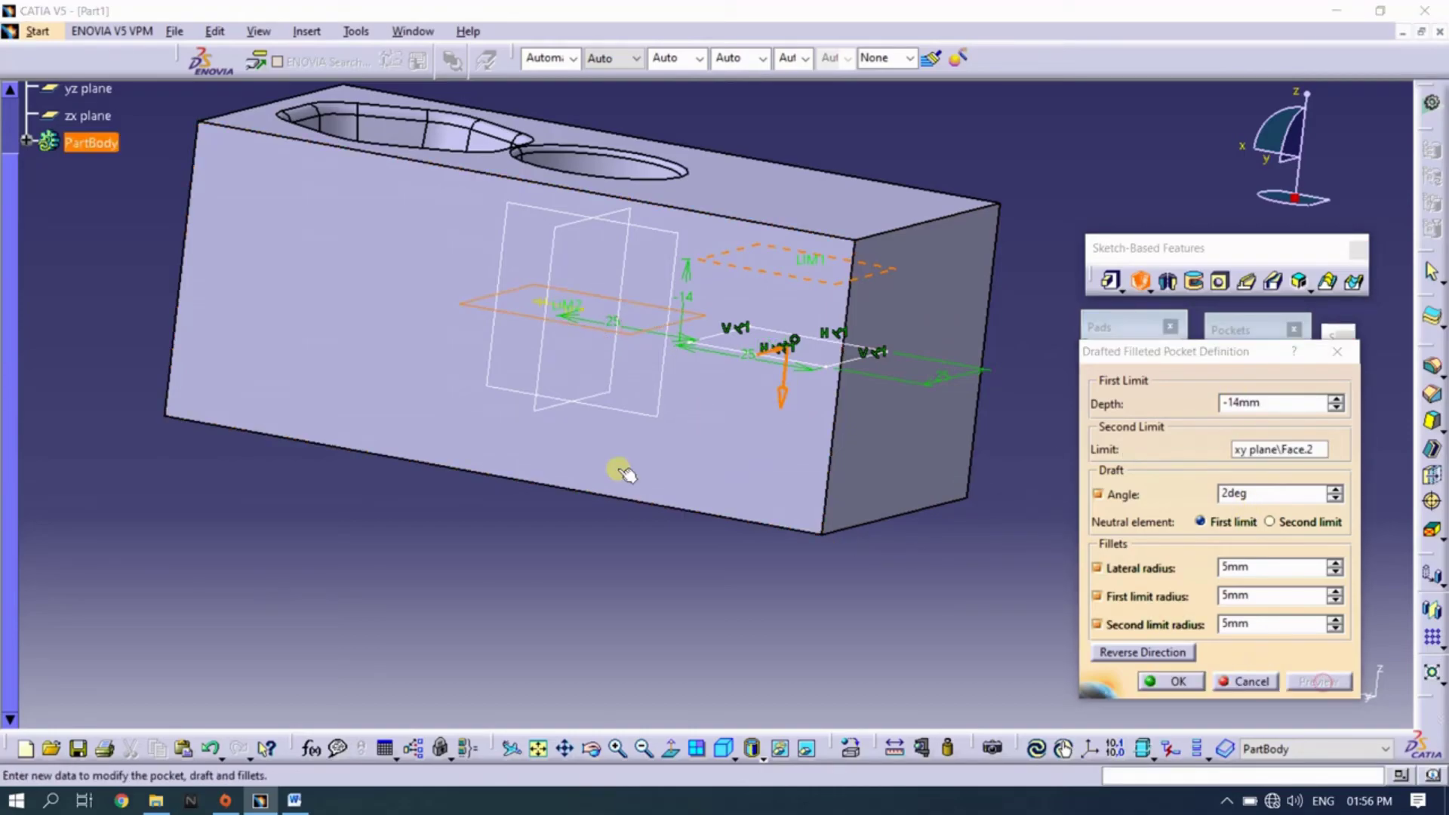
mouse_move(626, 474)
middle_mouse_down()
mouse_move(652, 468)
mouse_move(689, 576)
mouse_move(570, 544)
mouse_move(533, 569)
mouse_move(460, 534)
mouse_move(725, 495)
mouse_move(719, 529)
middle_mouse_up()
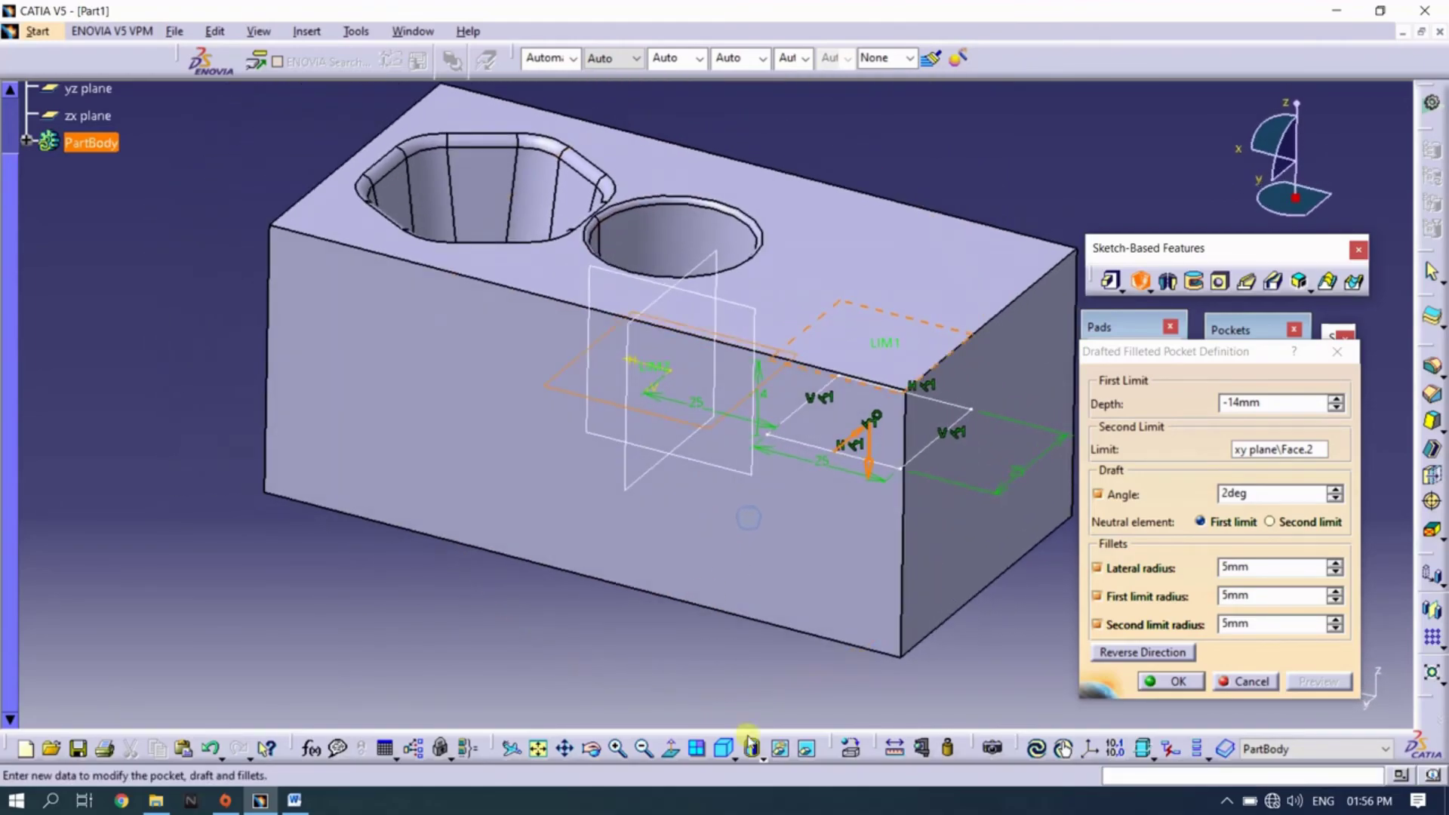
Try wireframe and shaded-with-material views, ending on shading with visible and hidden edges
left_click(763, 757)
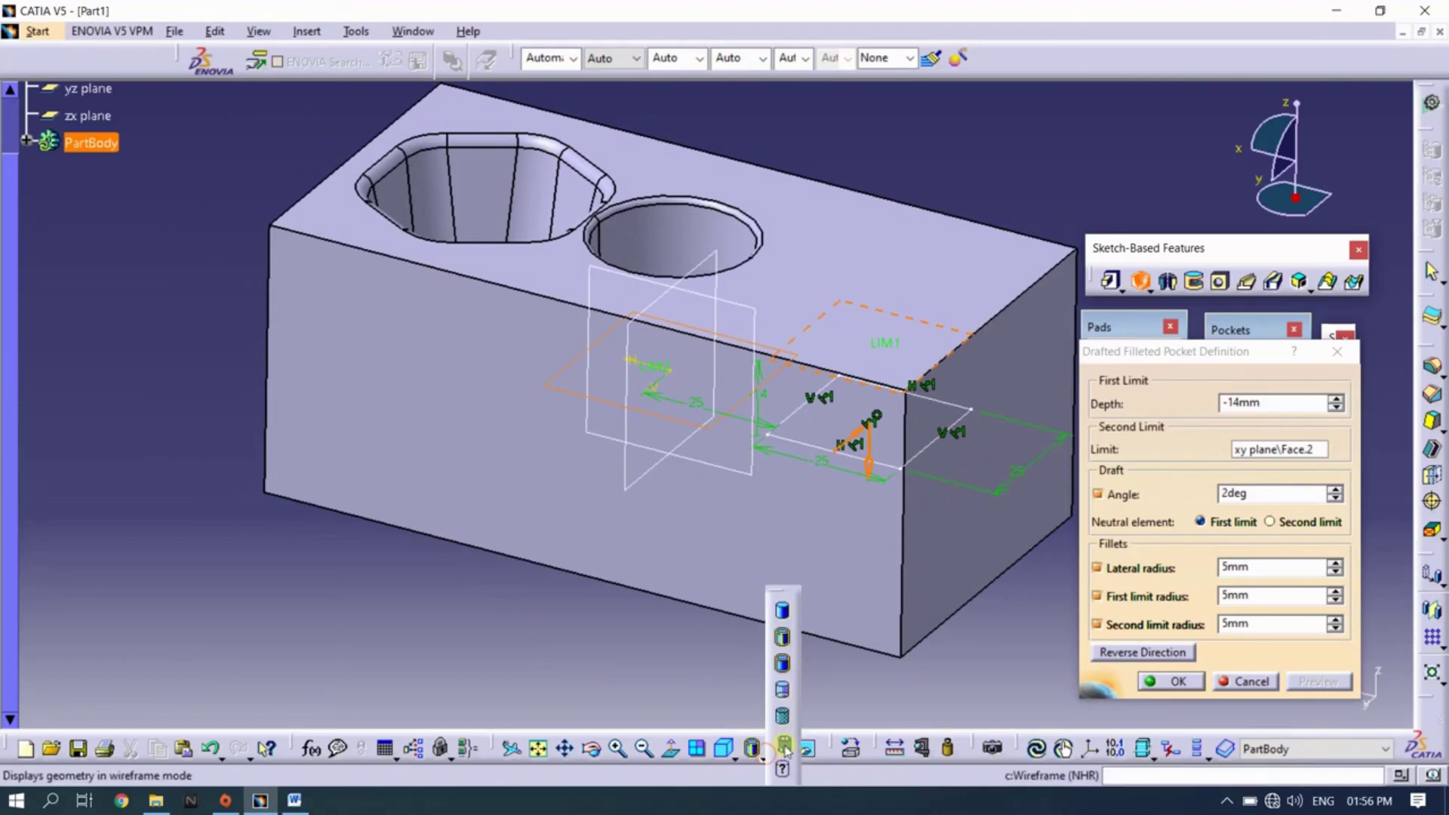
left_click(785, 747)
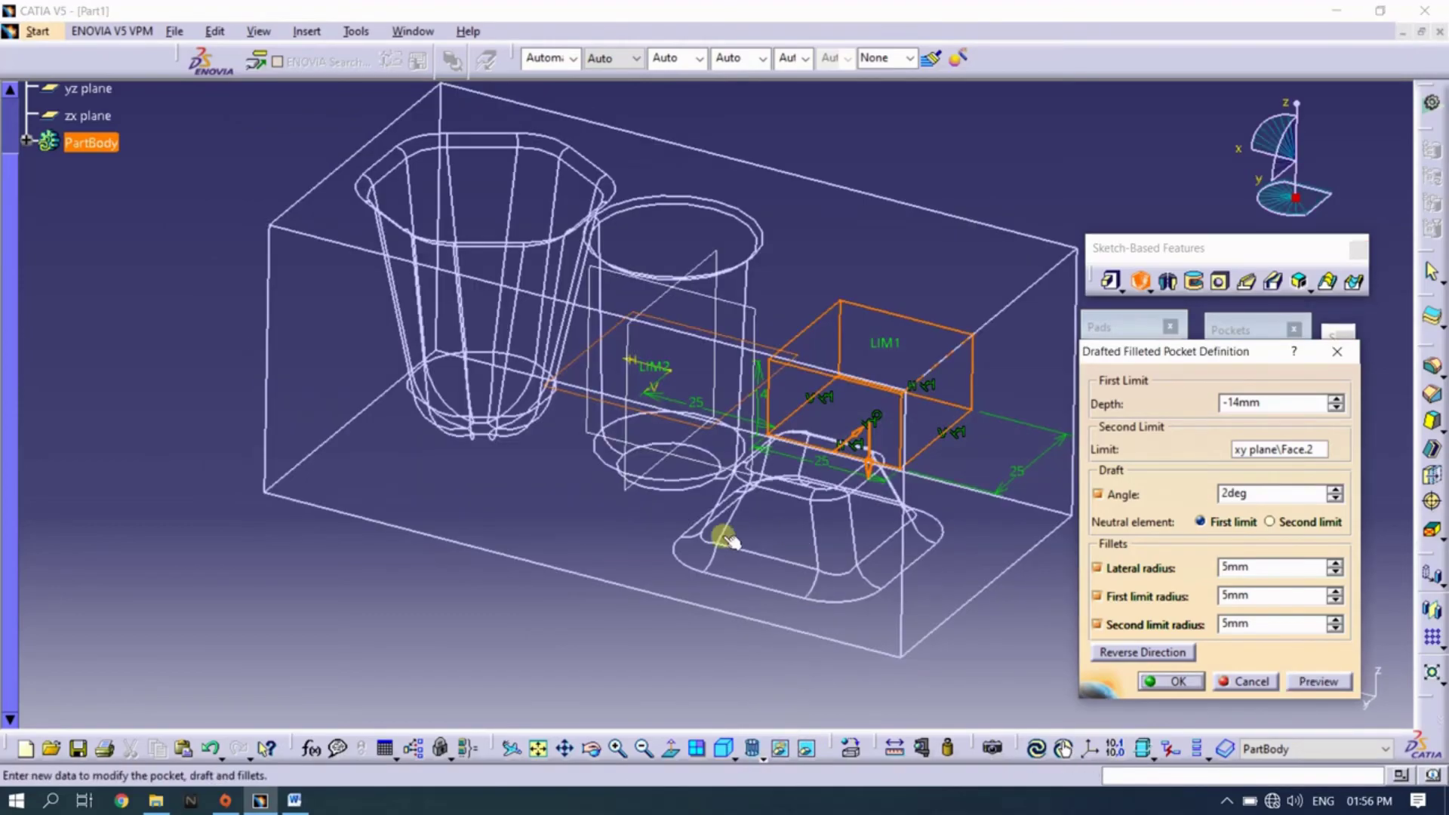
mouse_move(726, 538)
middle_mouse_down()
mouse_move(690, 469)
mouse_move(778, 392)
middle_mouse_up()
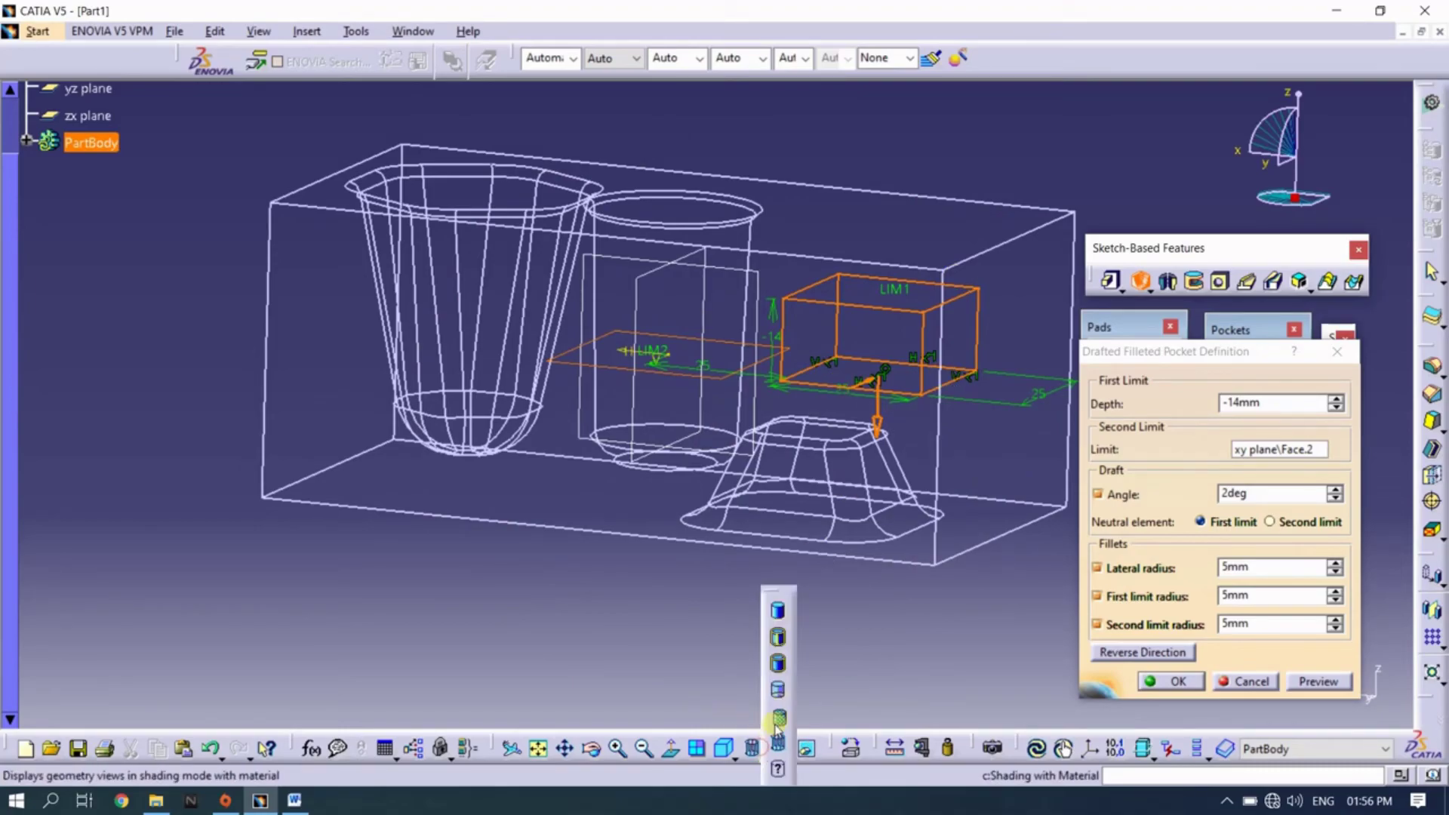
left_click(780, 718)
mouse_move(783, 697)
middle_mouse_down()
mouse_move(757, 573)
mouse_move(744, 737)
middle_mouse_up()
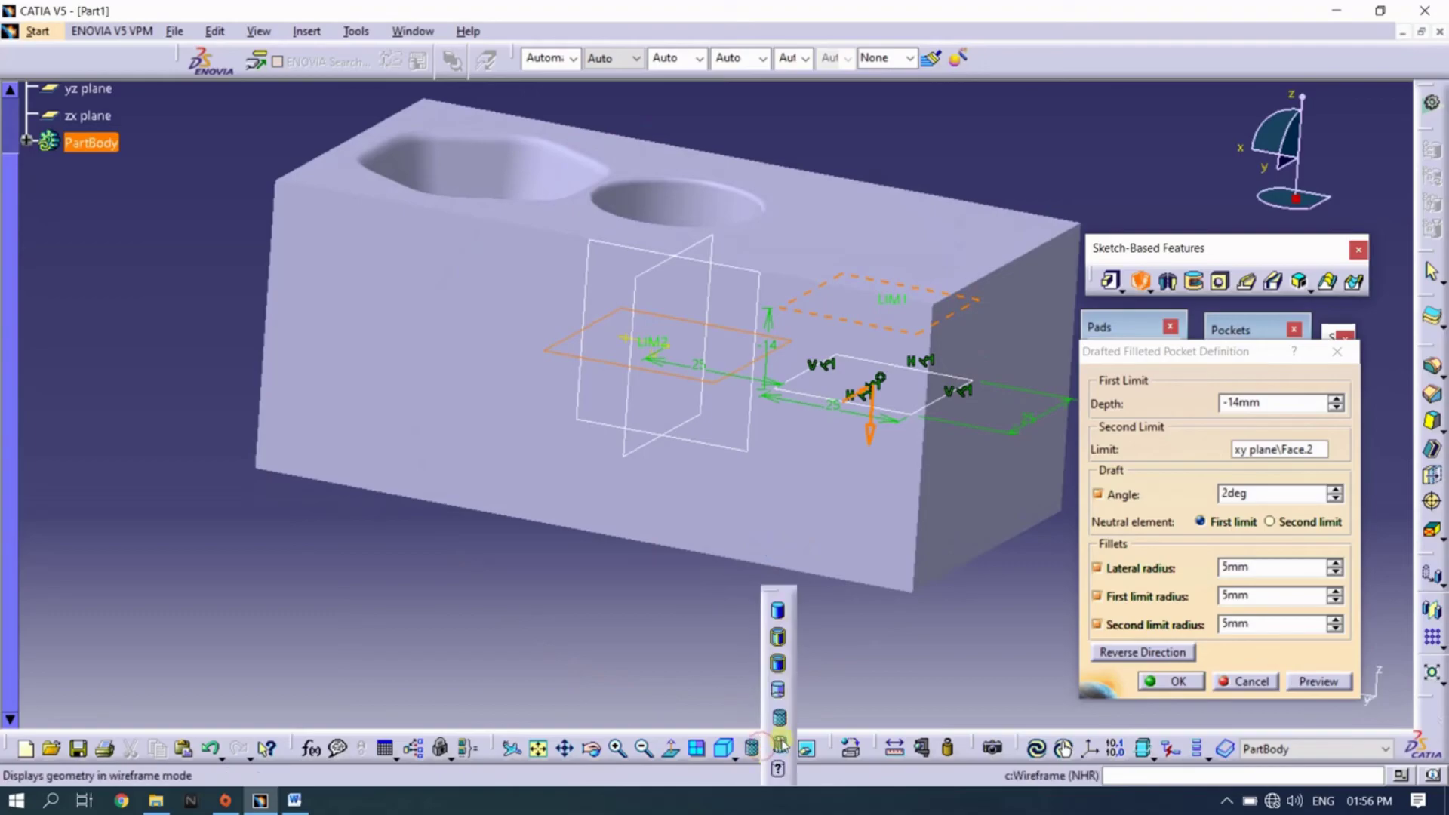
left_click(779, 693)
mouse_move(731, 587)
middle_mouse_down()
mouse_move(745, 533)
mouse_move(771, 590)
mouse_move(680, 504)
mouse_move(719, 537)
mouse_move(586, 505)
mouse_move(750, 472)
mouse_move(1032, 553)
middle_mouse_up()
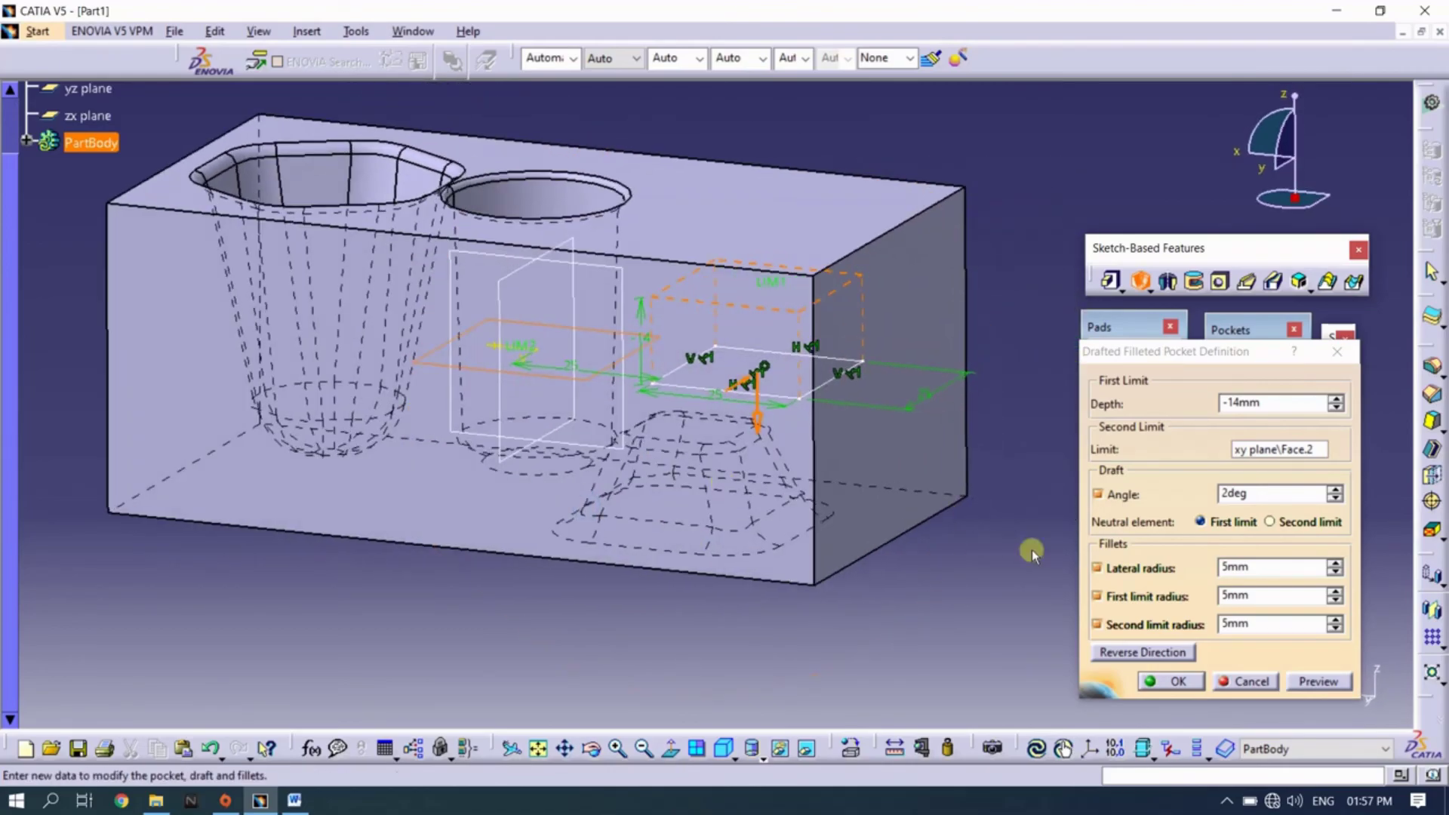
Dismiss the Draft.7 update error and preview the side-face pocket at -21mm depth
left_click(1291, 679)
mouse_move(864, 476)
middle_mouse_down()
mouse_move(778, 553)
mouse_move(778, 470)
mouse_move(890, 395)
mouse_move(867, 404)
mouse_move(750, 362)
mouse_move(792, 304)
middle_mouse_up()
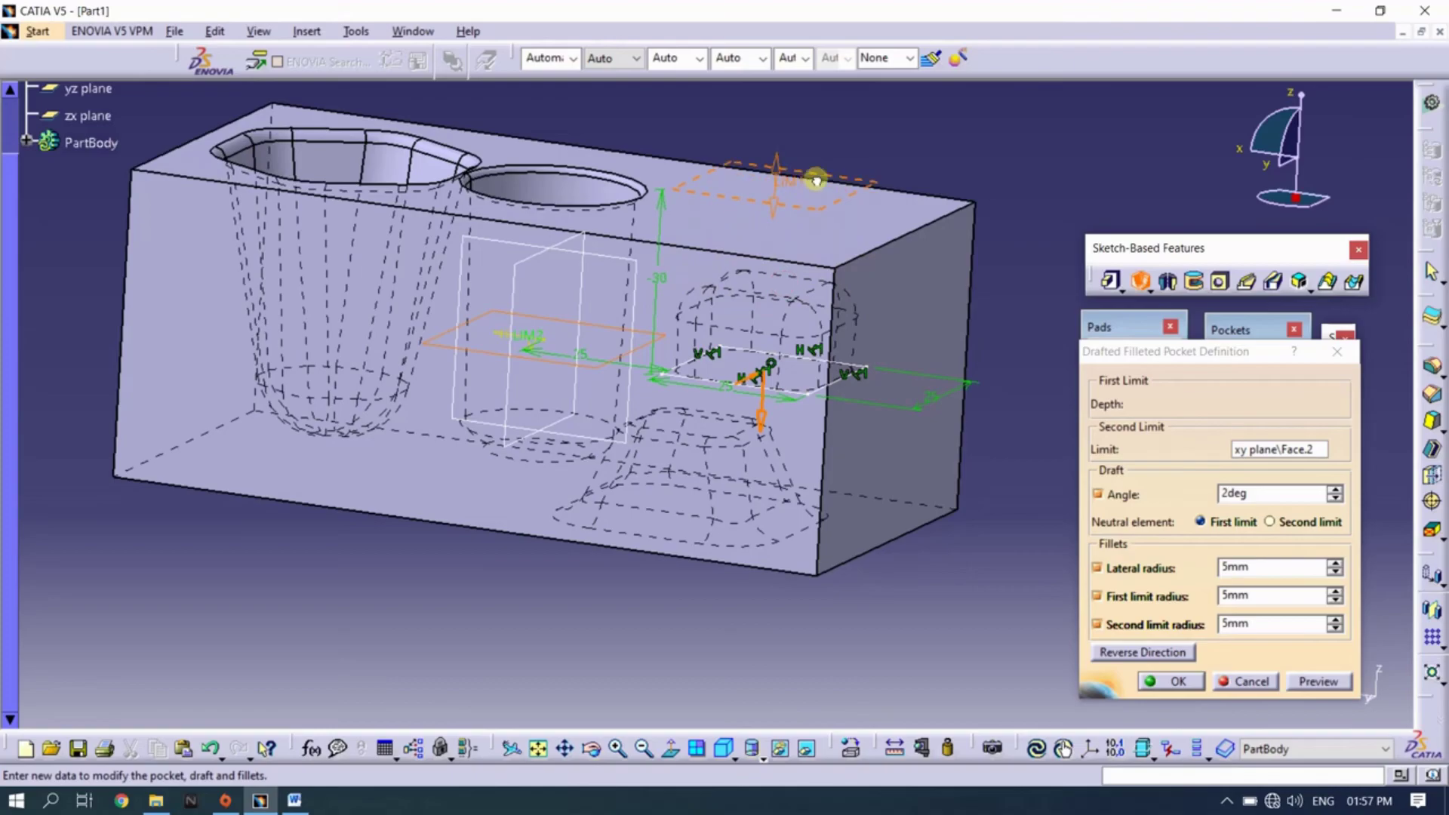
left_click(1317, 680)
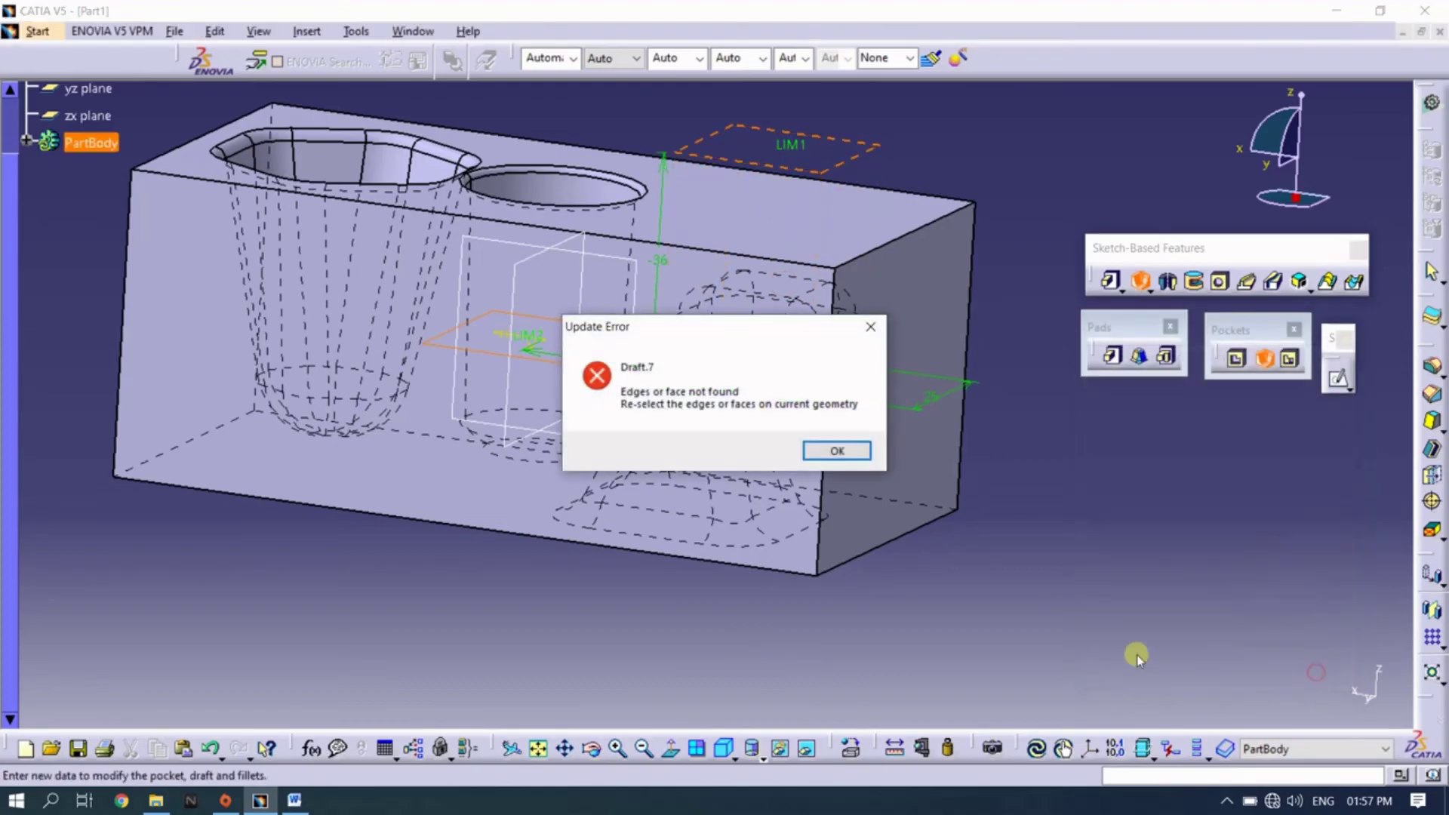
left_click(868, 457)
mouse_move(750, 388)
middle_mouse_down()
mouse_move(738, 382)
mouse_move(770, 255)
middle_mouse_up()
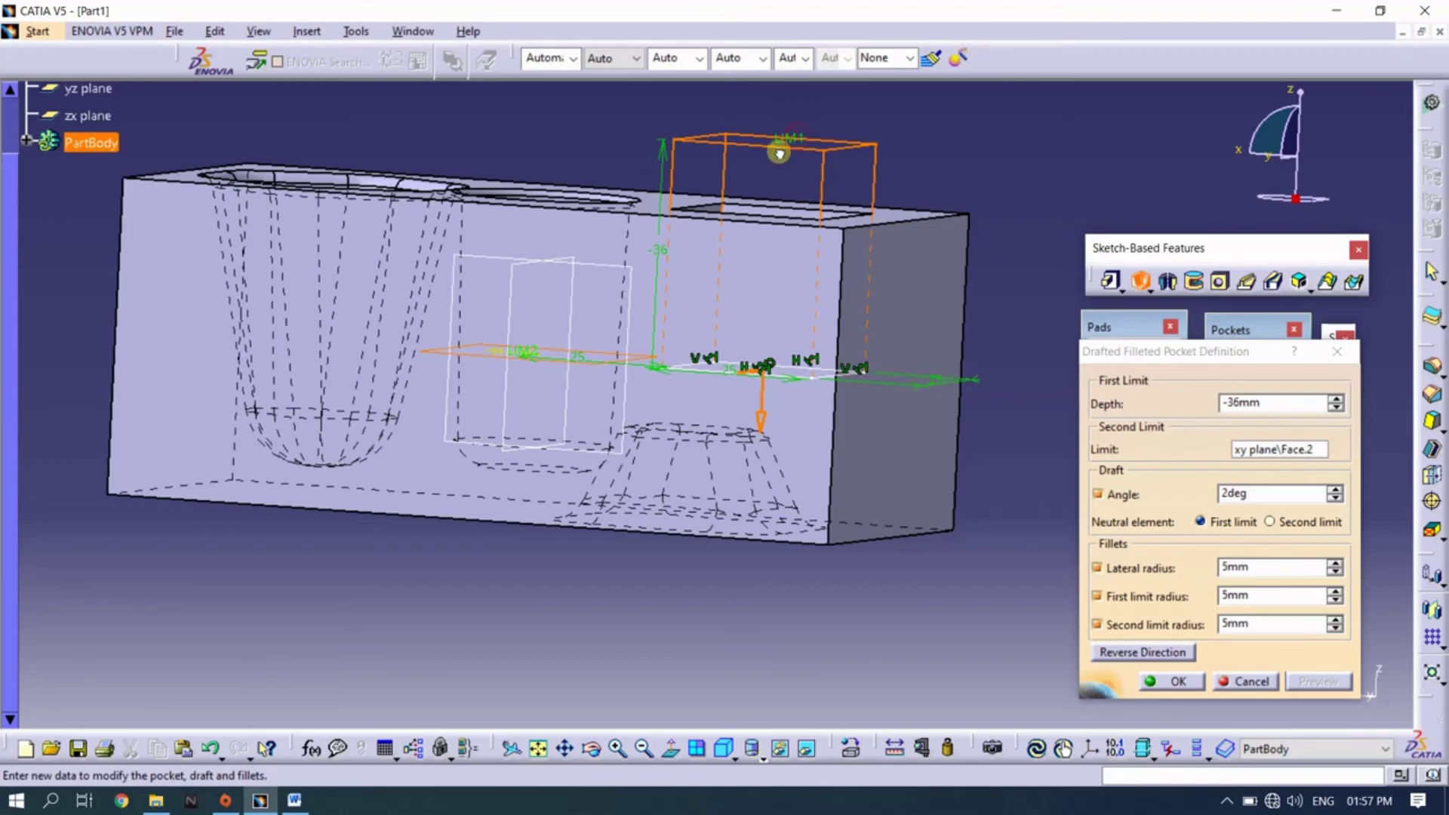
mouse_move(797, 152)
middle_mouse_down()
mouse_move(777, 220)
mouse_move(867, 213)
middle_mouse_up()
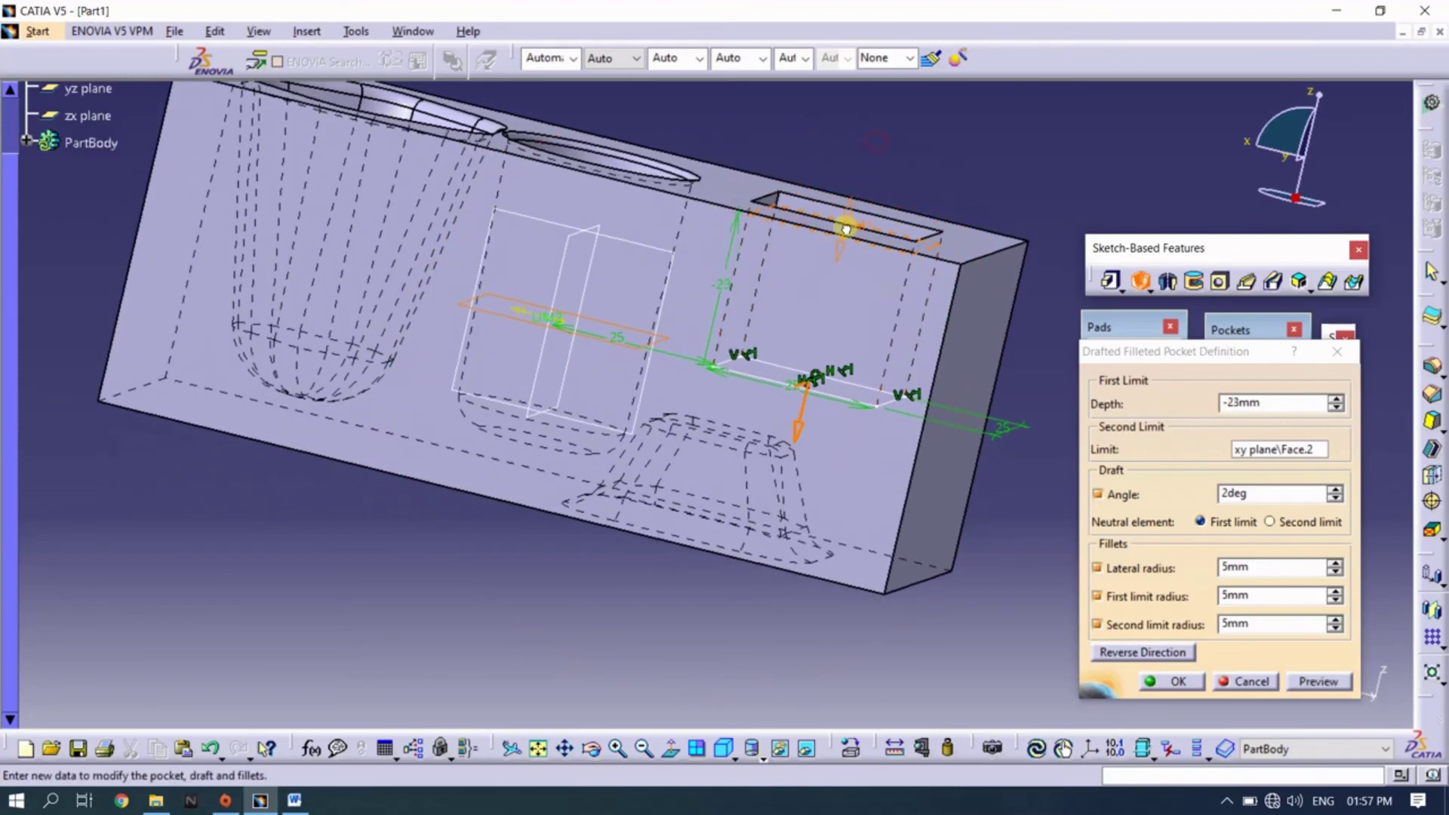
left_click(1318, 681)
middle_click_drag(725, 475, 711, 325)
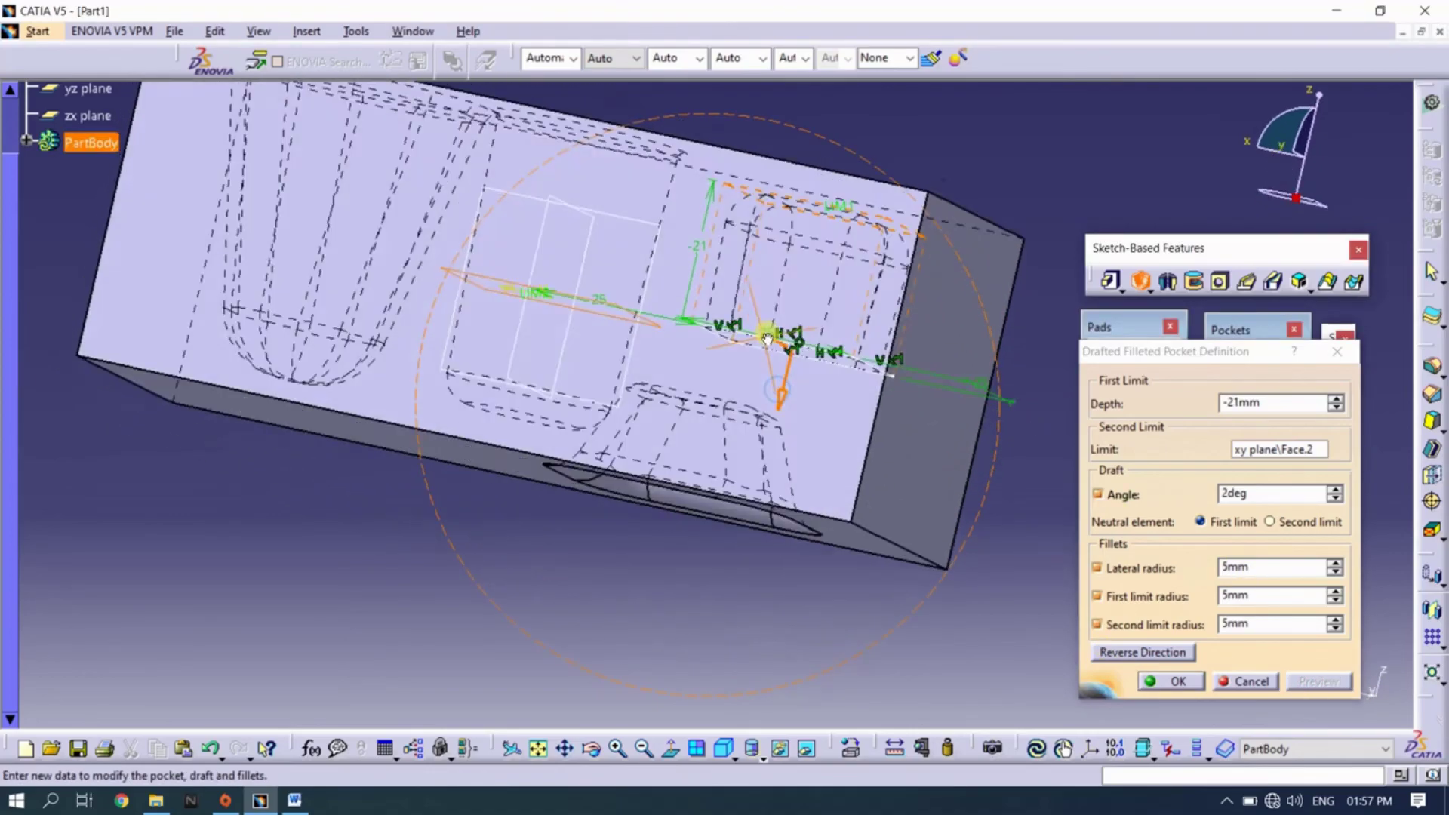
Make the block's top face the second limit, preview, and dismiss the EdgeFillet.20 error
left_click(1247, 450)
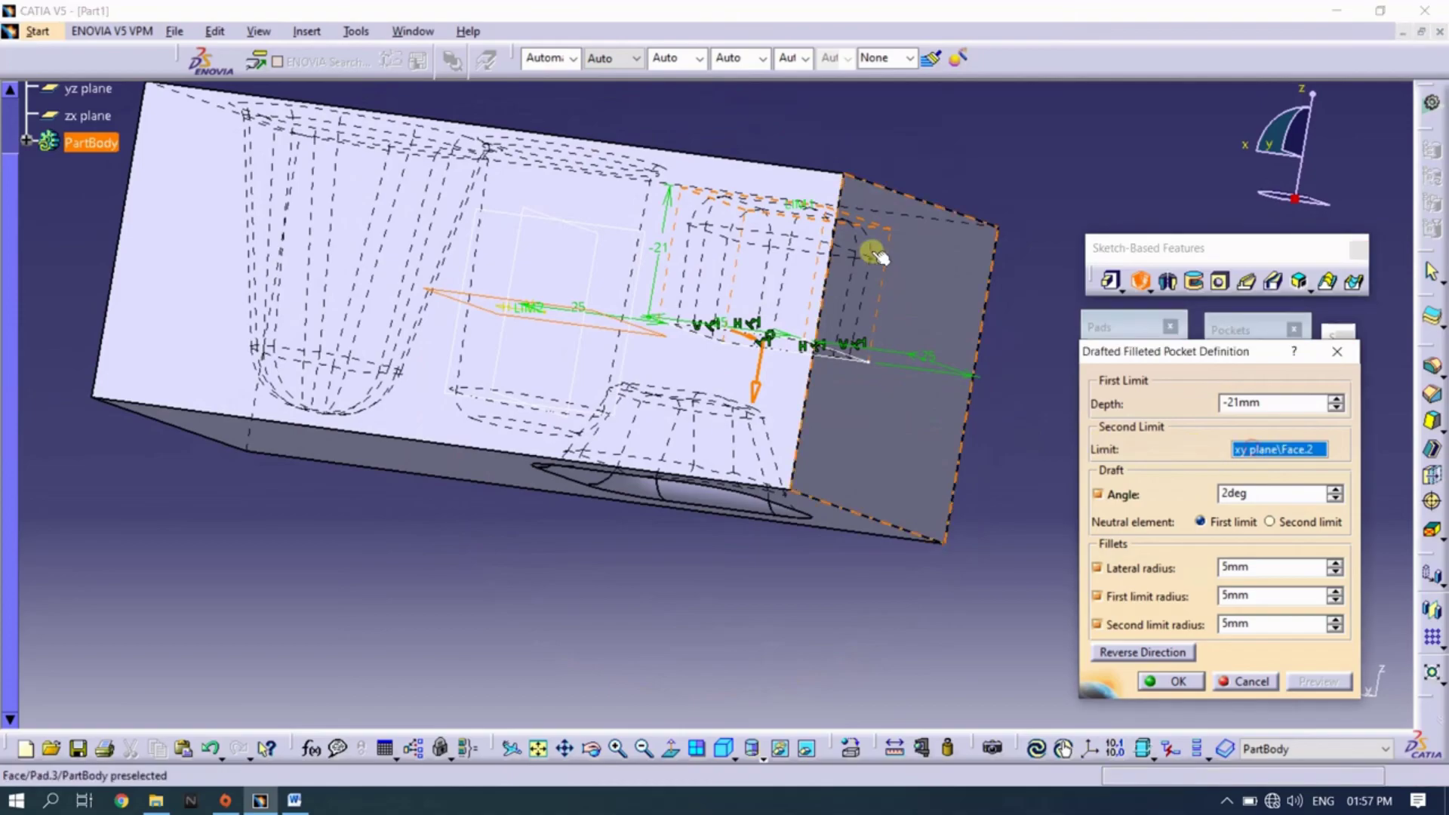
mouse_move(867, 242)
middle_mouse_down()
mouse_move(794, 310)
mouse_move(634, 366)
mouse_move(804, 408)
middle_mouse_up()
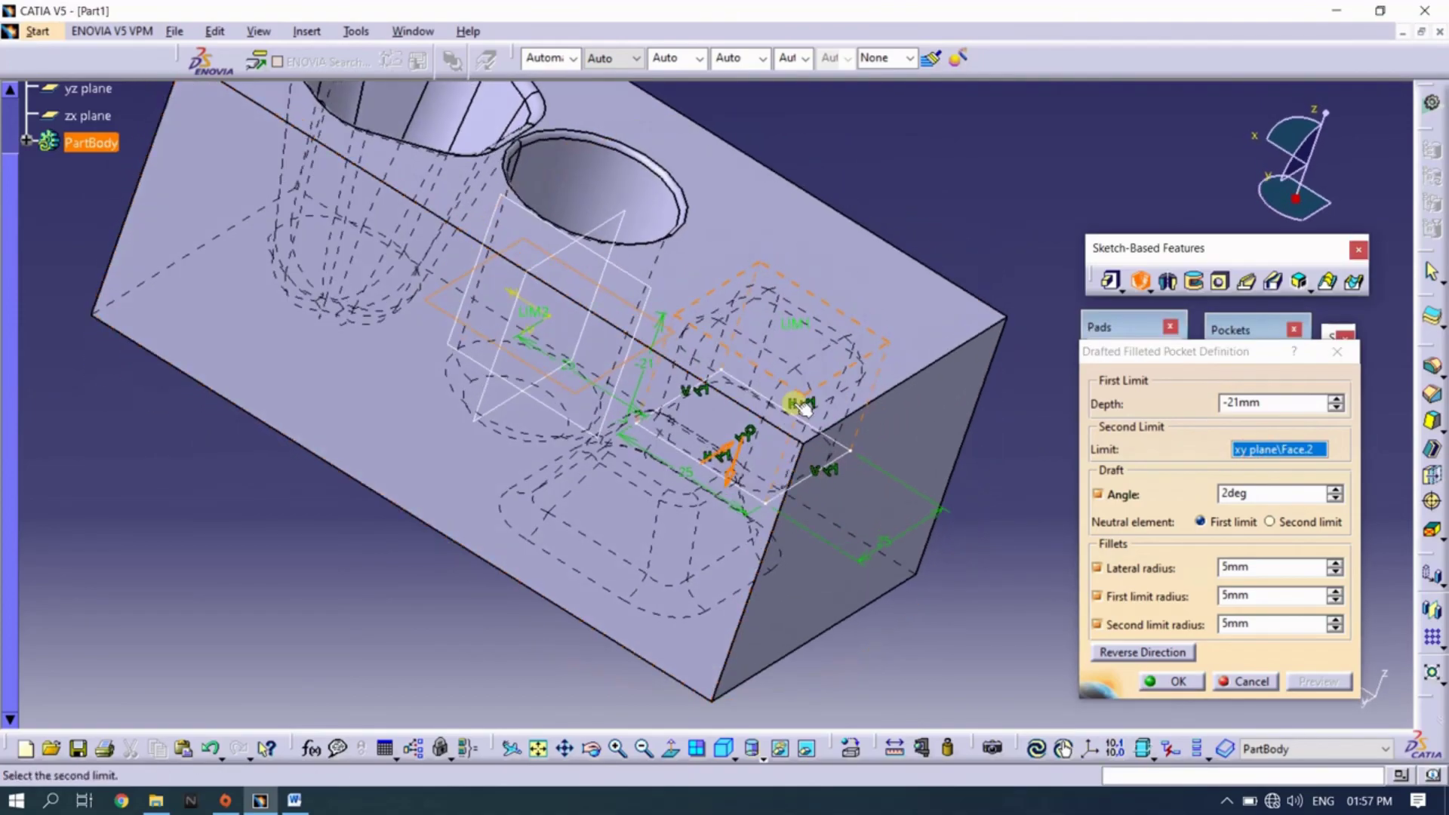
left_click(833, 274)
middle_click_drag(664, 346, 791, 322)
left_click(1317, 681)
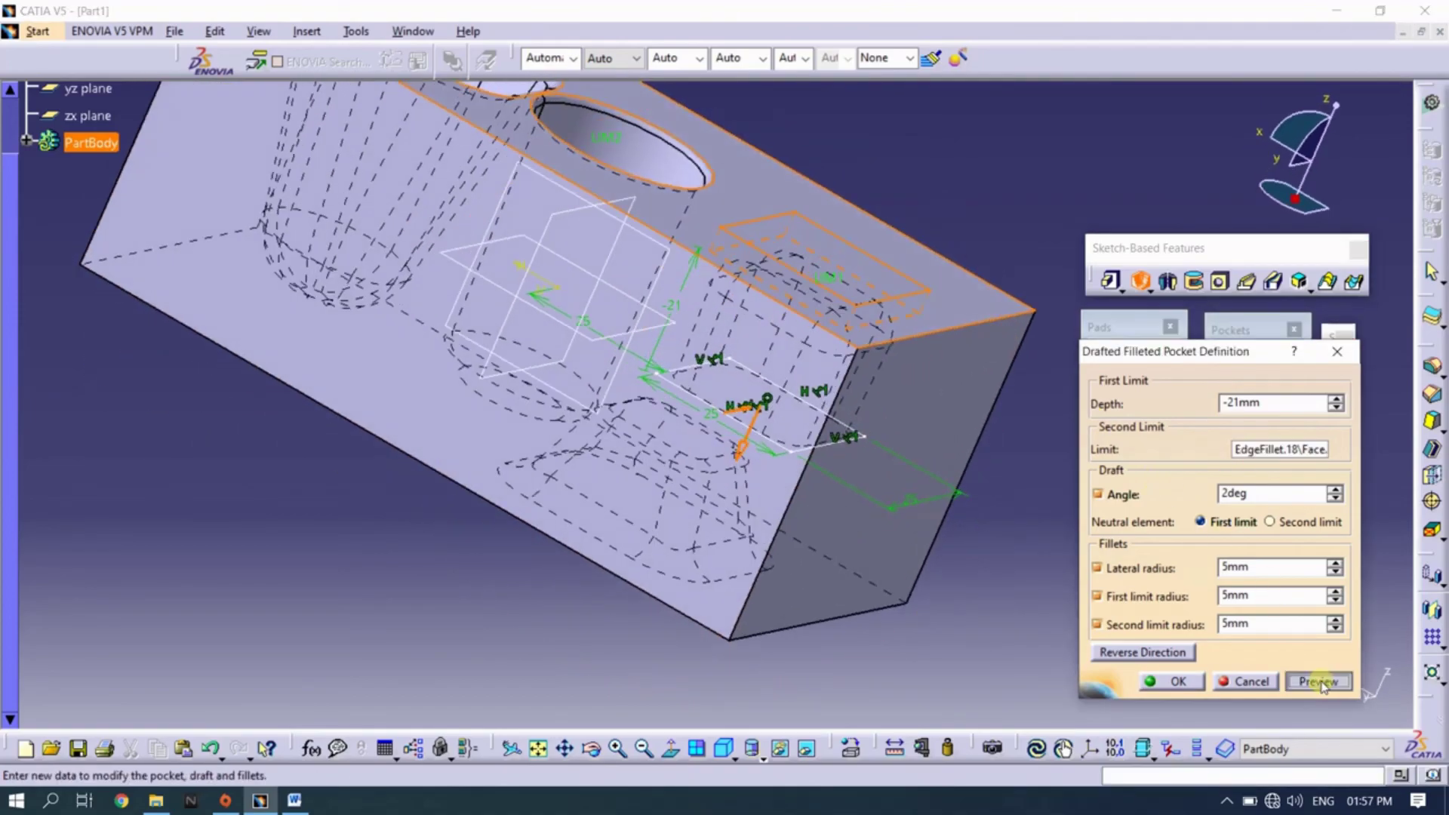
left_click(821, 451)
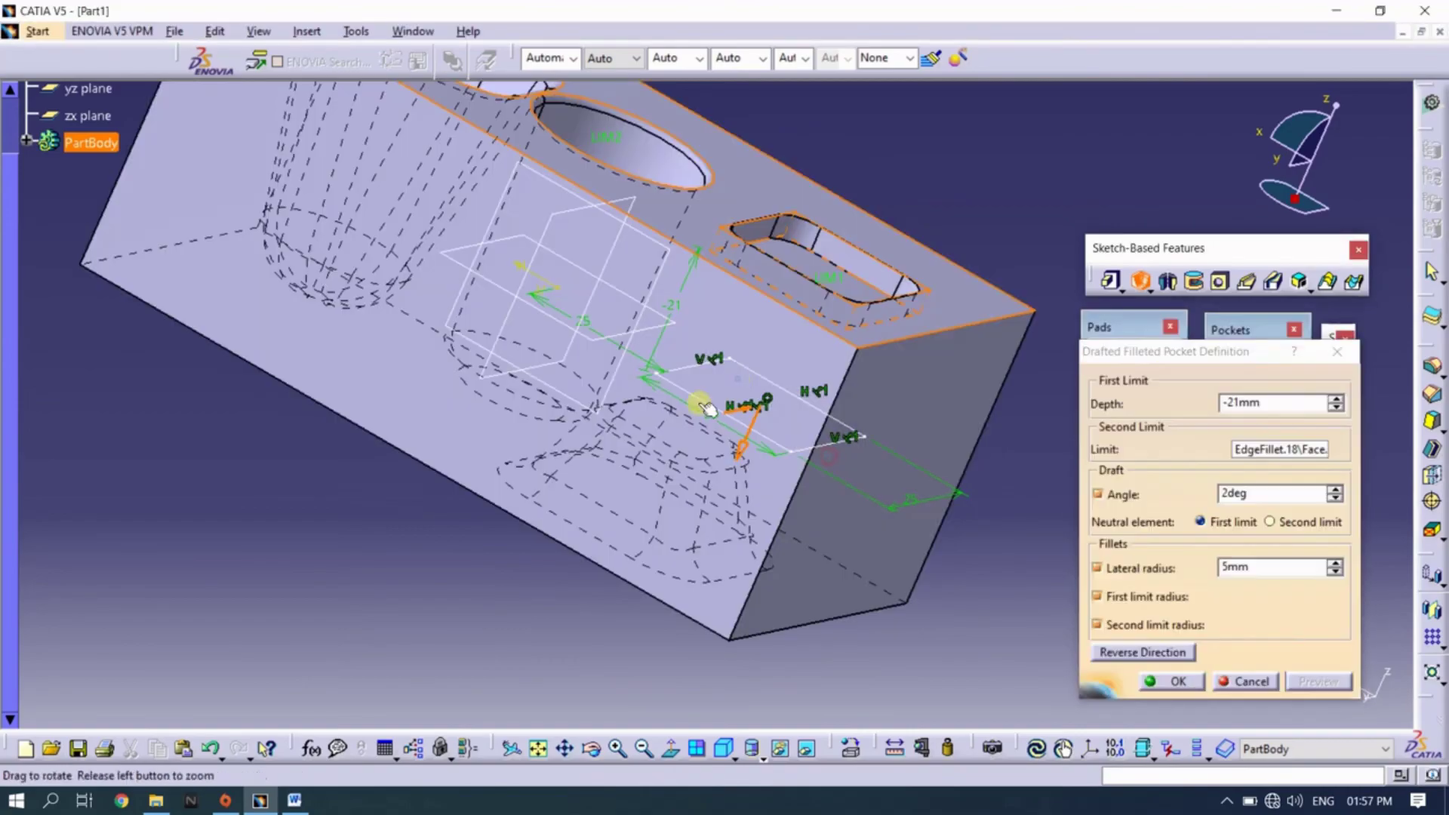
Preview the side-face pocket again at -4mm depth
mouse_move(689, 408)
middle_mouse_down()
mouse_move(609, 478)
mouse_move(800, 405)
mouse_move(760, 421)
mouse_move(725, 408)
mouse_move(791, 365)
middle_mouse_up()
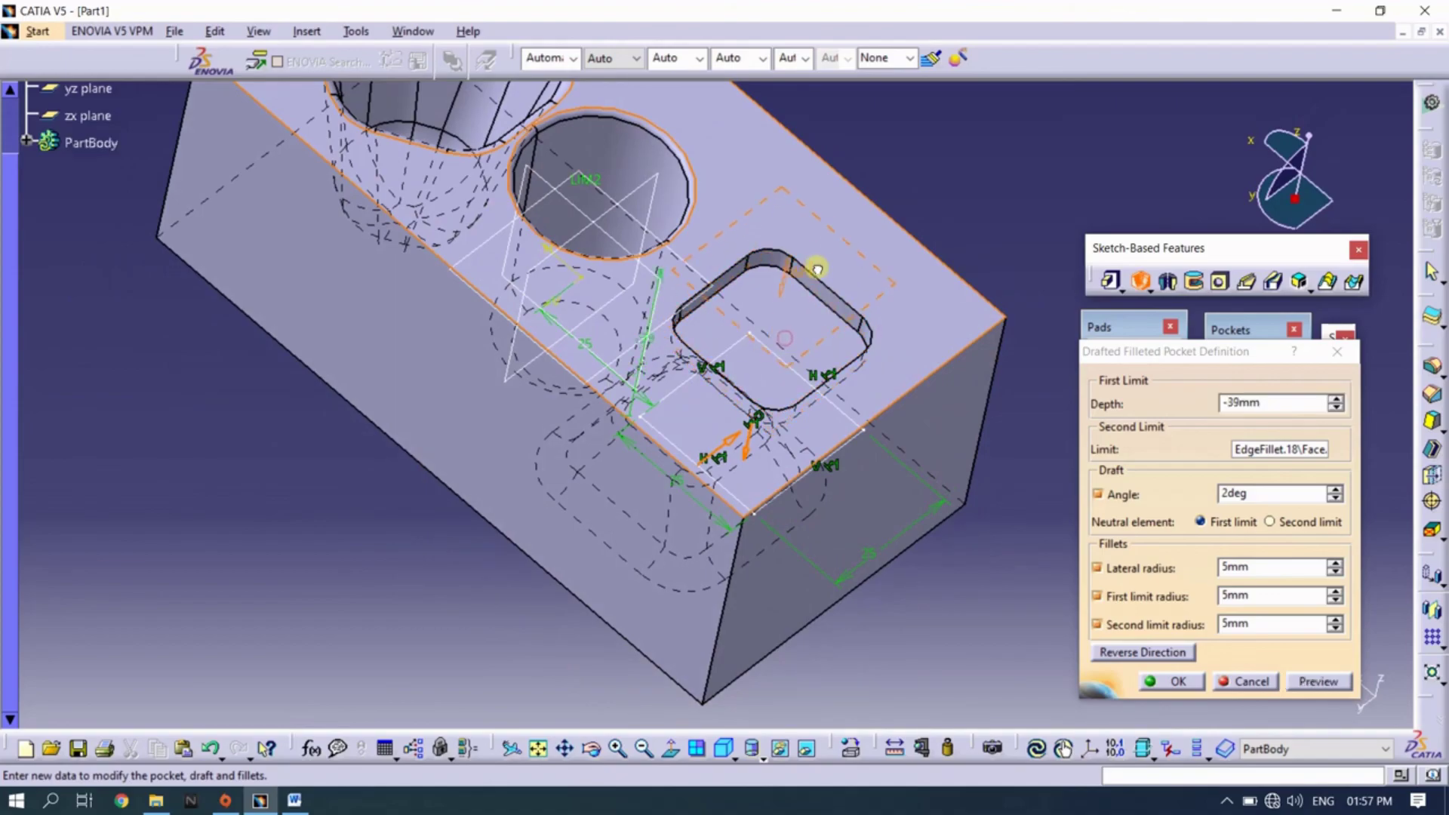
mouse_move(754, 451)
middle_mouse_down()
mouse_move(776, 314)
mouse_move(891, 333)
middle_mouse_up()
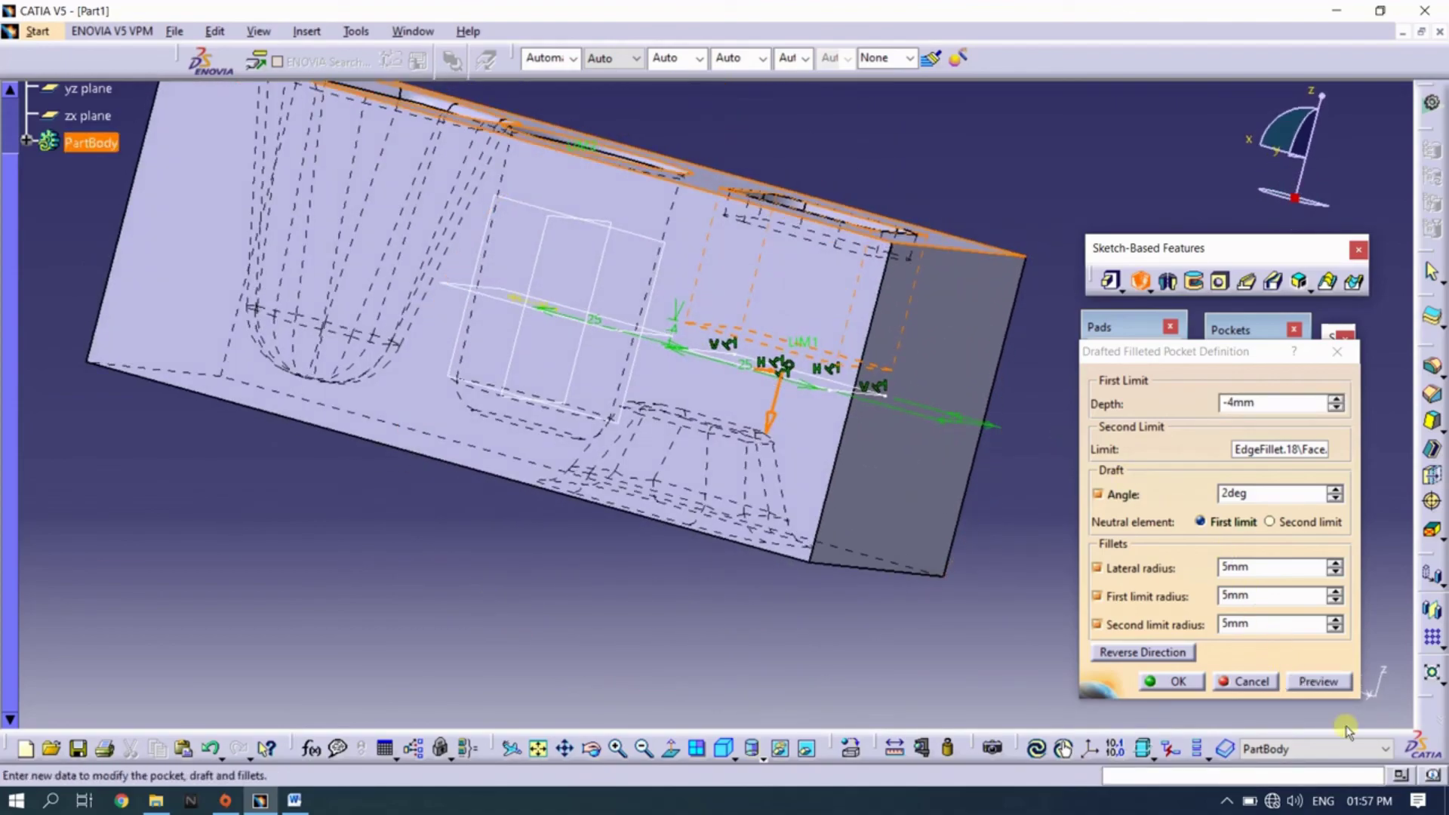
left_click(1330, 681)
mouse_move(931, 421)
middle_mouse_down()
mouse_move(809, 453)
mouse_move(647, 340)
mouse_move(637, 411)
mouse_move(798, 549)
mouse_move(816, 486)
mouse_move(744, 371)
middle_mouse_up()
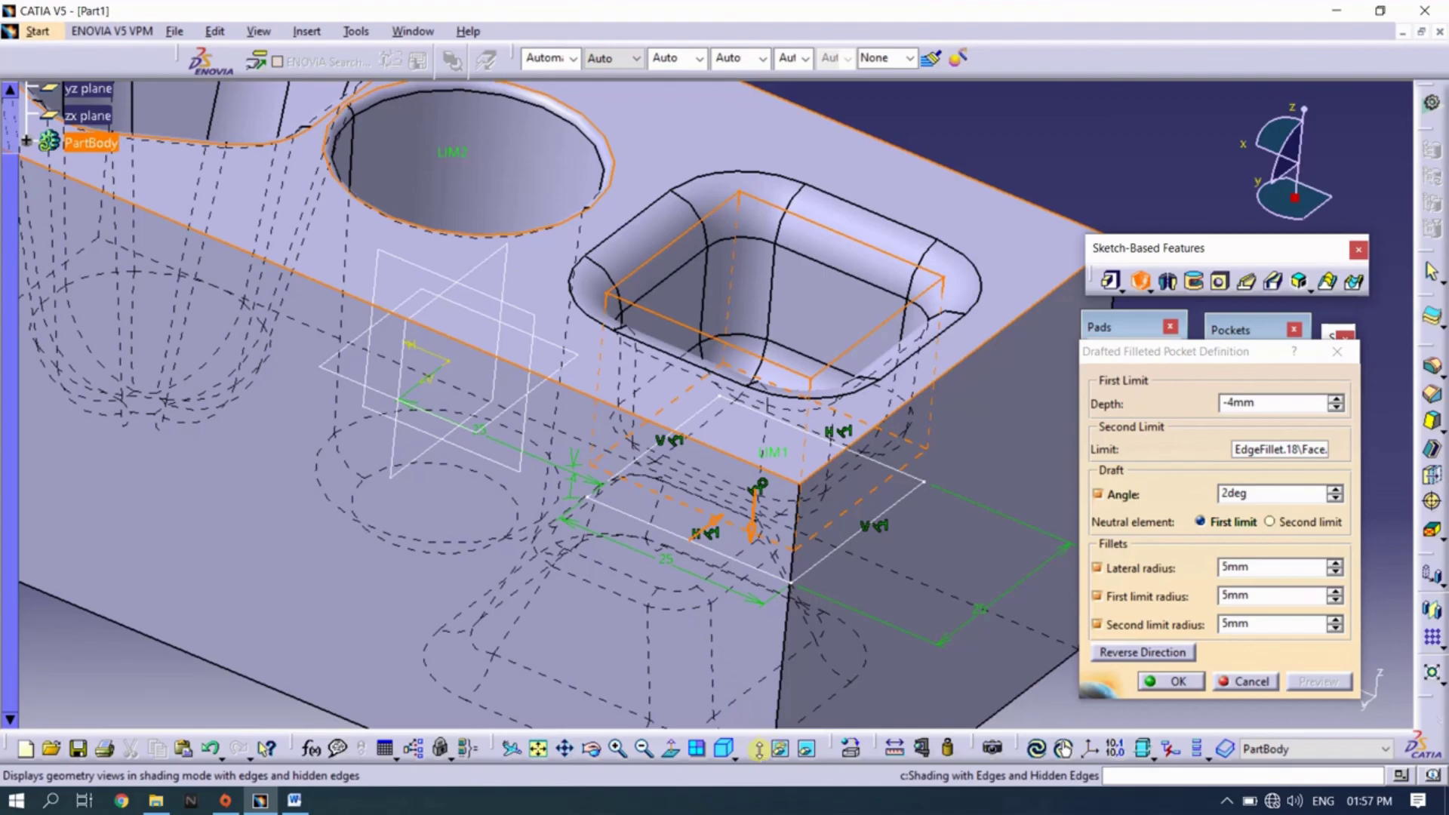
left_click(759, 749)
mouse_move(745, 481)
middle_mouse_down()
mouse_move(702, 456)
mouse_move(702, 479)
mouse_move(853, 591)
middle_mouse_up()
Preview the square drafted filleted pocket at -4mm depth, then confirm to create it
left_click(1300, 683)
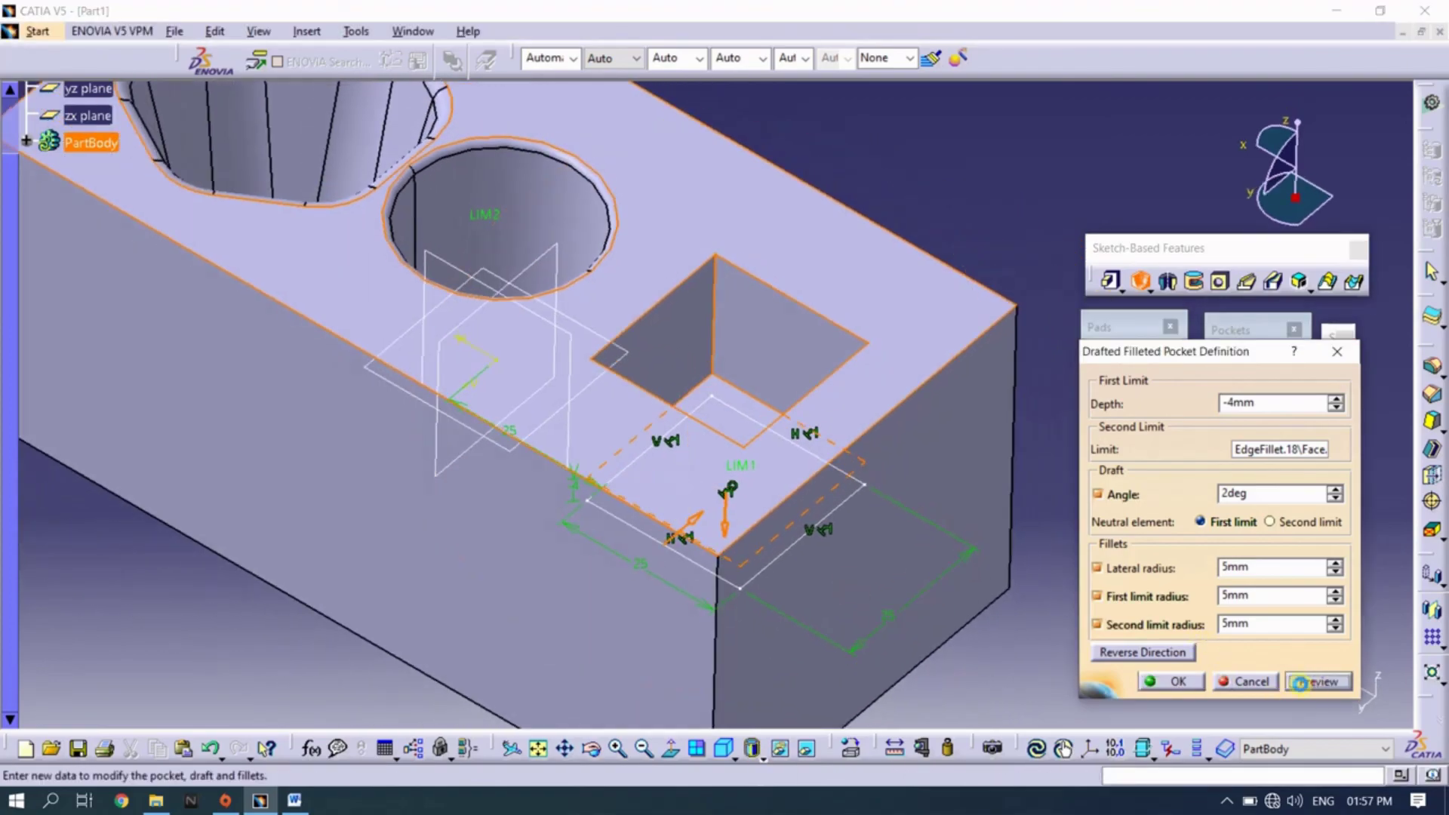
mouse_move(715, 462)
middle_mouse_down()
mouse_move(664, 576)
mouse_move(598, 576)
mouse_move(718, 508)
mouse_move(761, 460)
mouse_move(800, 483)
mouse_move(763, 501)
mouse_move(640, 487)
mouse_move(644, 602)
mouse_move(741, 550)
mouse_move(828, 543)
mouse_move(695, 479)
mouse_move(705, 372)
mouse_move(569, 604)
mouse_move(599, 356)
mouse_move(550, 524)
mouse_move(780, 369)
mouse_move(663, 337)
mouse_move(757, 282)
mouse_move(815, 360)
mouse_move(738, 521)
middle_mouse_up()
left_click(1178, 682)
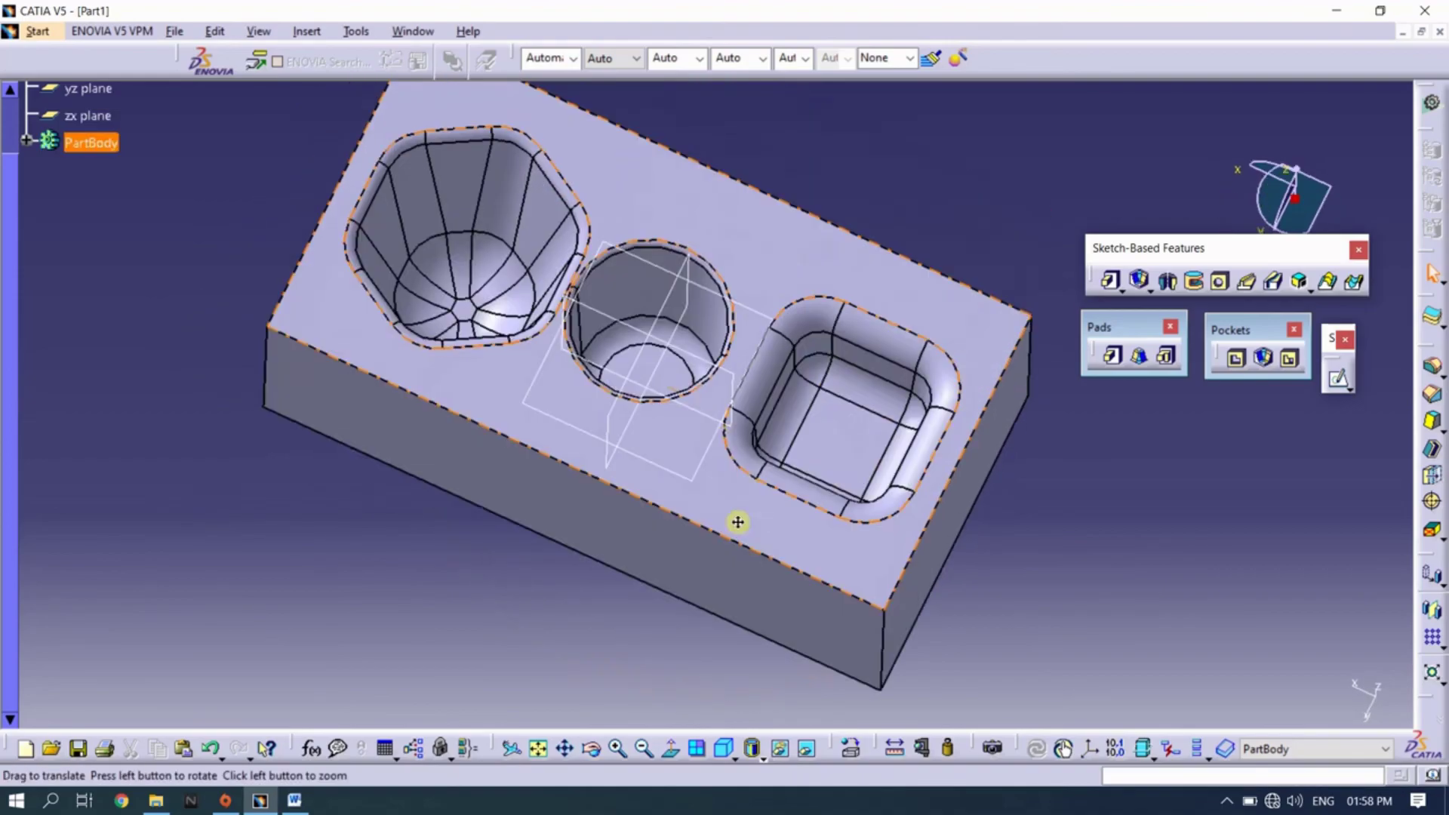